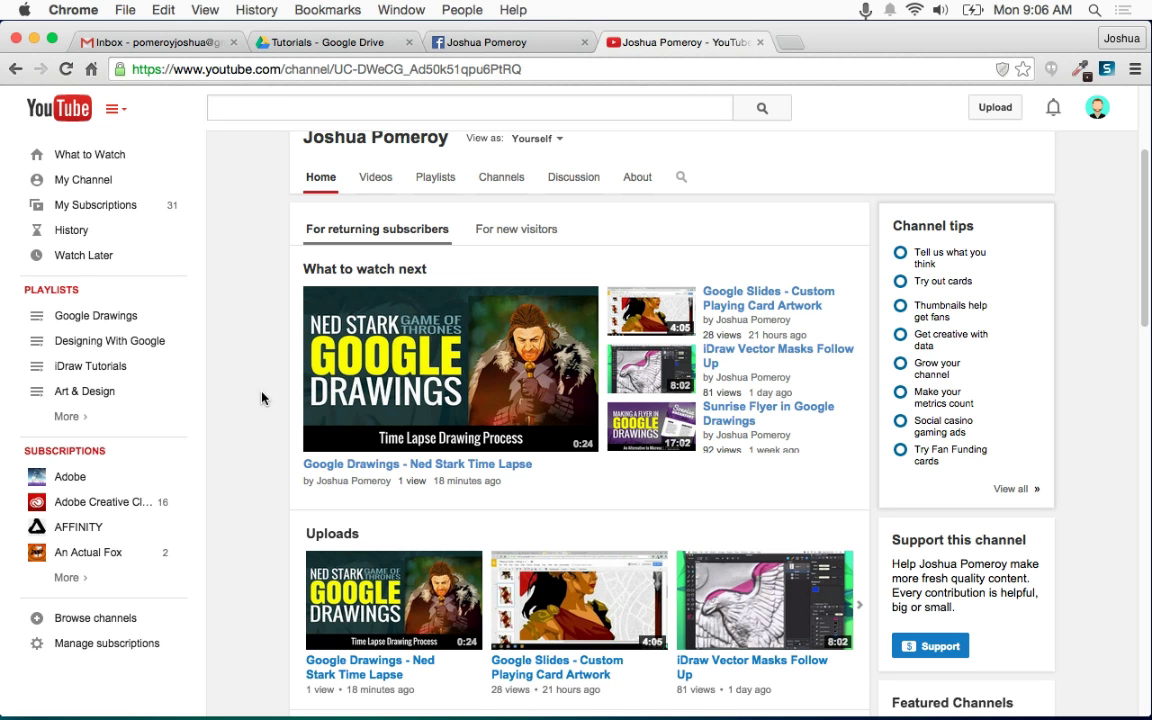
Switch to Google Drive and open the Playing Cards - Viking 1.1 presentation from the Illustration folder in My Drive.
scroll(262, 398, down, 5)
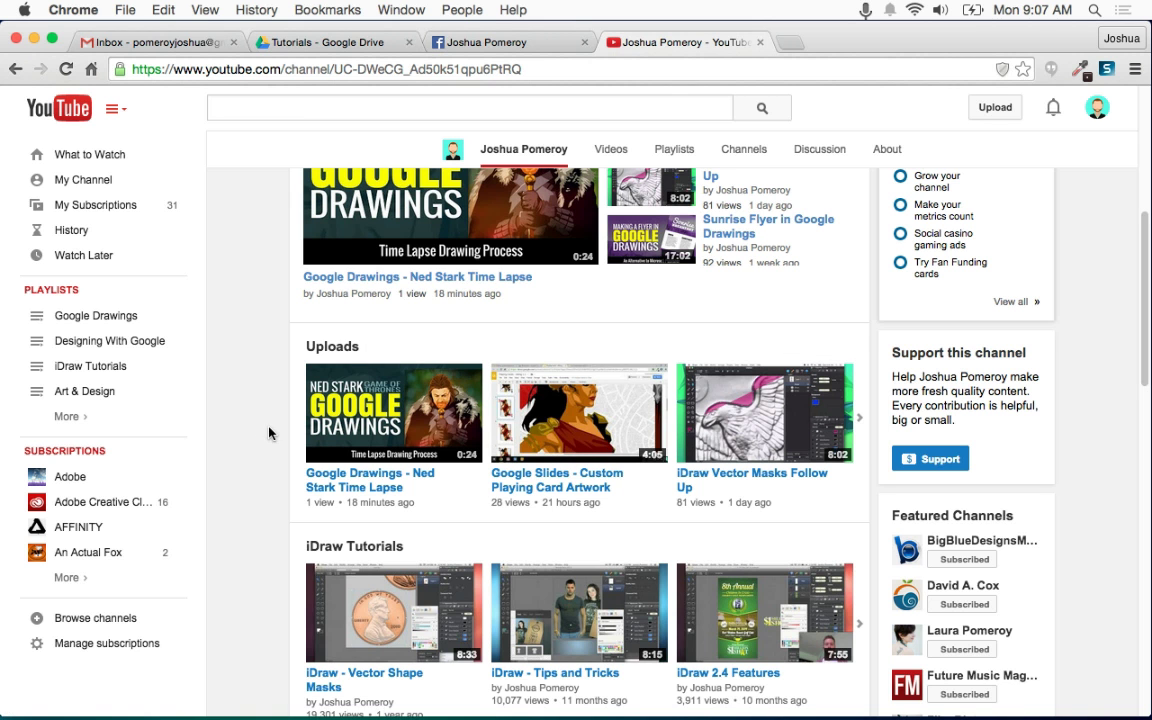
click(316, 42)
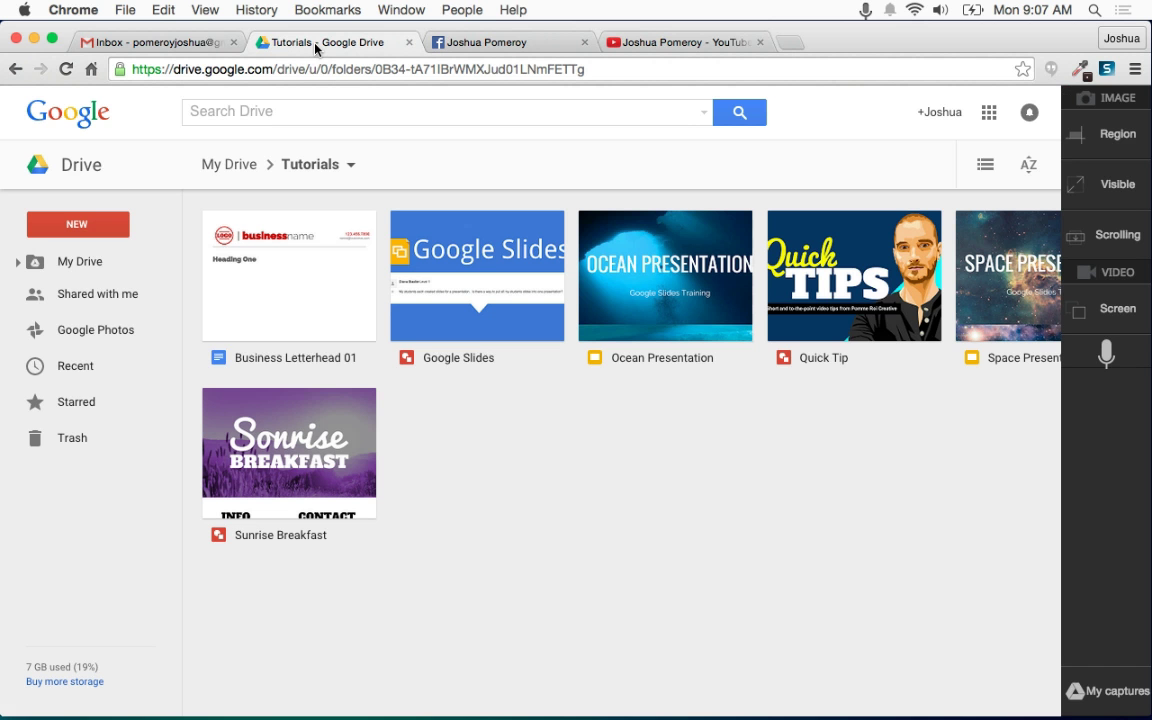
click(1013, 197)
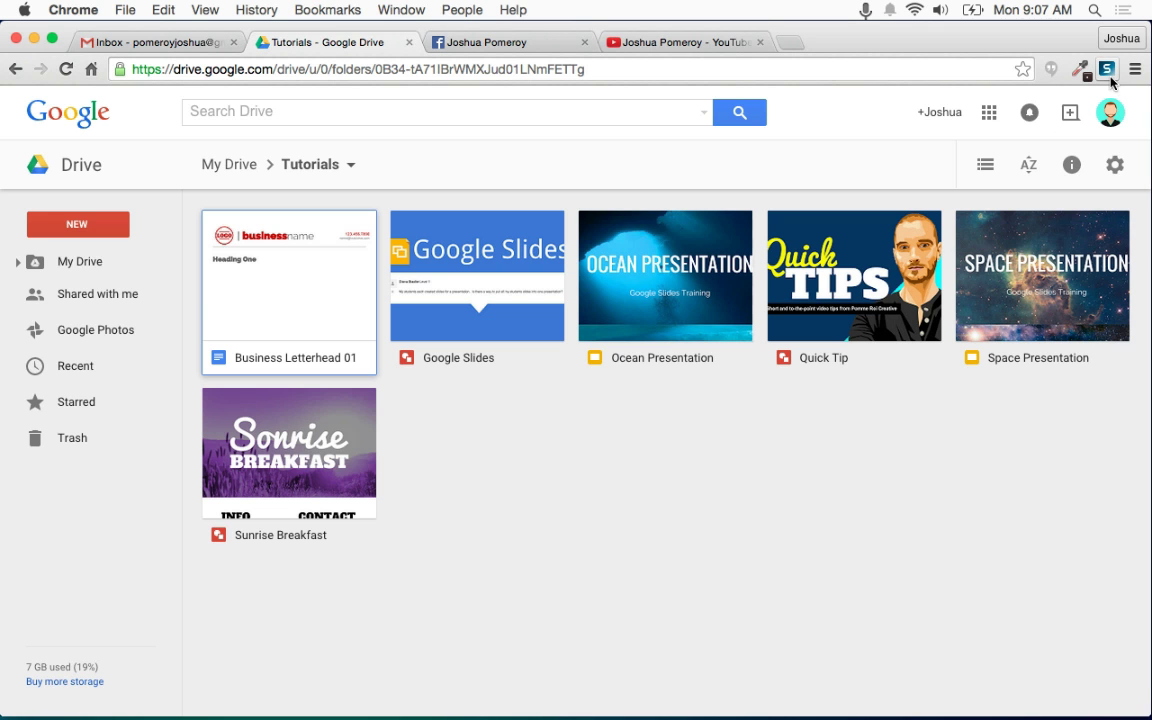
click(230, 165)
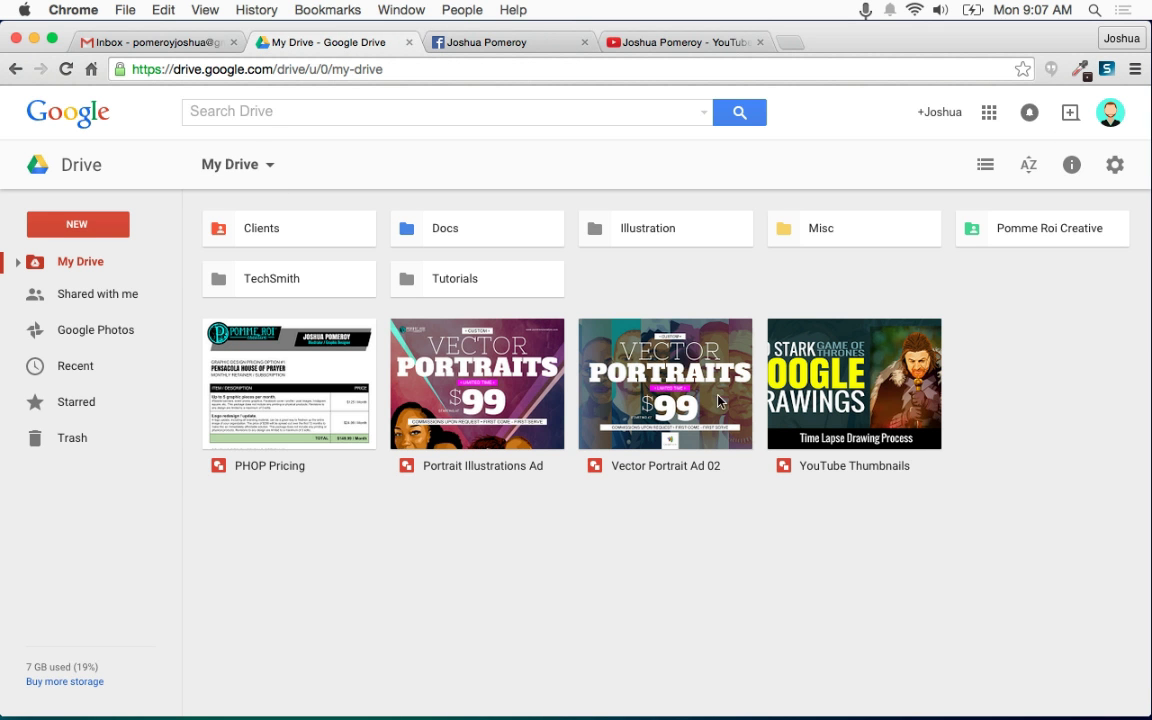
double_click(686, 234)
scroll(570, 342, down, 1)
scroll(570, 342, down, 5)
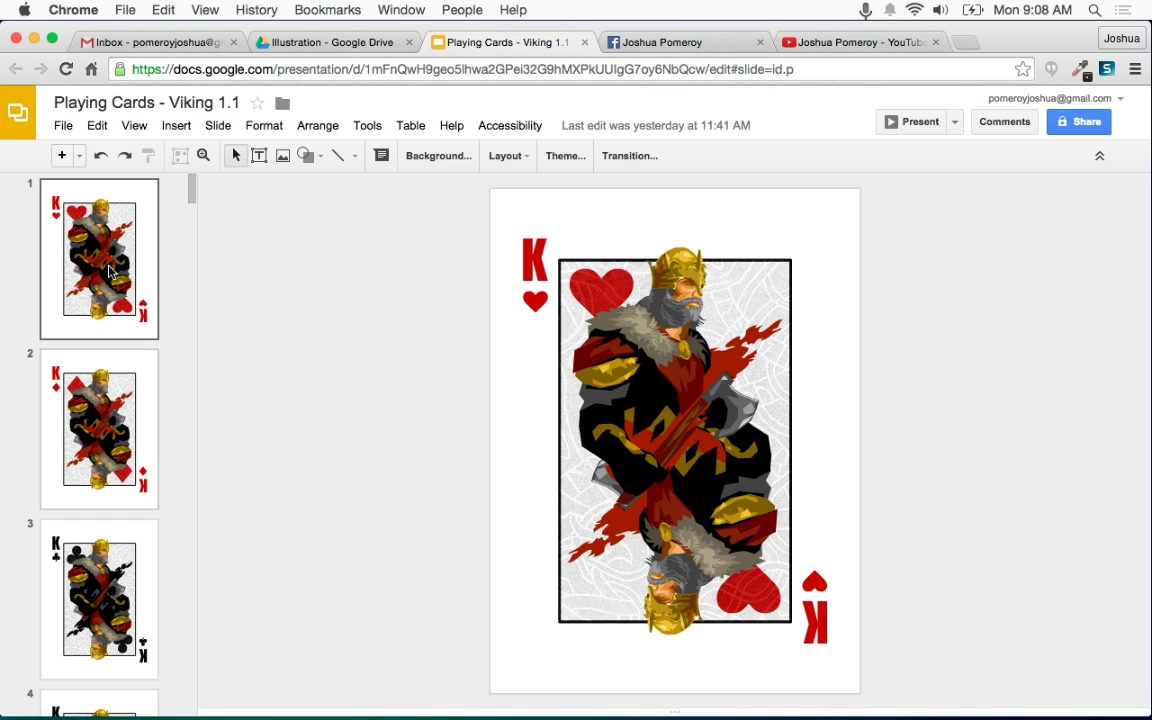
Look through the four king card slides and the queen of hearts slide.
click(106, 380)
click(118, 255)
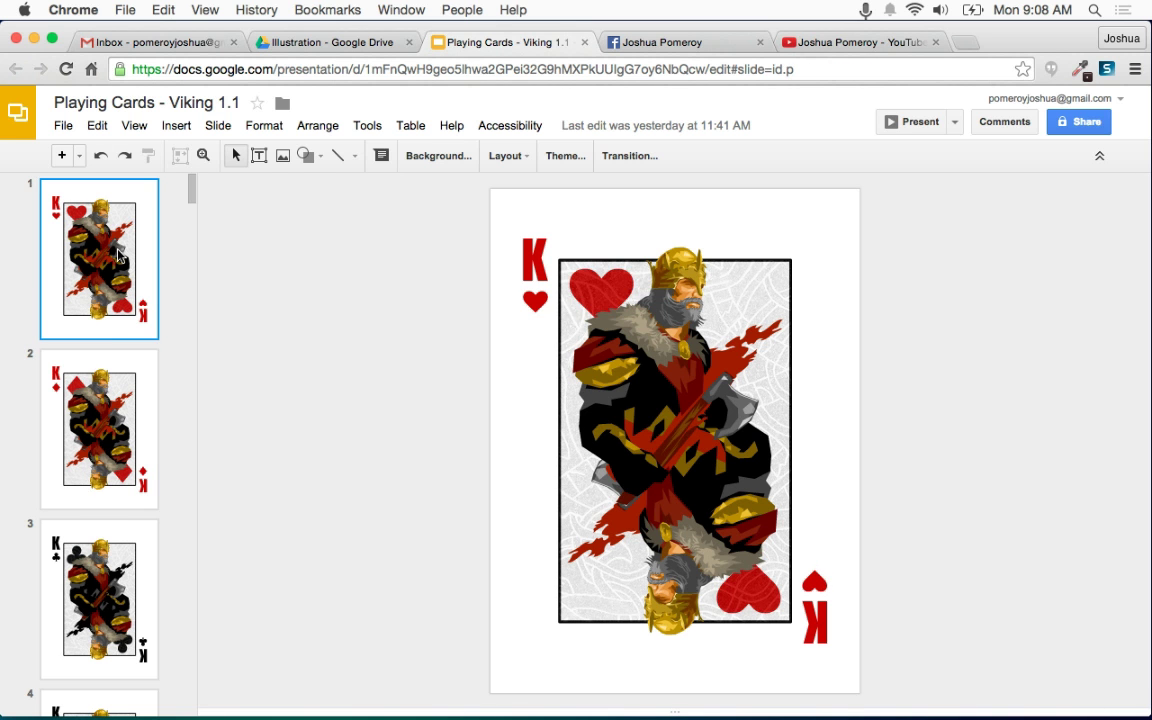
click(99, 356)
scroll(99, 450, down, 2)
click(99, 490)
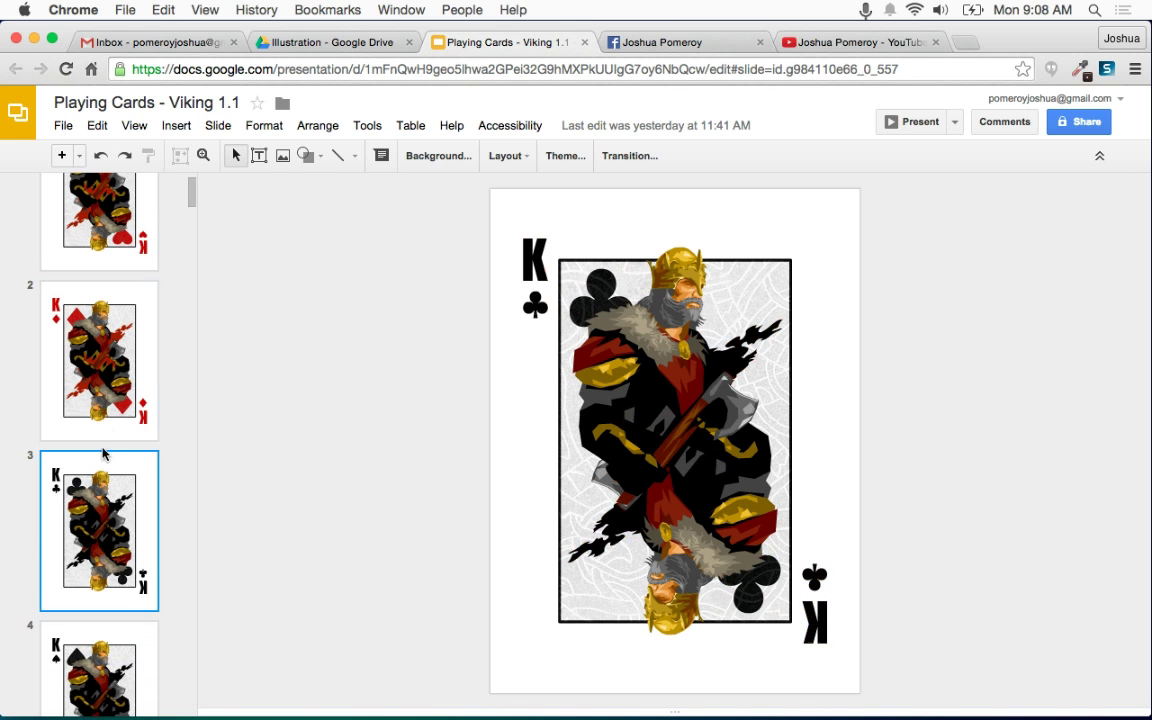
scroll(108, 430, down, 3)
click(108, 427)
scroll(114, 413, down, 4)
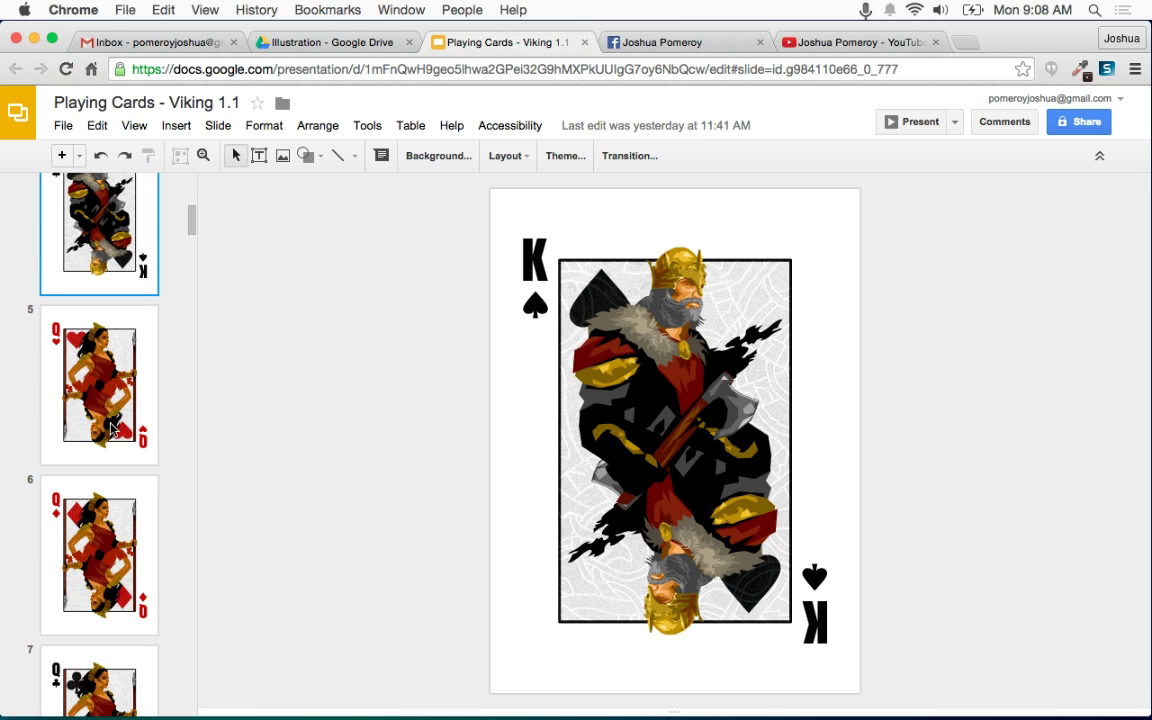
click(106, 420)
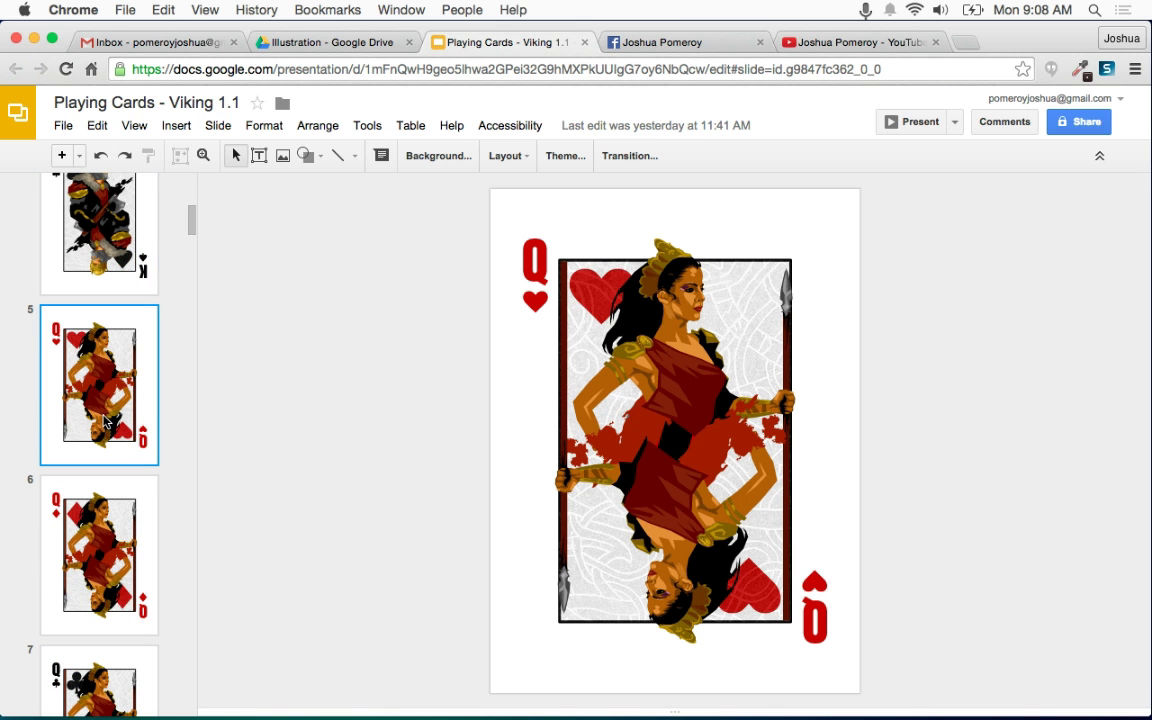
Go to the end of the deck and display the card-back design on slide 55.
scroll(106, 420, down, 4)
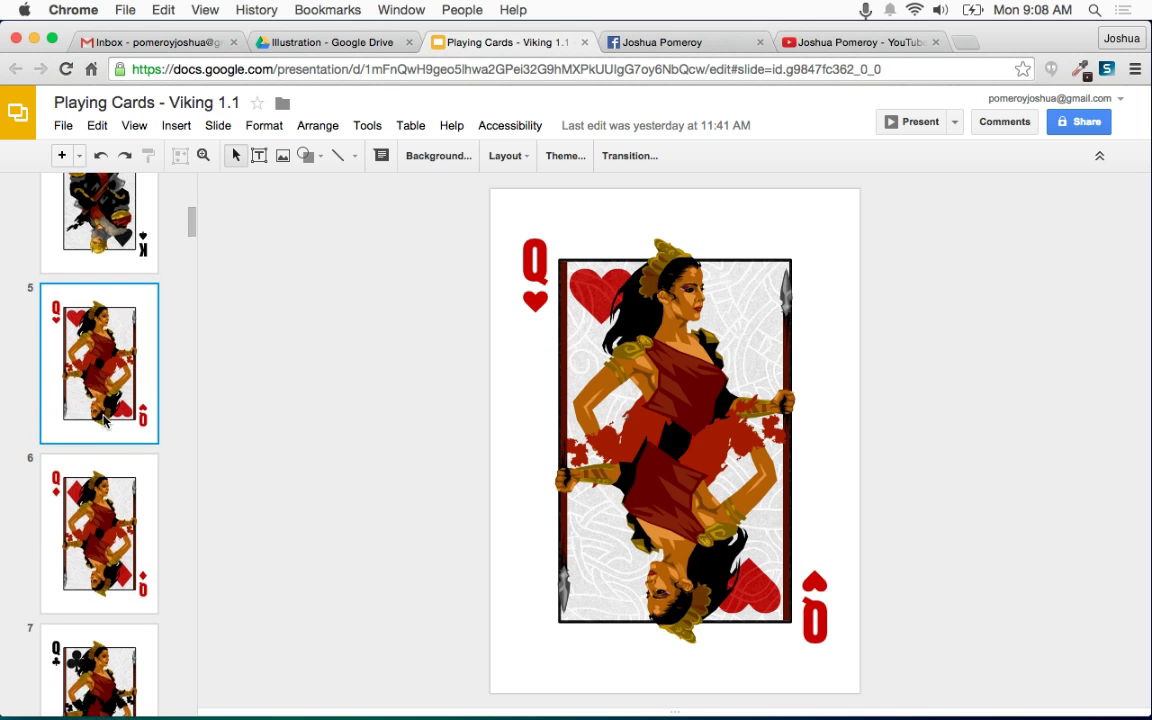
scroll(104, 422, down, 20)
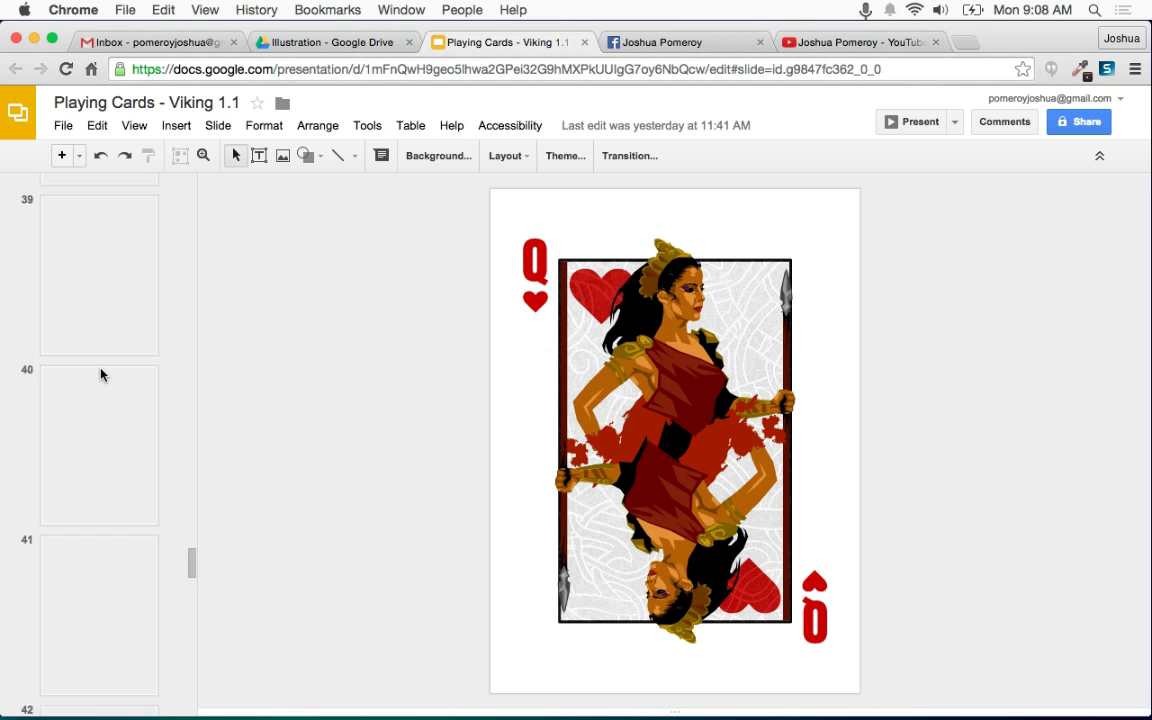
scroll(101, 375, down, 5)
click(97, 622)
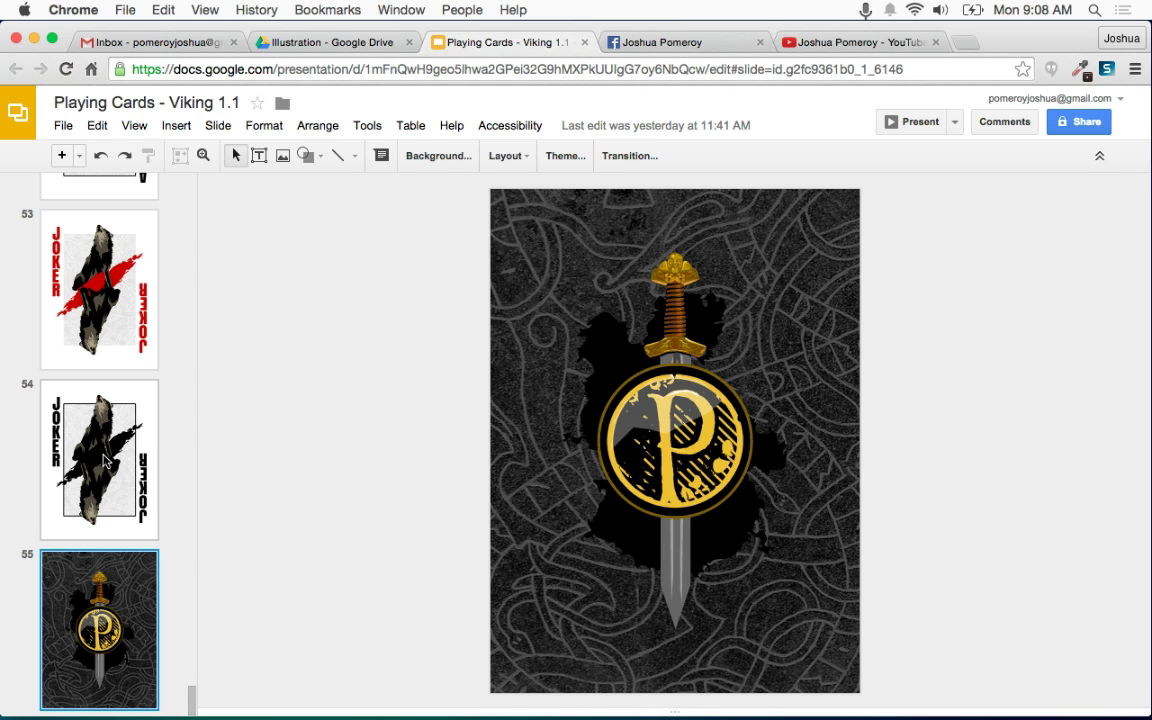
Return to the start of the deck and view the king of hearts and king of diamonds slides.
scroll(92, 432, up, 15)
scroll(100, 486, up, 20)
scroll(100, 486, up, 20)
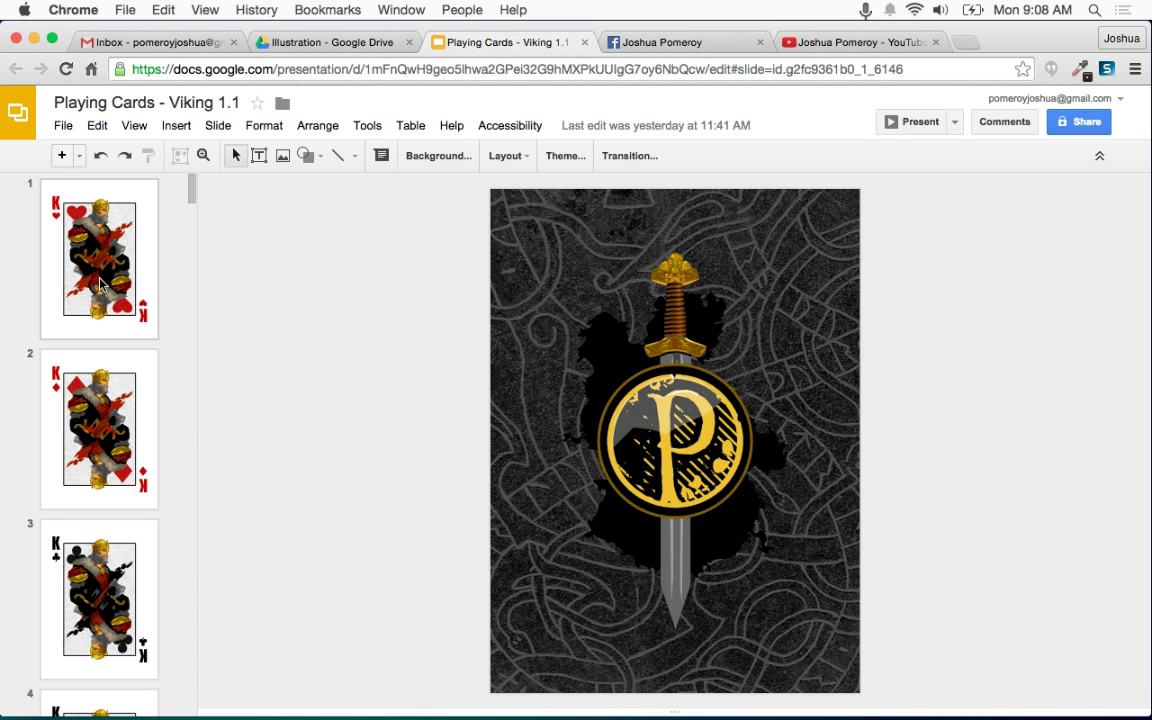
click(92, 256)
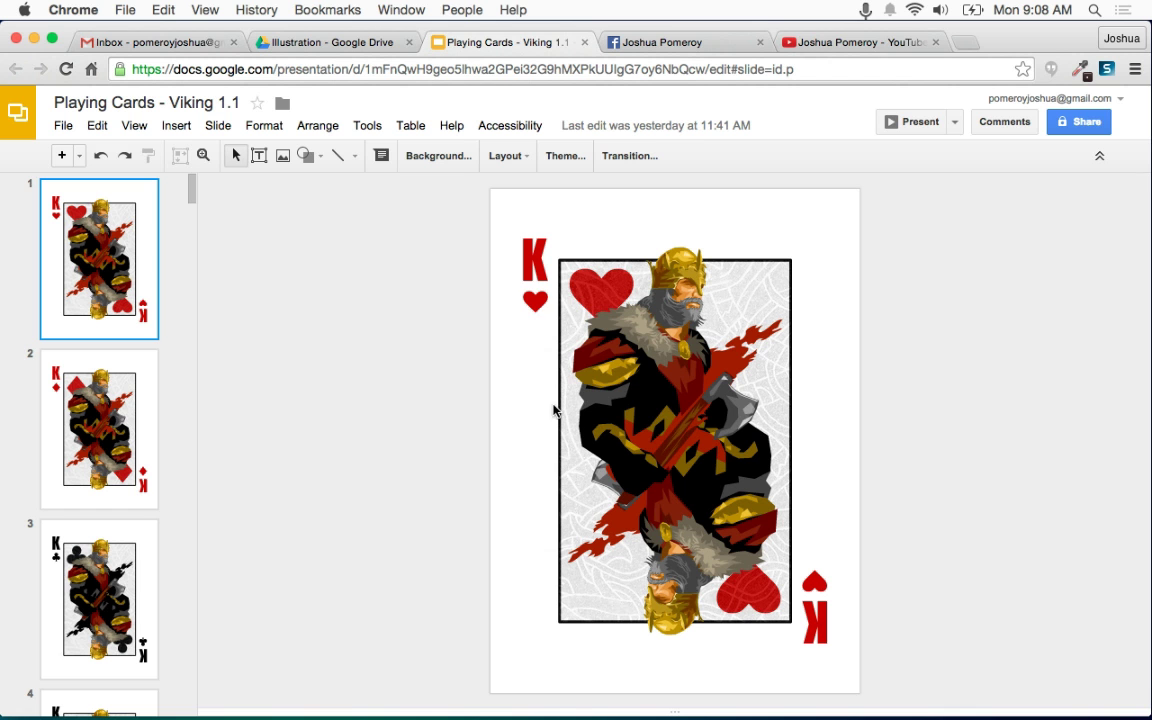
click(117, 425)
Browse the remaining face and number cards through to the end and display the black joker on slide 54.
scroll(117, 425, down, 8)
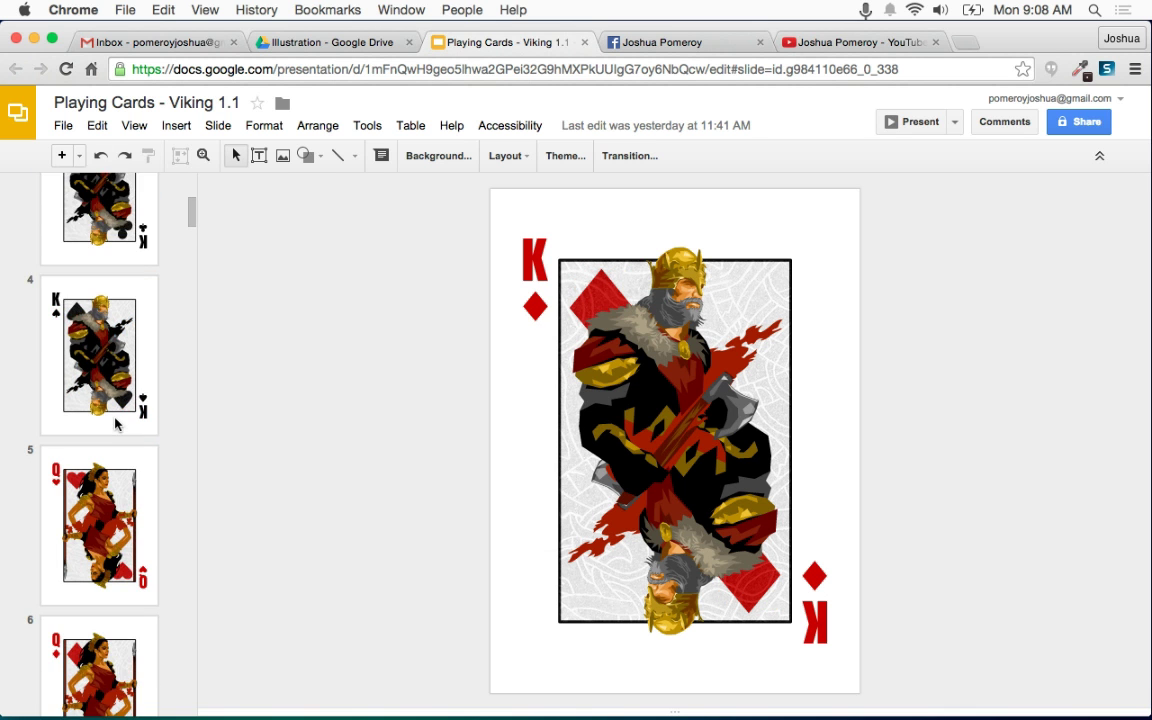
scroll(117, 425, down, 15)
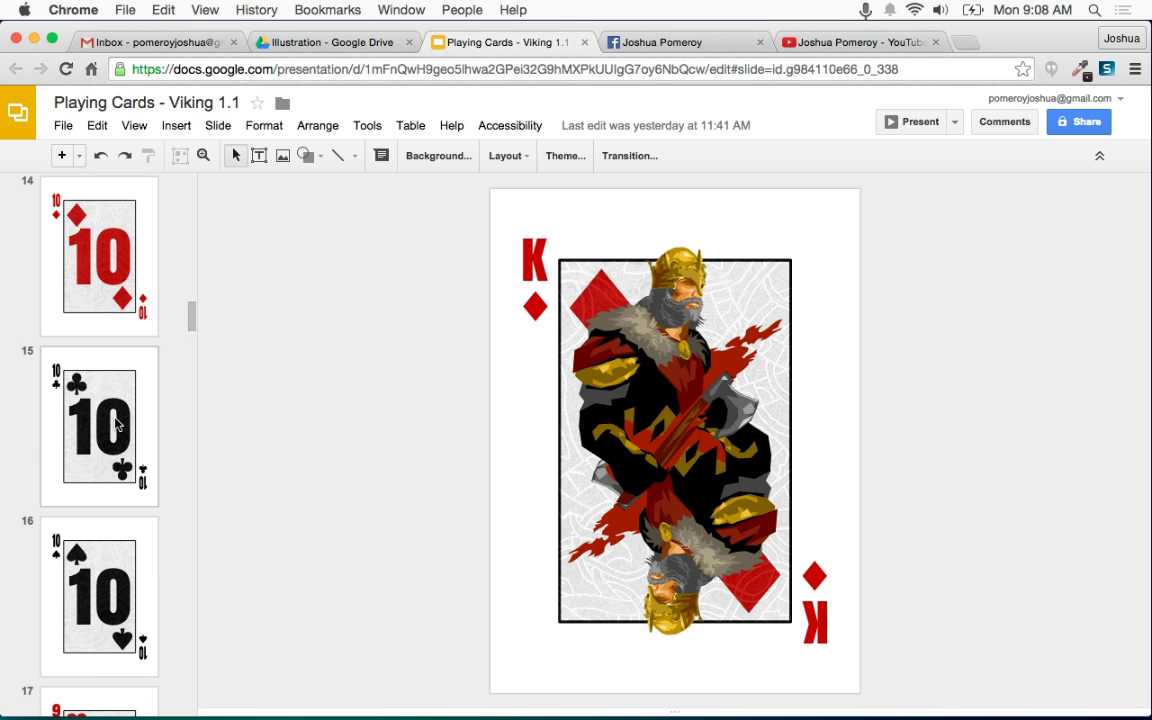
scroll(117, 425, down, 12)
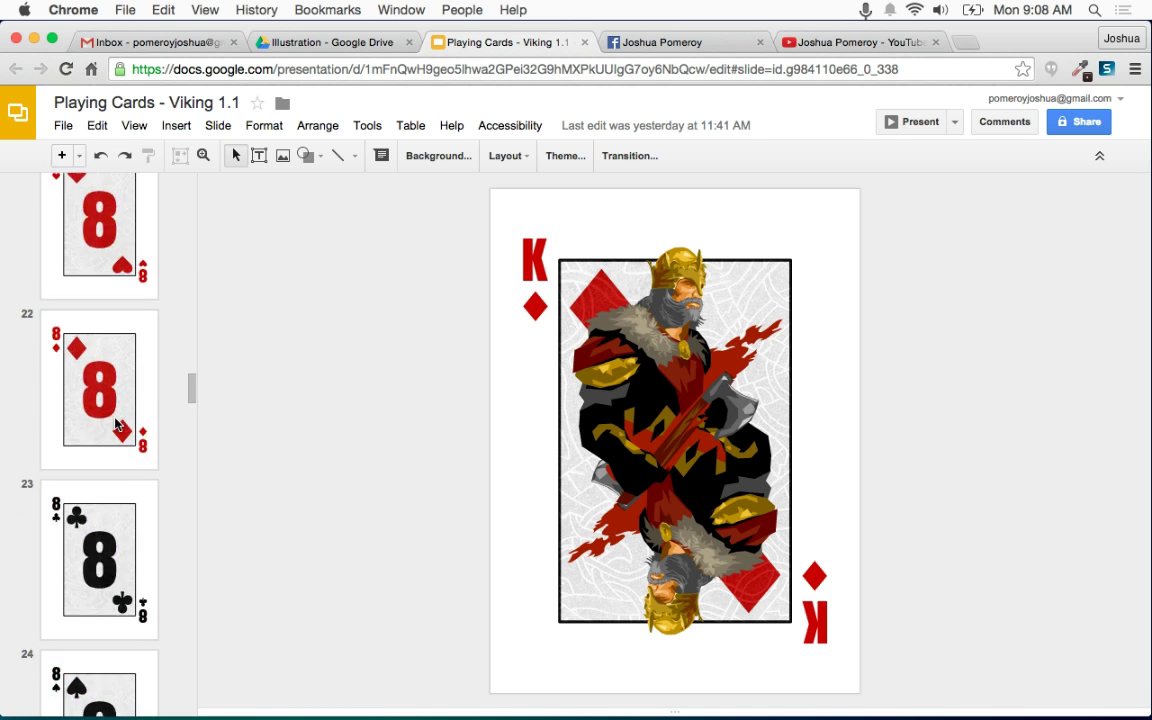
scroll(115, 425, down, 5)
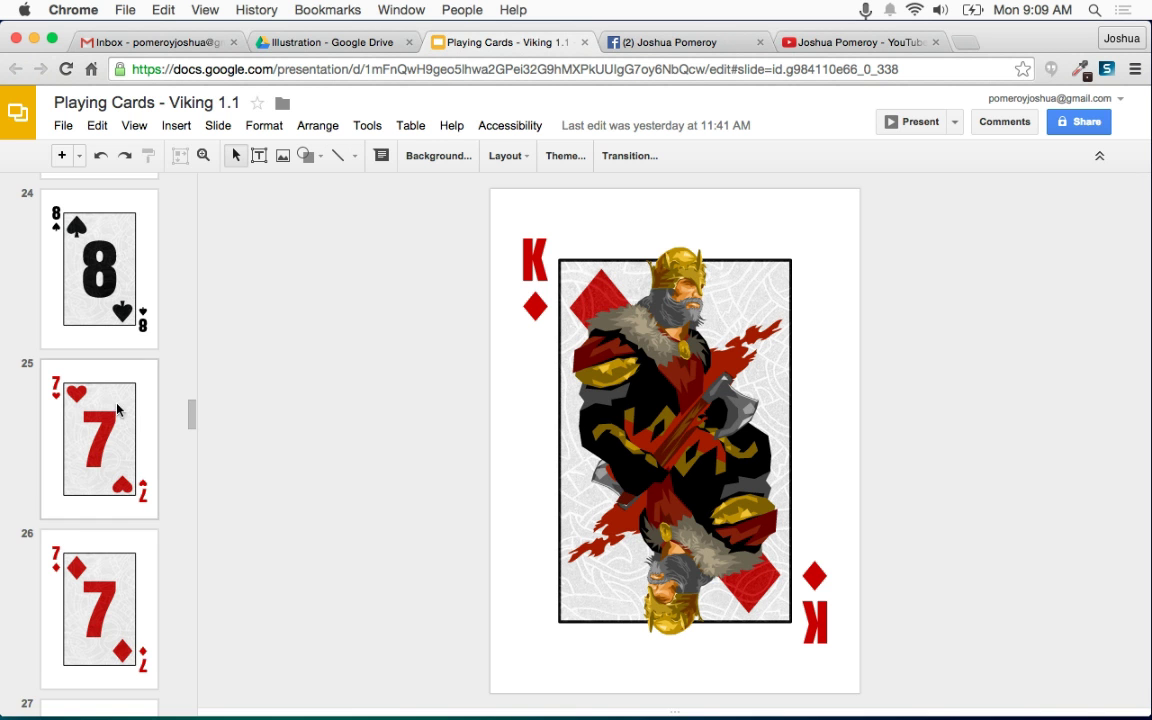
scroll(112, 427, down, 20)
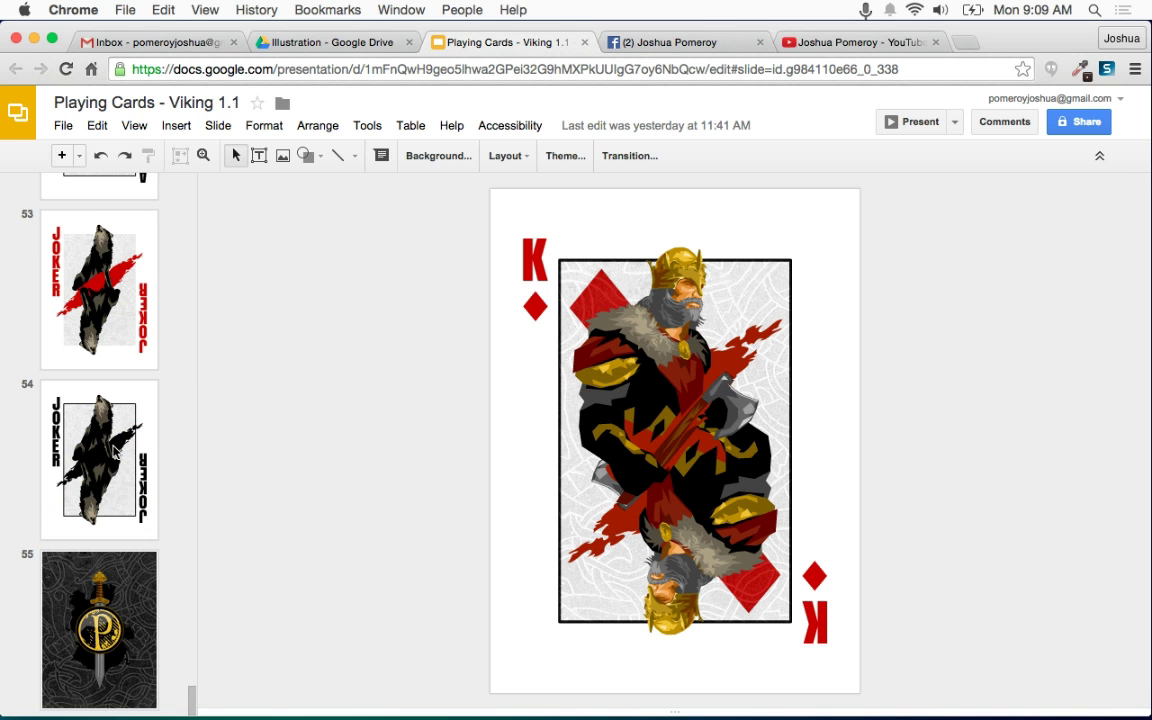
click(110, 428)
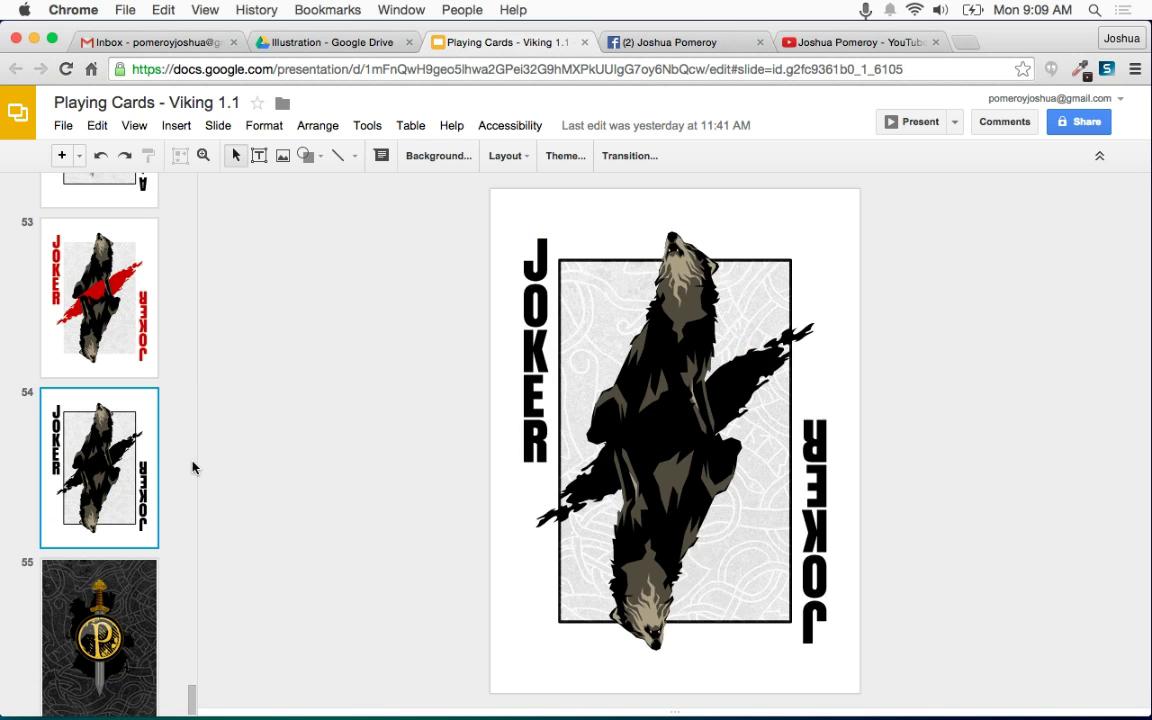
Return to Google Drive and create a new Google Drawings file in the Tutorials folder.
click(362, 48)
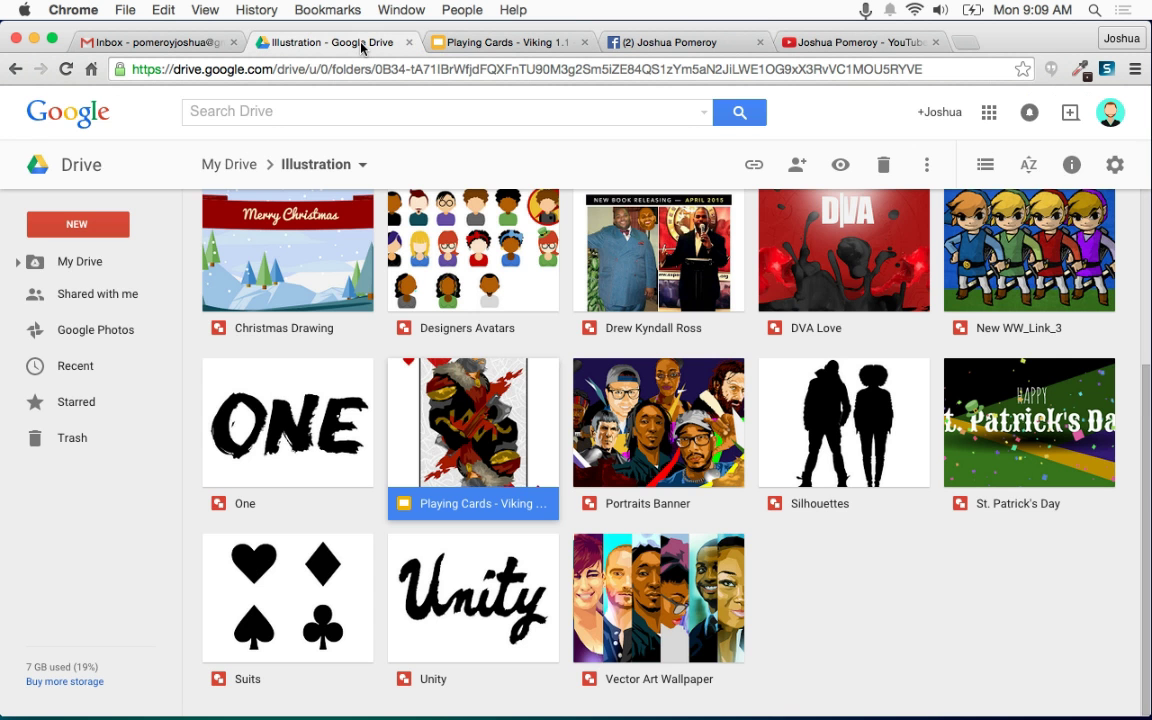
click(512, 46)
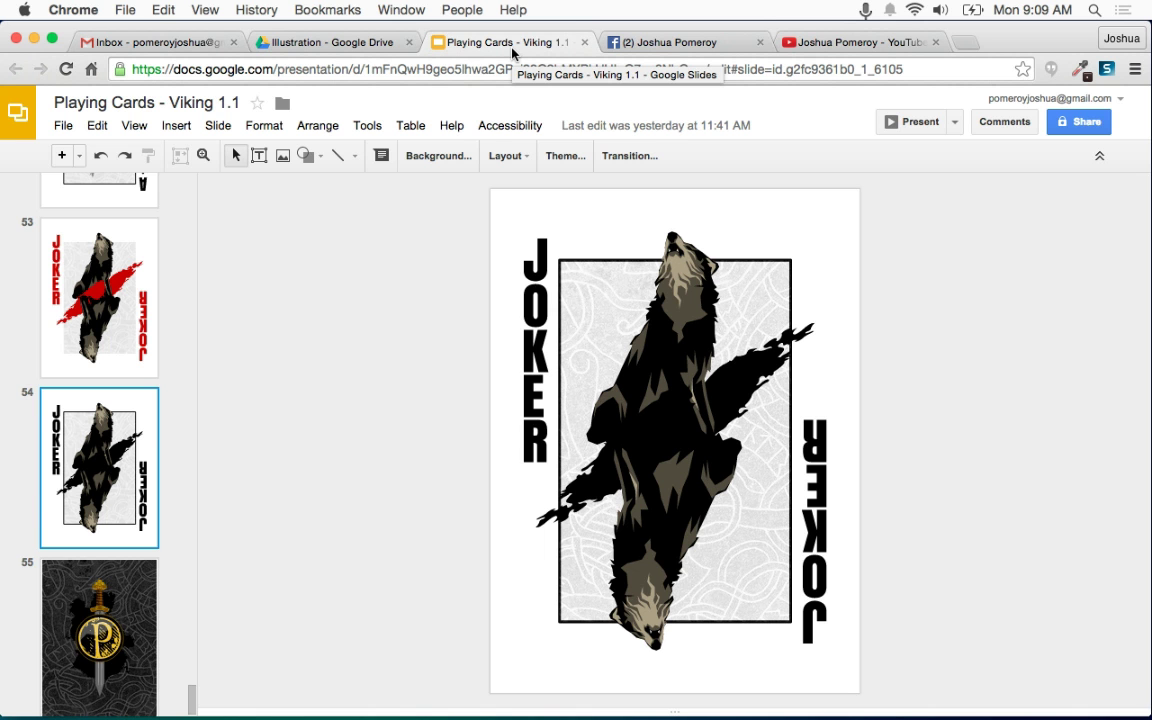
click(329, 45)
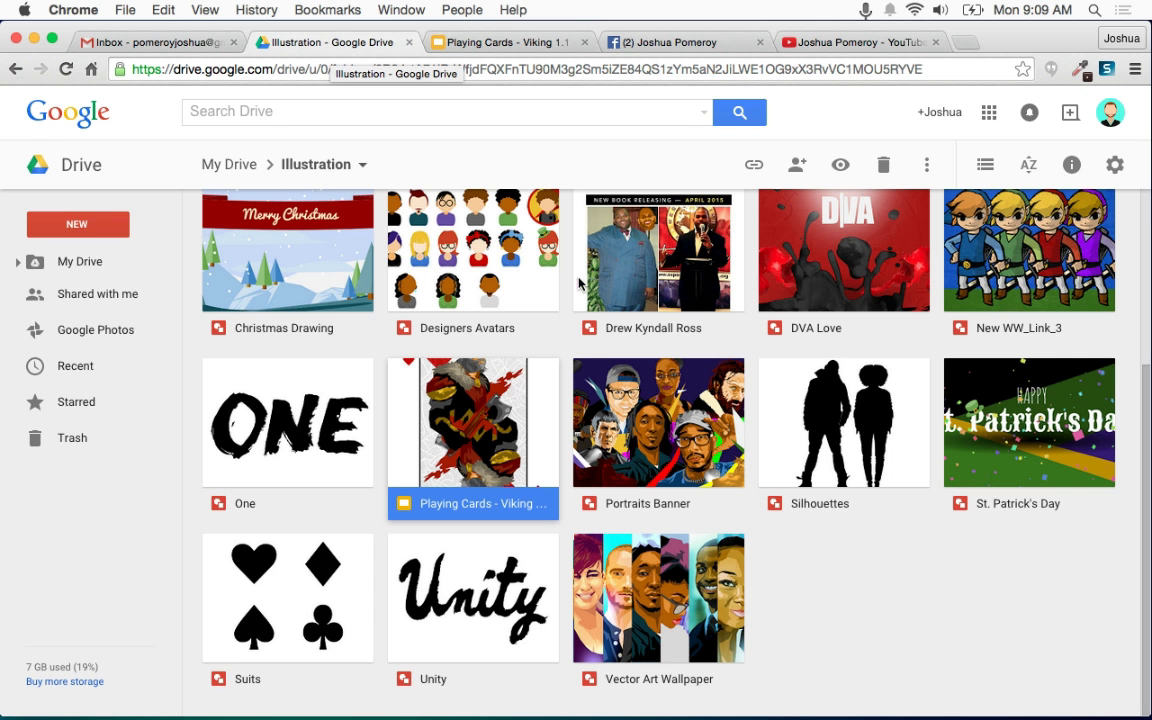
click(228, 167)
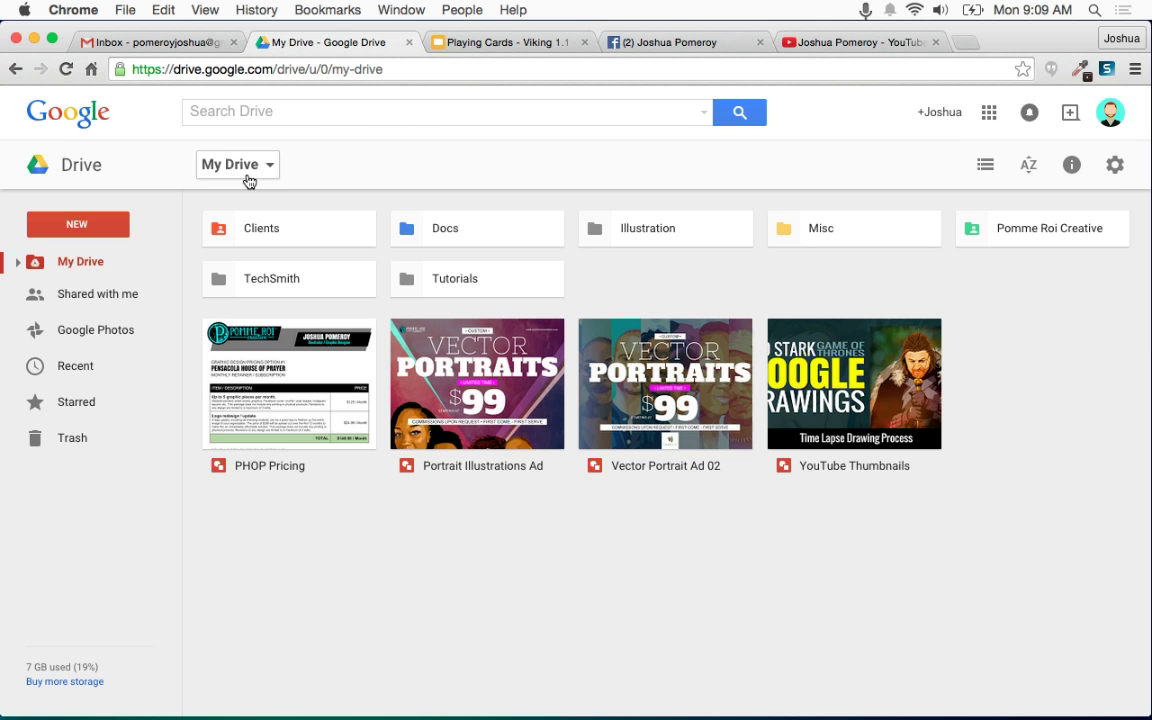
double_click(531, 285)
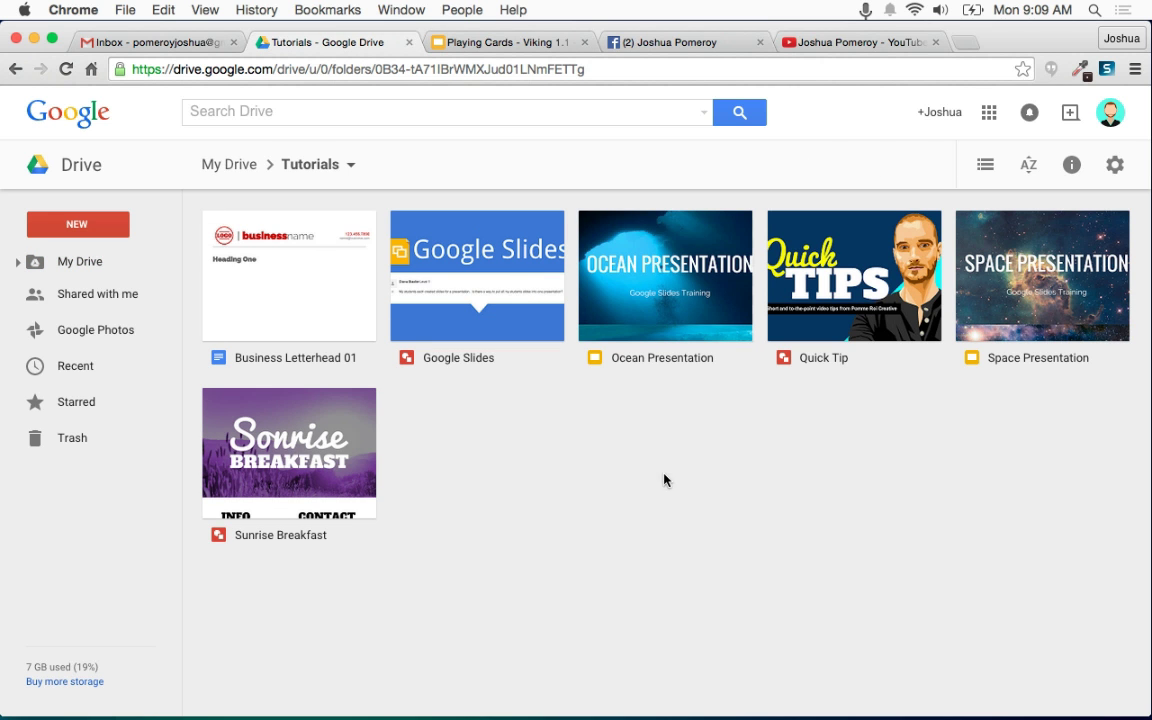
right_click(664, 476)
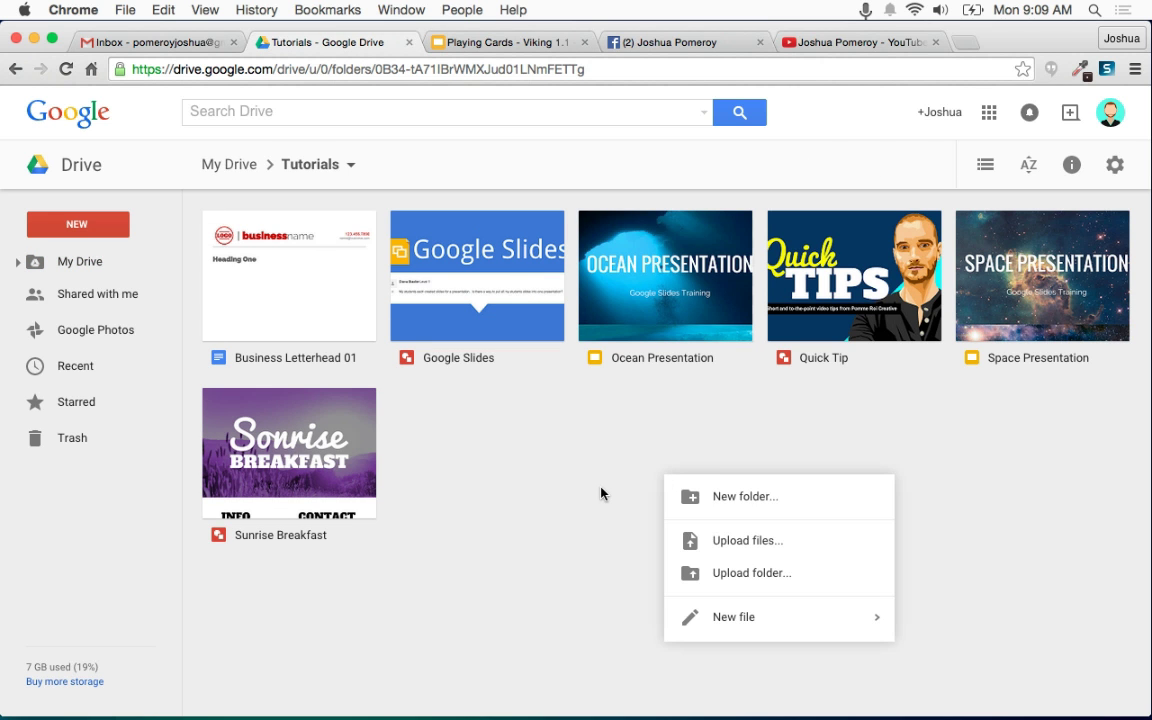
mouse_move(773, 626)
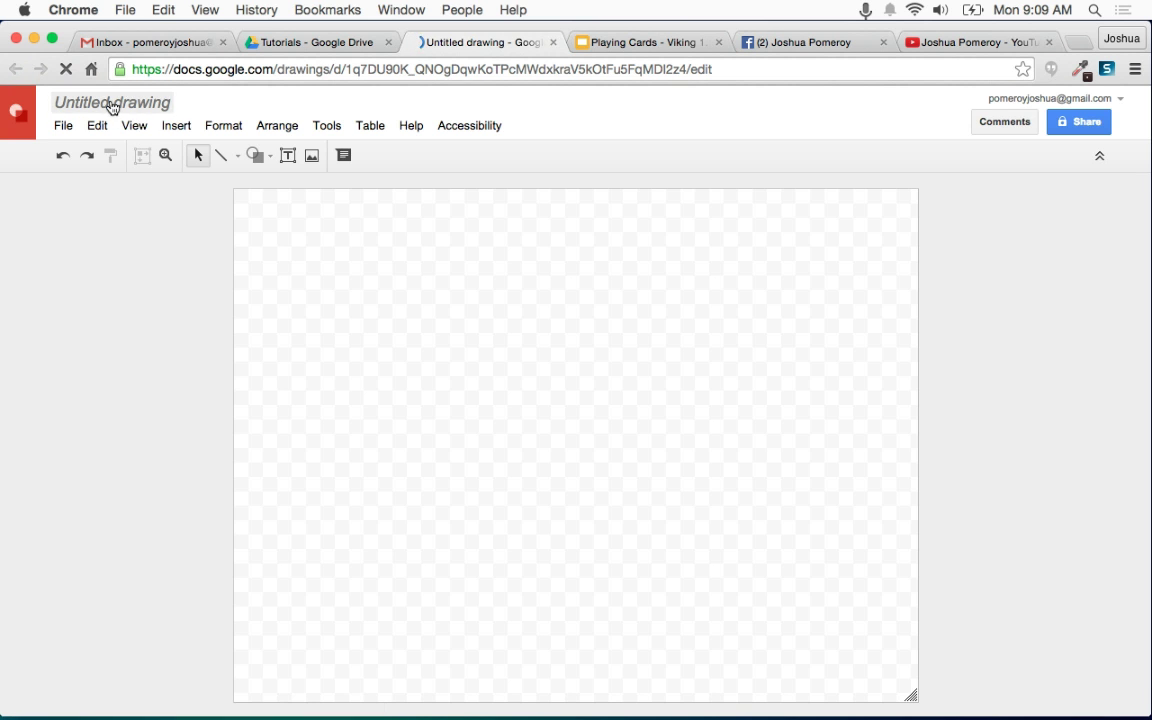
Rename the untitled drawing as YouTube Thumbnail.
click(125, 105)
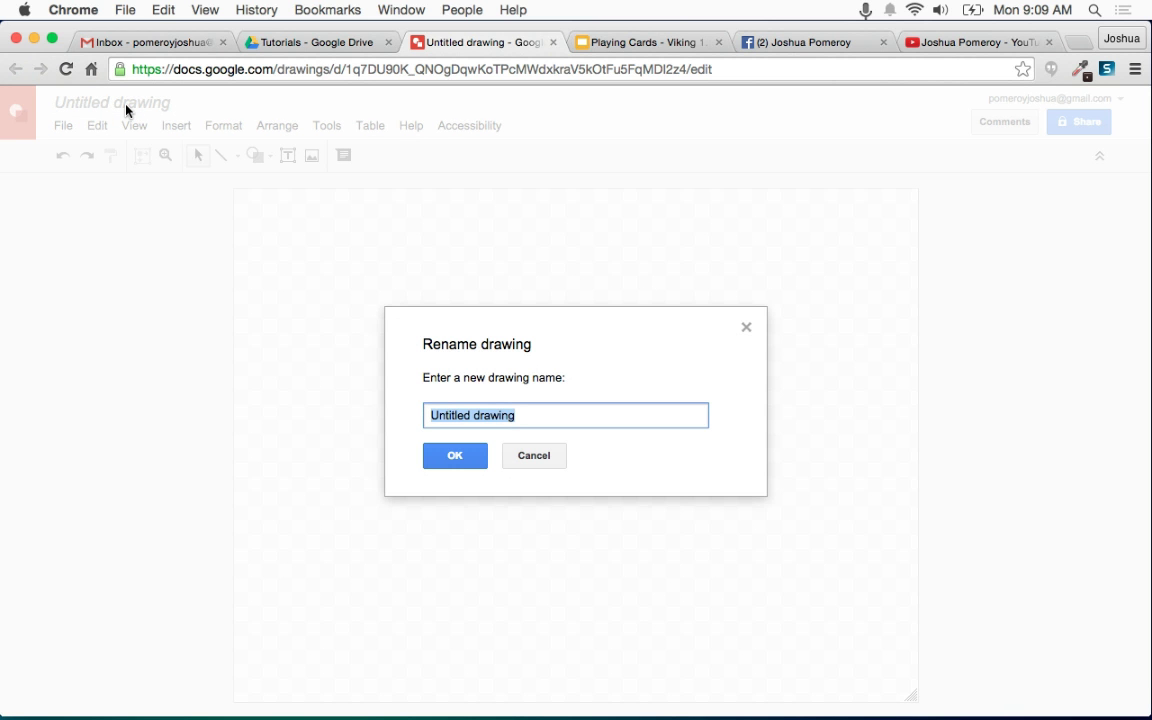
text(YouTube Thumbnail)
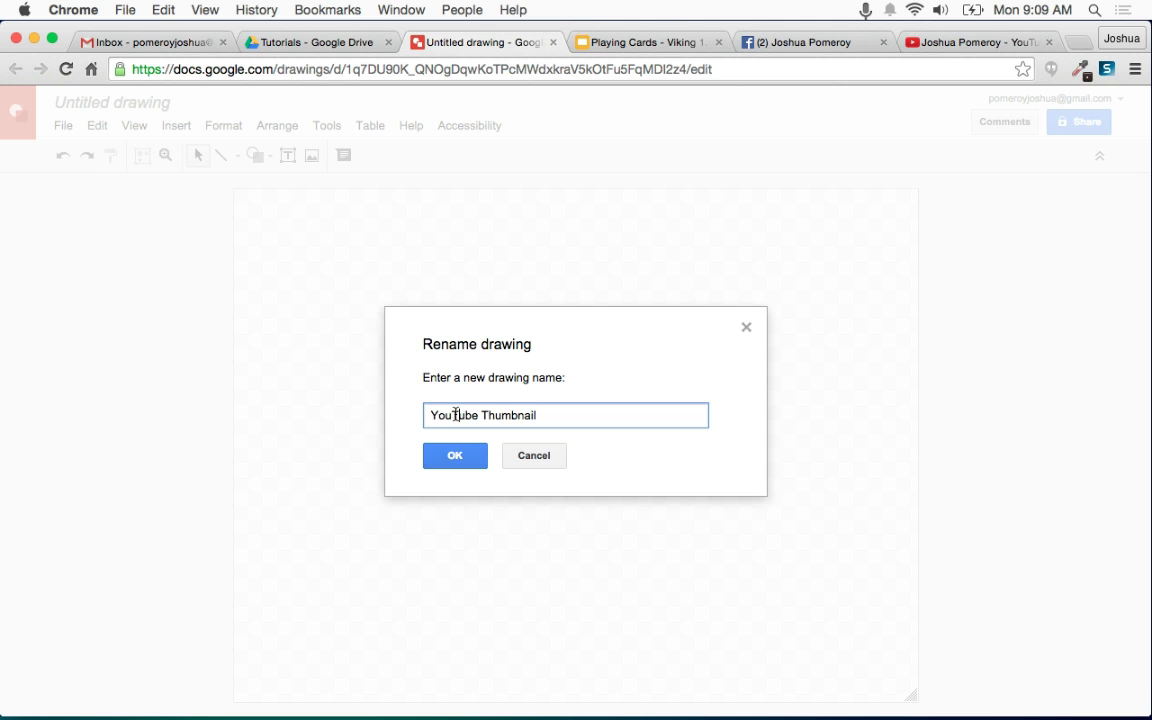
click(457, 452)
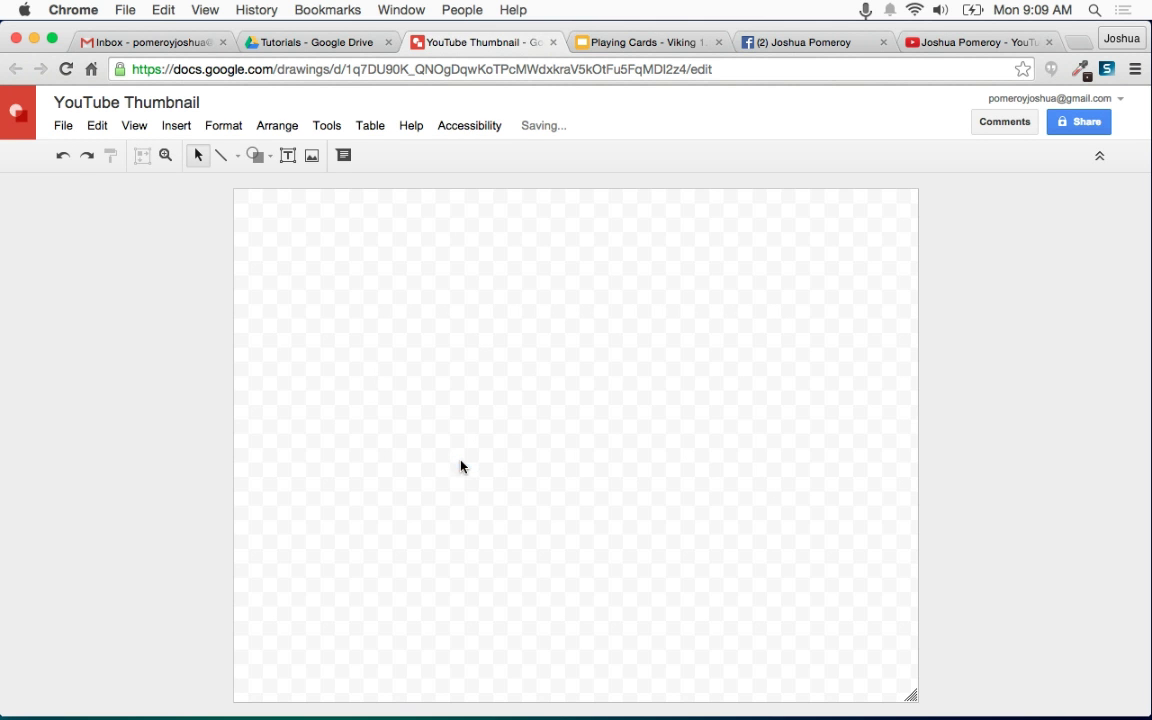
Set the drawing's page size to Widescreen 16:9 in the page setup.
click(64, 127)
click(80, 520)
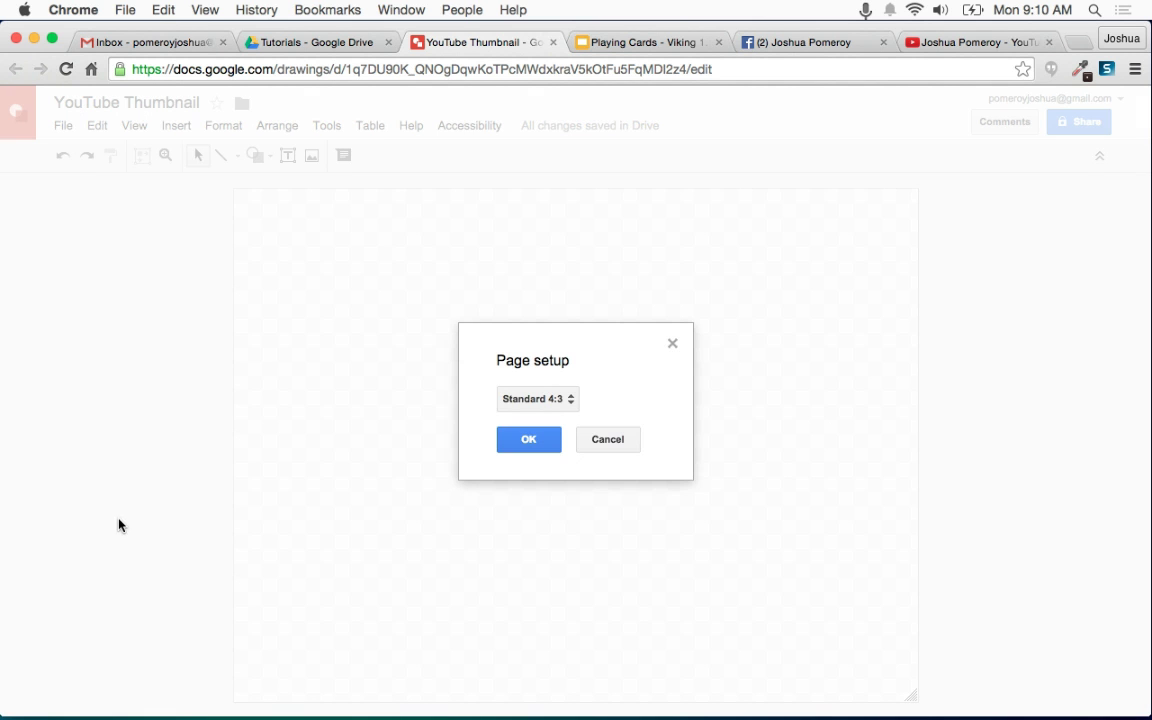
click(540, 399)
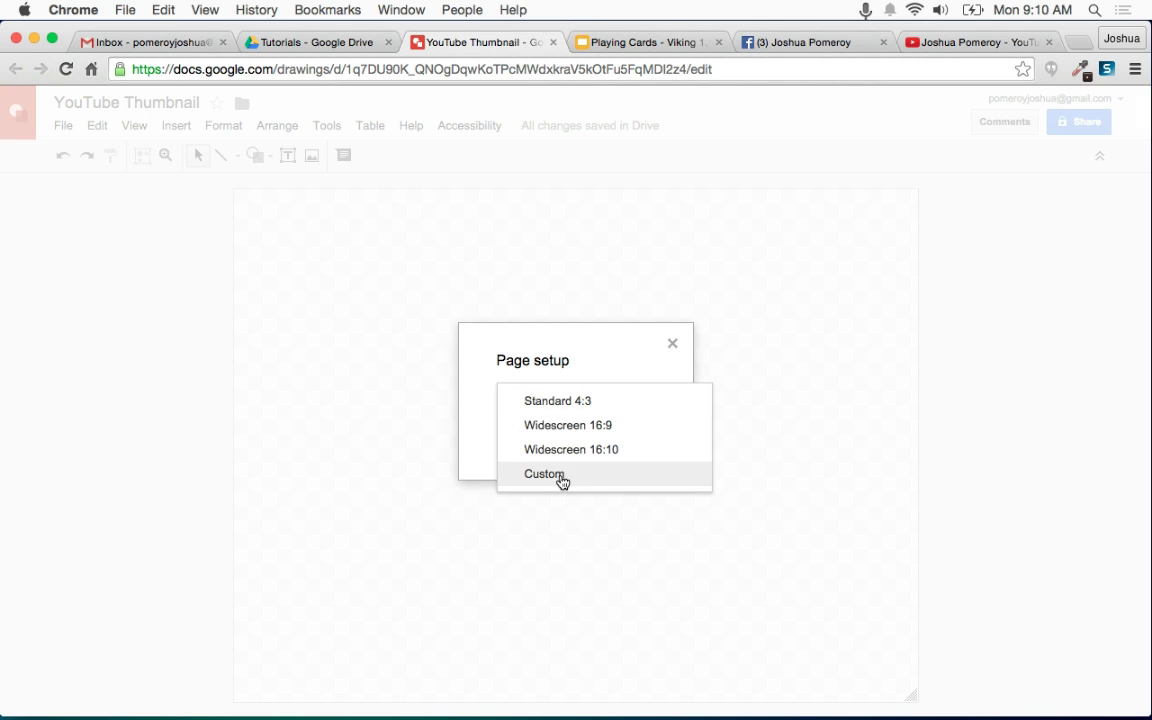
click(632, 432)
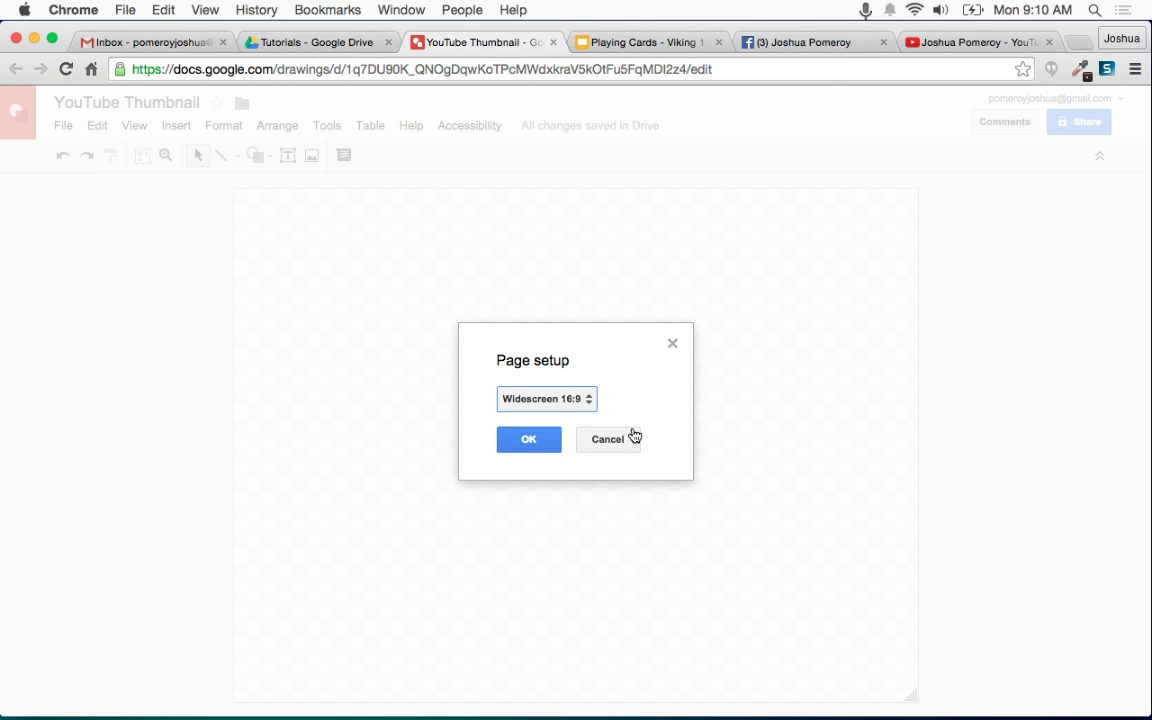
click(556, 400)
click(556, 401)
click(530, 442)
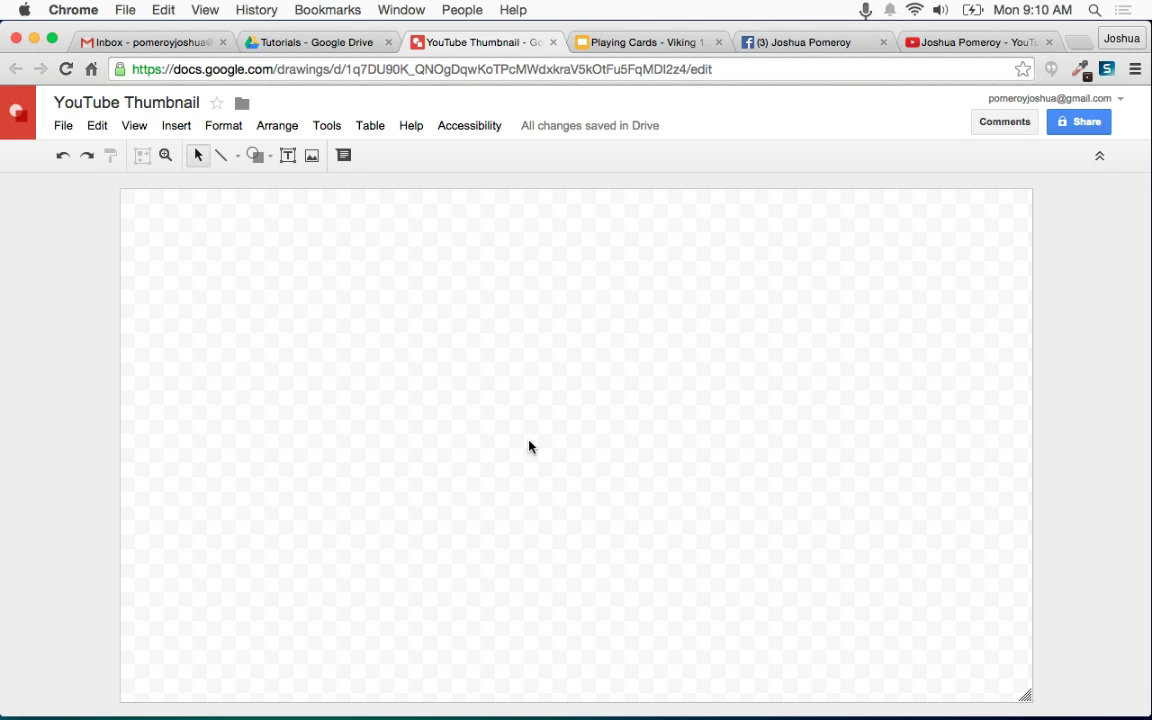
View the existing video thumbnails on the YouTube channel page, then return to the YouTube Thumbnail drawing.
click(945, 42)
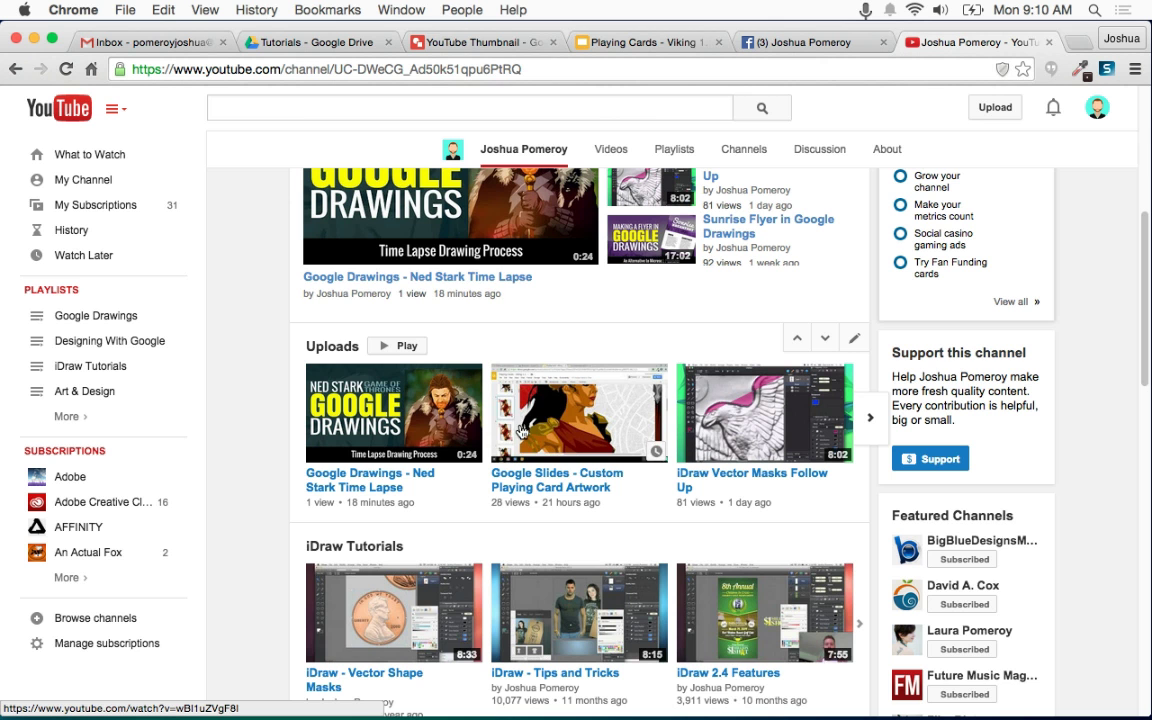
scroll(460, 372, up, 5)
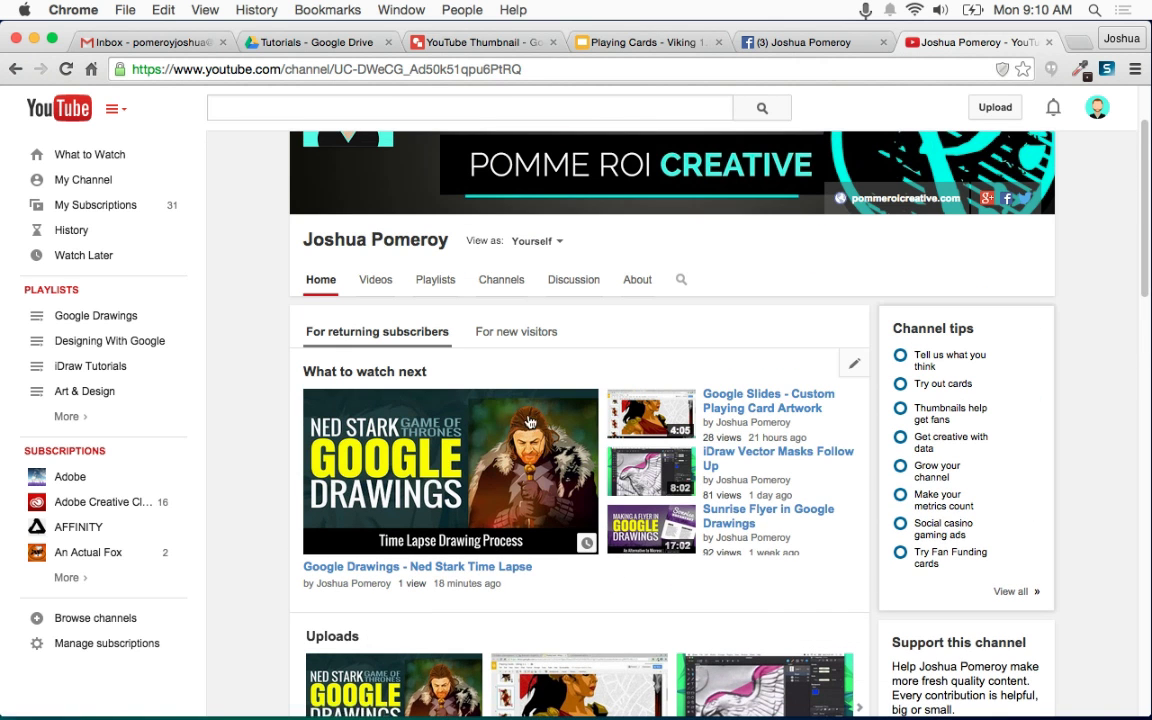
scroll(216, 428, down, 2)
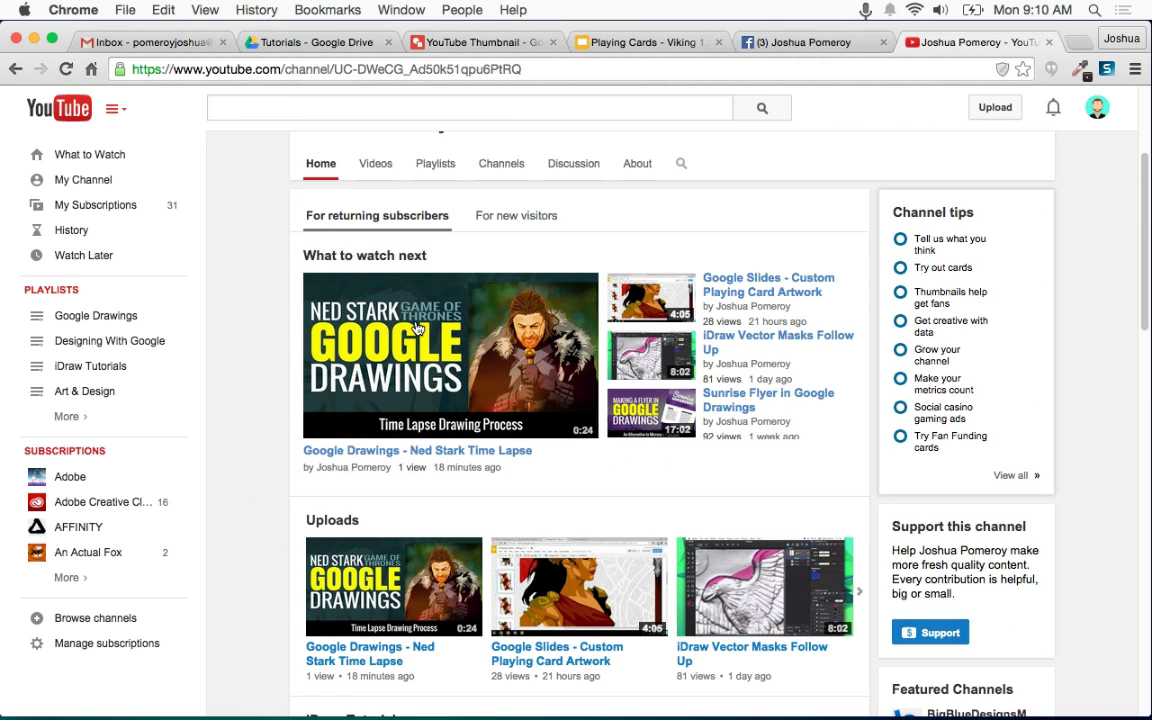
click(472, 43)
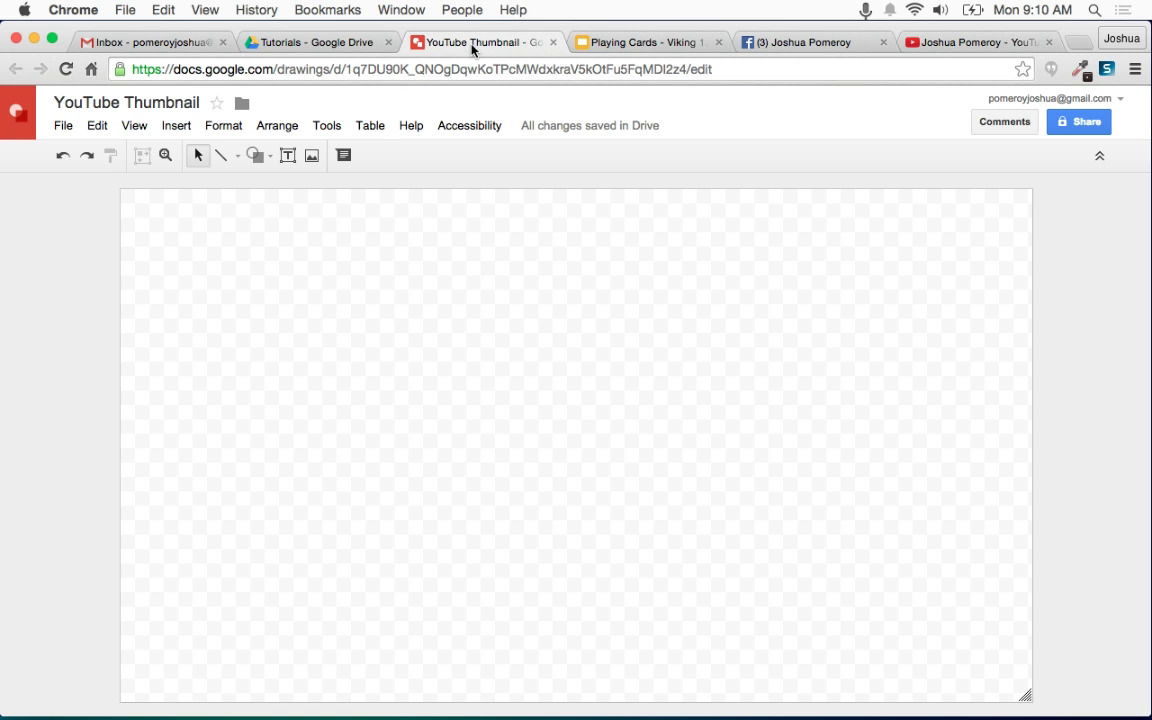
Set the drawing's page size to a custom 1920 x 1080 pixels in the page setup.
click(58, 130)
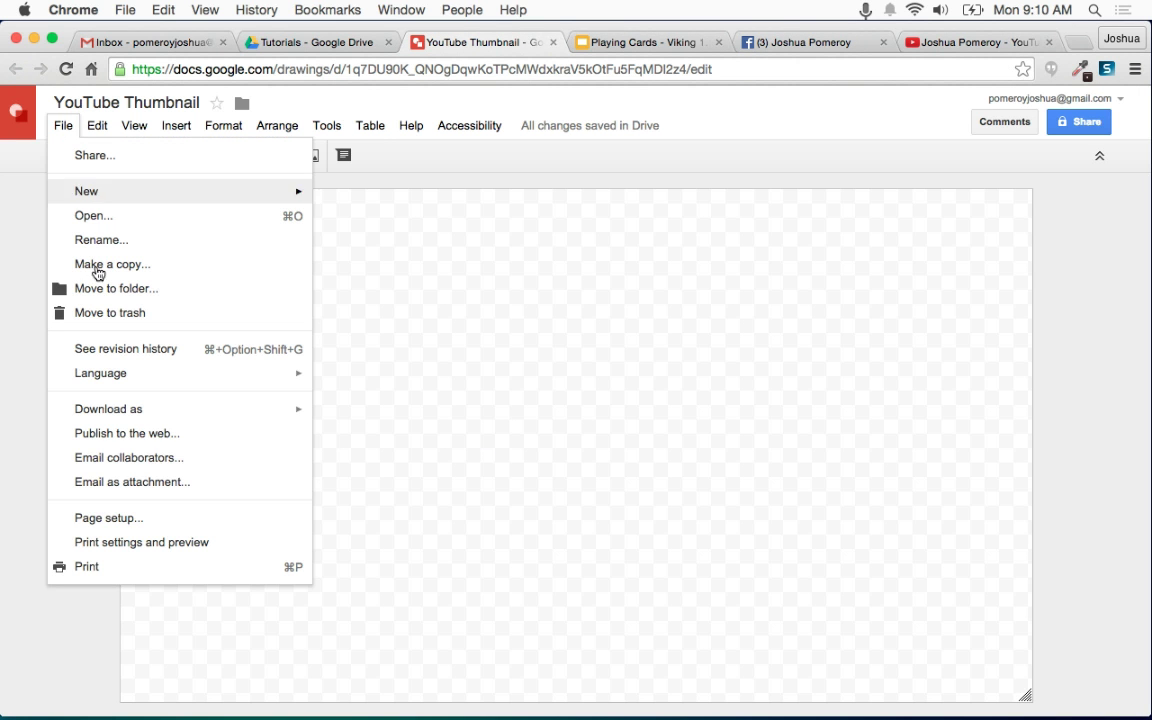
click(150, 518)
click(552, 400)
click(555, 461)
click(663, 440)
click(674, 509)
click(532, 440)
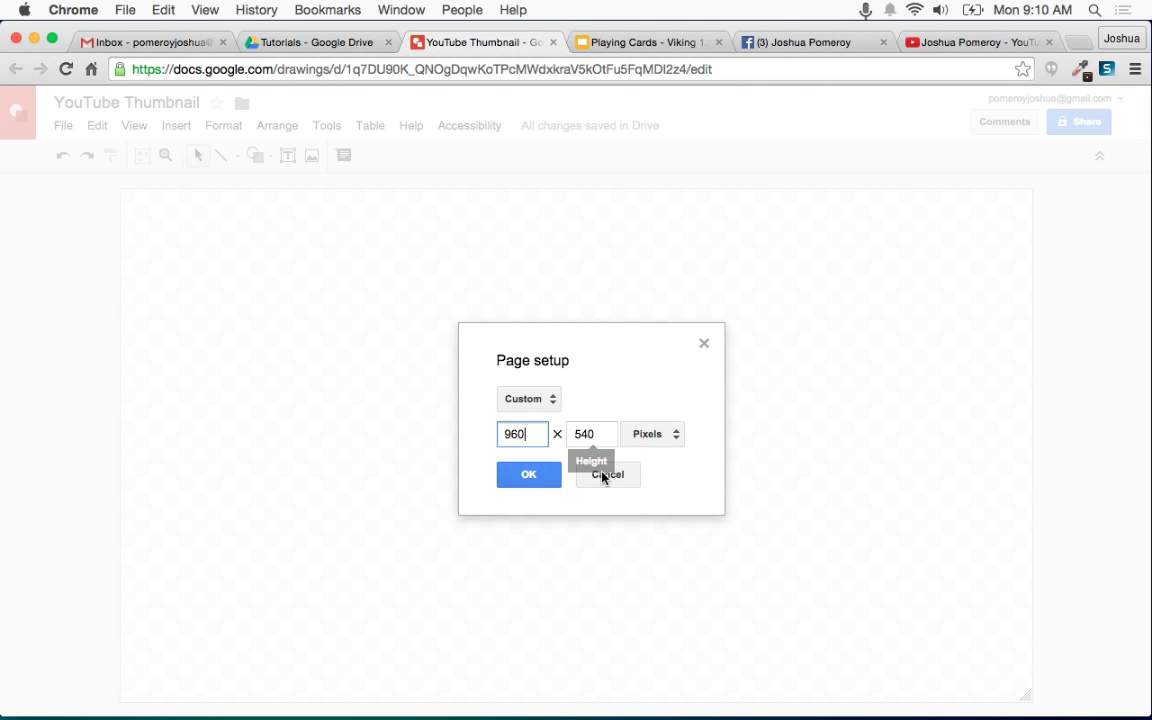
double_click(514, 433)
text(1920)
key(Tab)
text(1080)
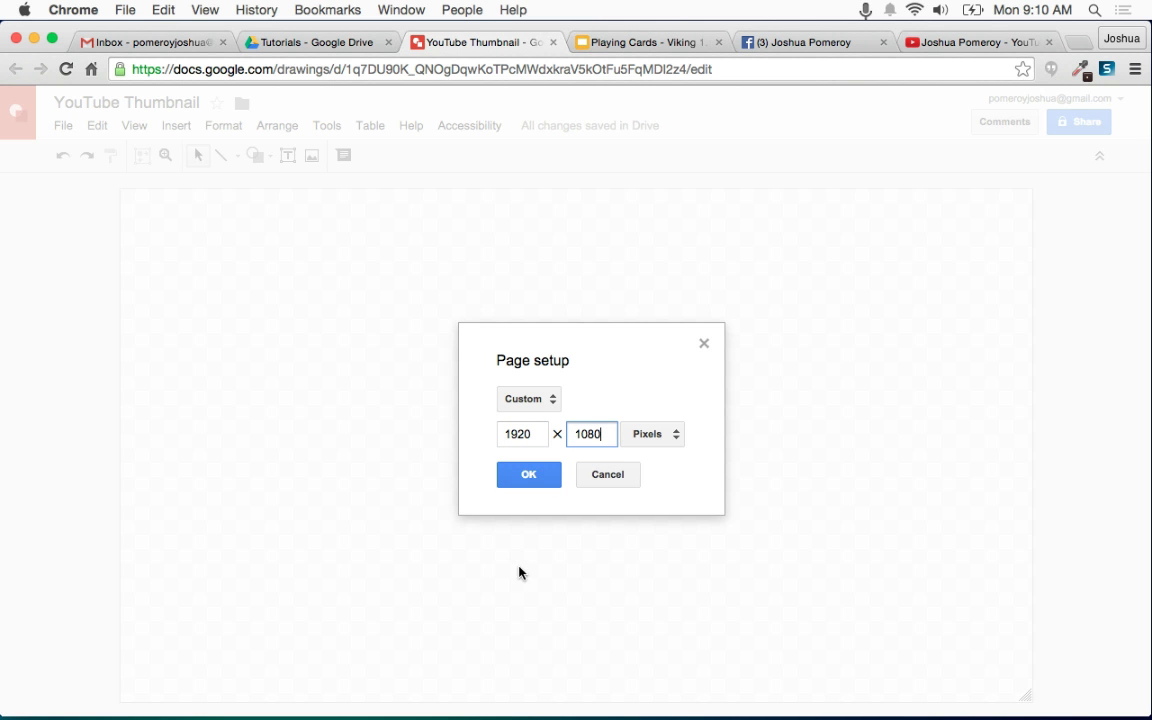
click(529, 477)
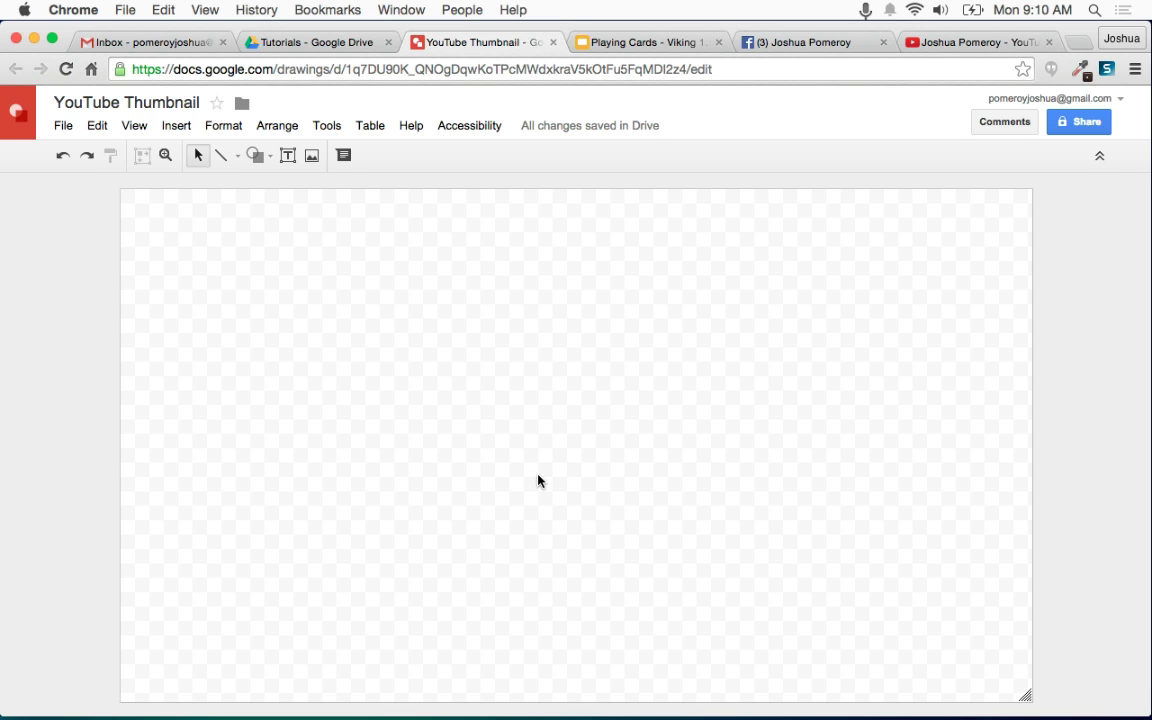
Set the drawing's background to a dark red.
right_click(767, 342)
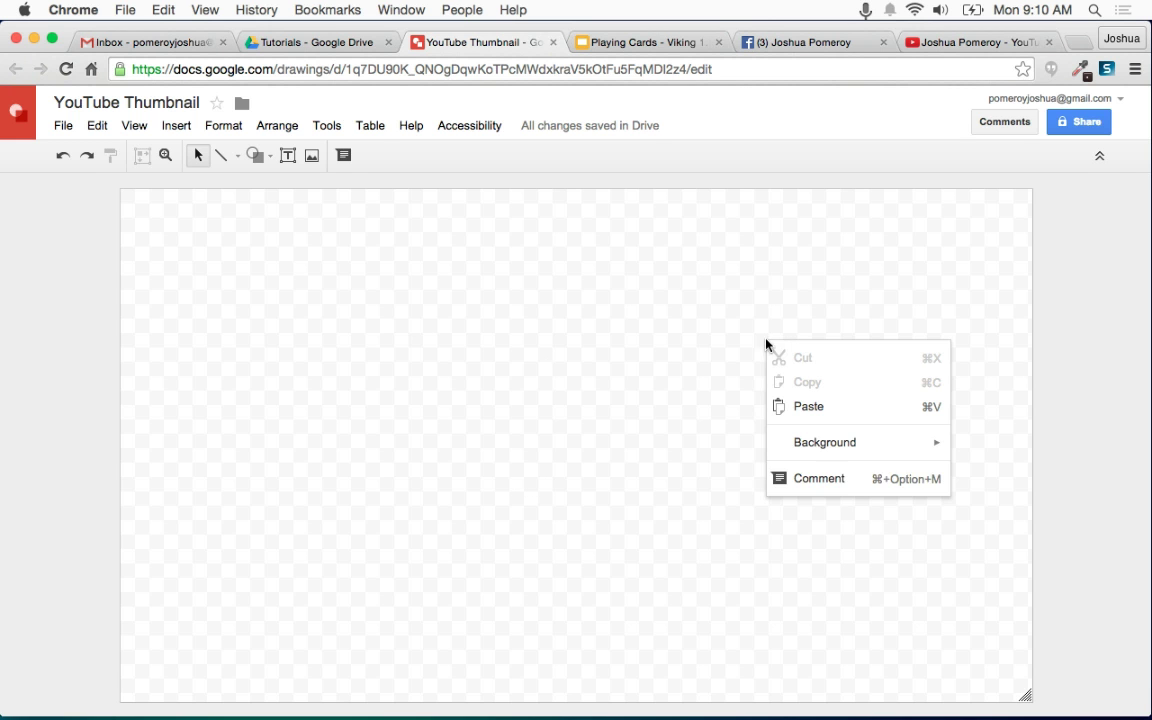
mouse_move(902, 451)
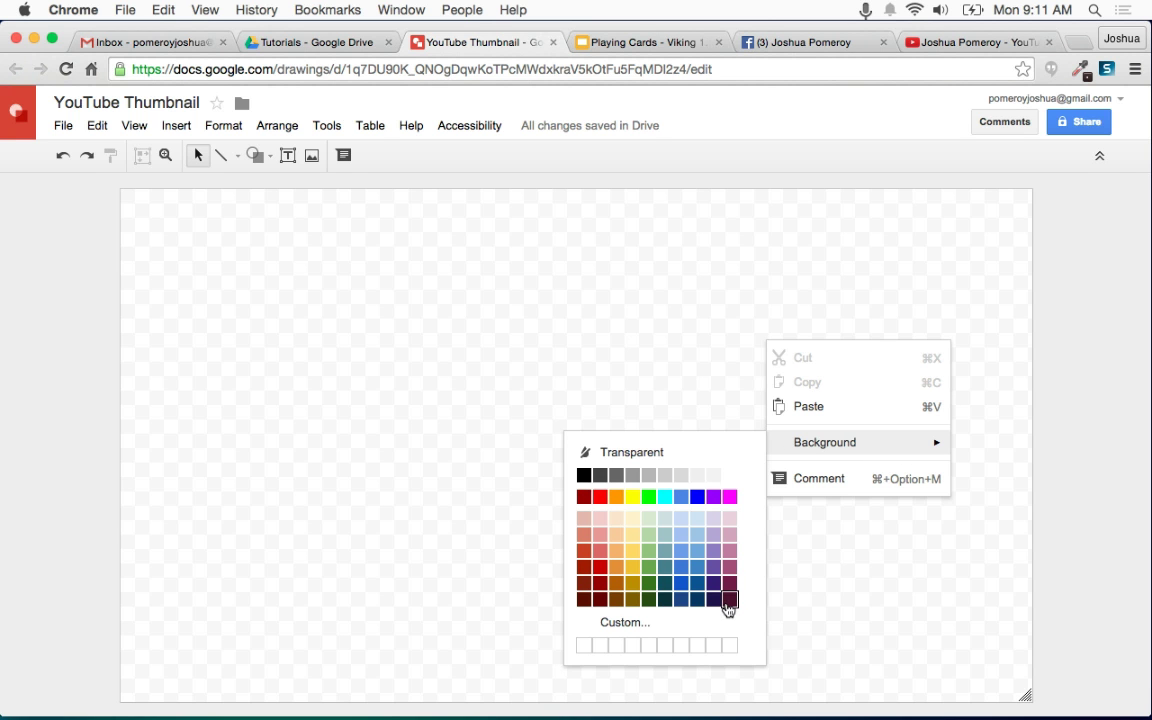
click(599, 601)
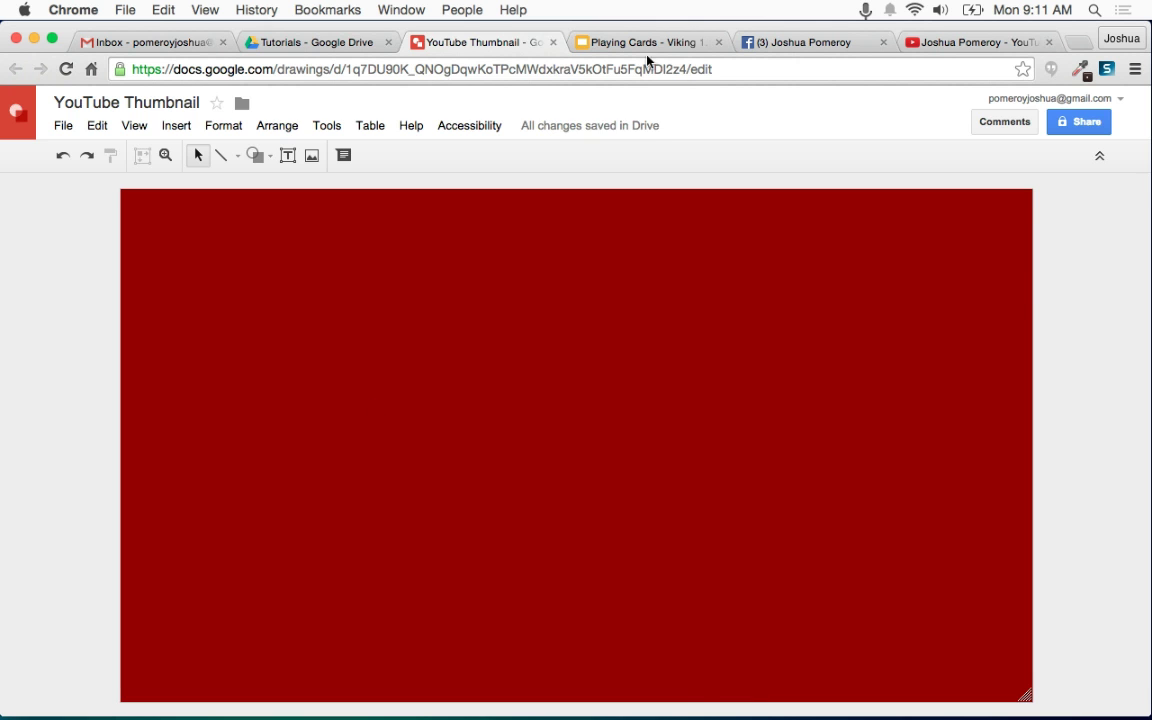
Open the existing YouTube Thumbnails drawing from My Drive in Google Drive.
click(300, 42)
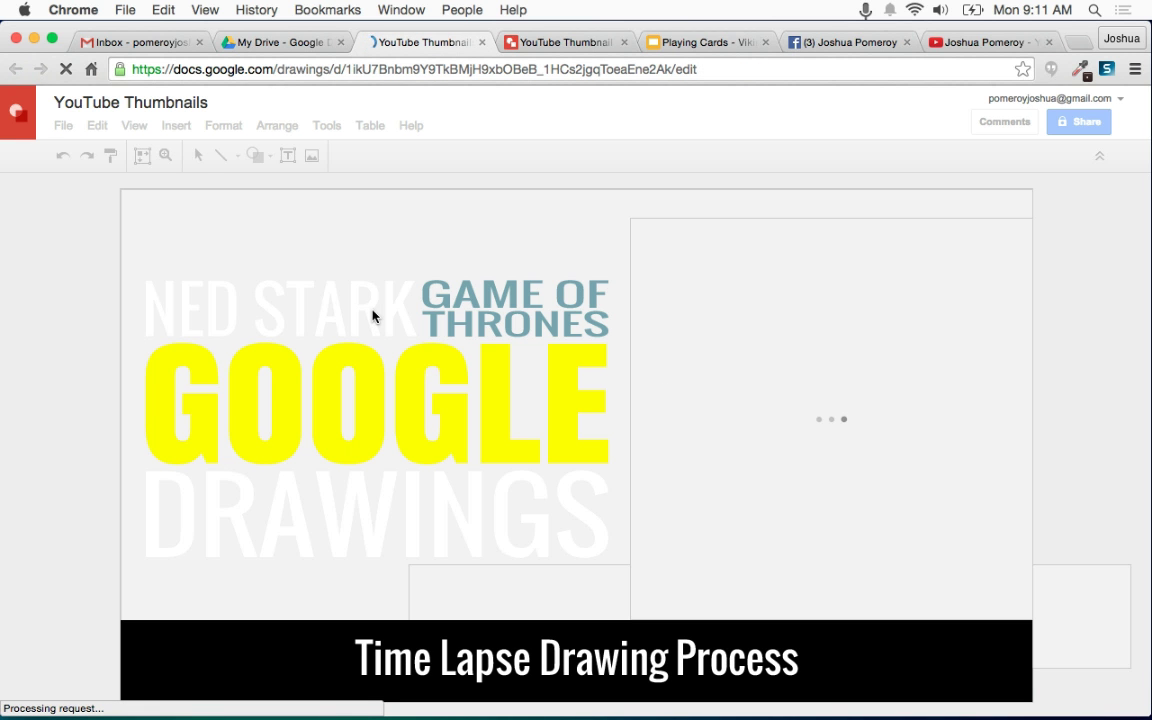
click(373, 316)
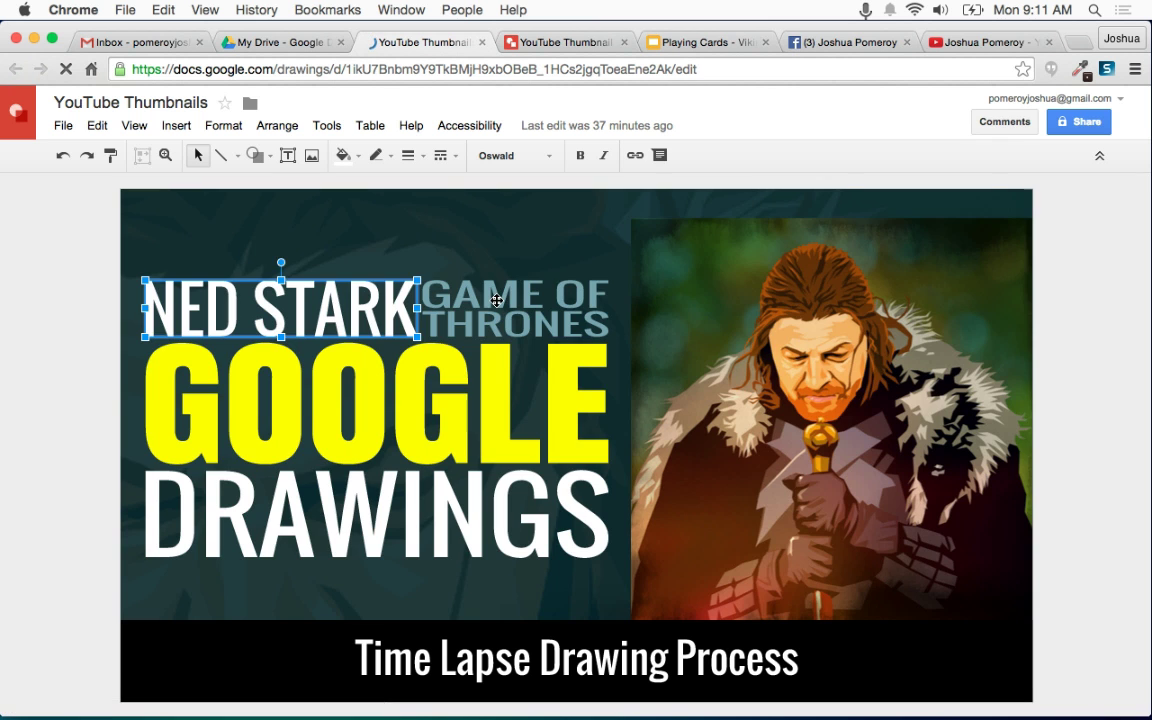
shift+click(497, 305)
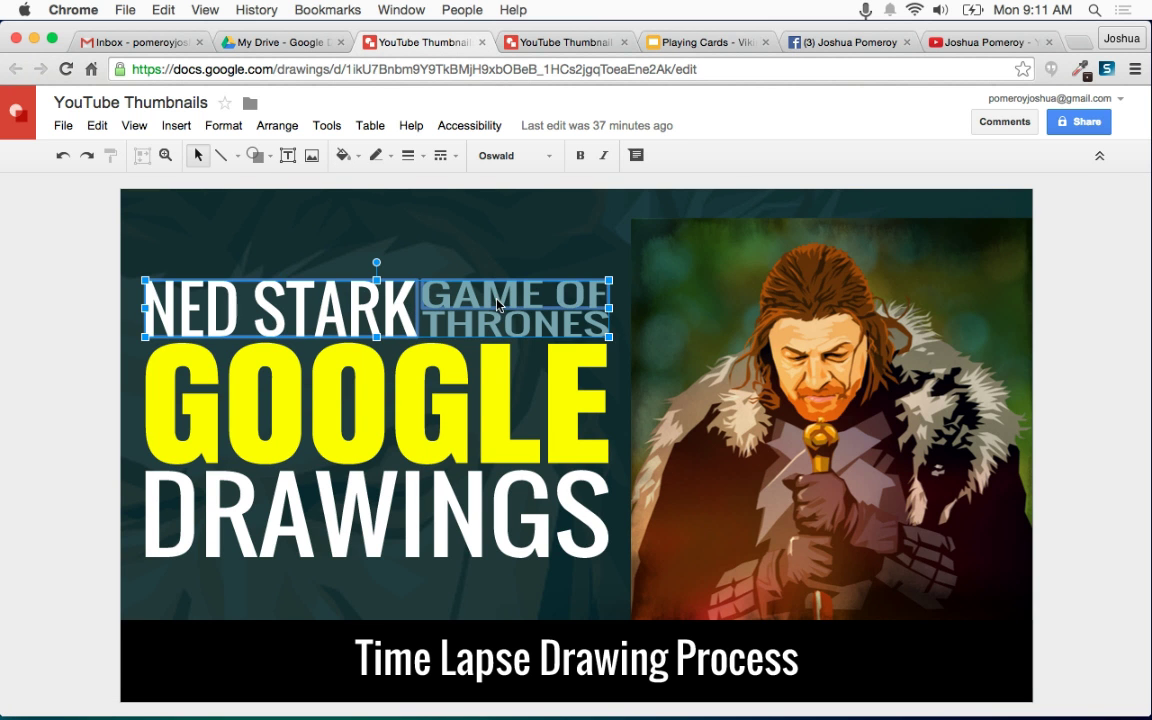
shift+click(490, 380)
shift+click(502, 511)
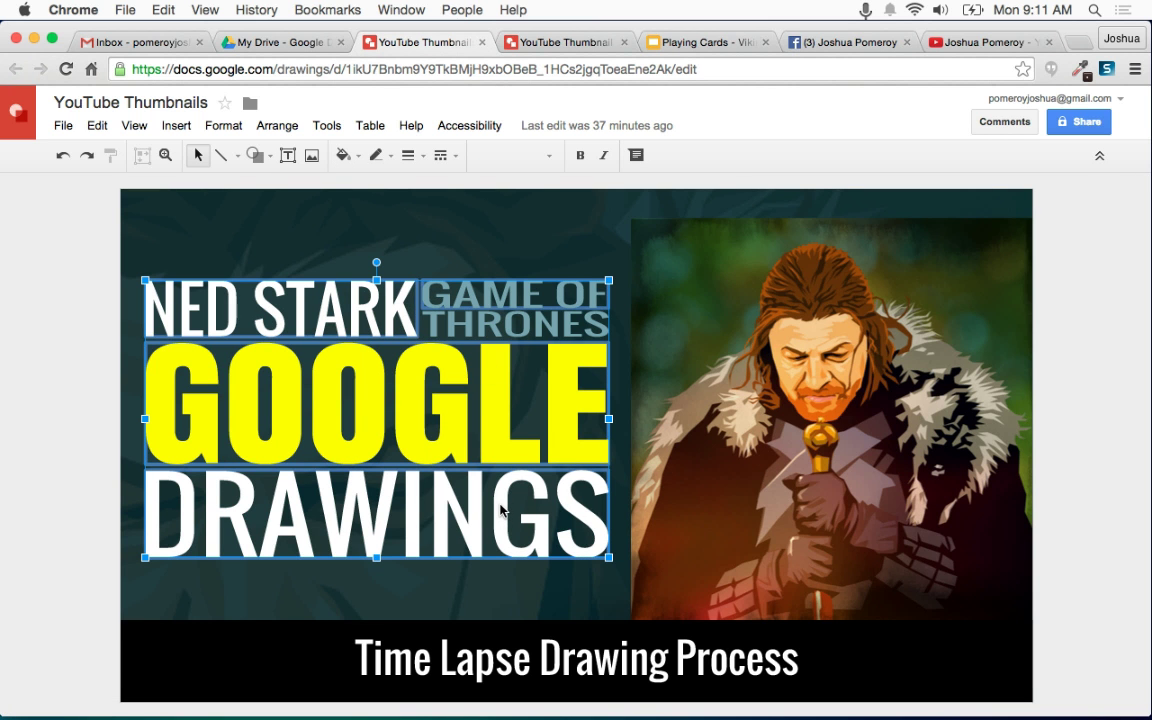
shift+click(372, 655)
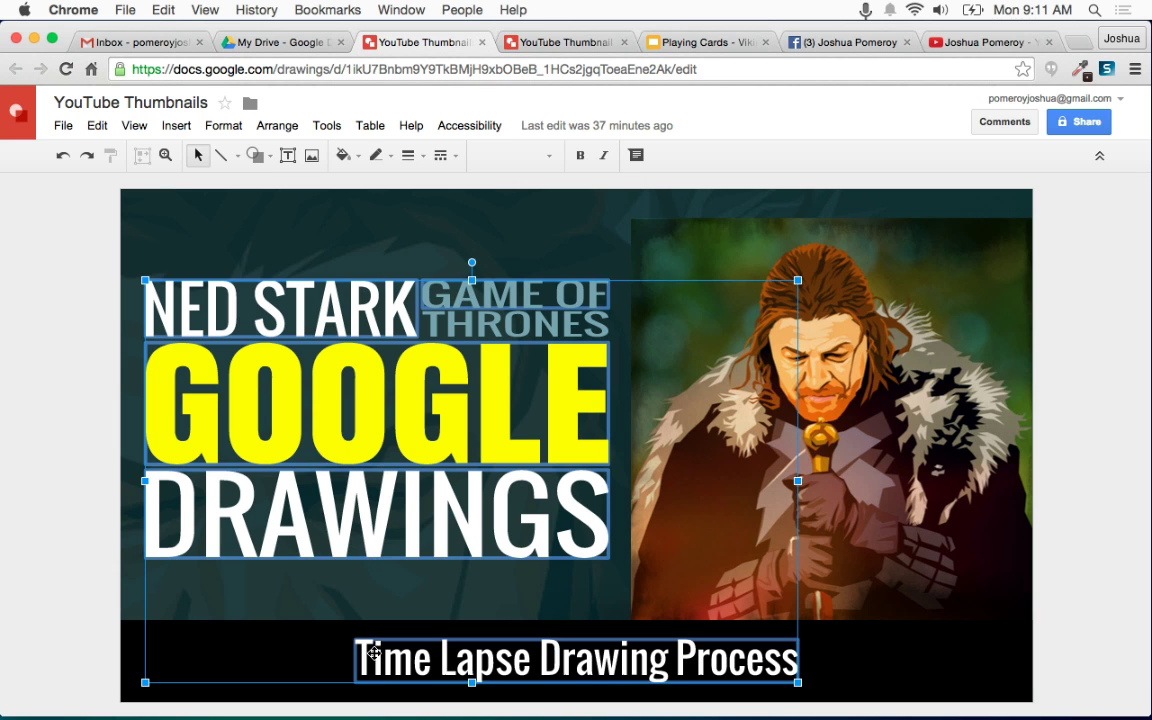
click(87, 438)
Copy the title texts, the "Time Lapse Drawing Process" caption and the black bar into the dark red YouTube Thumbnail drawing.
click(497, 290)
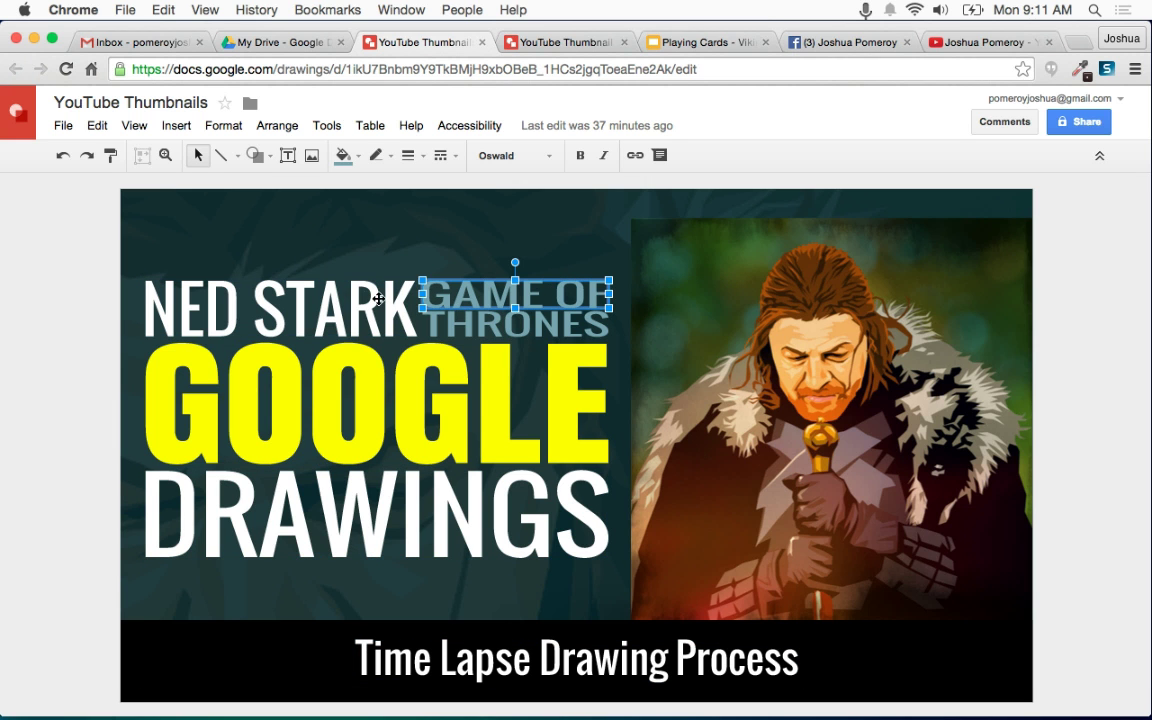
shift+click(348, 290)
shift+click(445, 370)
shift+click(437, 512)
shift+click(563, 663)
shift+click(321, 645)
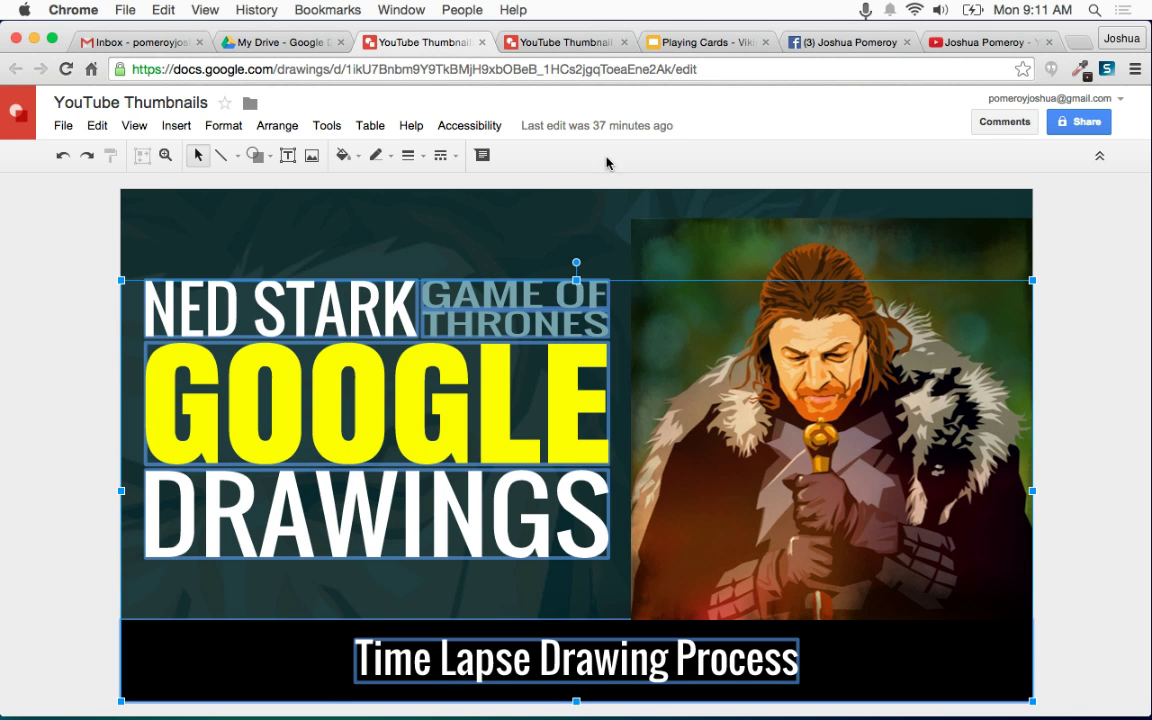
click(567, 45)
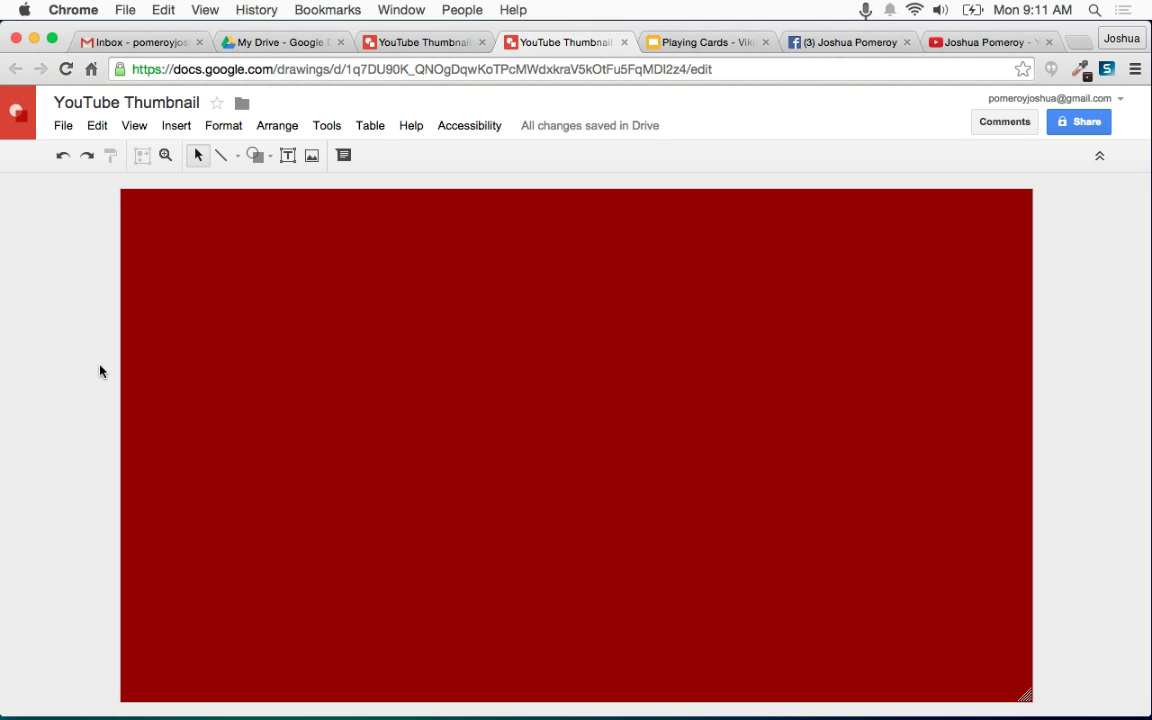
key(cmd+v)
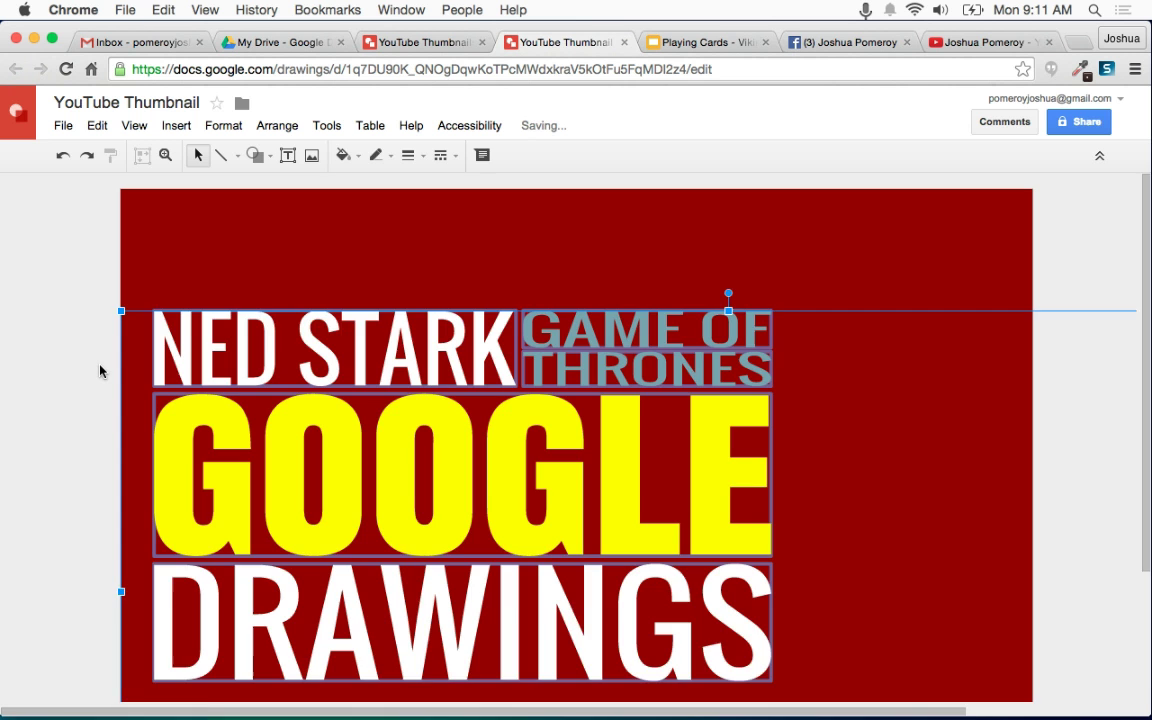
scroll(140, 366, down, 3)
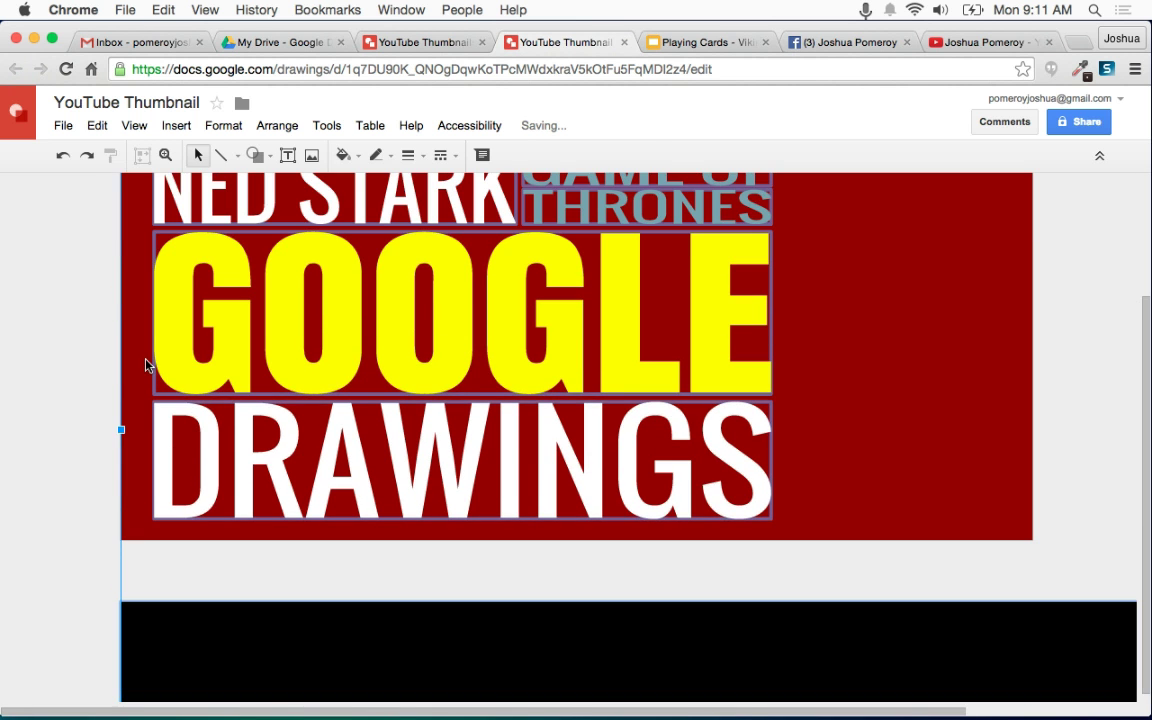
key(super+alt+minus)
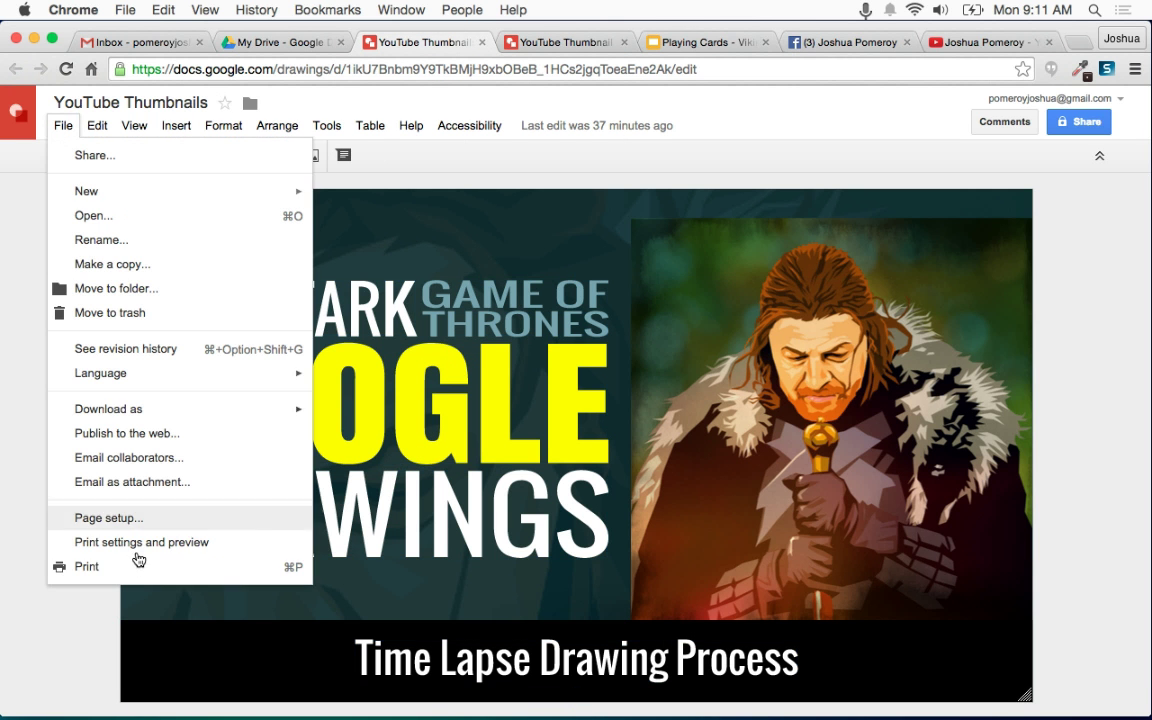
Check the page size of the YouTube Thumbnails drawing in pixels without changing it.
click(93, 522)
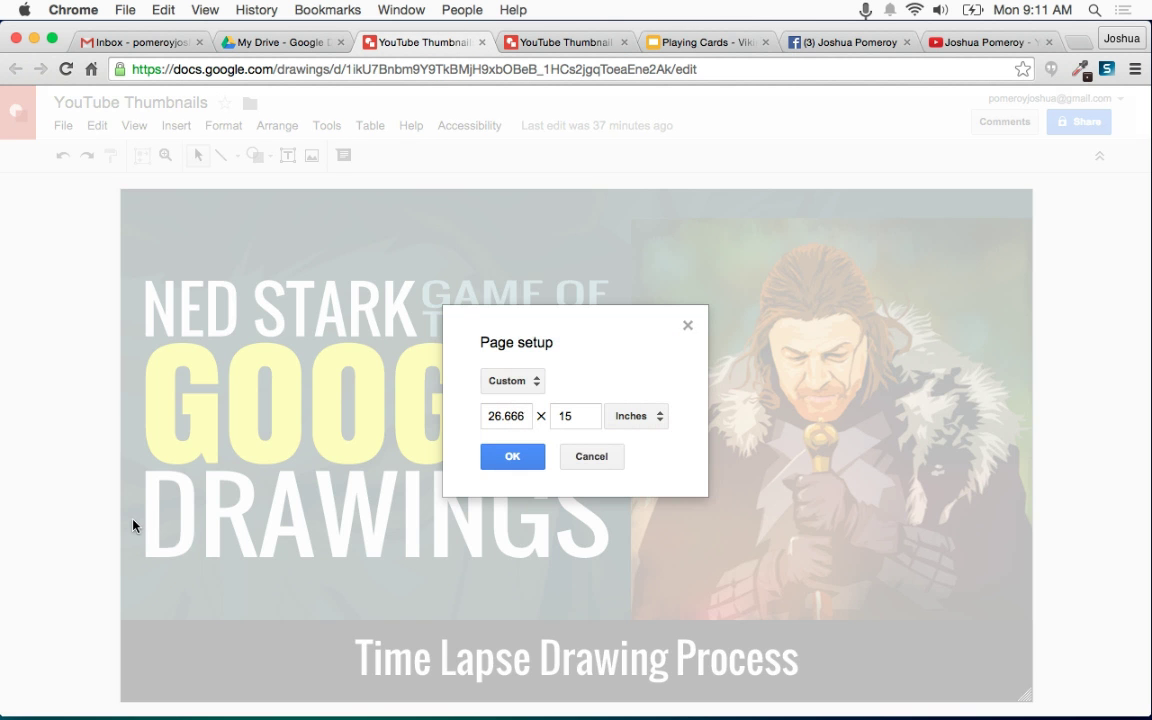
click(655, 417)
click(656, 488)
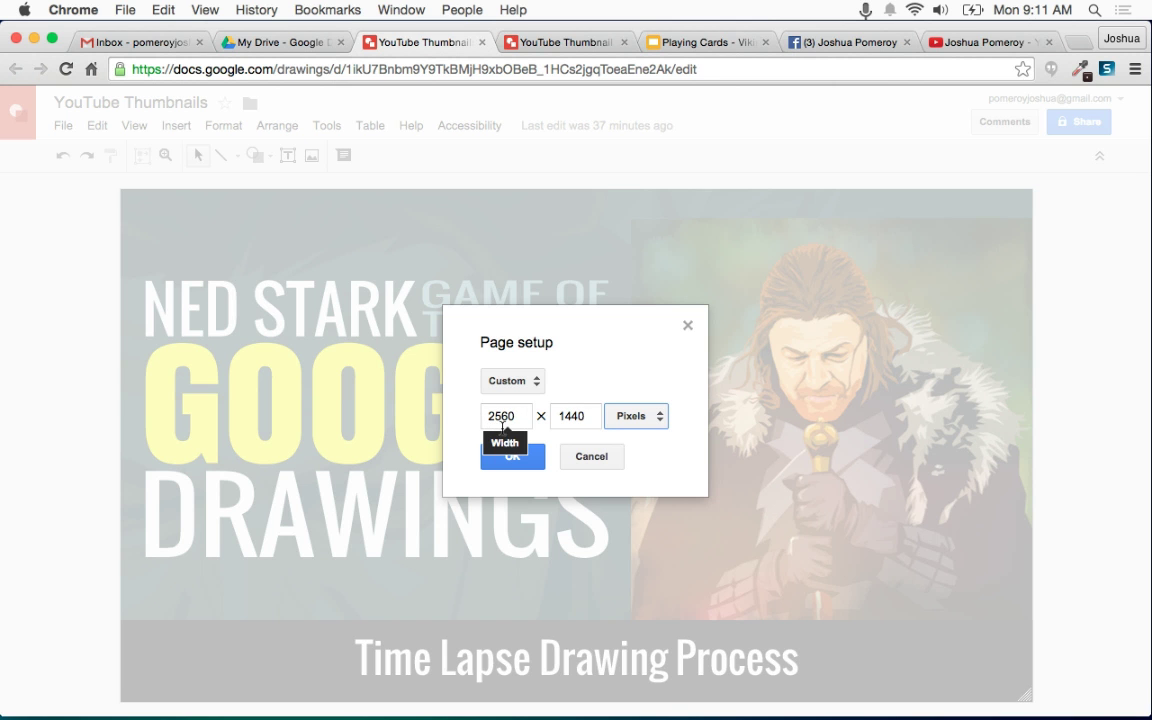
click(604, 468)
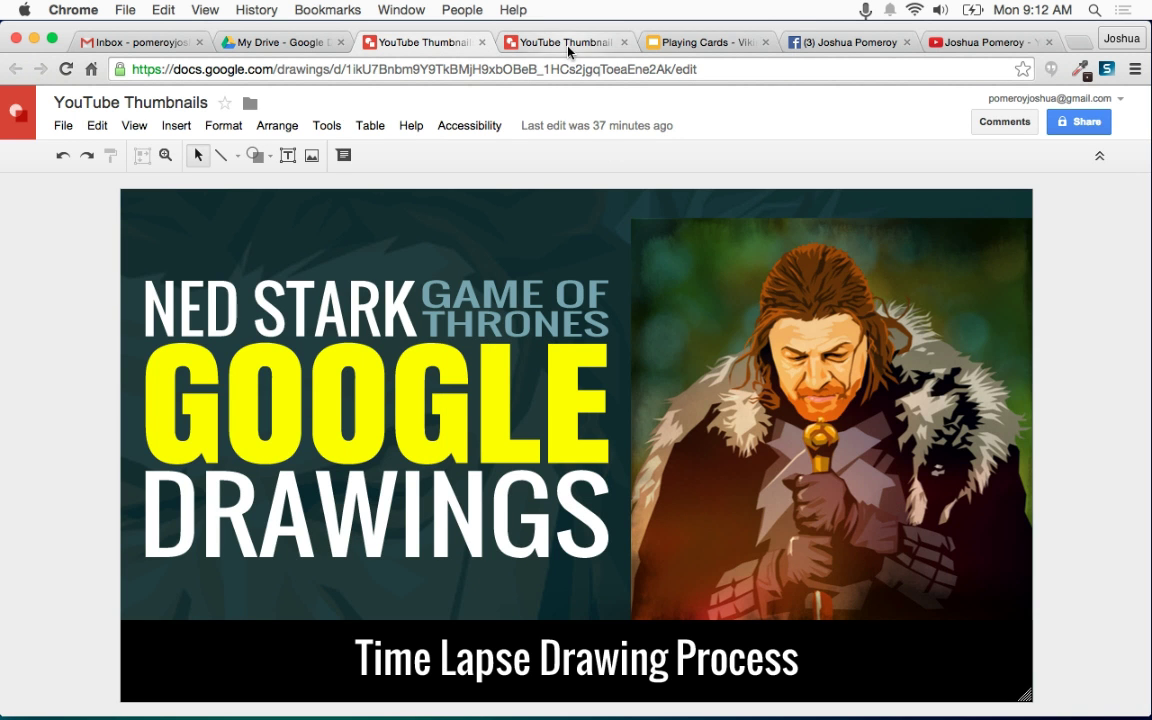
Return to the YouTube Thumbnail drawing and scale the pasted texts and black bar down proportionally to the page width.
click(568, 43)
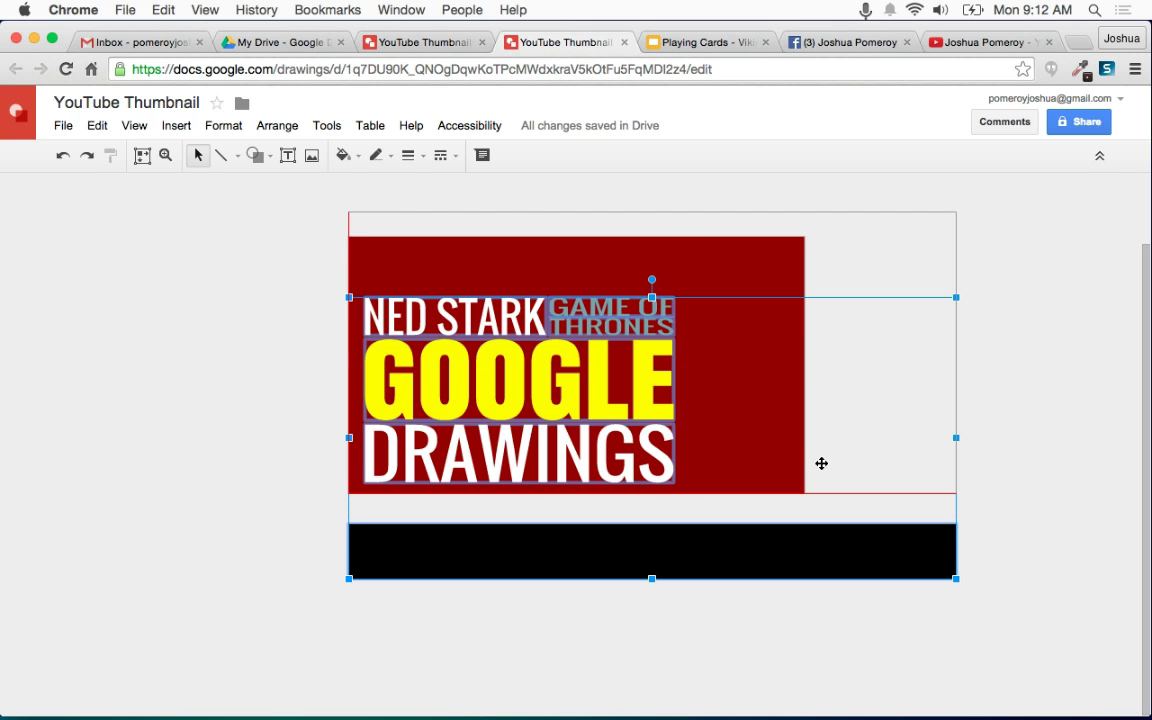
mouse_move(956, 212)
mouse_down()
mouse_move(770, 262)
mouse_move(735, 296)
mouse_move(793, 278)
mouse_up()
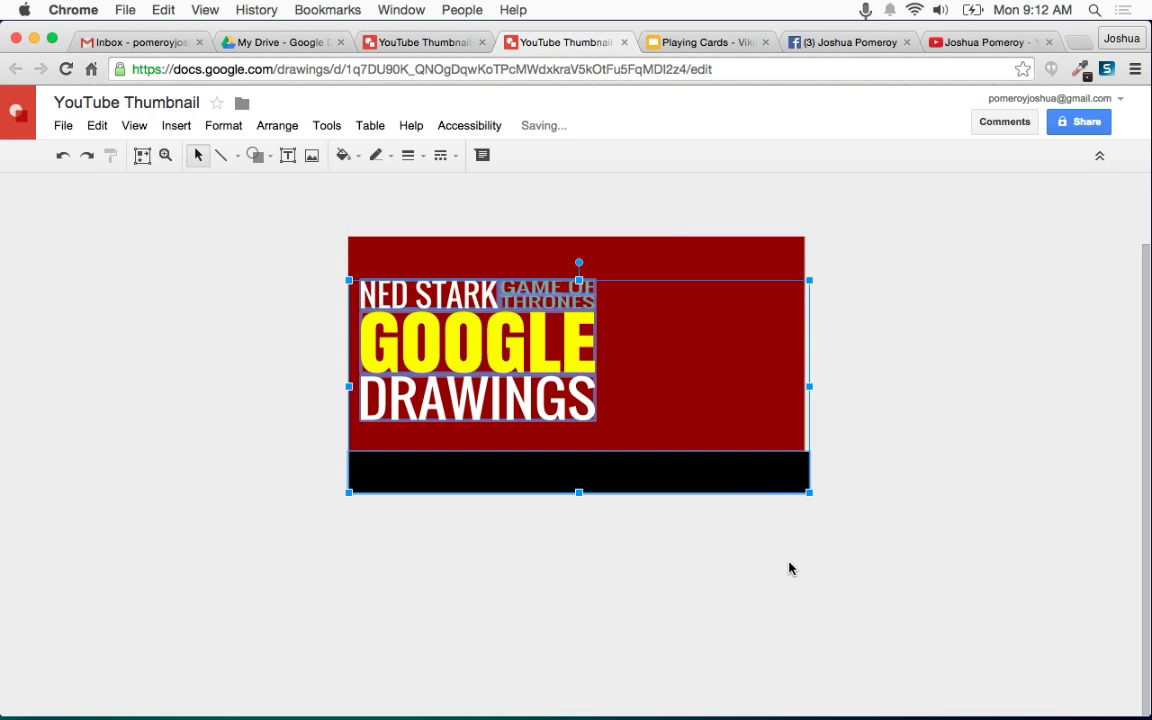
drag(756, 476, 806, 492)
click(813, 535)
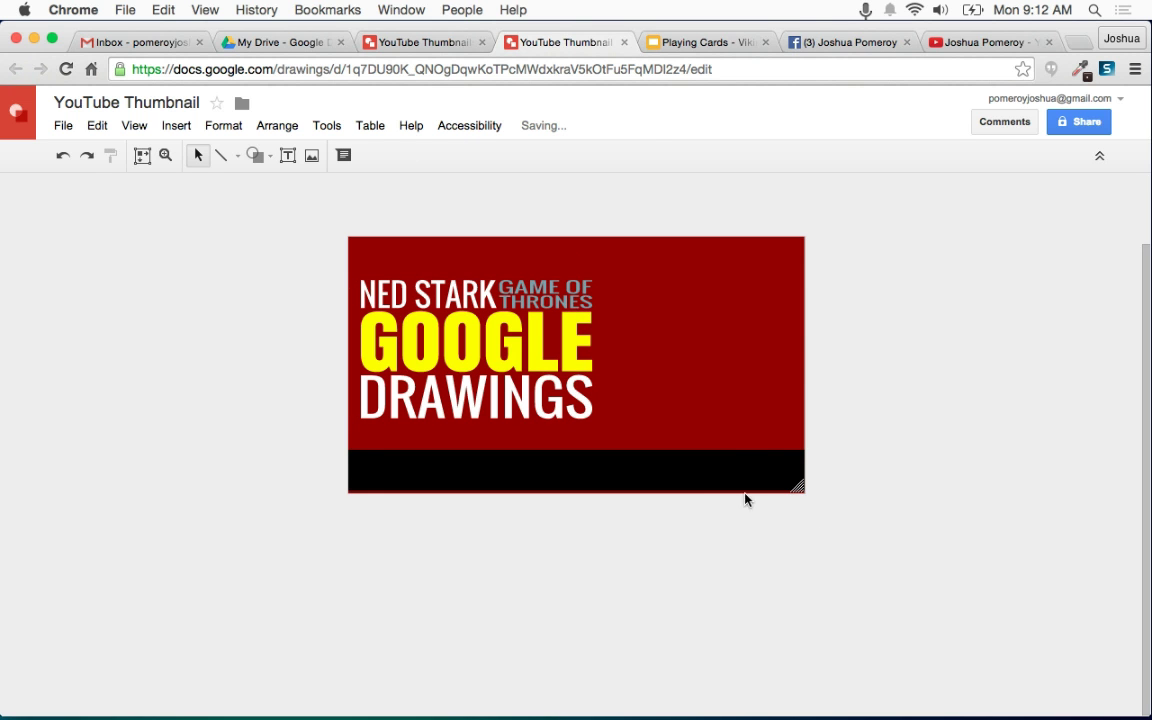
Move all the pasted objects down slightly so the black bar sits flush with the page's lower edge.
drag(675, 573, 290, 272)
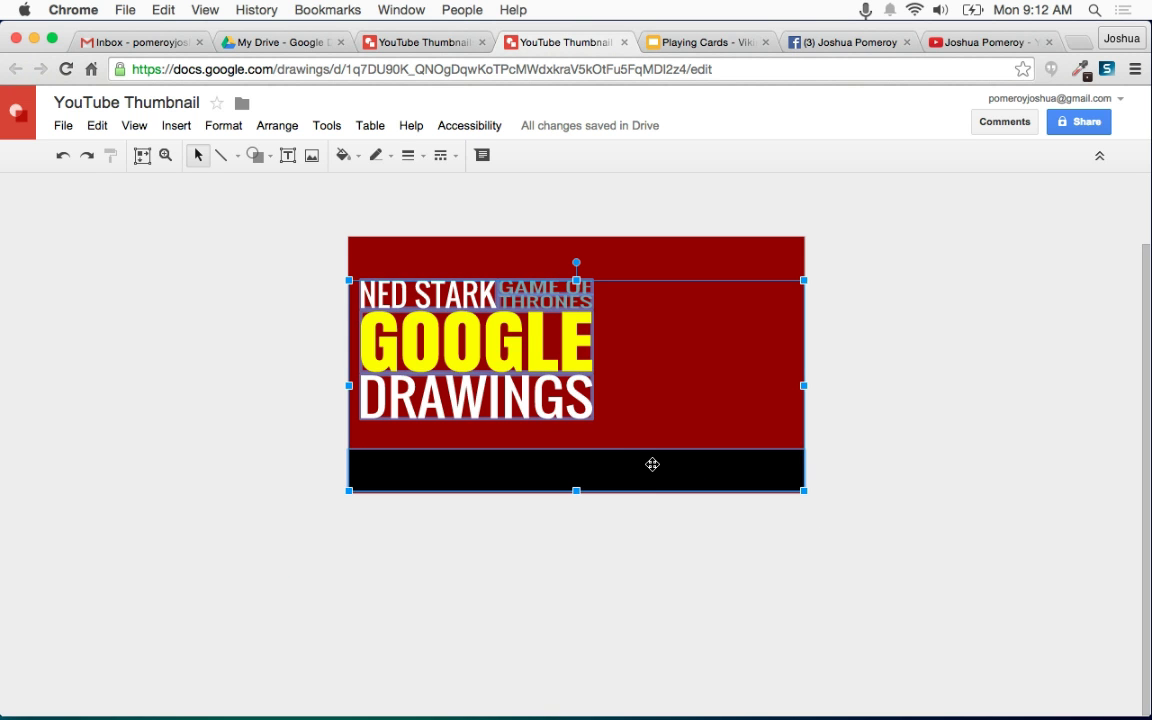
drag(650, 465, 652, 470)
click(717, 545)
scroll(718, 541, up, 5)
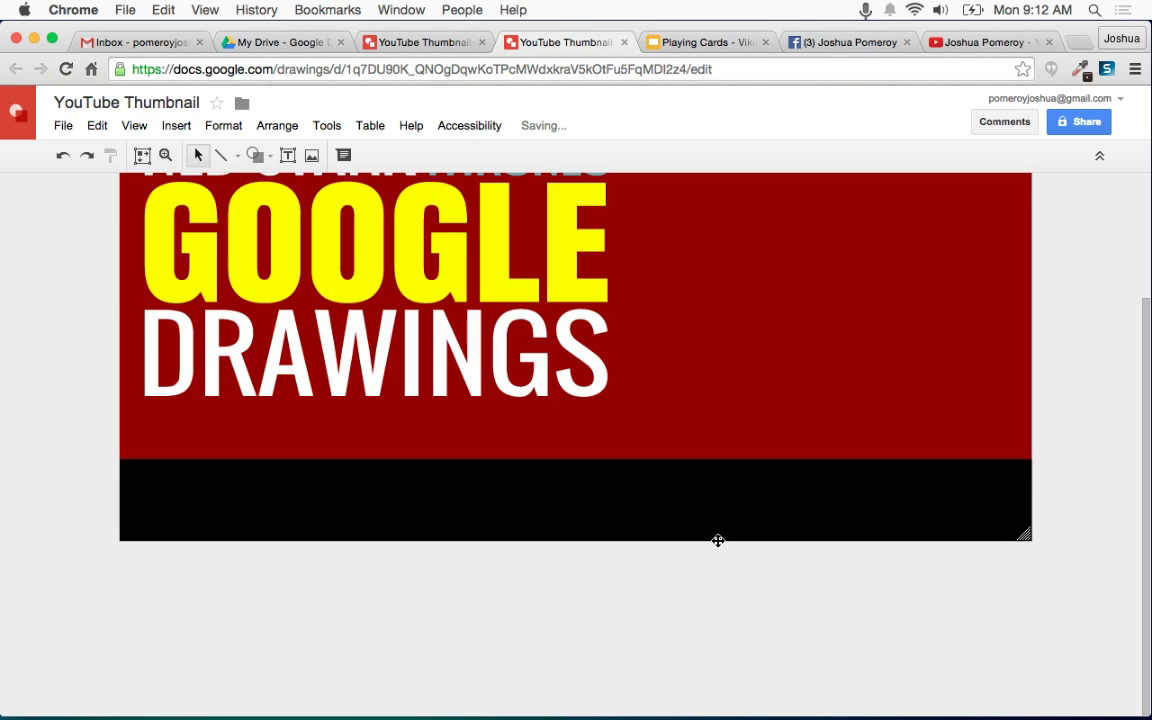
scroll(718, 541, up, 2)
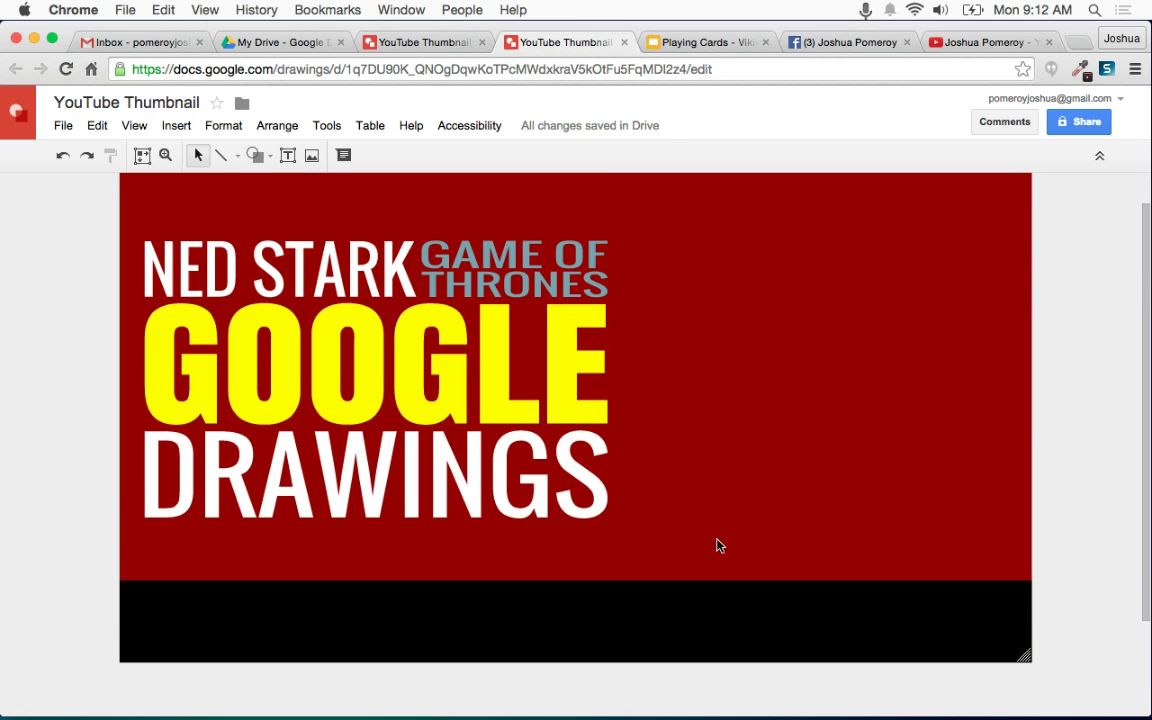
Delete the two "GAME OF" and "THRONES" text objects beside the "NED STARK" title.
click(563, 260)
shift+click(568, 289)
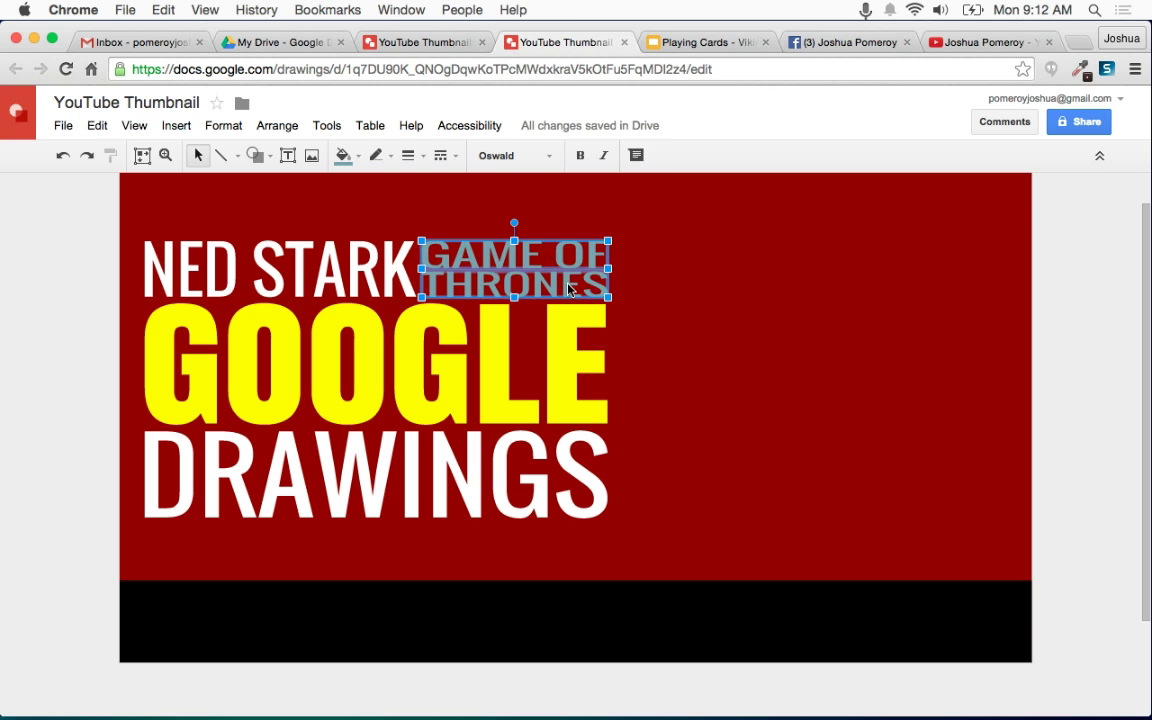
key(Delete)
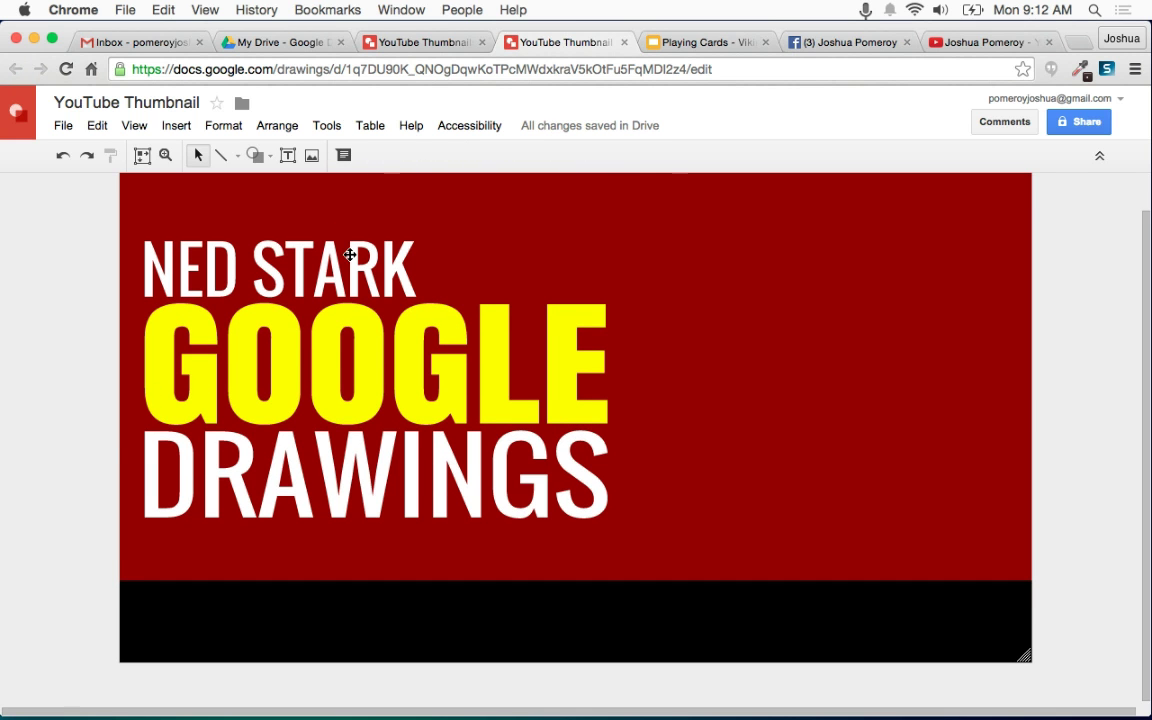
Replace the "NED STARK" text with "CUSTOM PLAYING CARDS".
double_click(381, 272)
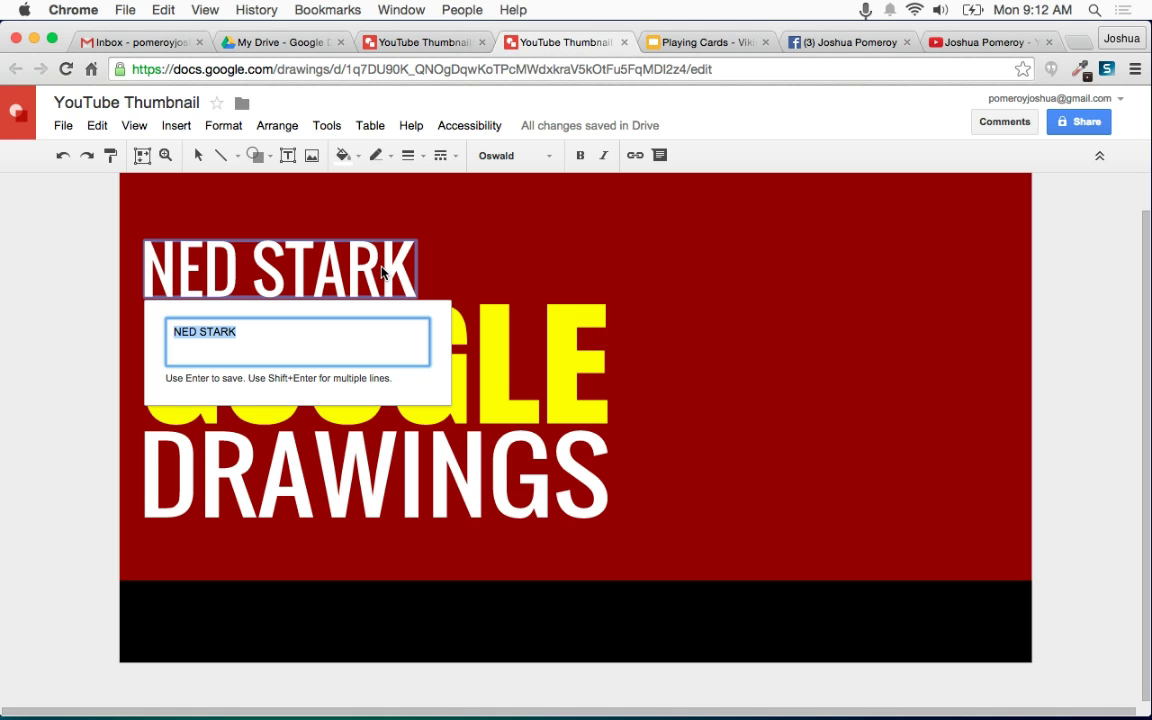
text(PLA)
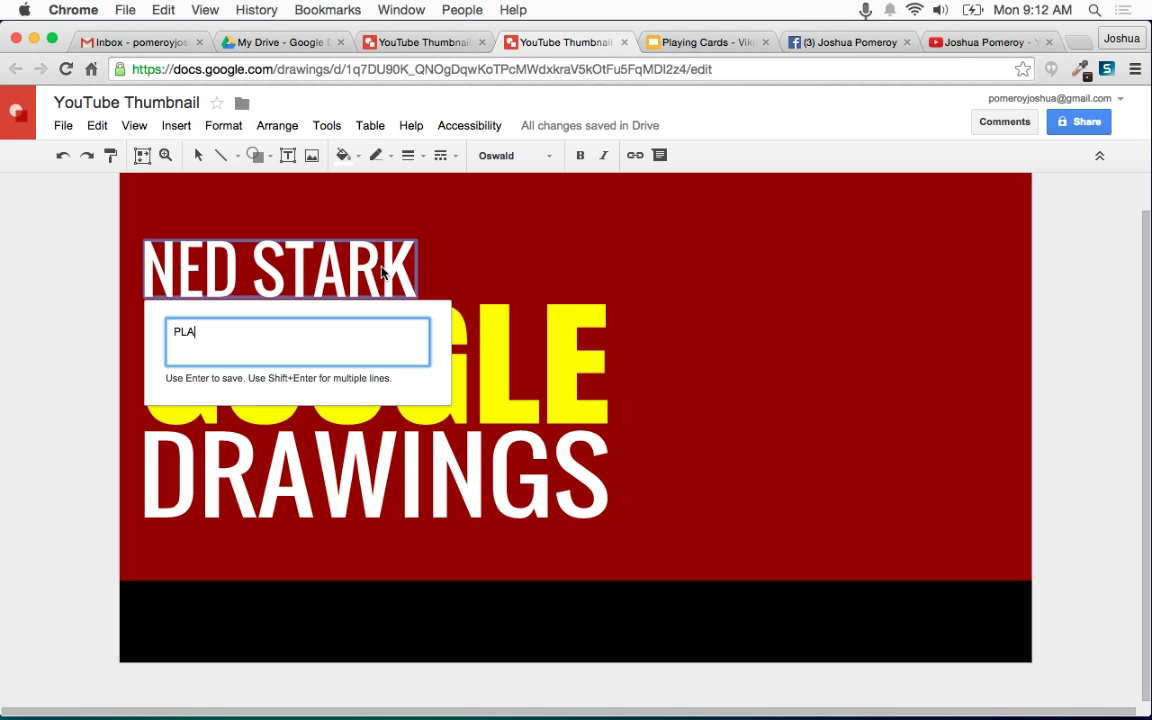
text(YING)
text( CAR)
text(CUSTOM)
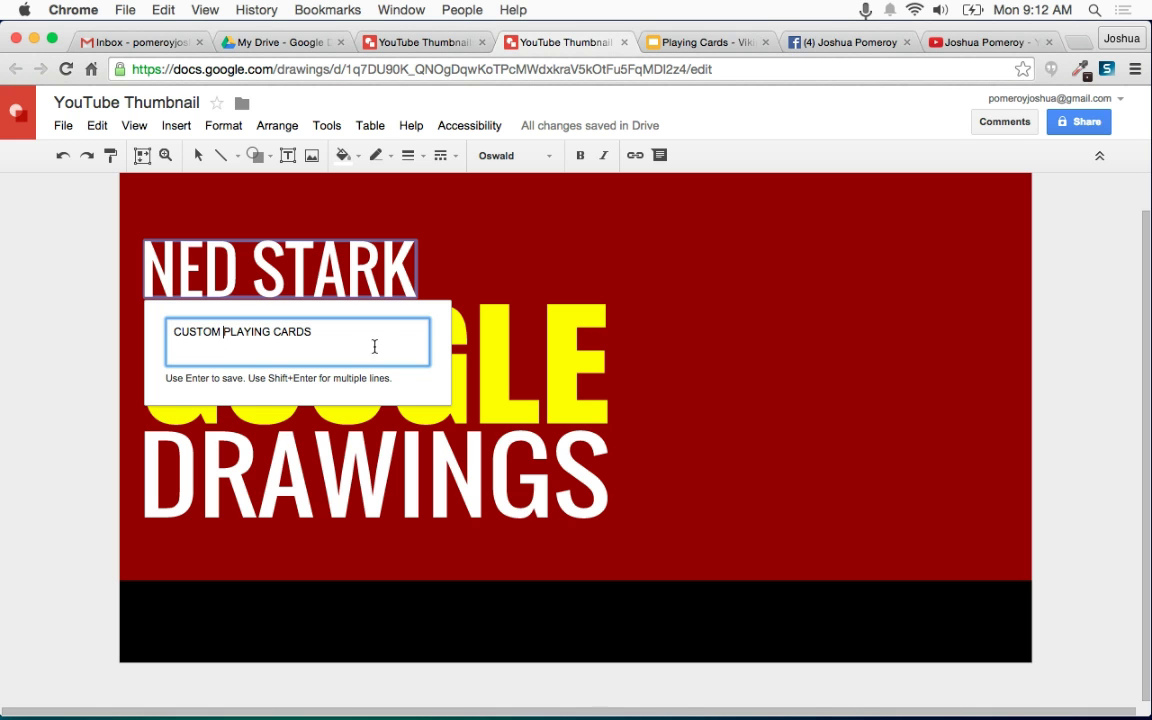
key(Return)
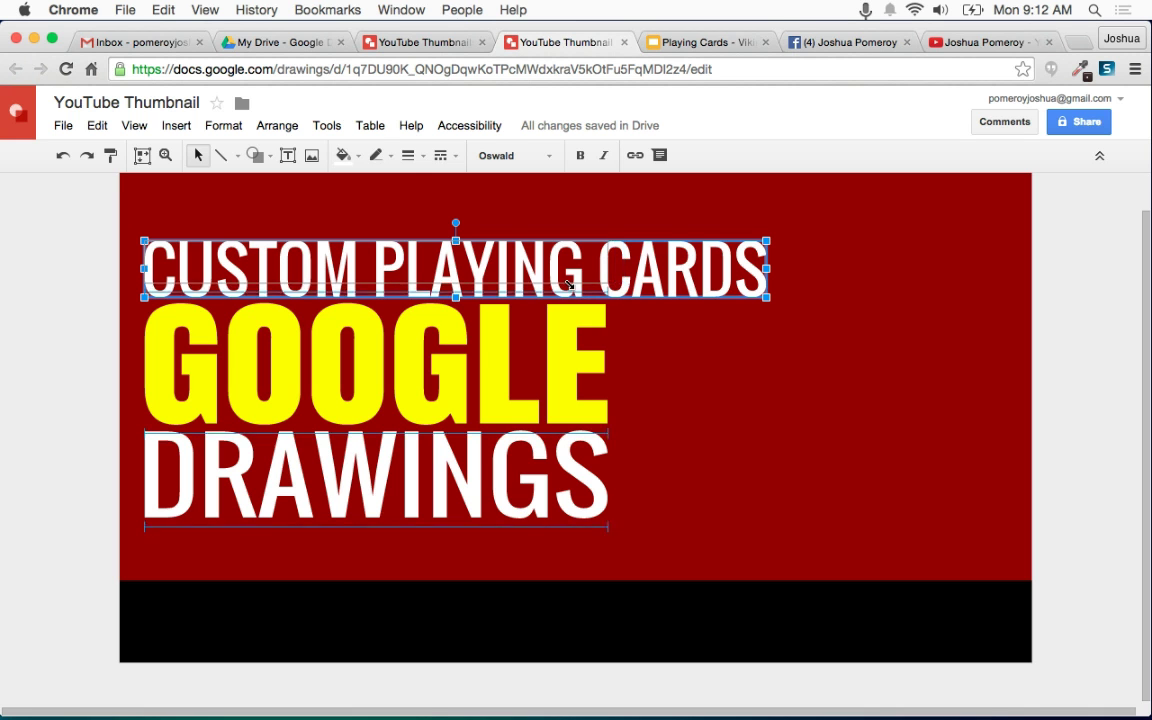
Scale "CUSTOM PLAYING CARDS" down to the width of "GOOGLE" and move it down to sit directly above that word.
drag(566, 283, 610, 284)
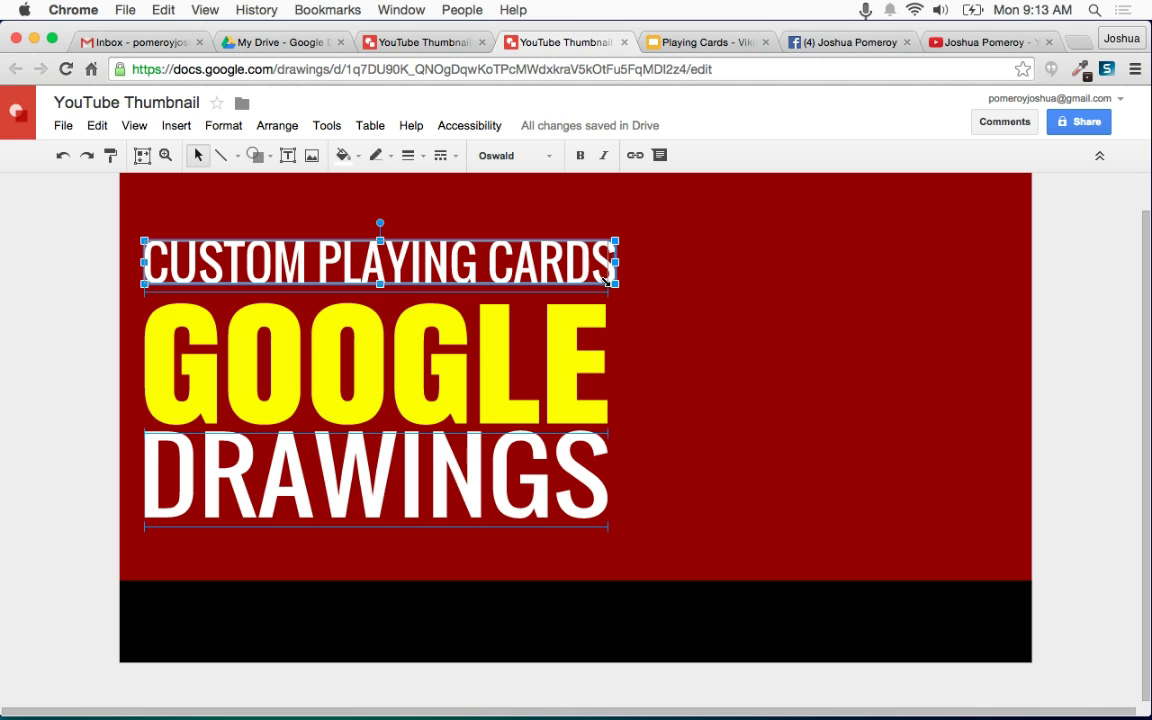
drag(607, 281, 583, 297)
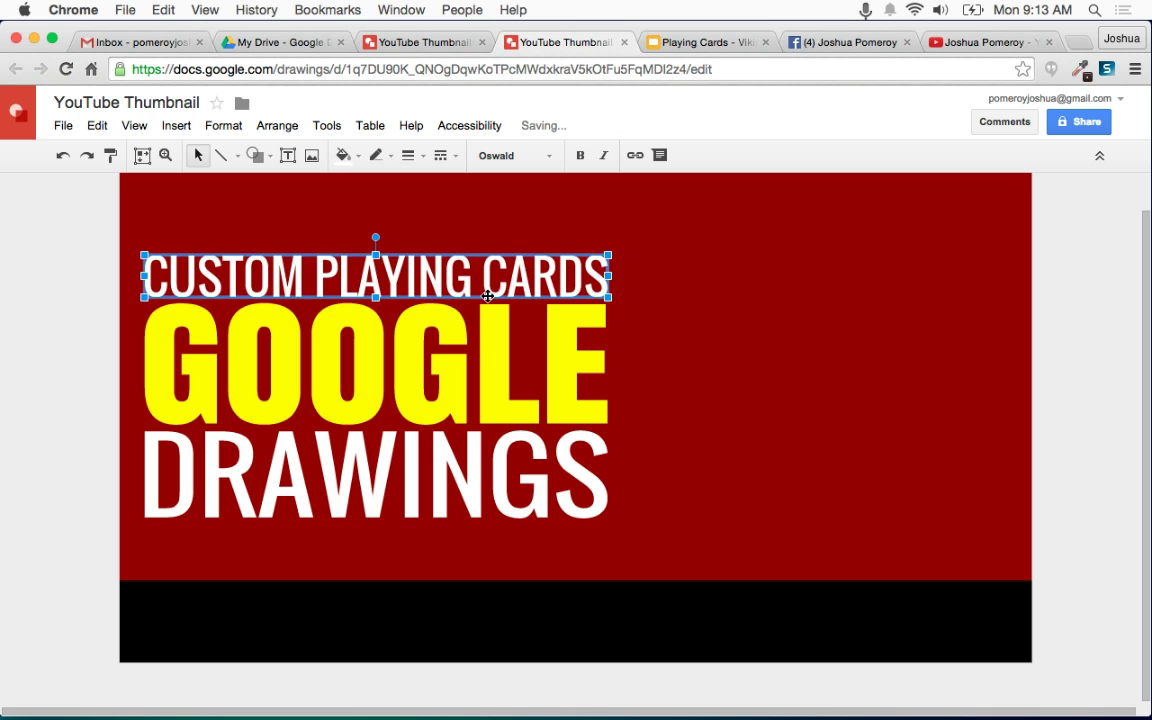
click(77, 352)
Change the "DRAWINGS" text to "SLIDES" and align its right edge with the right edge of "GOOGLE".
click(286, 372)
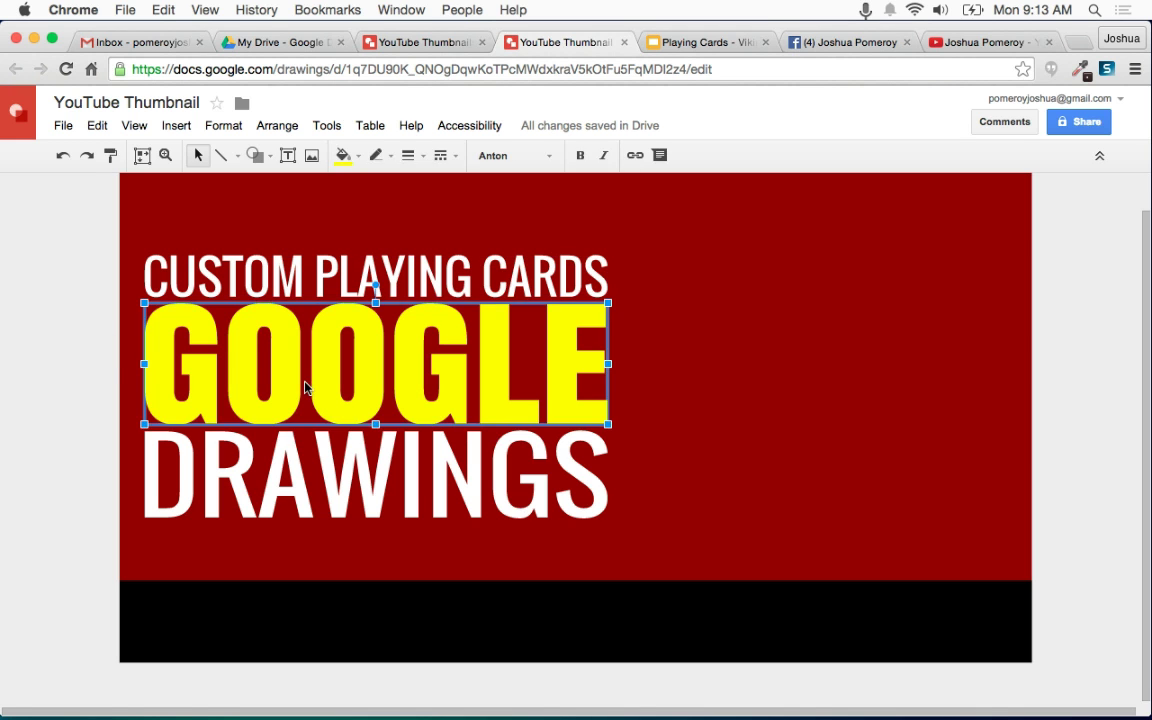
double_click(480, 478)
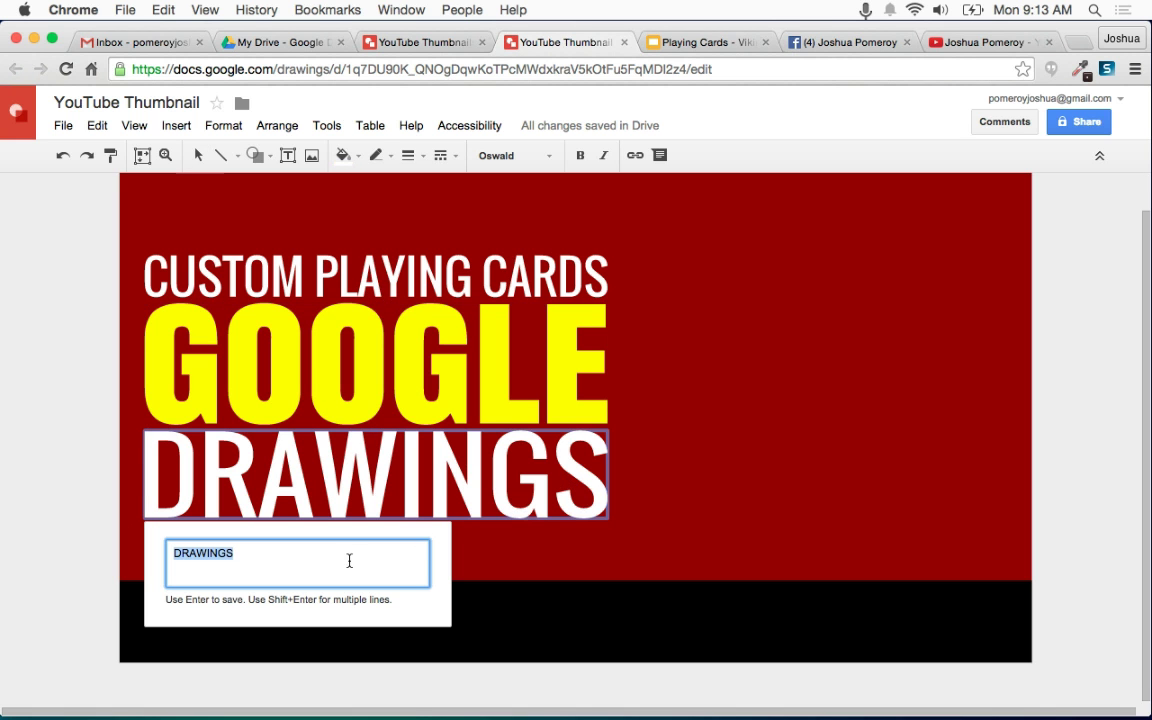
text(SLIDES)
key(Return)
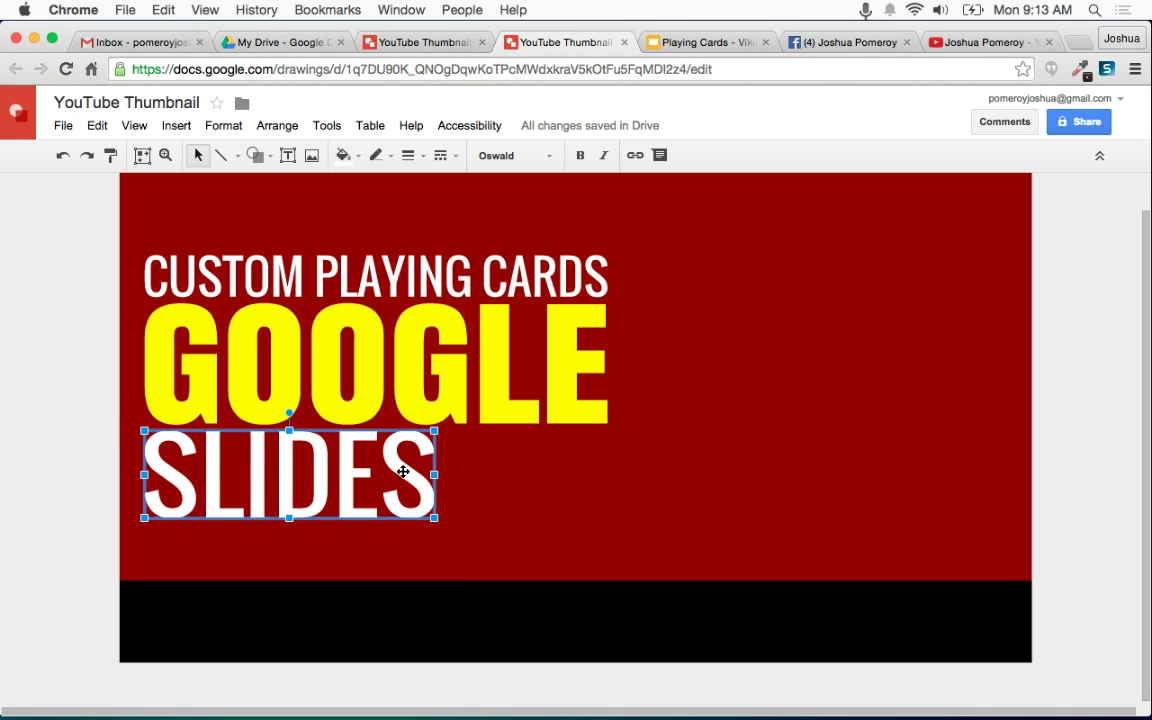
drag(360, 445, 559, 456)
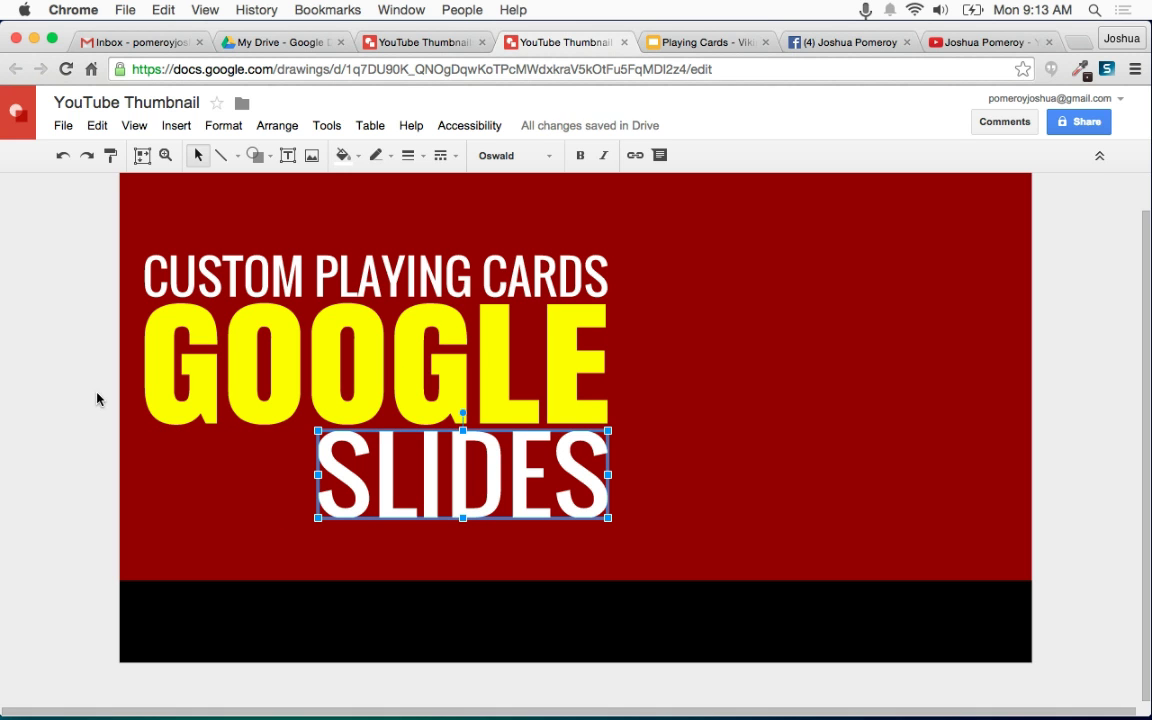
Recolour the yellow "GOOGLE" text, trying light cream and black before settling on a very light grey fill.
click(412, 377)
scroll(361, 461, up, 1)
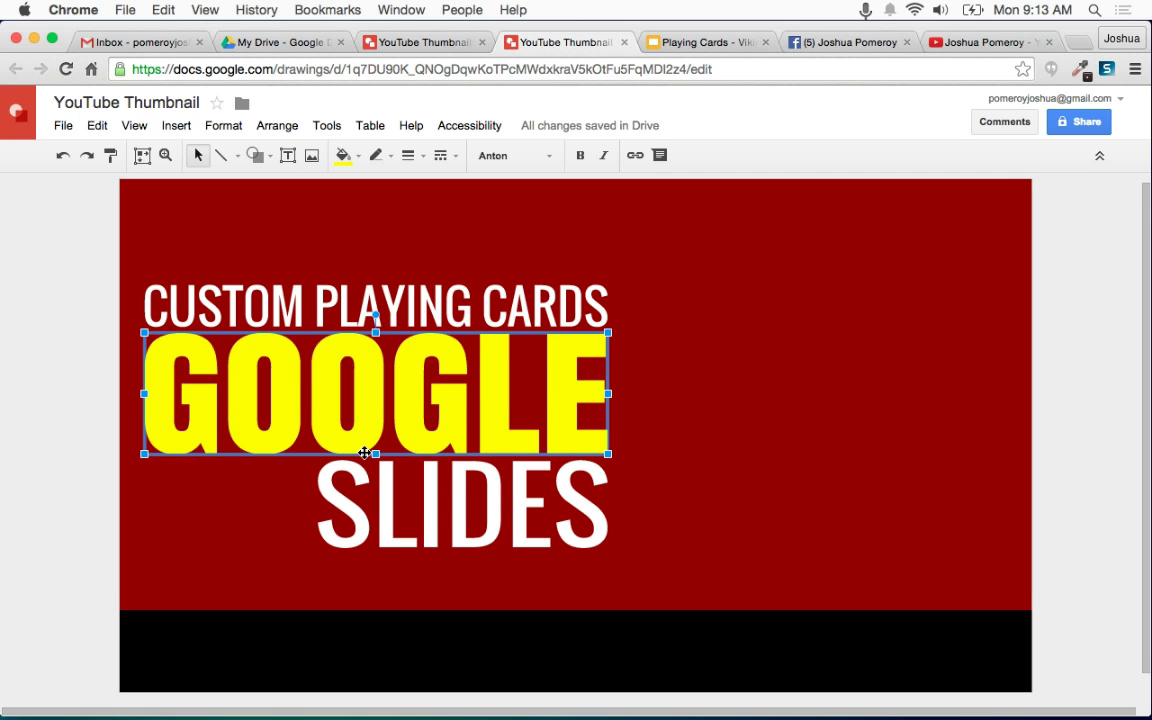
scroll(365, 453, up, 1)
scroll(365, 453, down, 1)
scroll(365, 453, up, 1)
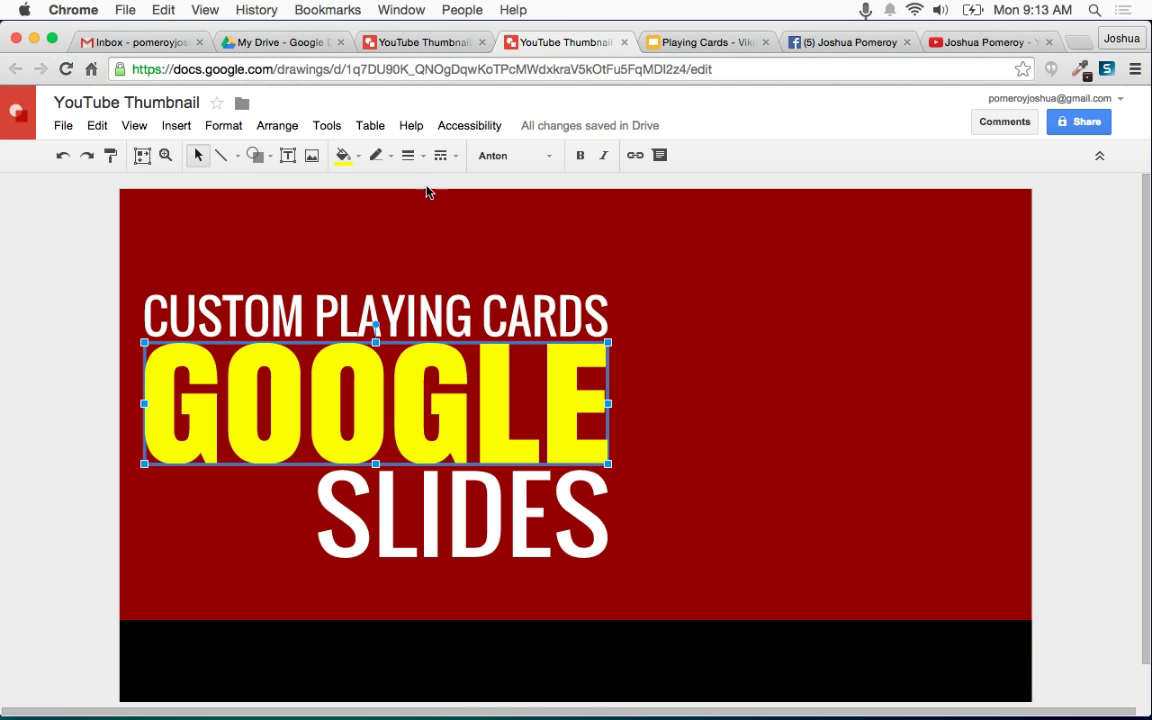
click(344, 156)
click(403, 257)
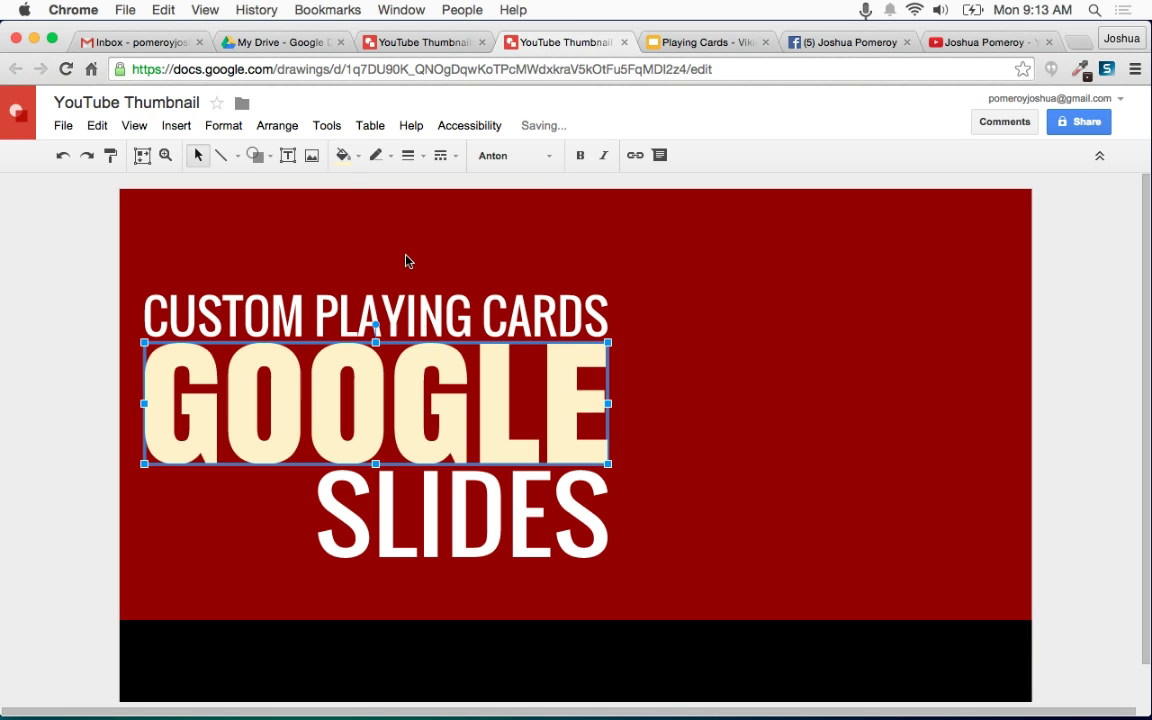
click(344, 156)
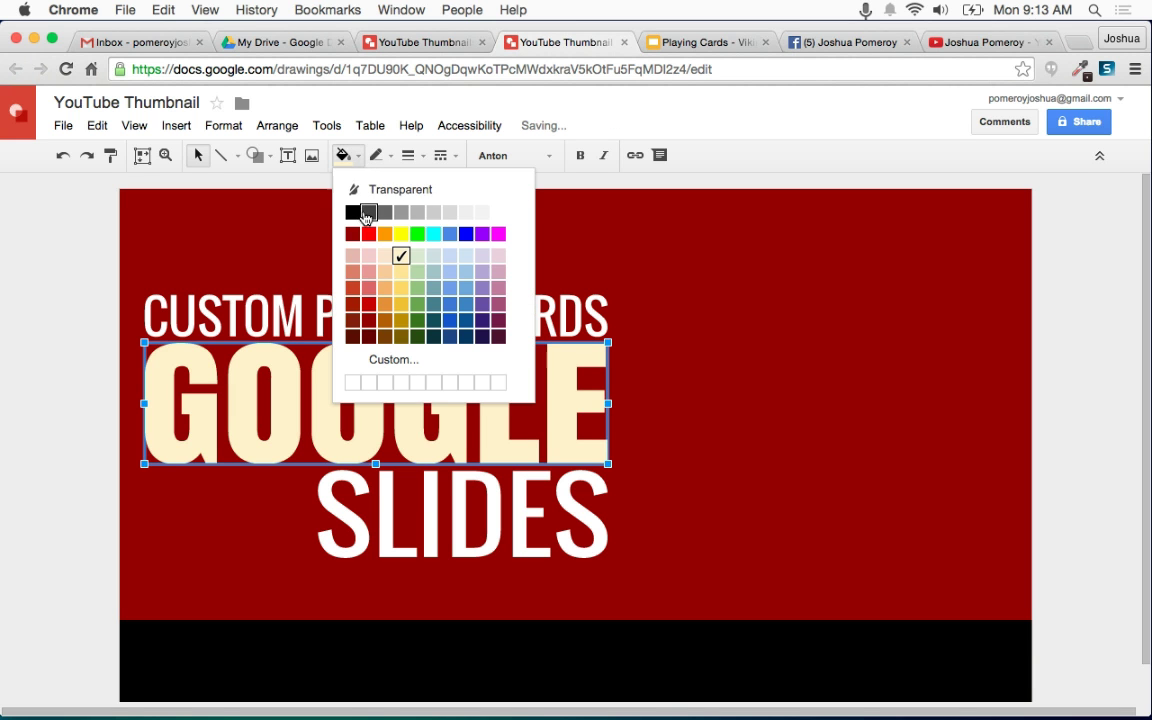
click(355, 218)
click(344, 156)
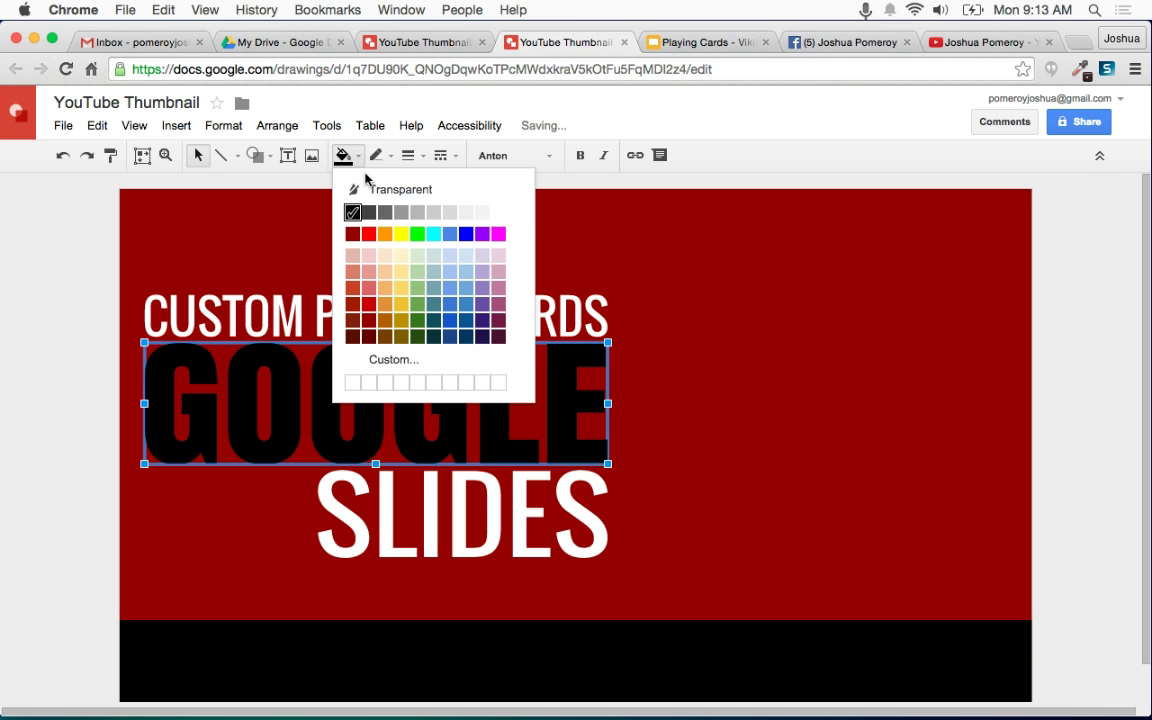
click(482, 213)
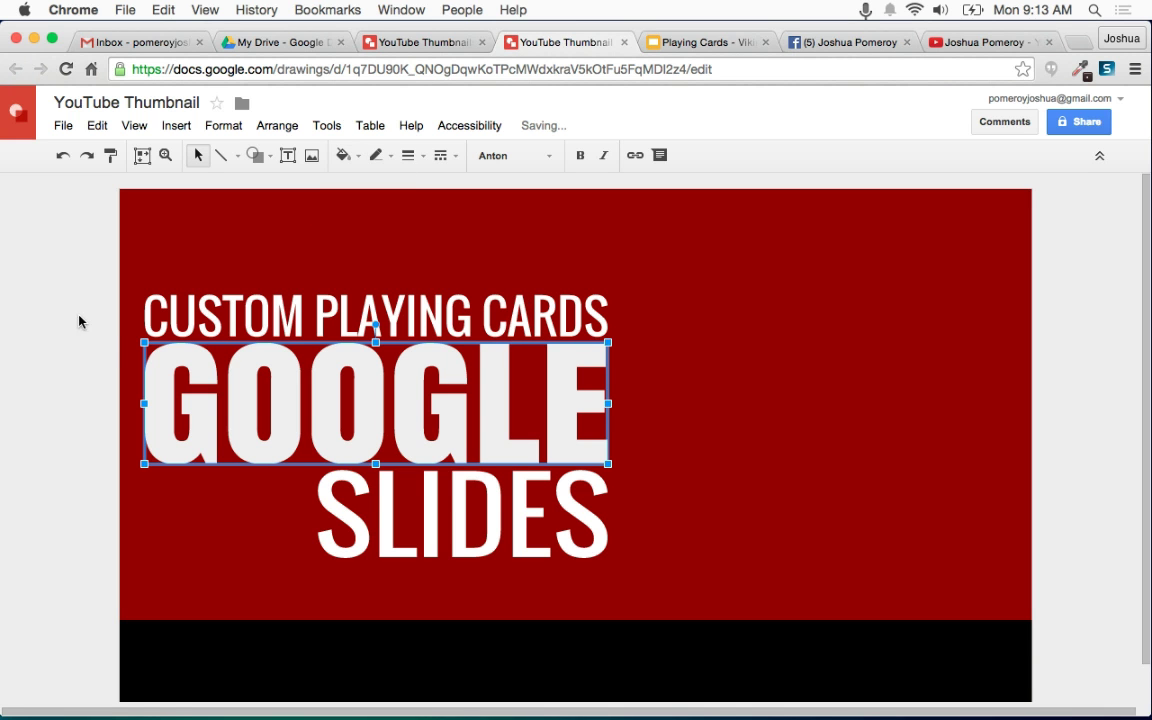
Fill both the "CUSTOM PLAYING CARDS" and "SLIDES" texts with yellow.
click(532, 318)
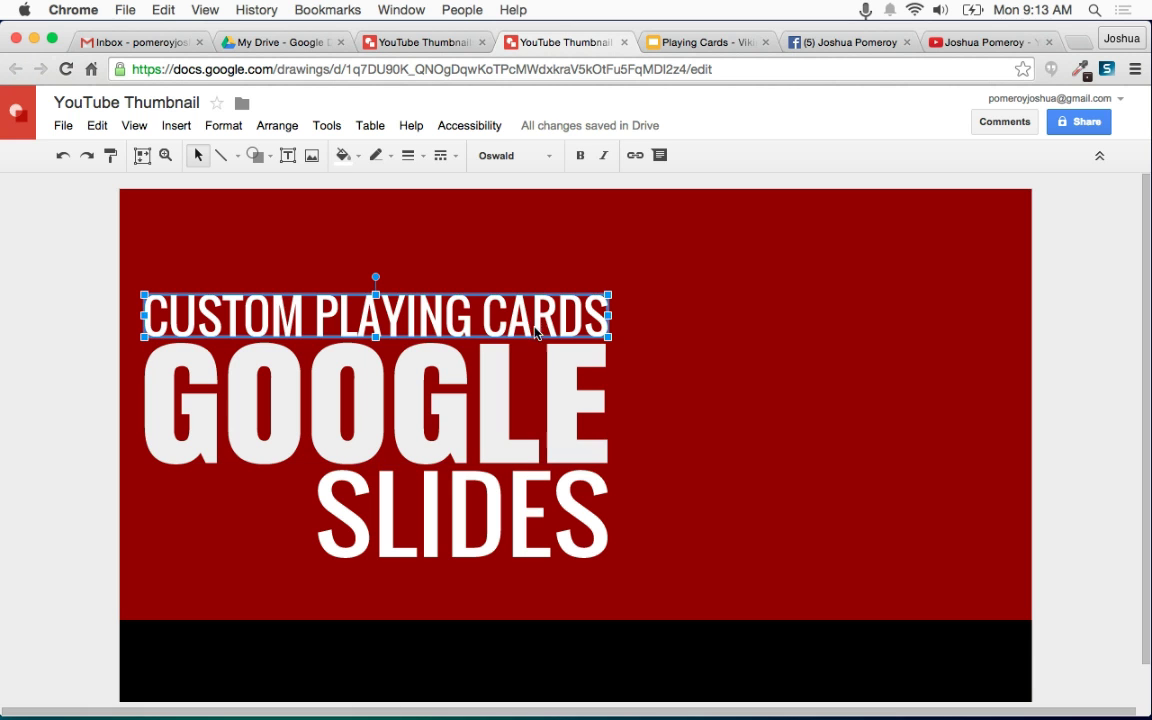
shift+click(521, 535)
click(343, 155)
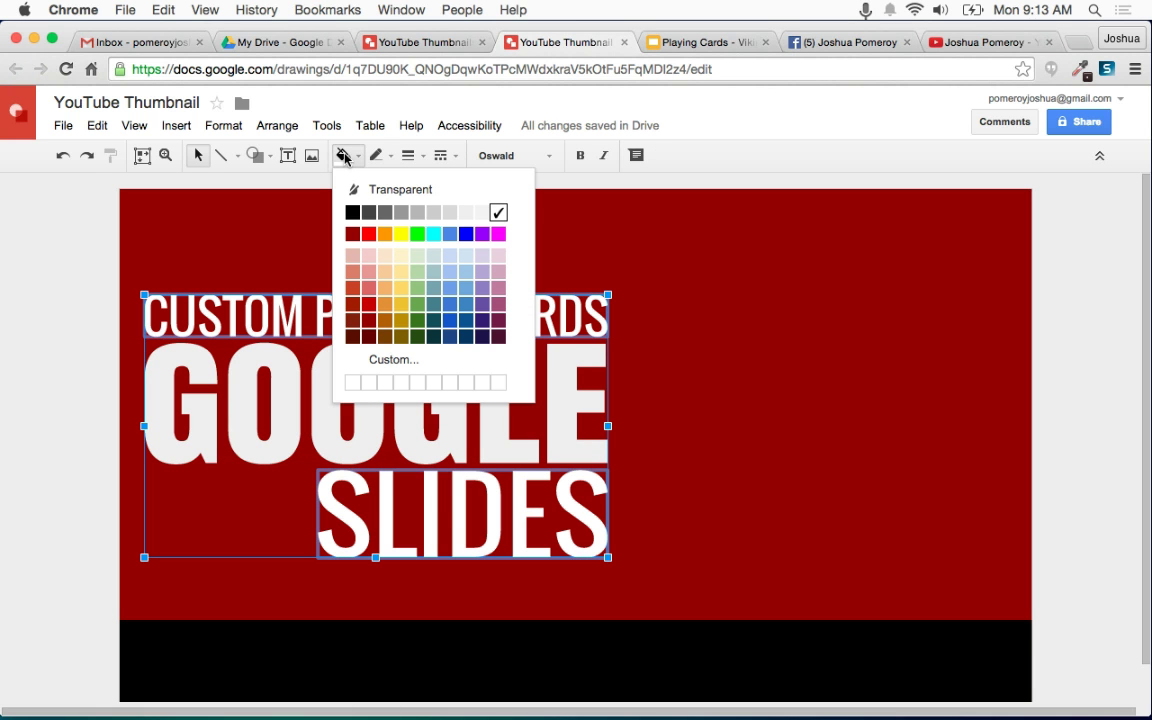
click(401, 235)
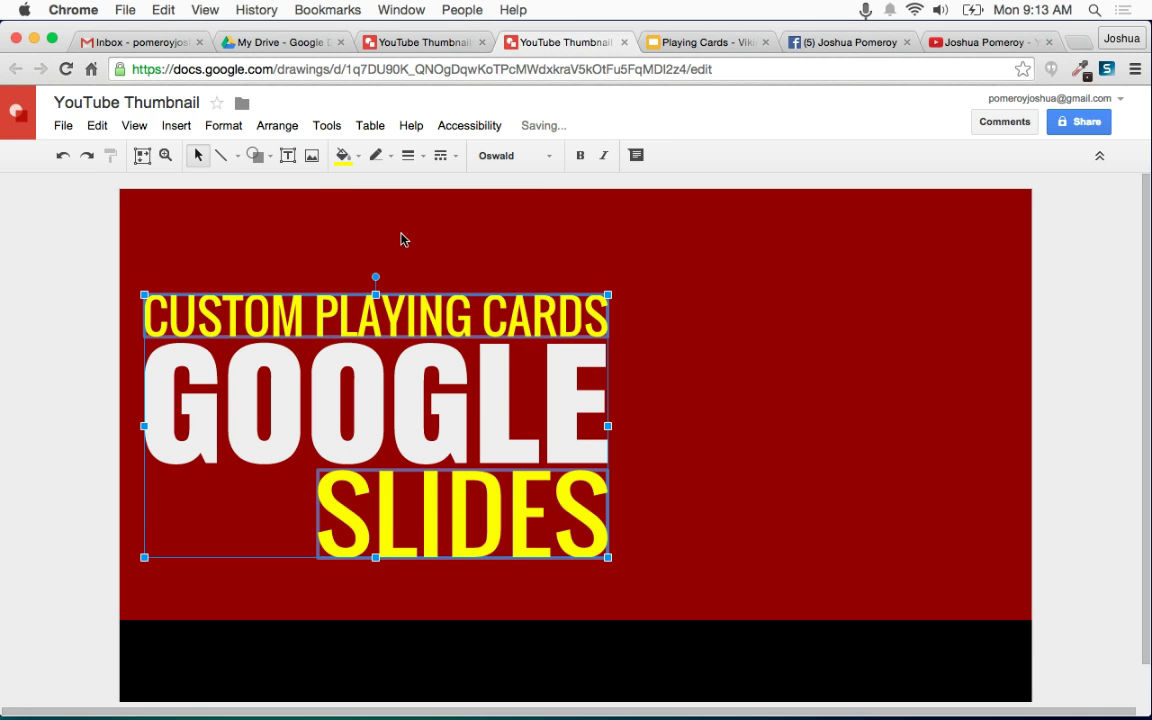
click(72, 322)
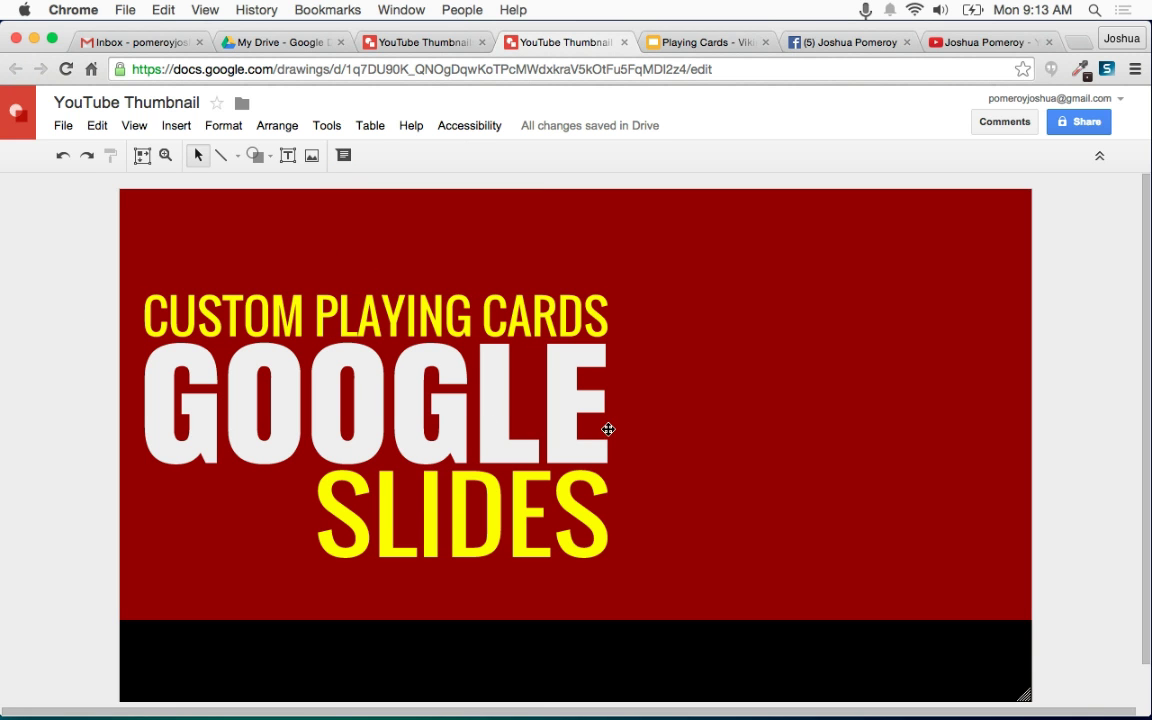
Try to upload several playing card images from the desktop in a single image insertion.
scroll(668, 323, down, 1)
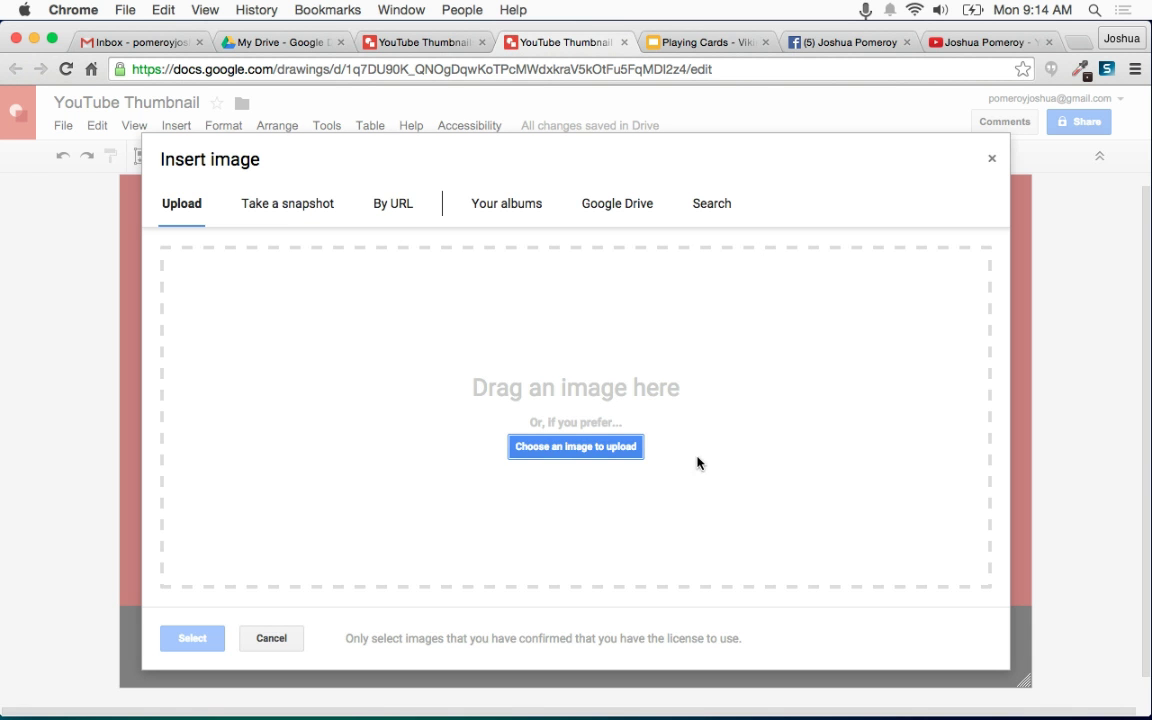
key(F11)
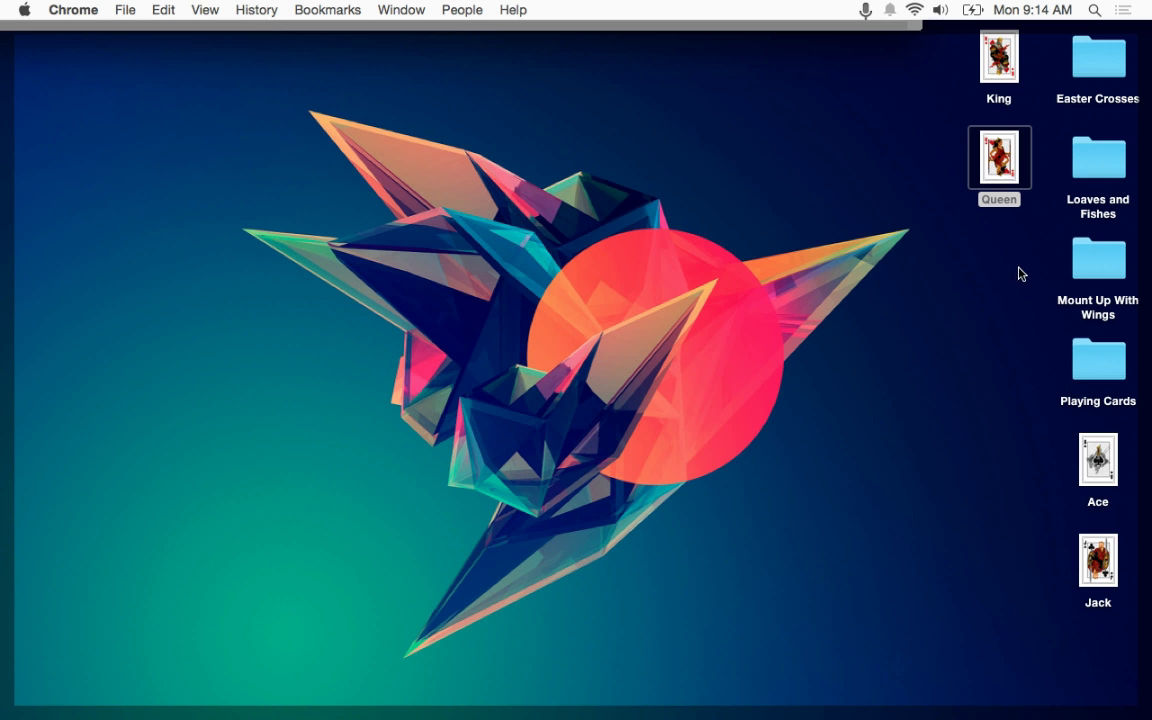
drag(1018, 266, 965, 95)
drag(1085, 643, 628, 443)
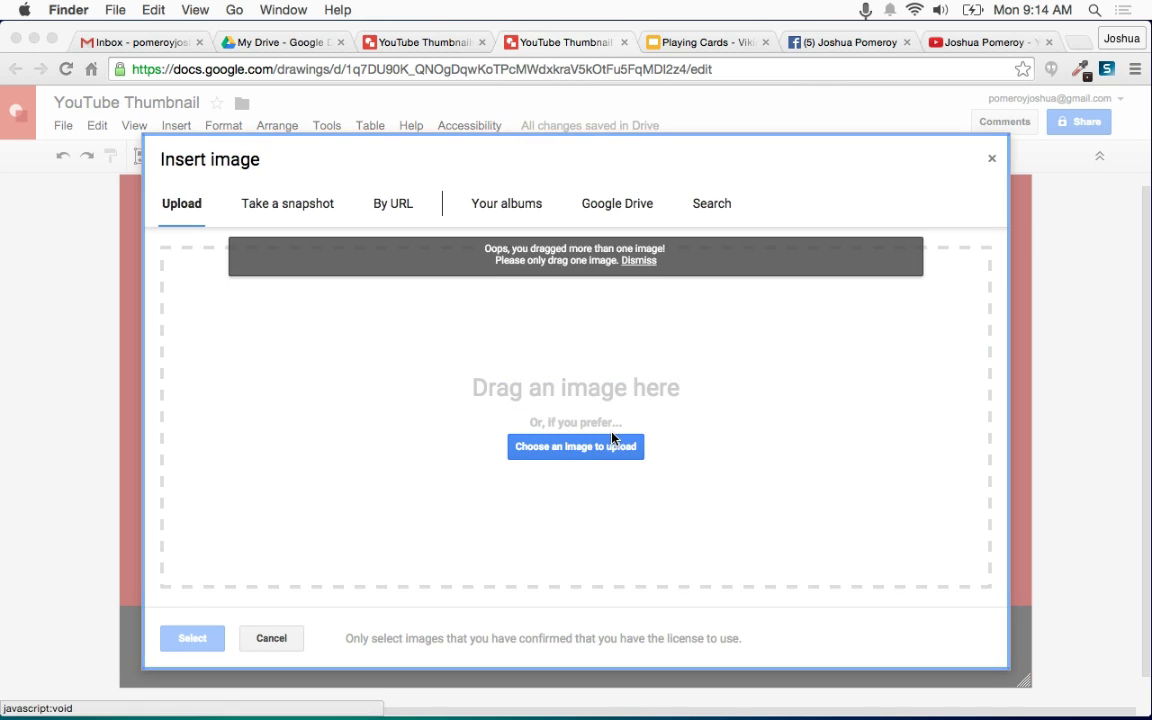
click(637, 261)
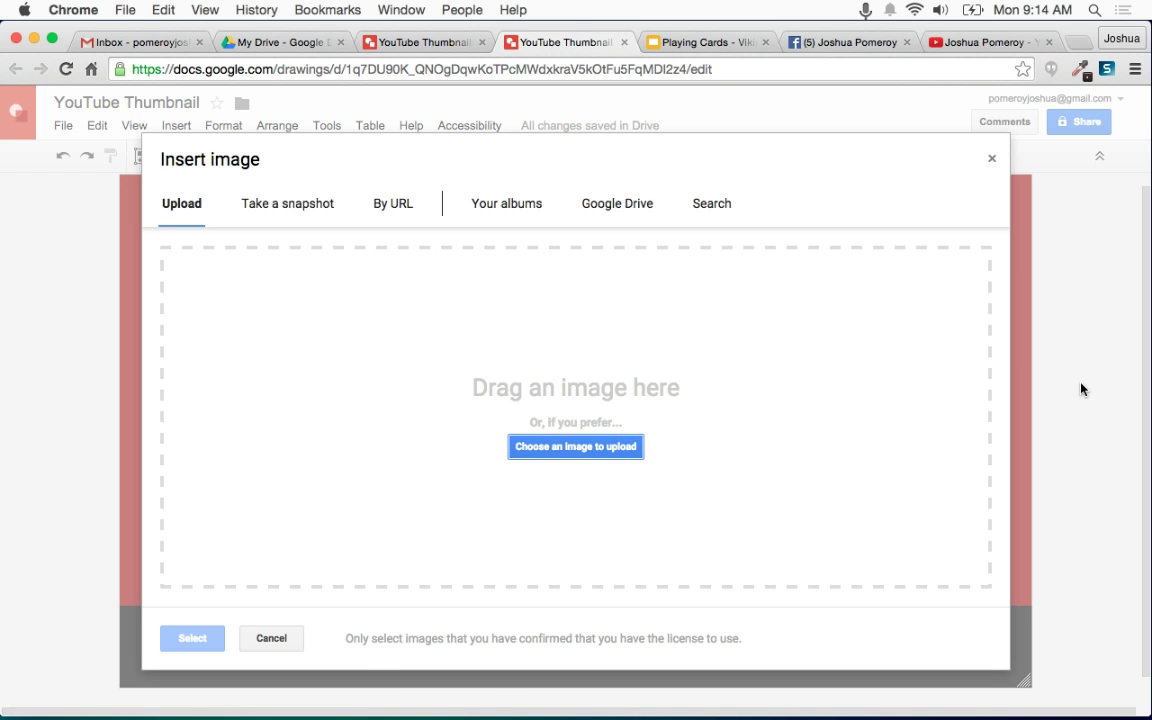
Insert the King card image from the desktop into the drawing.
key(super+h)
click(972, 393)
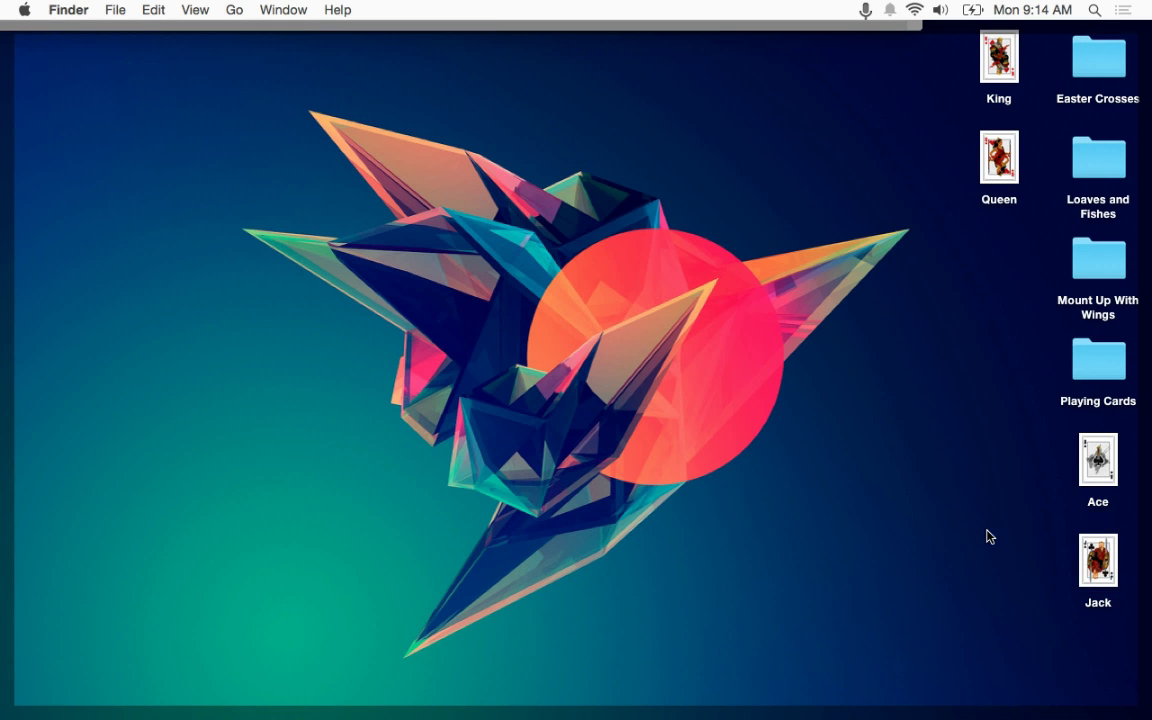
drag(989, 62, 576, 386)
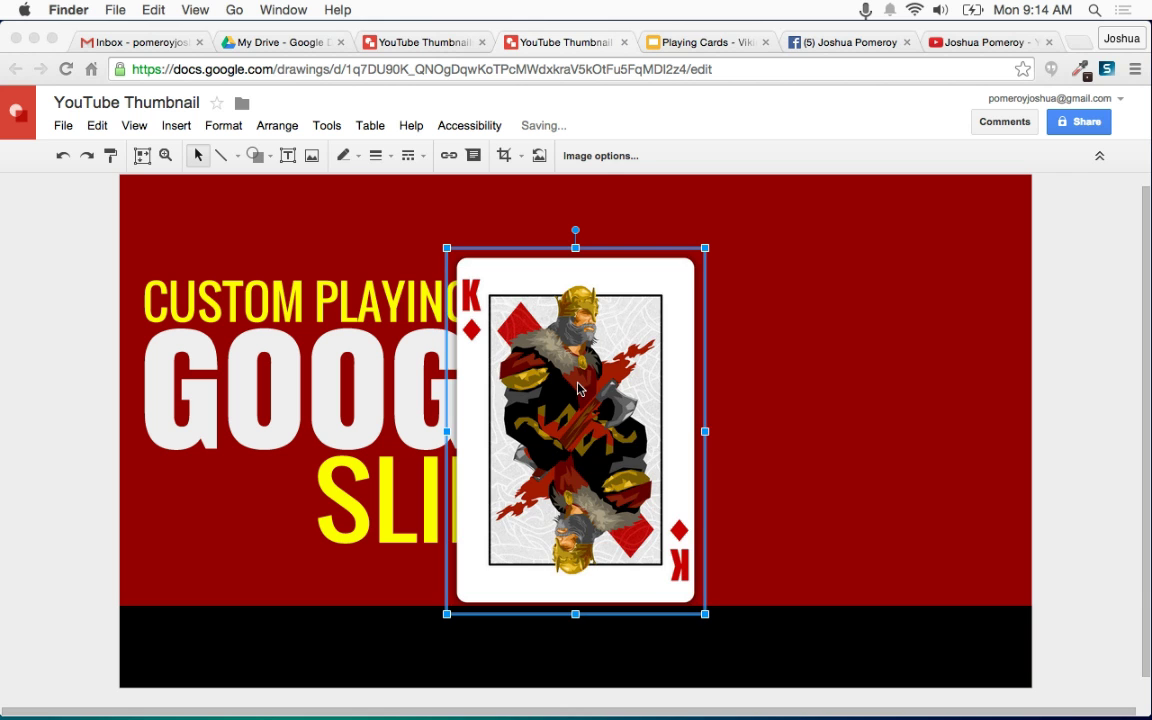
Position the King card immediately right of the title text, with its lower edge just above the black bar.
click(634, 432)
drag(613, 394, 832, 355)
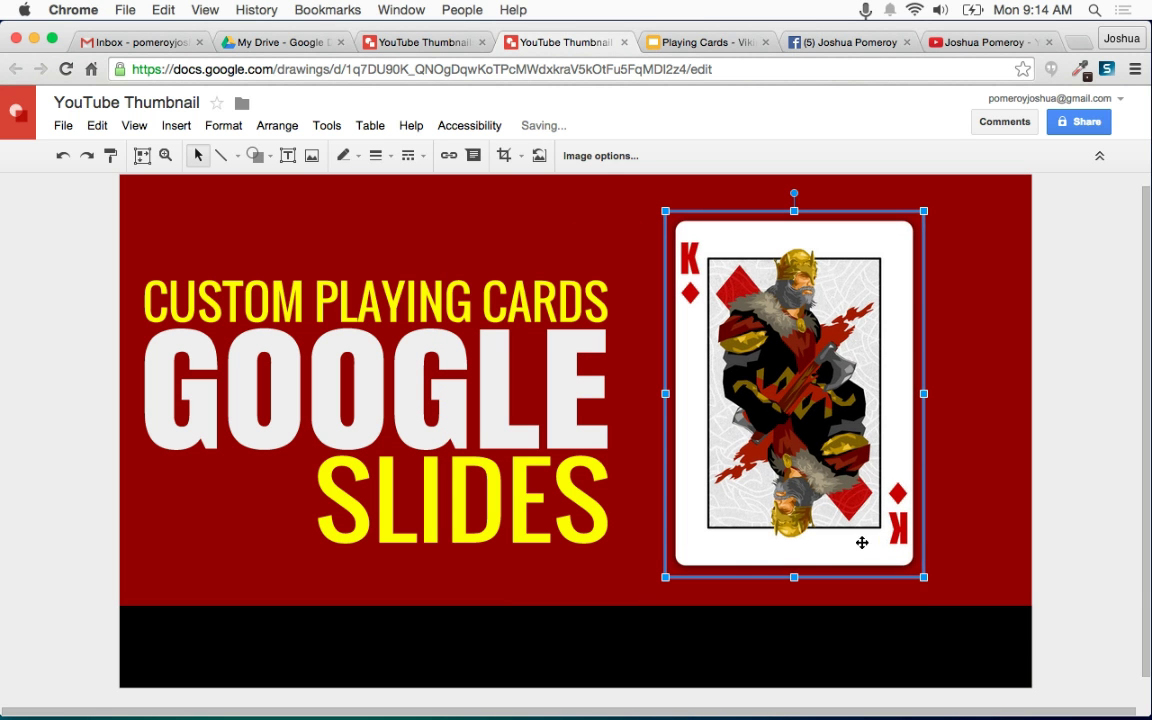
click(1051, 447)
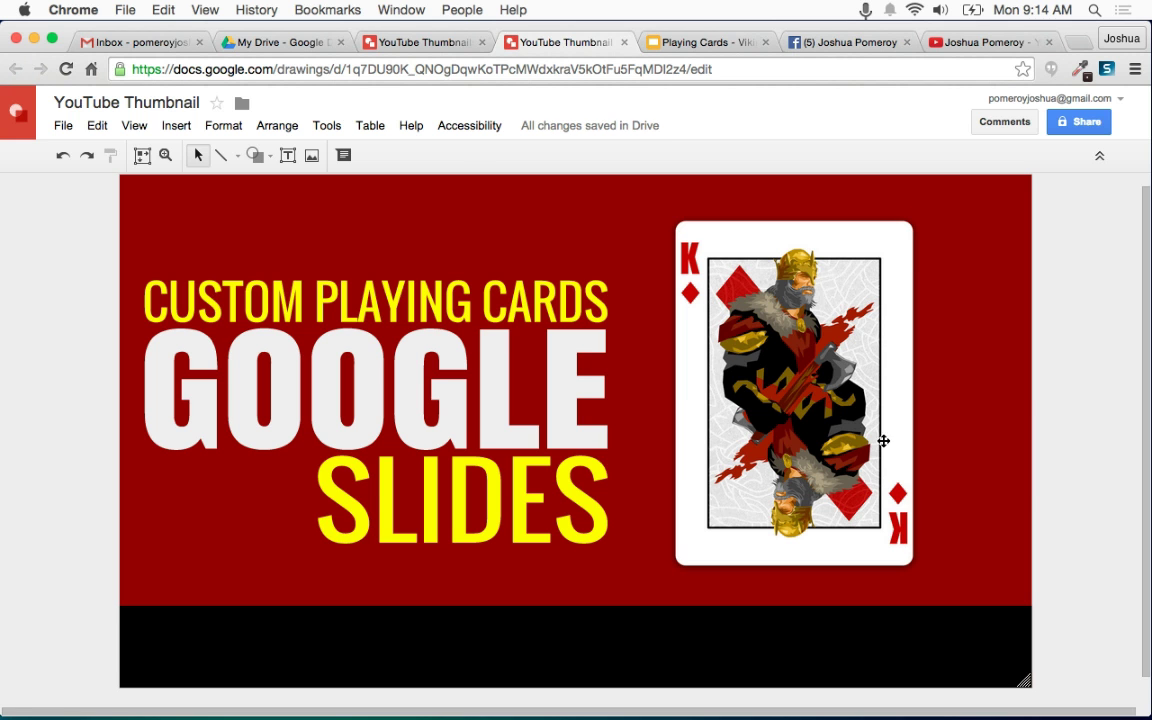
drag(837, 428, 786, 450)
key(Right)
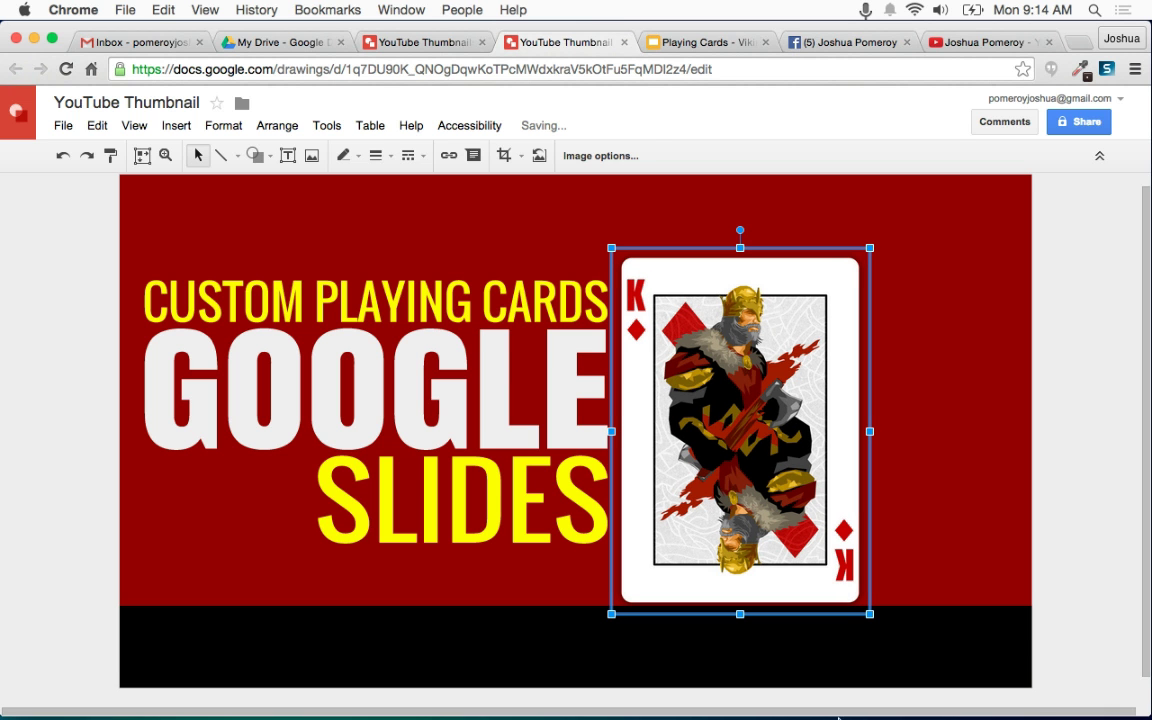
Insert the Queen card image from the desktop and place it level with the King, overlapping the King's right side.
key(F11)
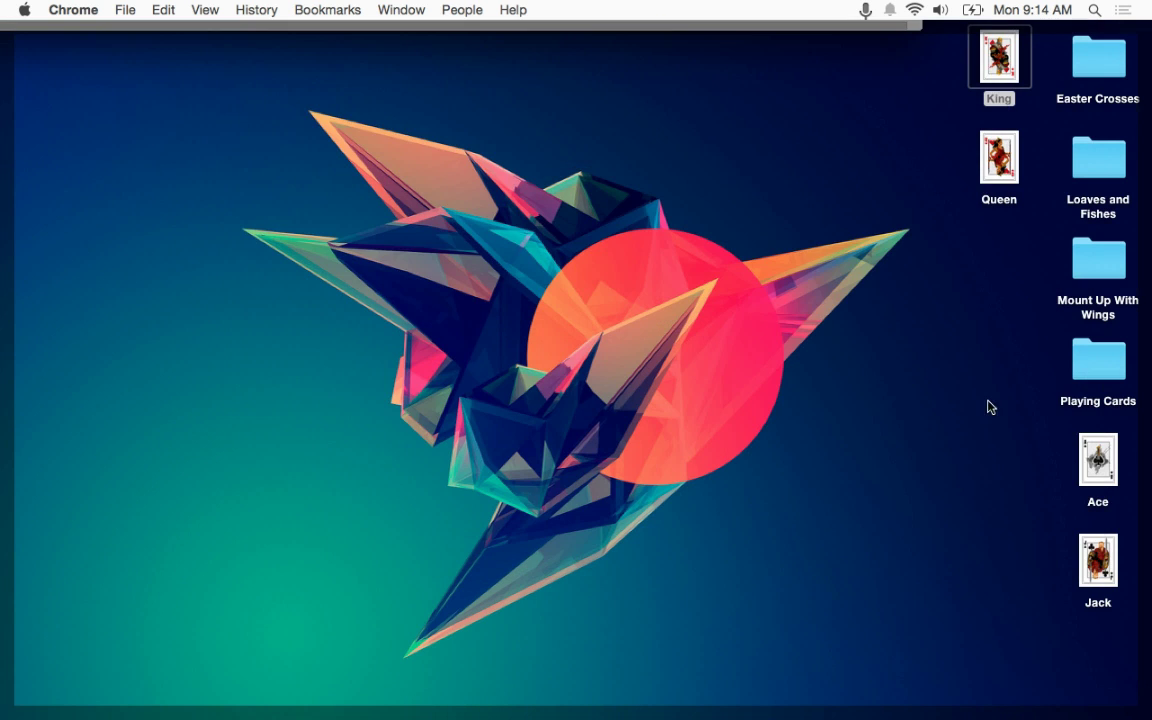
key(F11)
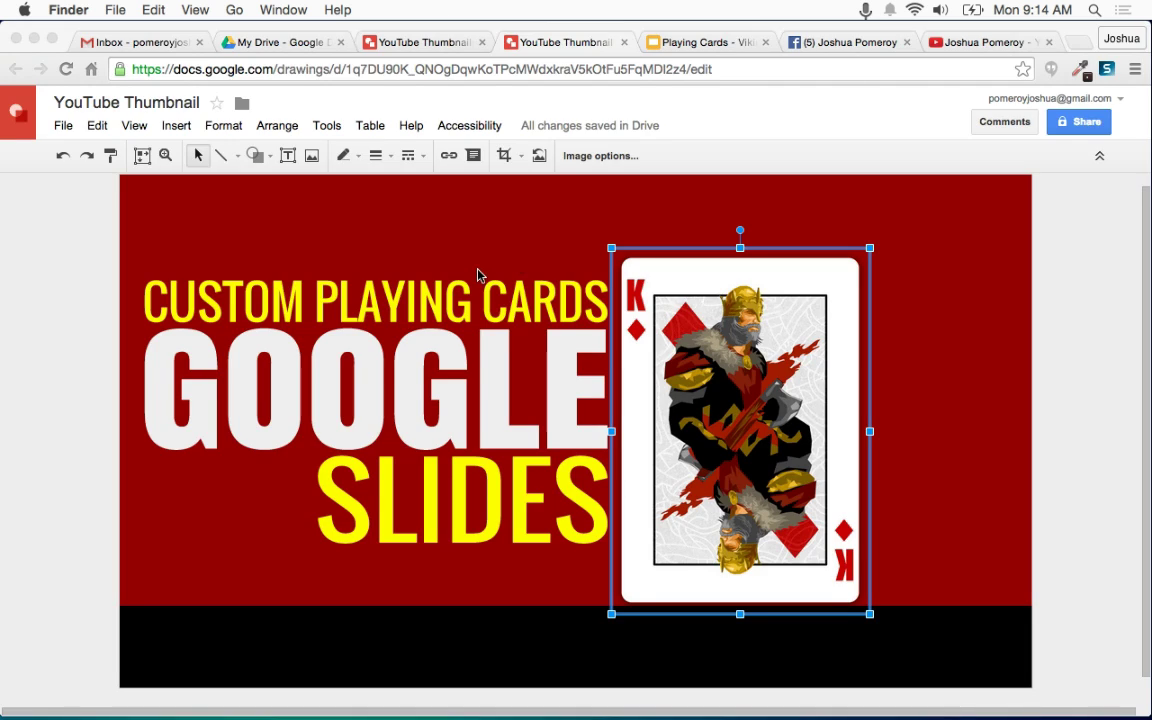
key(F11)
mouse_move(998, 160)
mouse_down()
mouse_move(968, 252)
mouse_move(830, 400)
mouse_move(658, 392)
mouse_up()
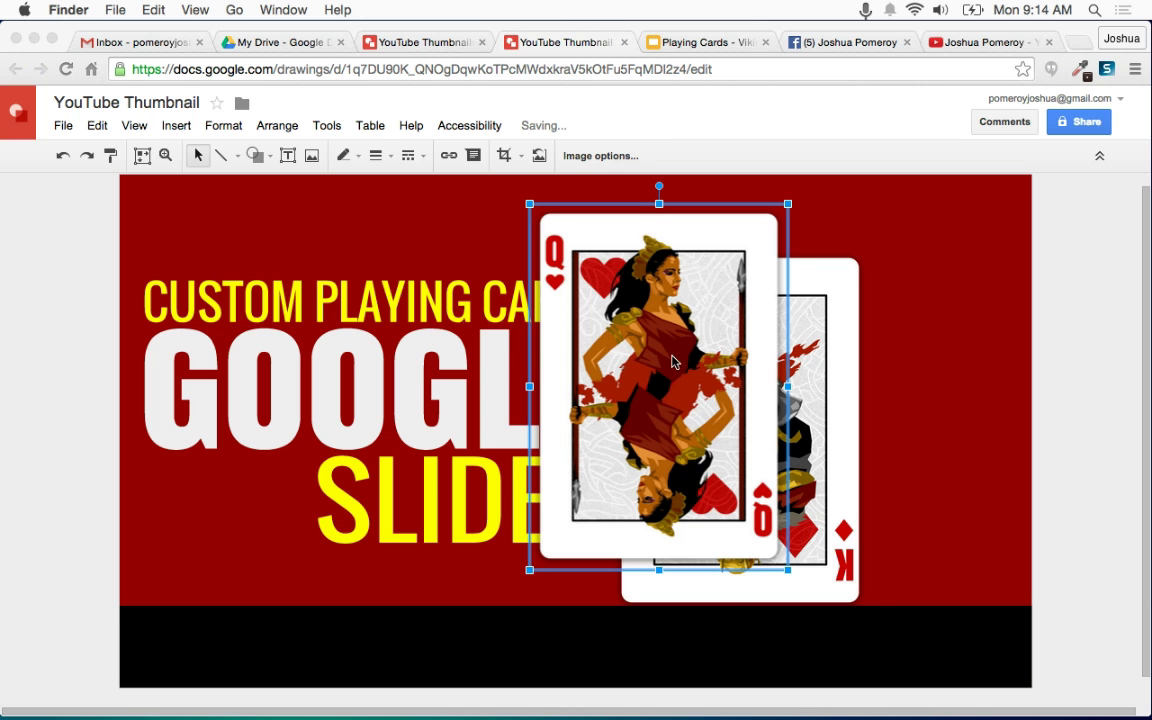
click(678, 365)
drag(677, 354, 954, 400)
Insert the Jack card image from the desktop and place it over the Queen's right side, extending past the page's right edge.
key(F11)
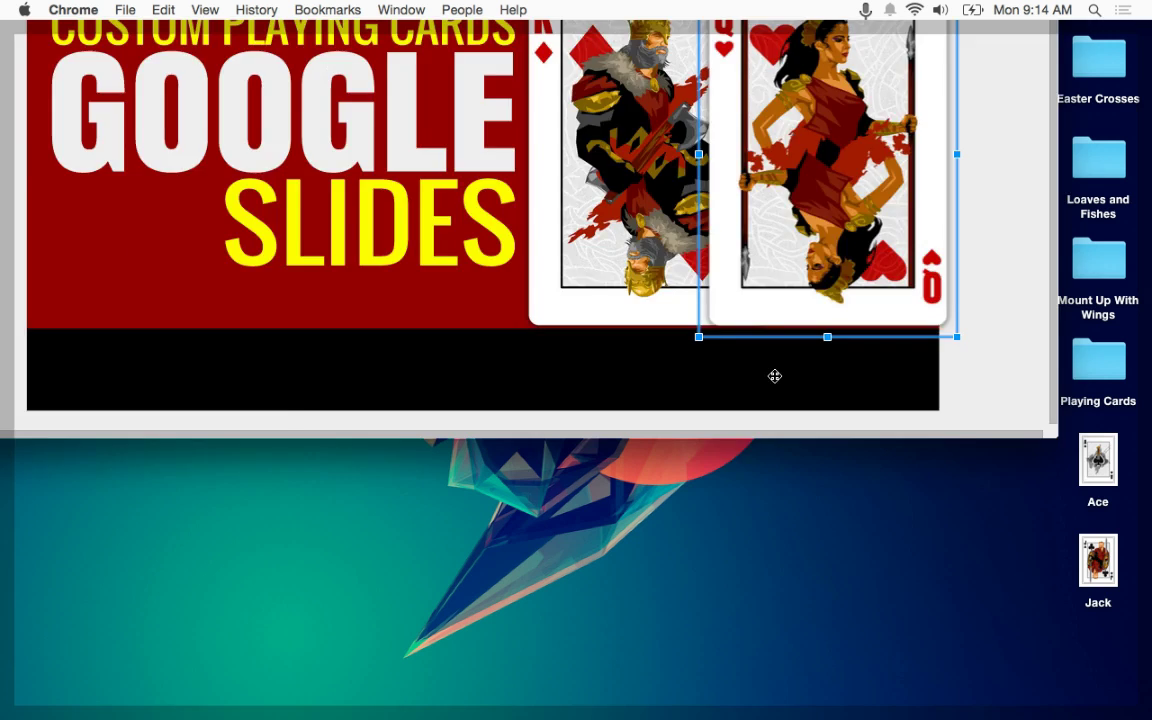
mouse_move(1097, 553)
mouse_down()
mouse_move(943, 533)
mouse_move(904, 481)
mouse_move(718, 371)
mouse_up()
key(F11)
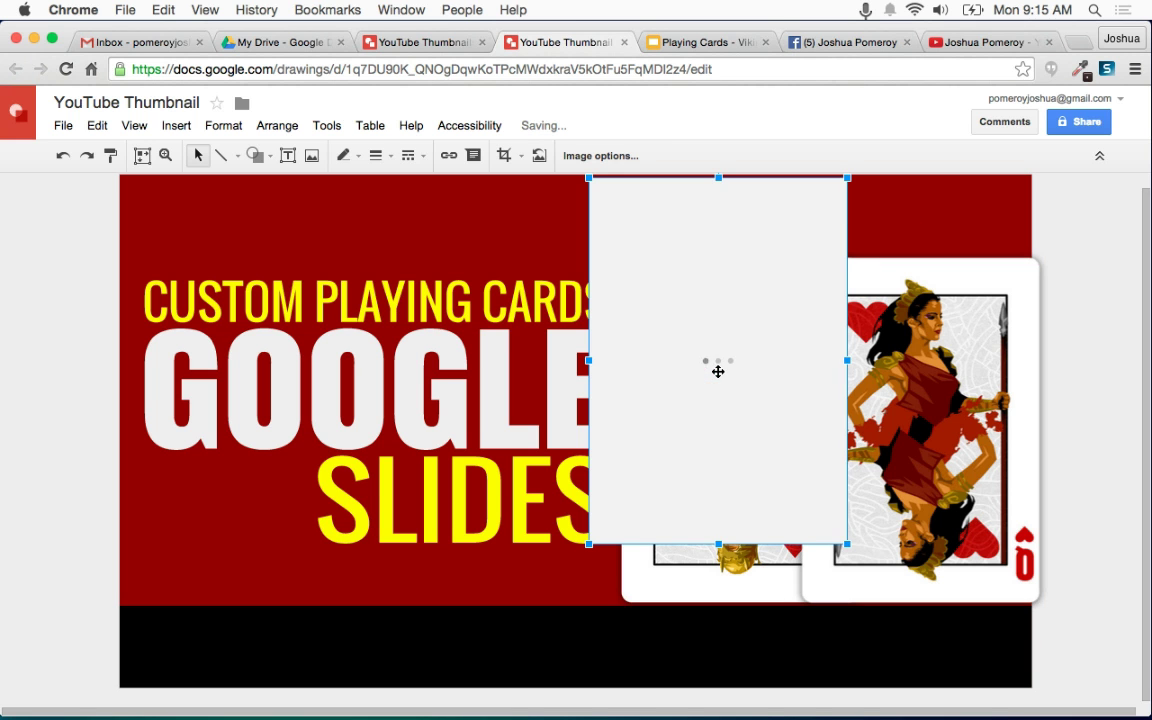
drag(703, 333, 1012, 409)
Insert the Ace card image from the desktop into the drawing.
key(F11)
drag(1098, 463, 715, 385)
key(F11)
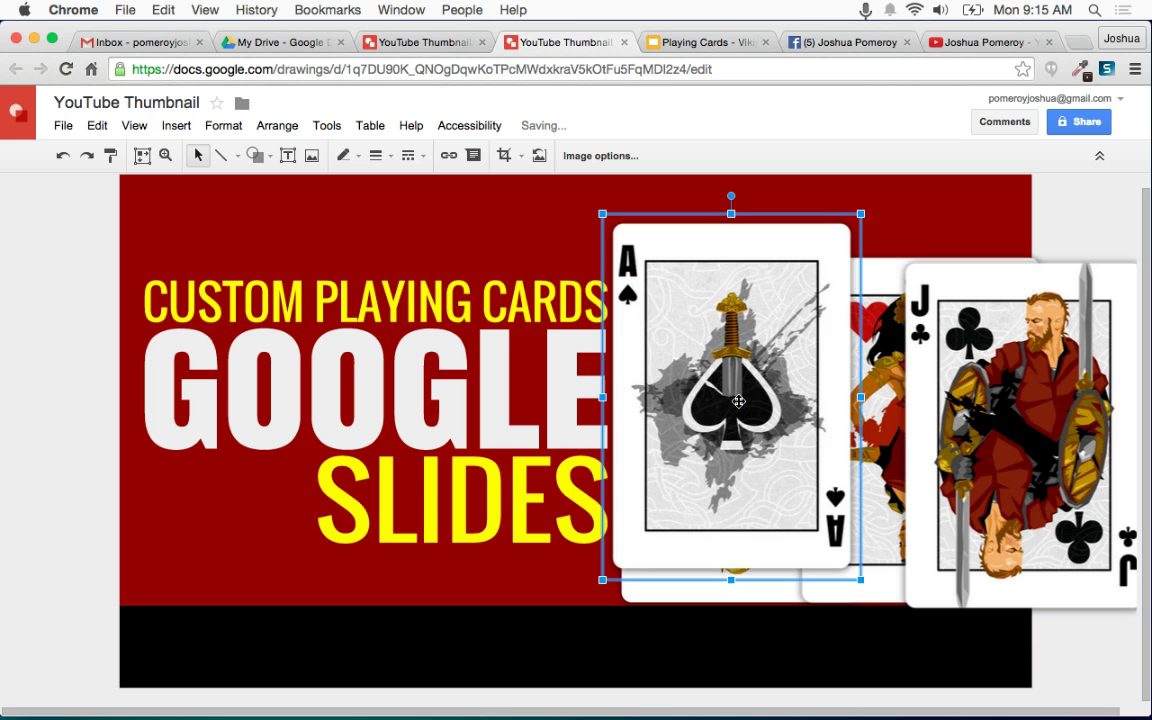
Move the Ace off the page's right side and shift the Queen left to sit midway between the King and Jack.
scroll(490, 440, right, 1)
key(super+alt+minus)
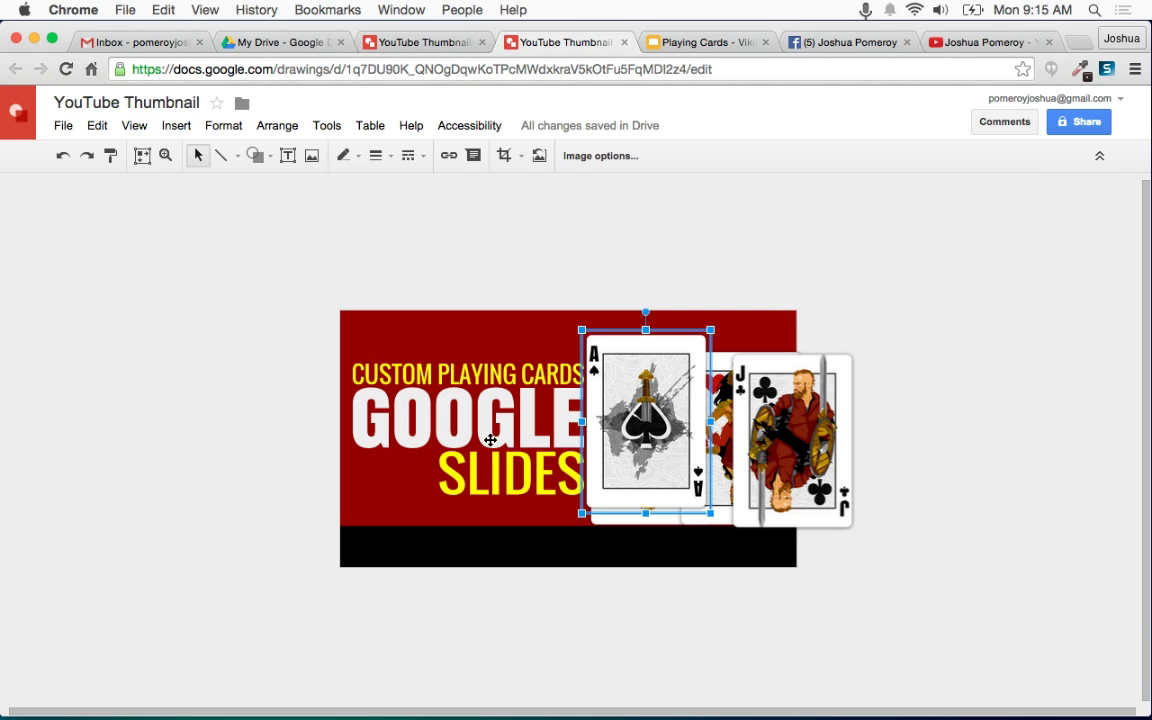
drag(651, 494, 967, 511)
click(886, 594)
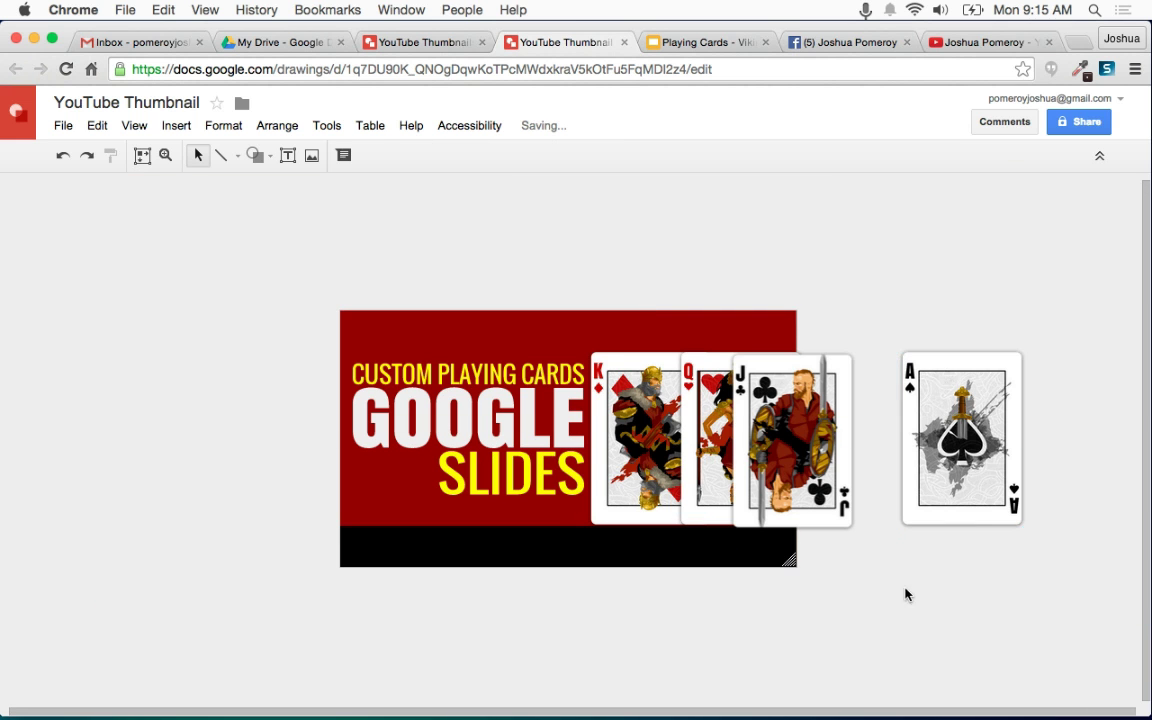
drag(715, 435, 691, 436)
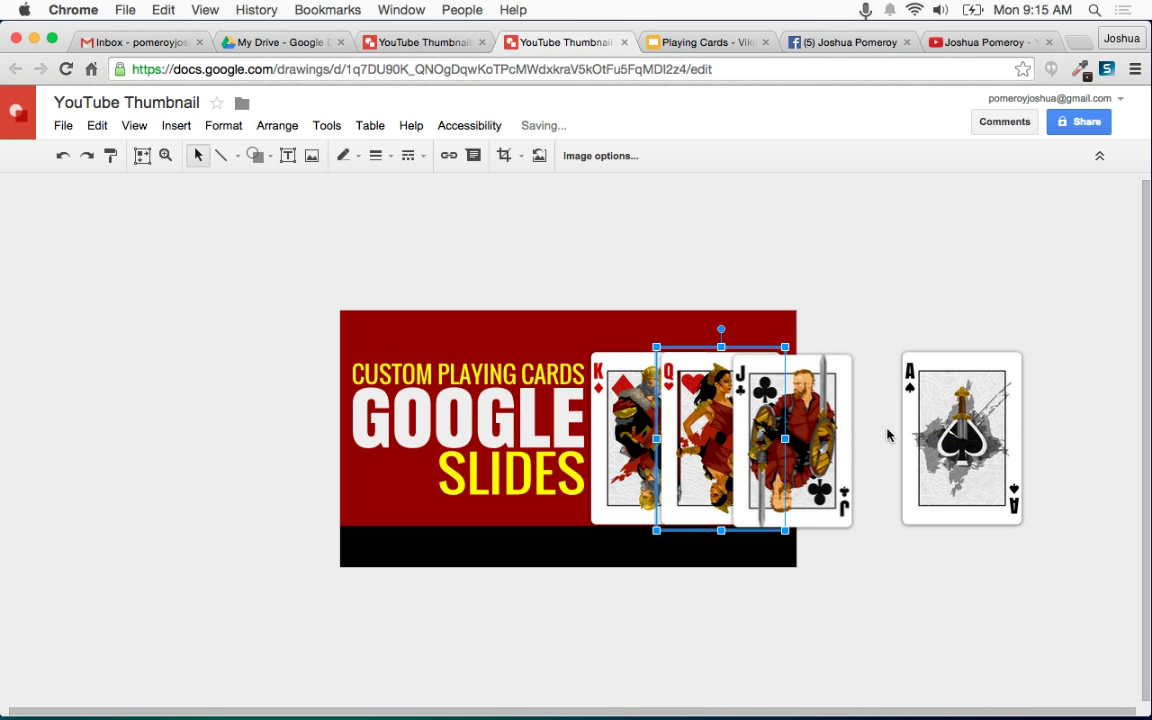
click(885, 435)
Rotate the Ace about 30° clockwise, keeping it off the page, and rotate the King about 30° counter-clockwise.
click(960, 450)
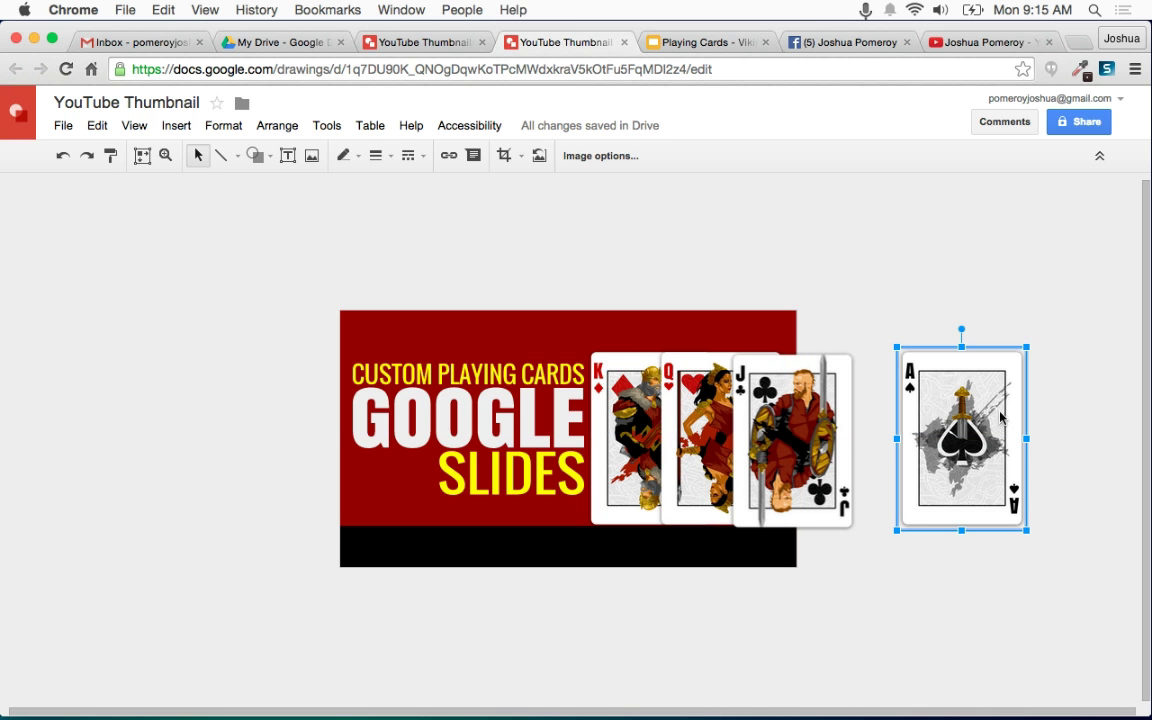
drag(962, 327, 1016, 338)
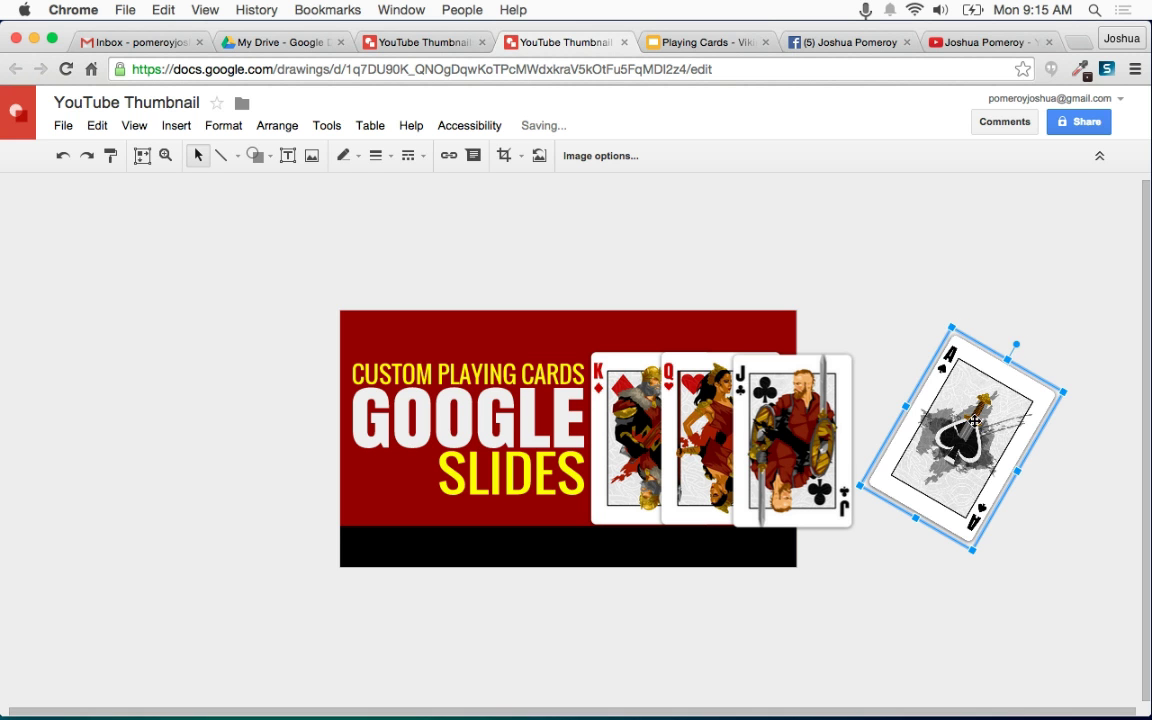
drag(974, 426, 1015, 437)
click(657, 385)
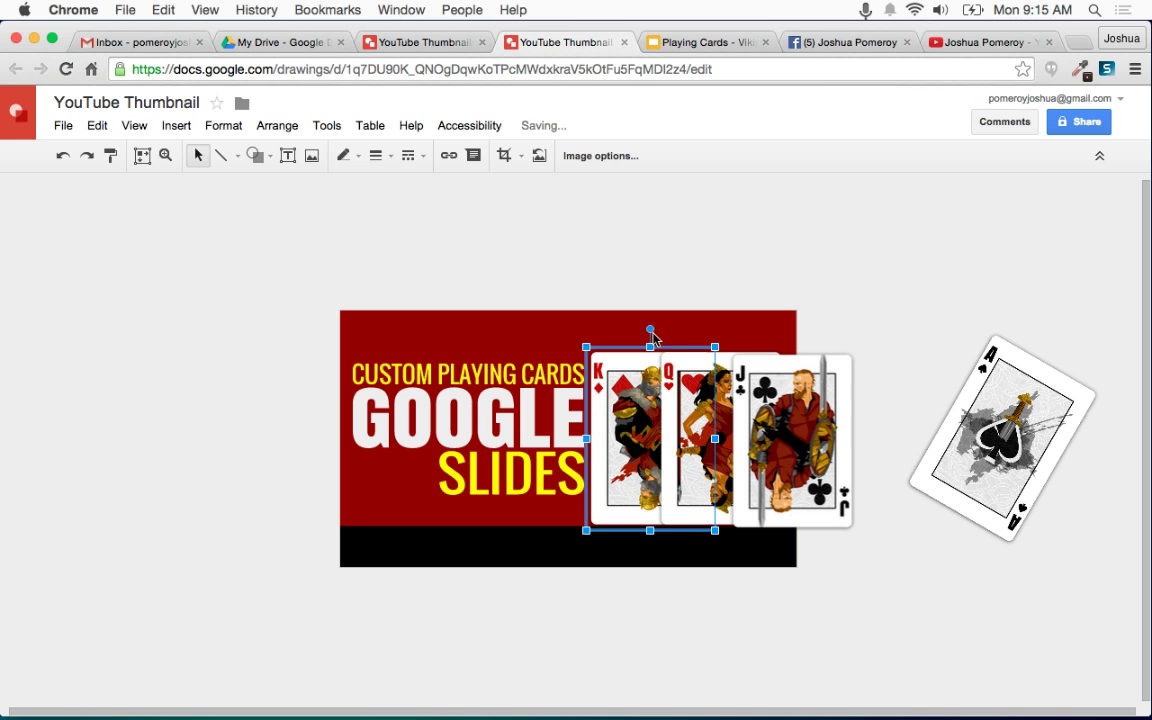
drag(650, 329, 593, 338)
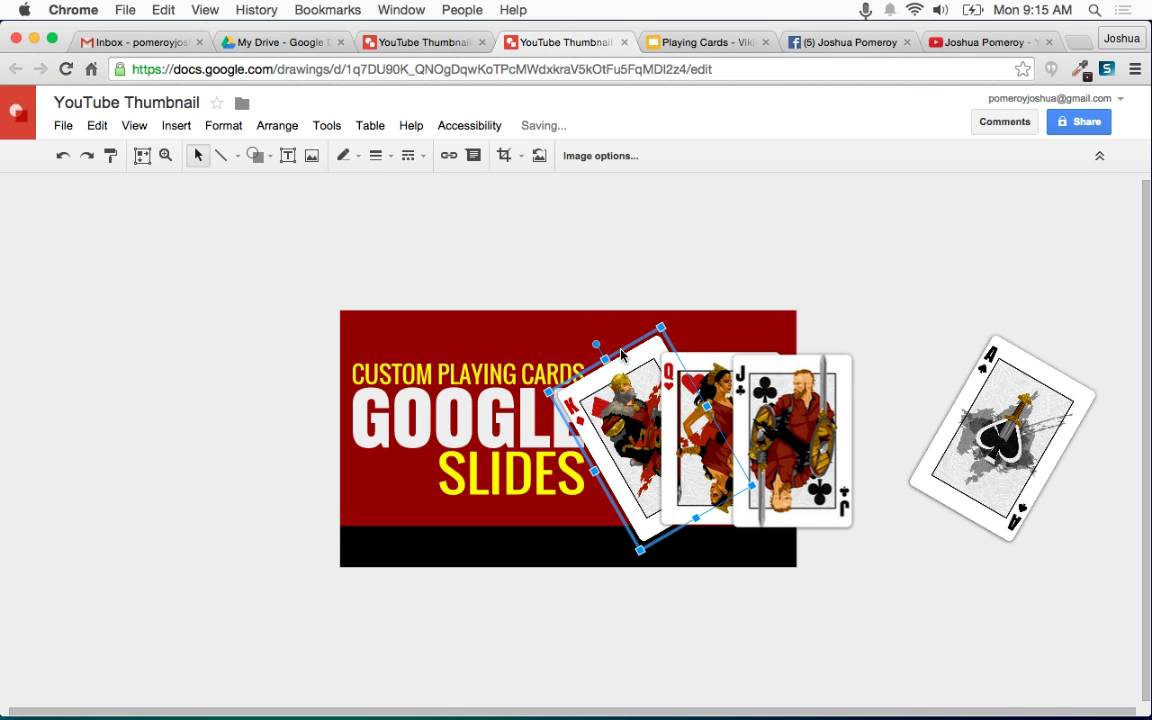
Rotate the Jack about 15° clockwise and the Queen about 15° counter-clockwise.
click(825, 398)
drag(792, 331, 821, 337)
click(714, 380)
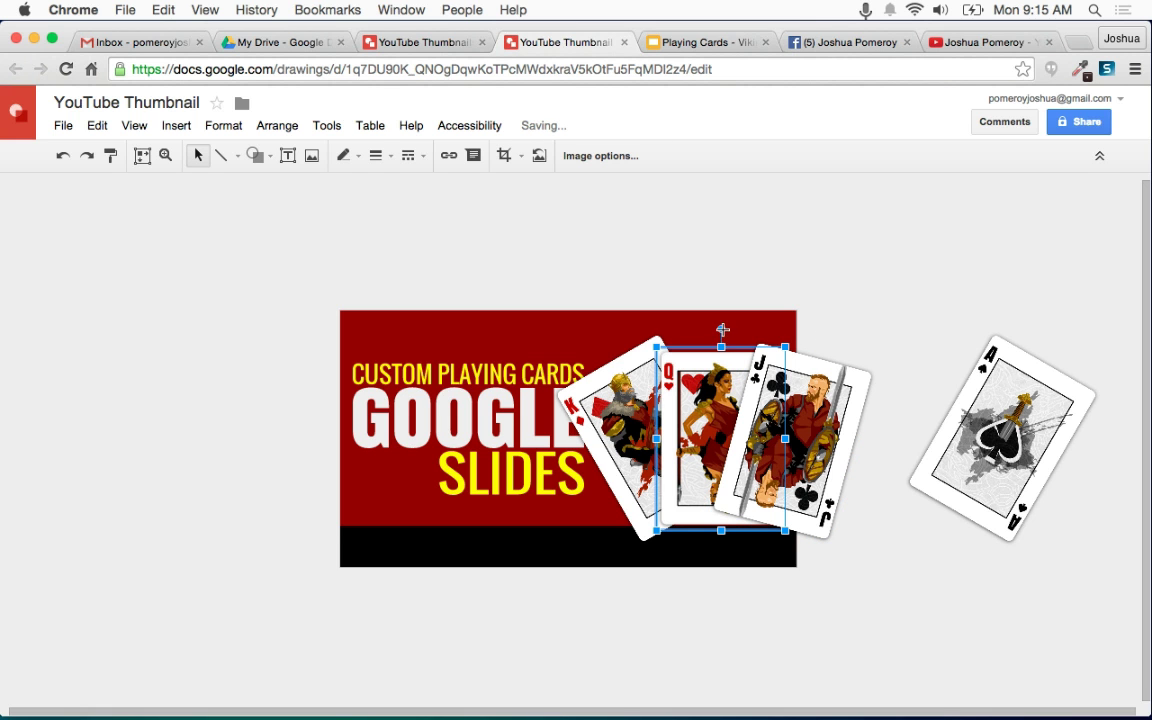
drag(722, 329, 633, 306)
click(914, 548)
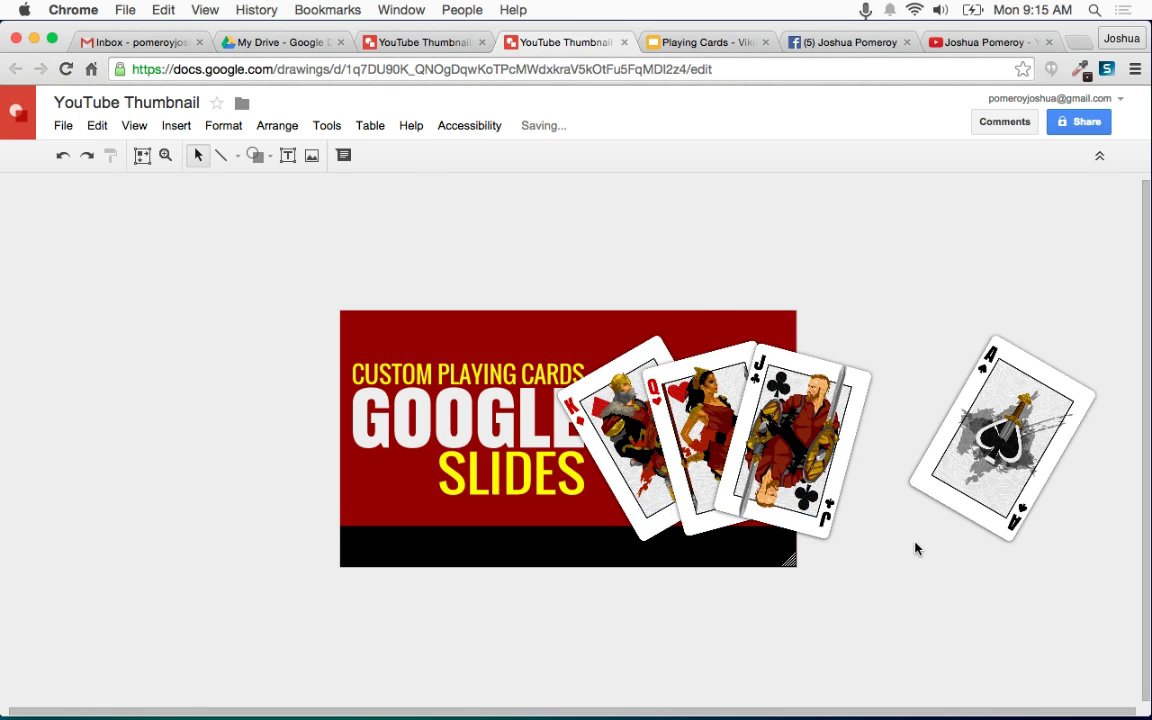
Shift the Queen and Jack slightly left and place the Ace over the Jack's right side to form a fan.
drag(743, 468, 725, 466)
click(843, 446)
drag(843, 446, 825, 444)
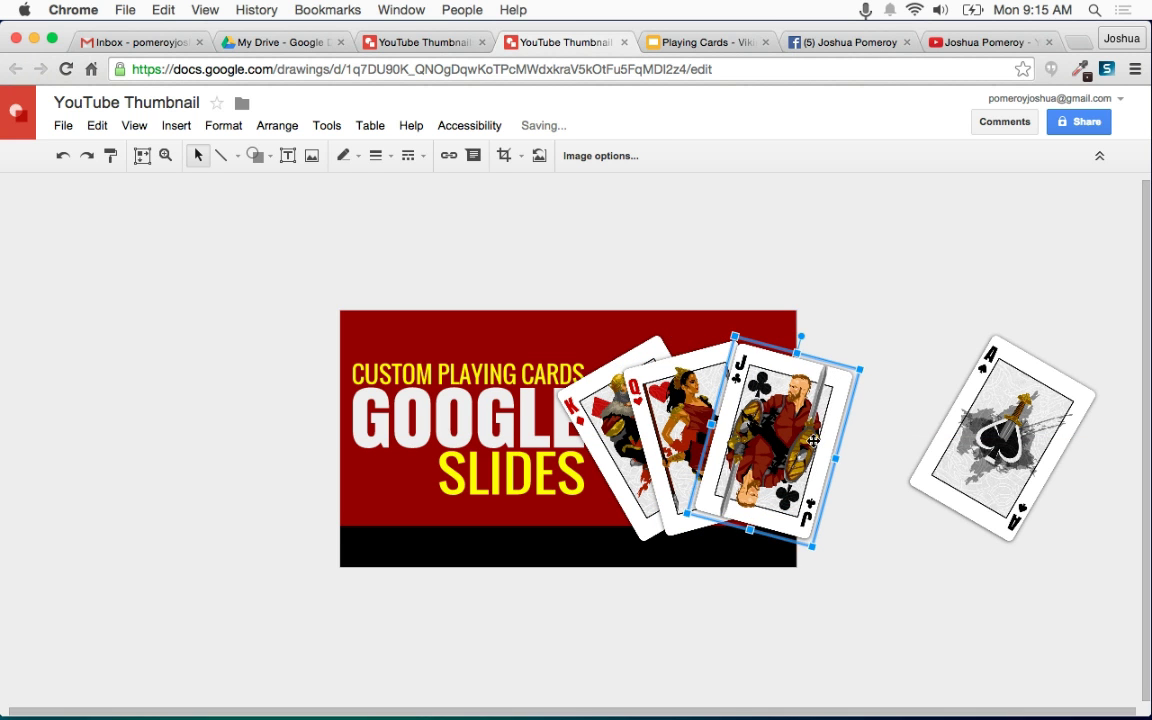
drag(1003, 452, 828, 472)
Select the Ace, Jack, Queen and King cards together and align them vertically to the middle.
shift+click(764, 394)
shift+click(625, 375)
shift+click(590, 390)
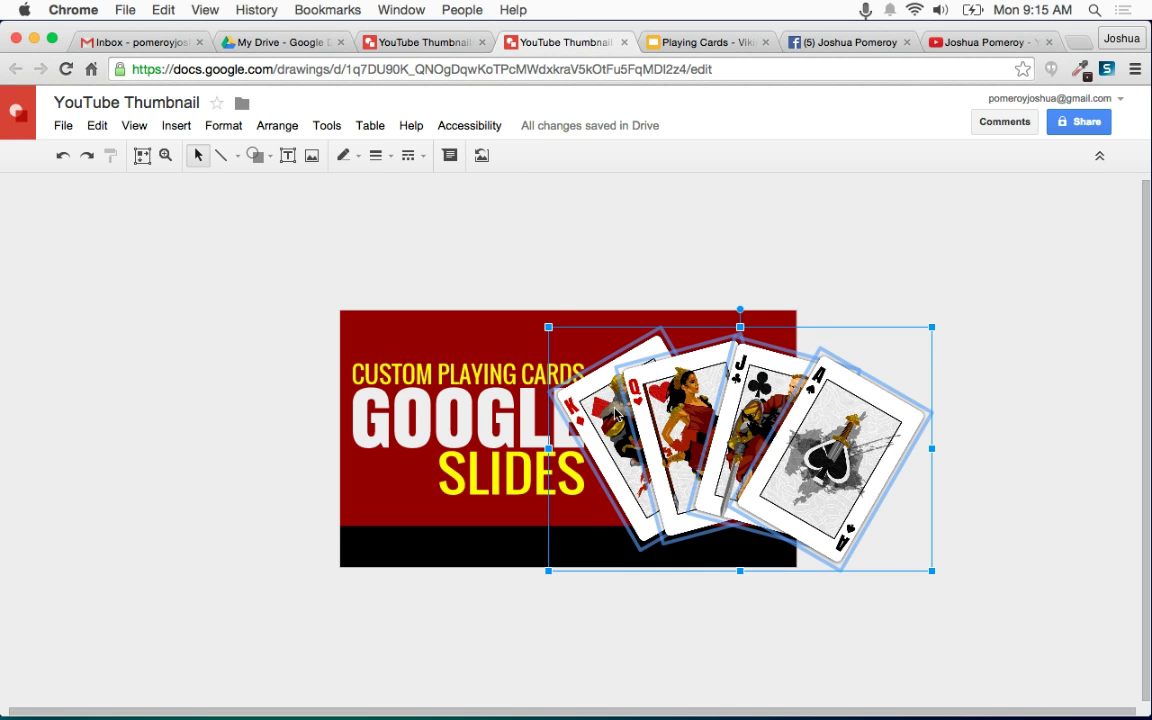
click(288, 128)
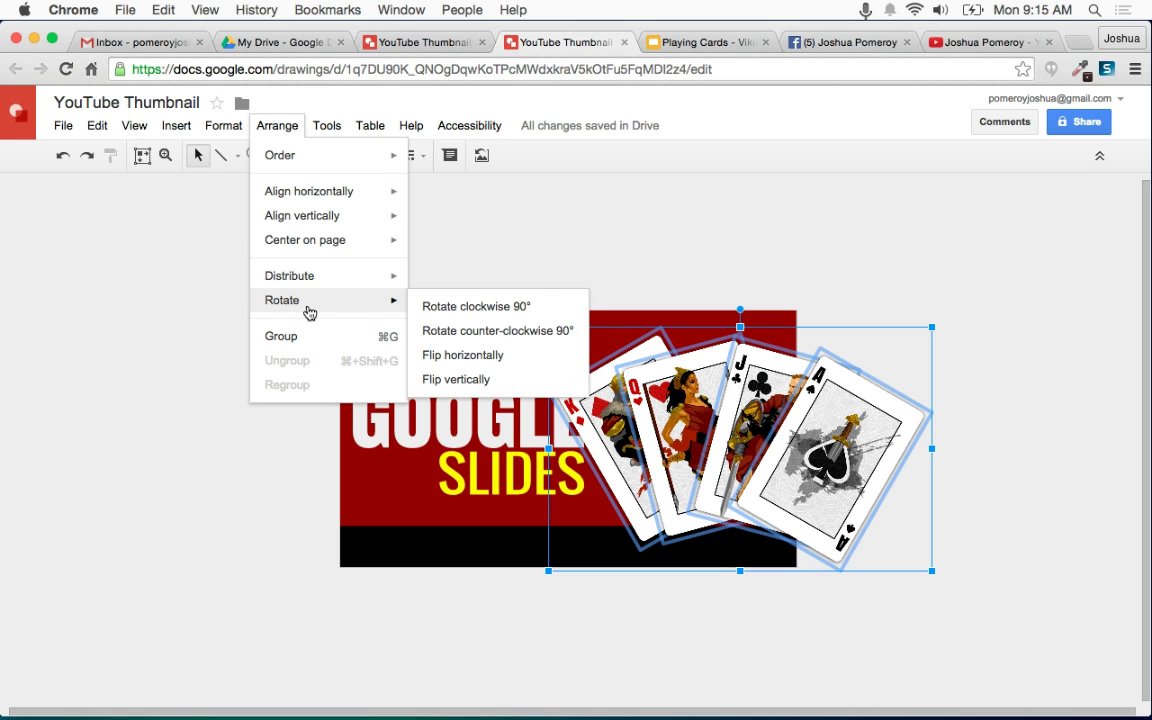
mouse_move(340, 218)
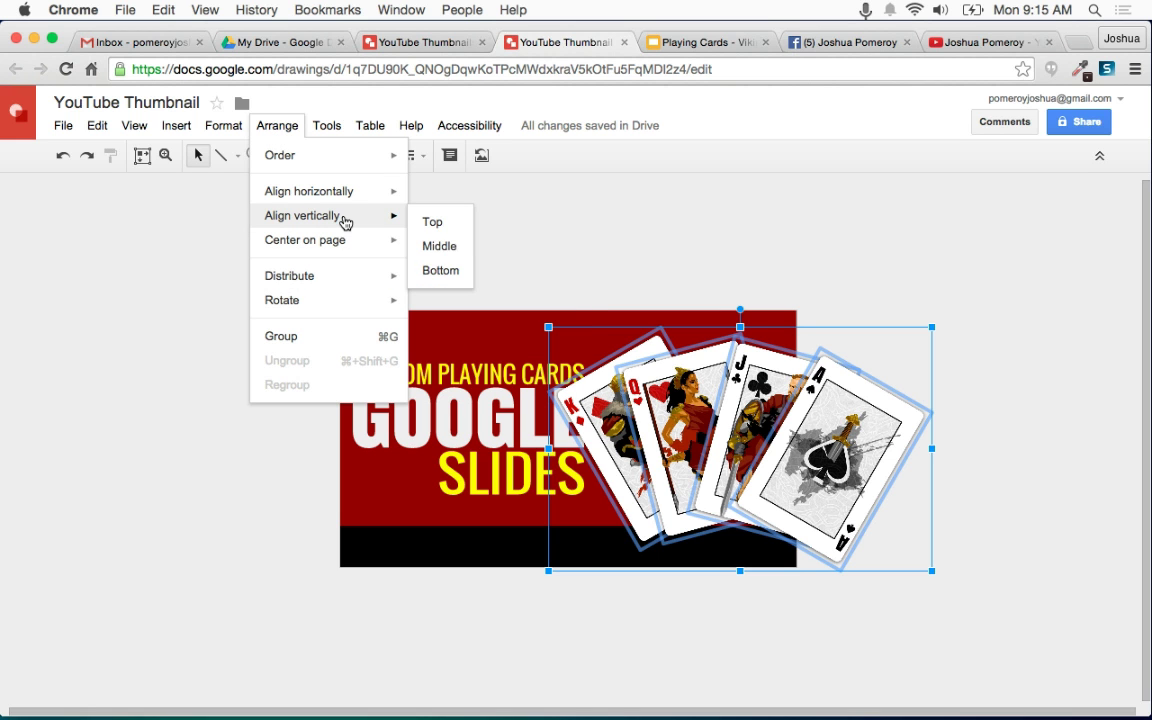
click(448, 250)
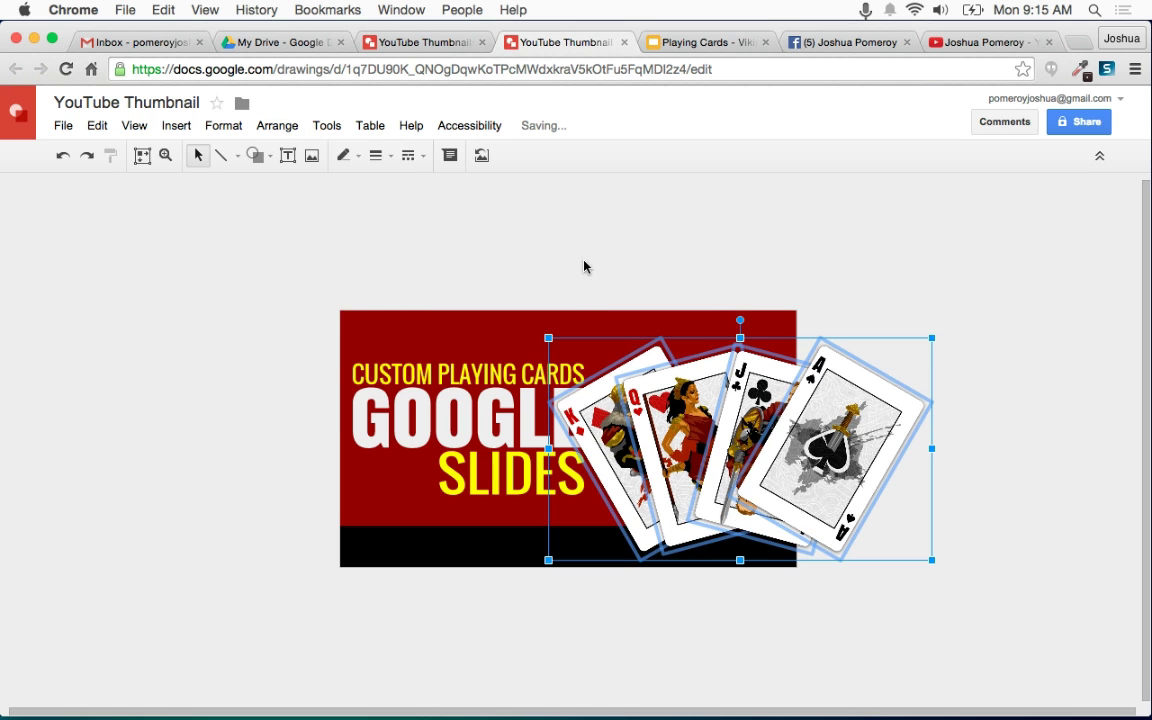
click(1008, 384)
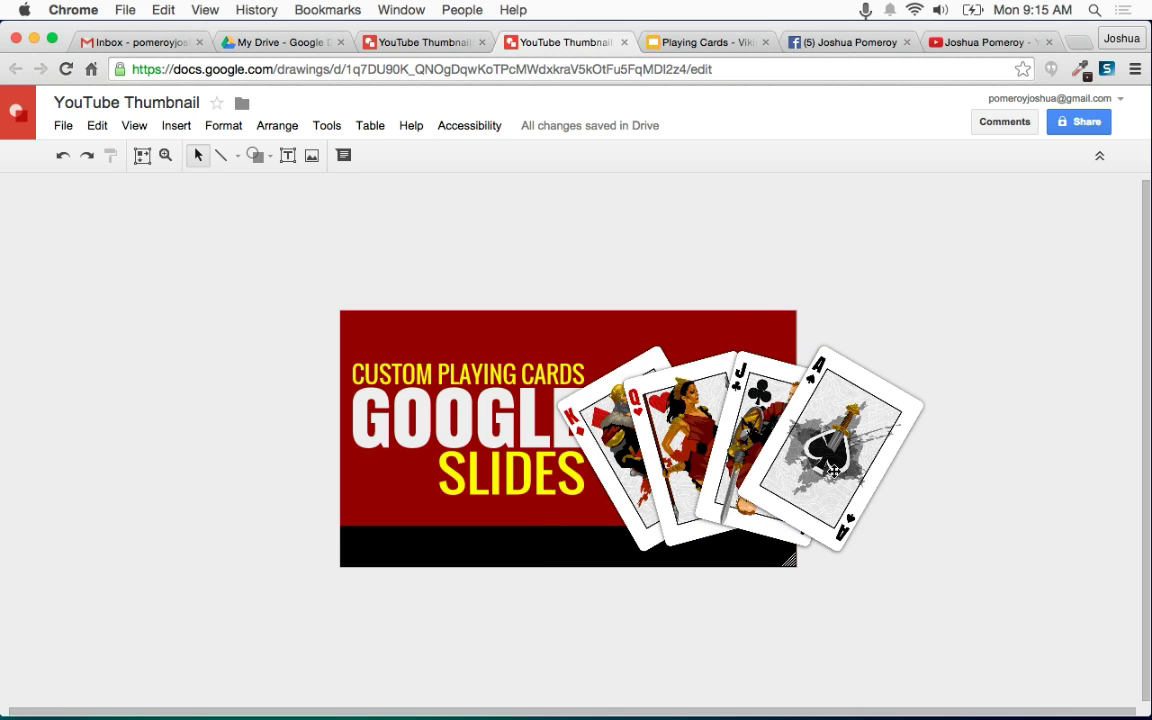
Select all four cards again and distribute them horizontally.
click(633, 491)
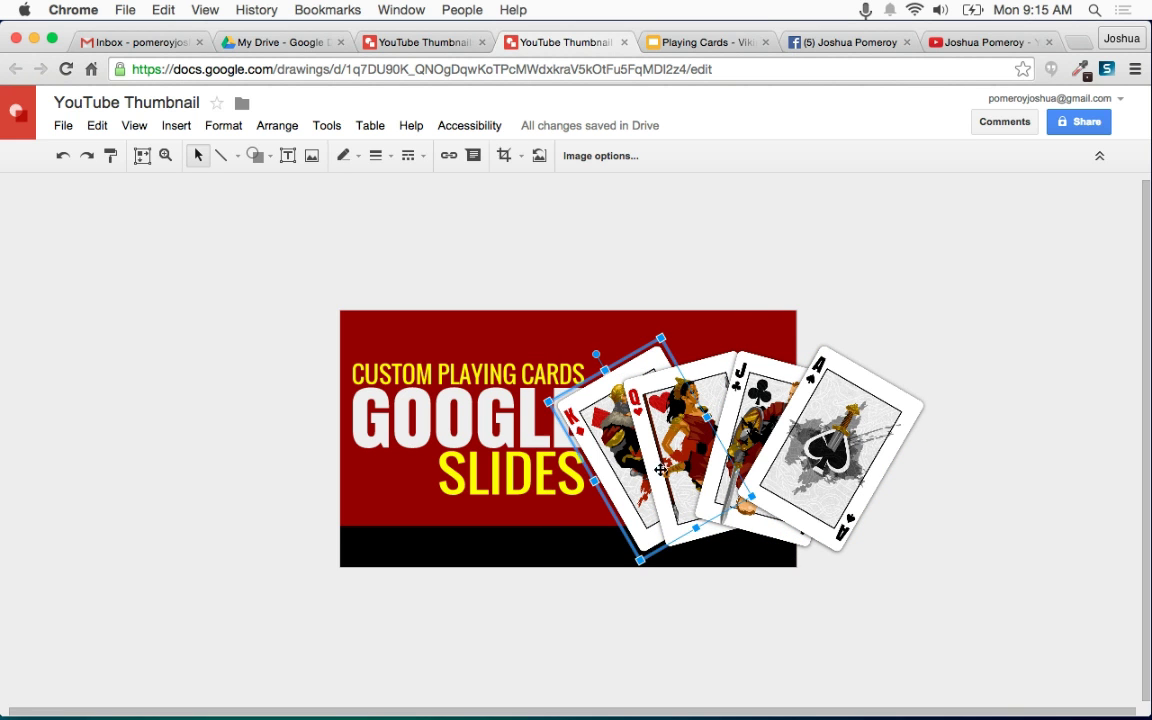
shift+click(708, 381)
shift+click(838, 387)
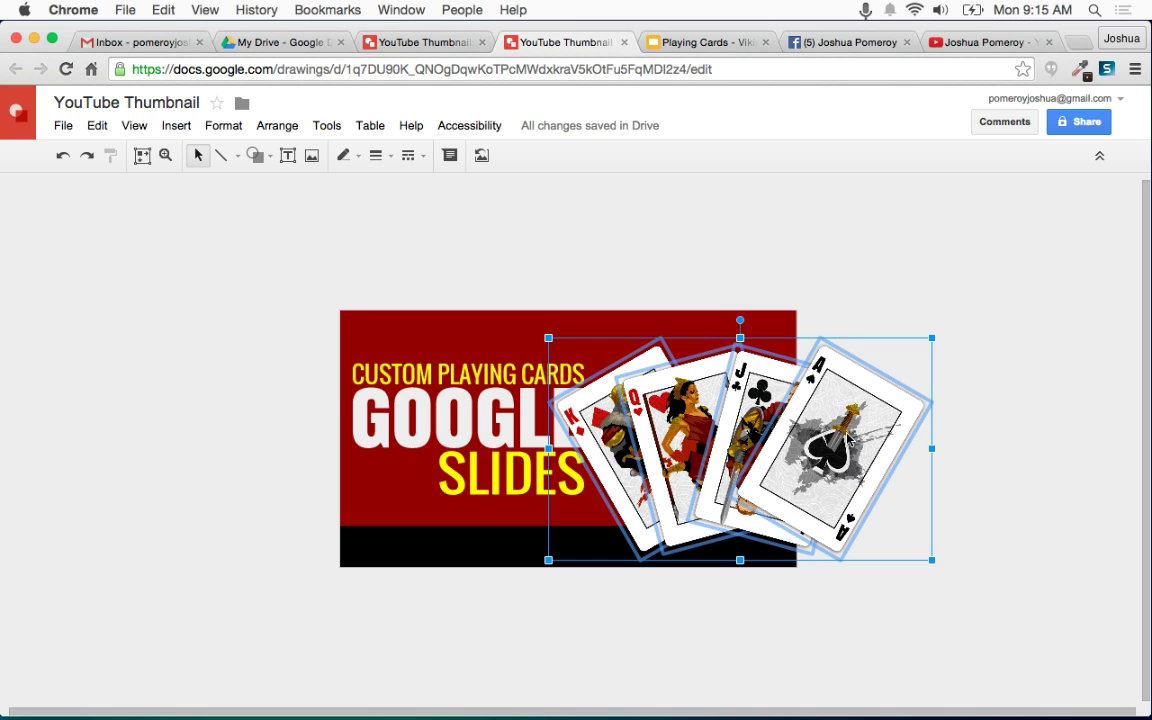
click(281, 127)
mouse_move(315, 310)
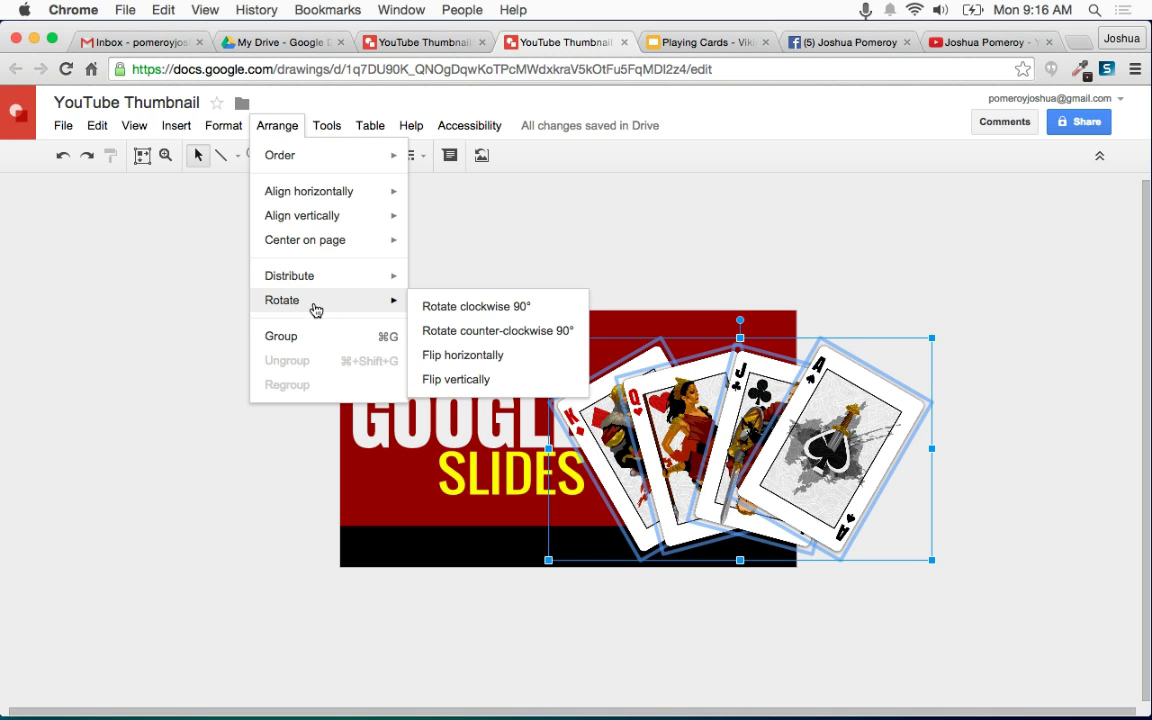
mouse_move(385, 278)
click(468, 284)
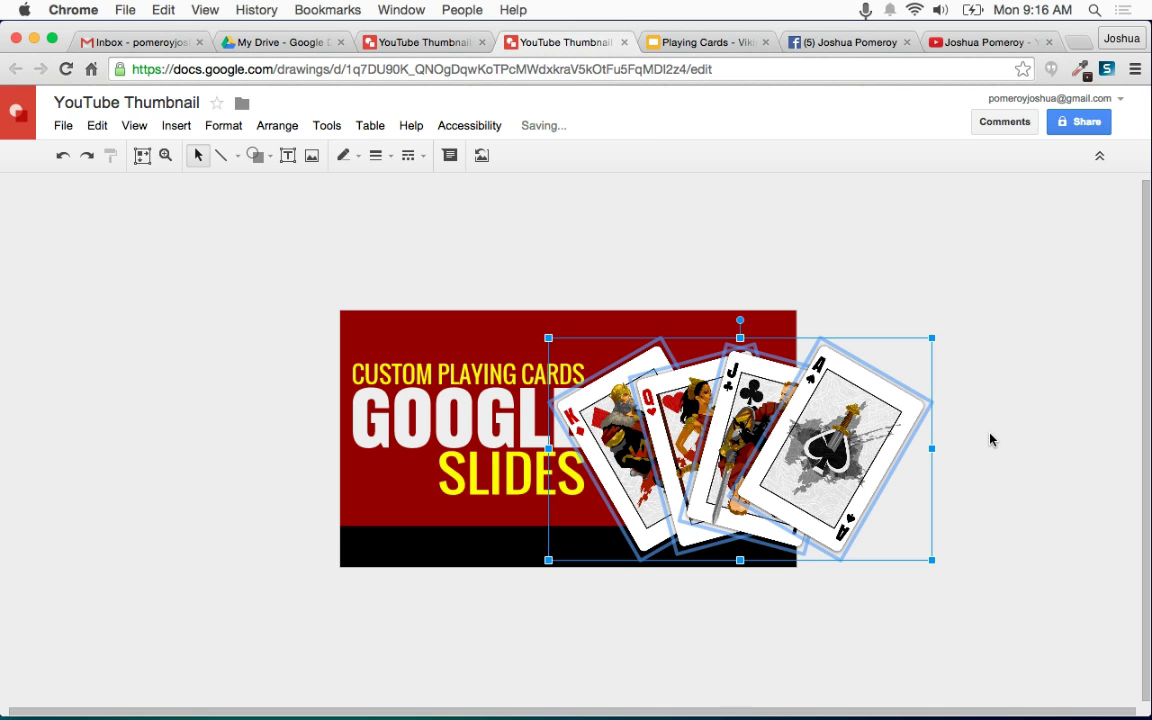
Send the four cards behind the title text and the black bar behind the cards and the "Time Lapse Drawing Process" text.
key(super+Down)
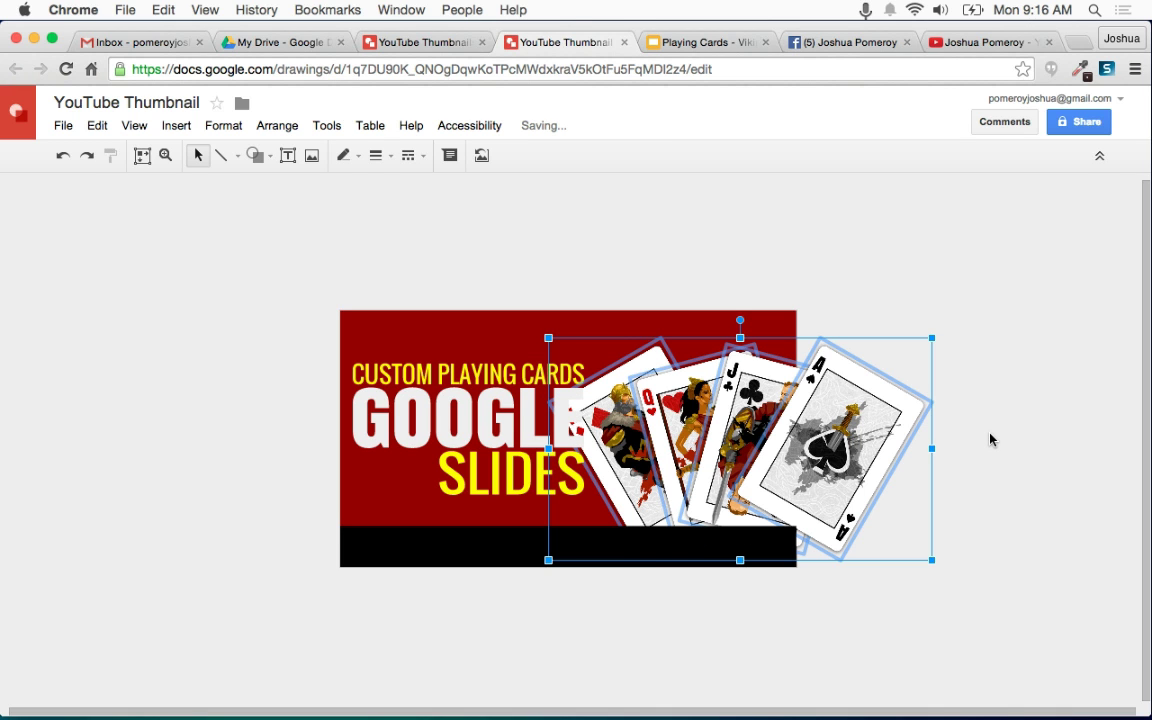
key(super+Up)
key(super+Down)
click(463, 549)
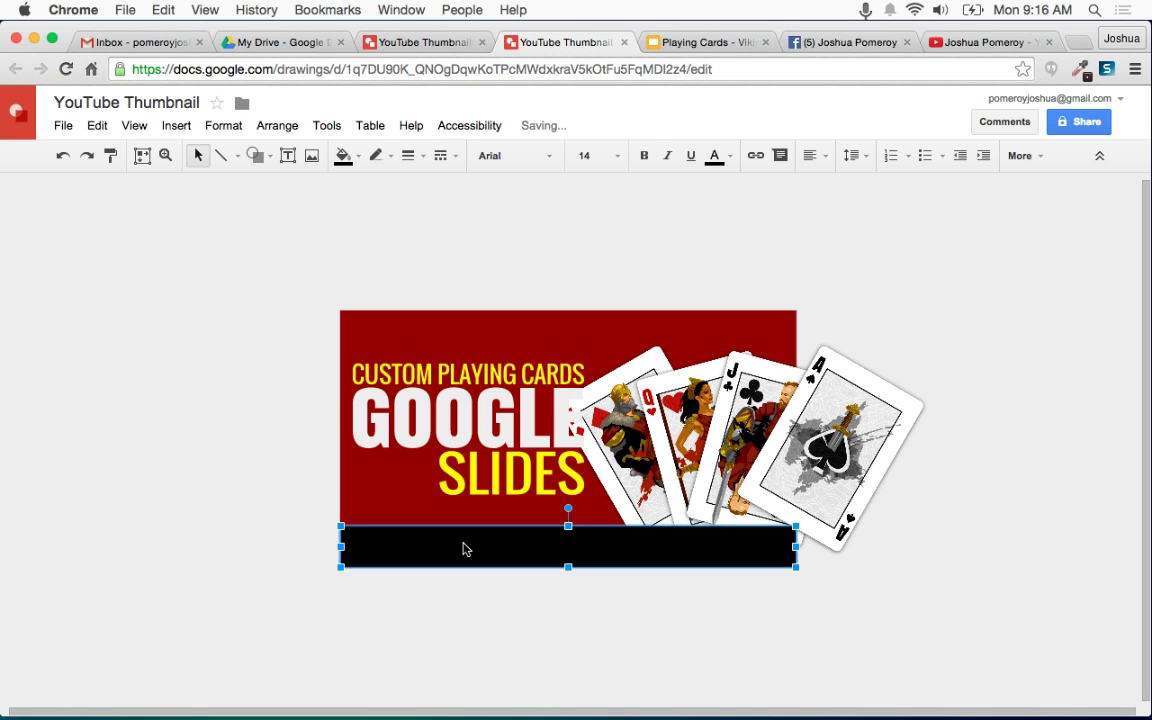
key(super+Down)
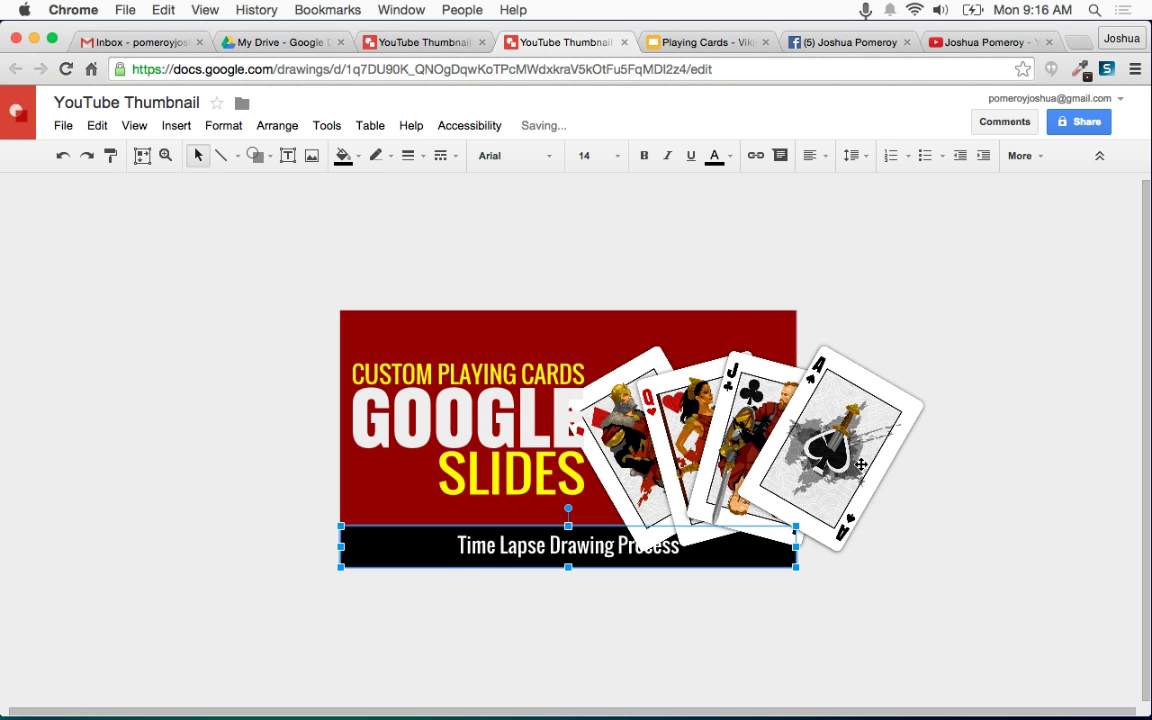
Select the four fanned cards and group them.
click(770, 420)
shift+click(714, 410)
shift+click(648, 388)
shift+click(651, 362)
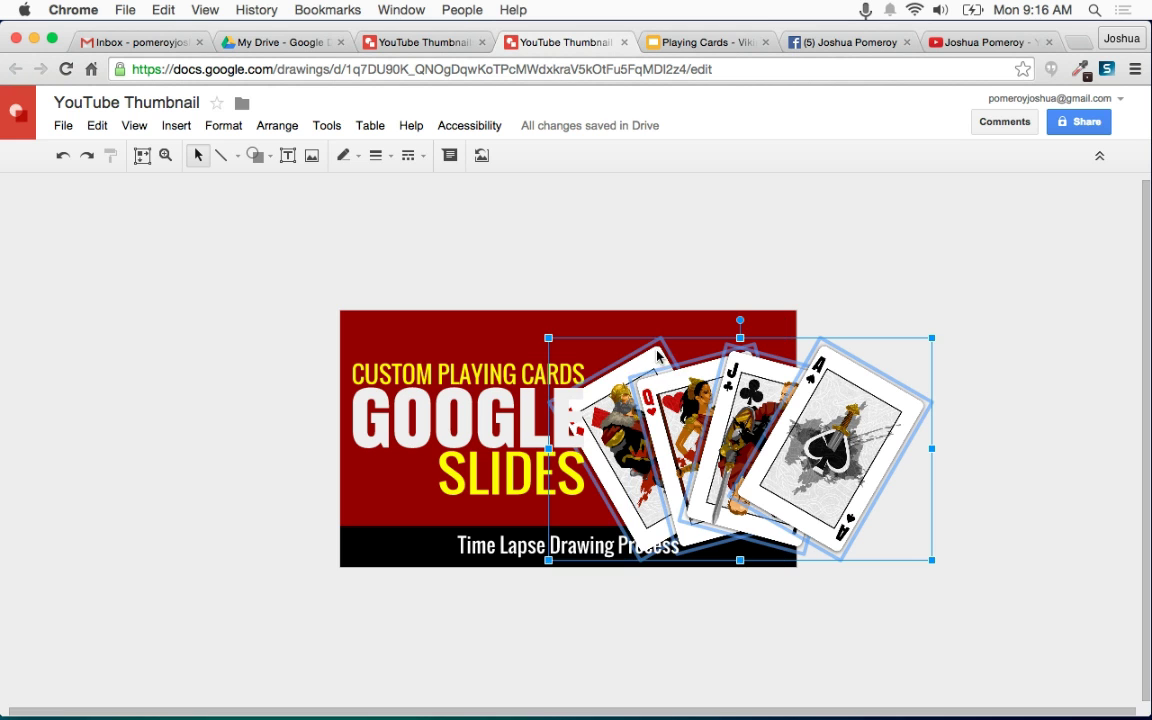
key(super+alt+g)
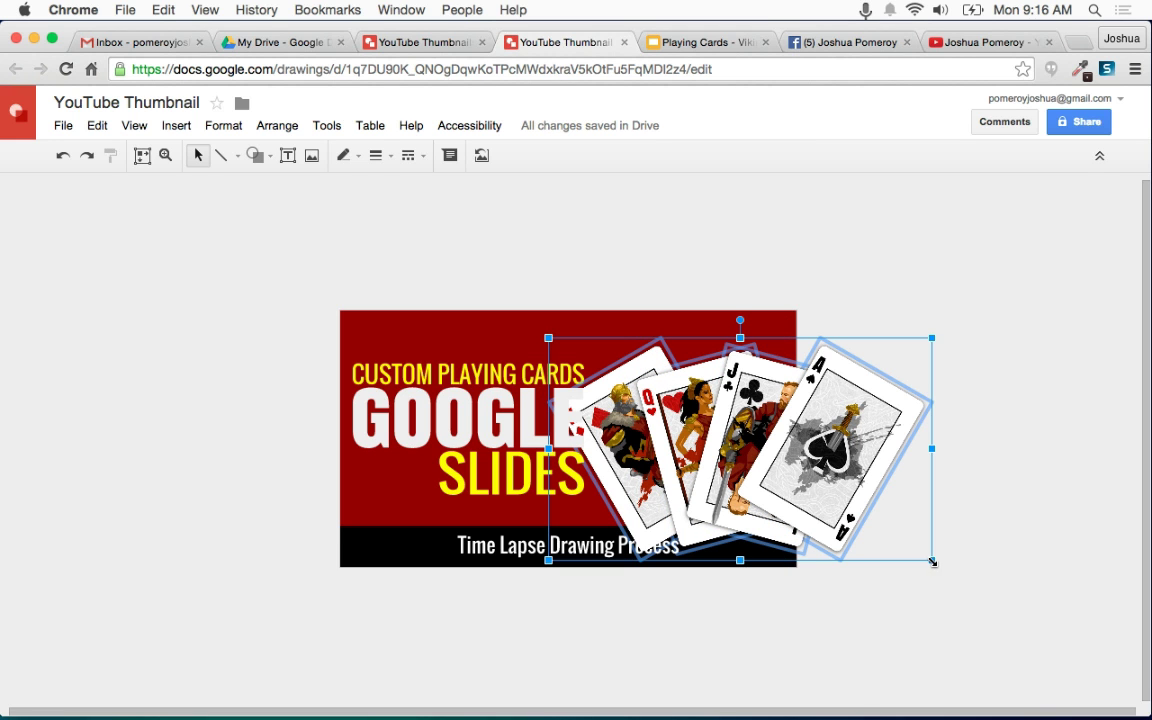
Scale the card group down and place it right of the title, its lower edge slightly overlapping the black bar.
drag(924, 557, 818, 496)
click(860, 472)
drag(790, 432, 766, 464)
click(772, 466)
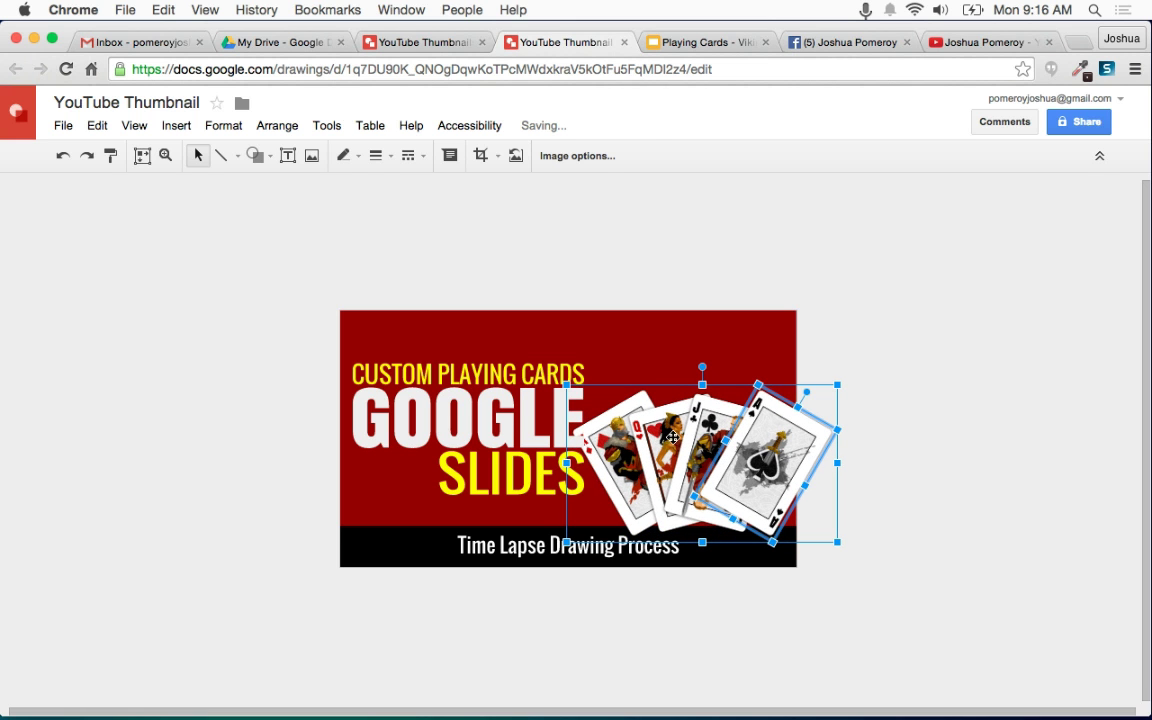
key(Escape)
click(913, 443)
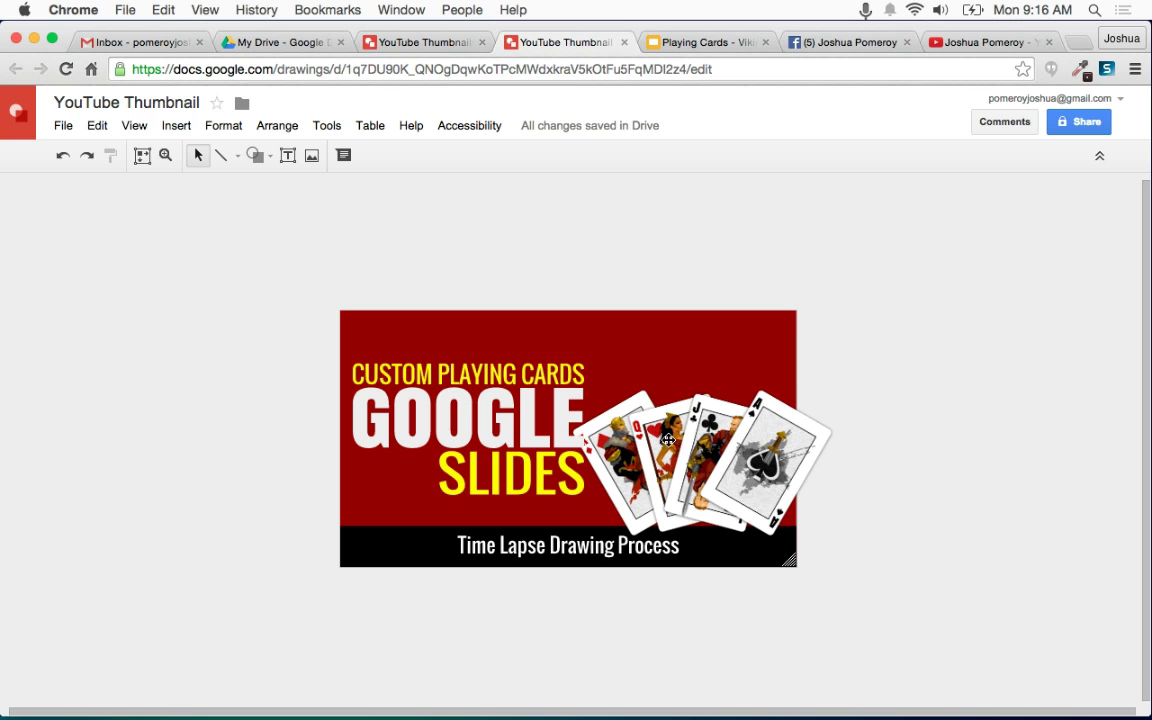
Separate the cards and move the Jack and Ace up into a diagonal cascade, with the Ace over the page's upper-right corner.
click(772, 431)
click(881, 464)
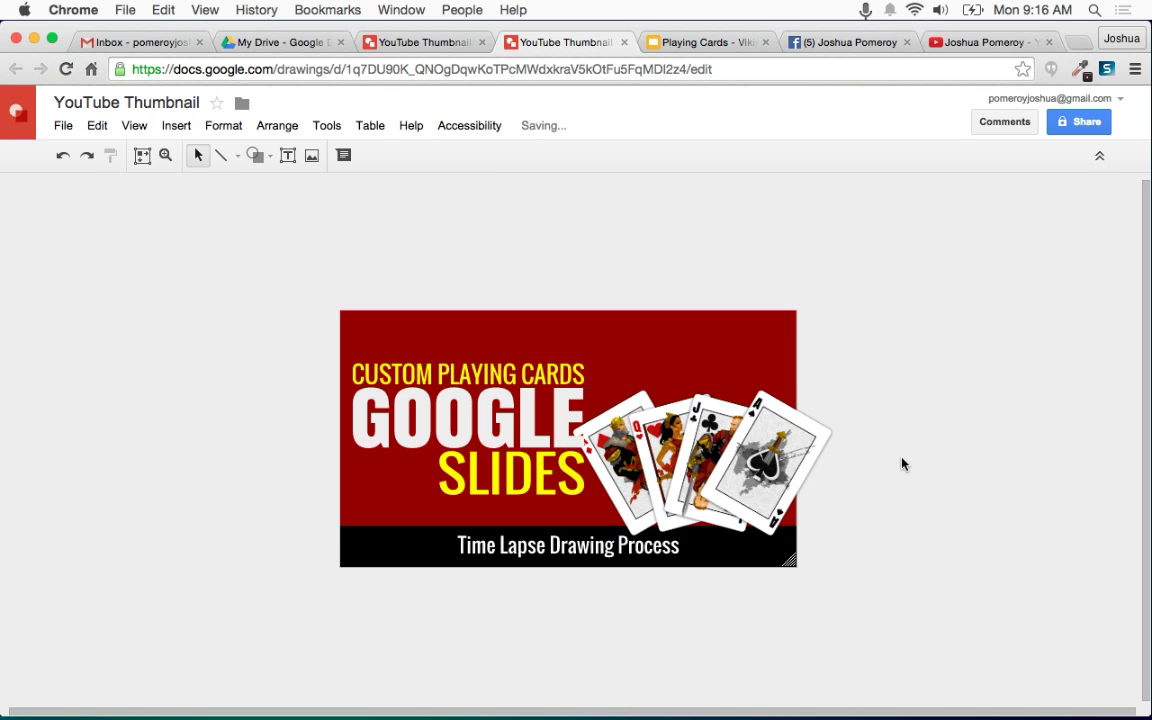
drag(678, 421, 746, 334)
drag(791, 435, 816, 363)
click(890, 446)
click(861, 411)
click(854, 391)
click(808, 395)
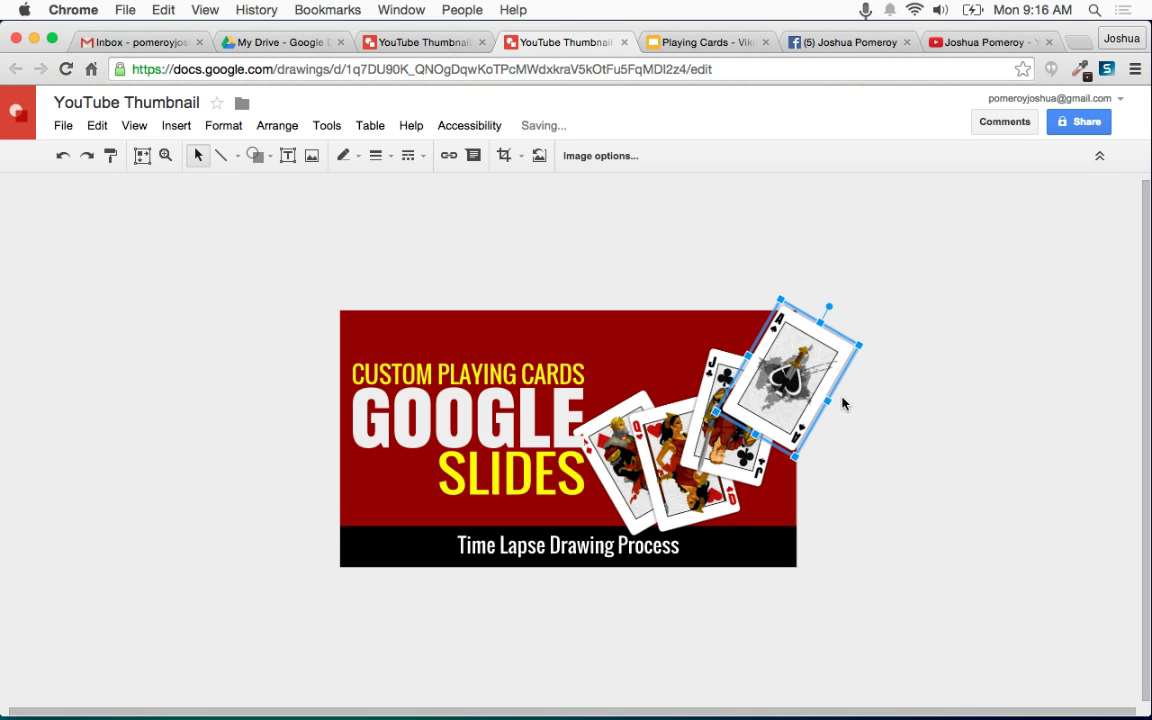
click(868, 468)
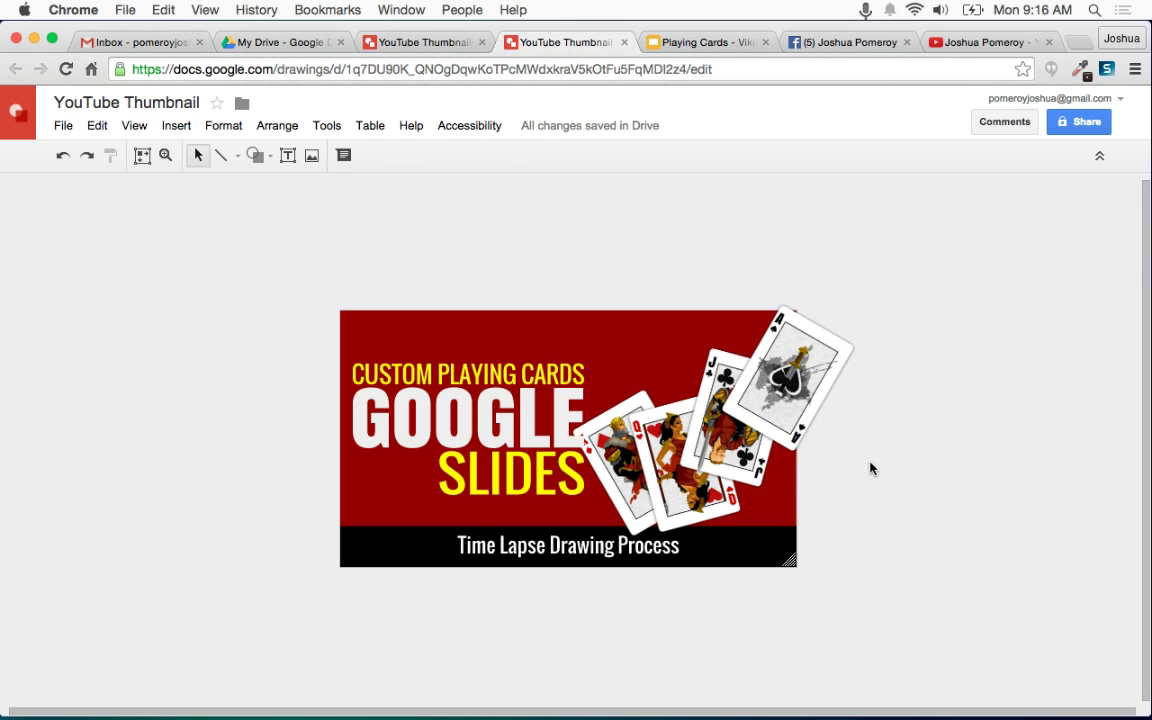
Nudge the King slightly right and up, and the Queen slightly right and down, to fine-tune the cascade.
key(super+alt+shift+j)
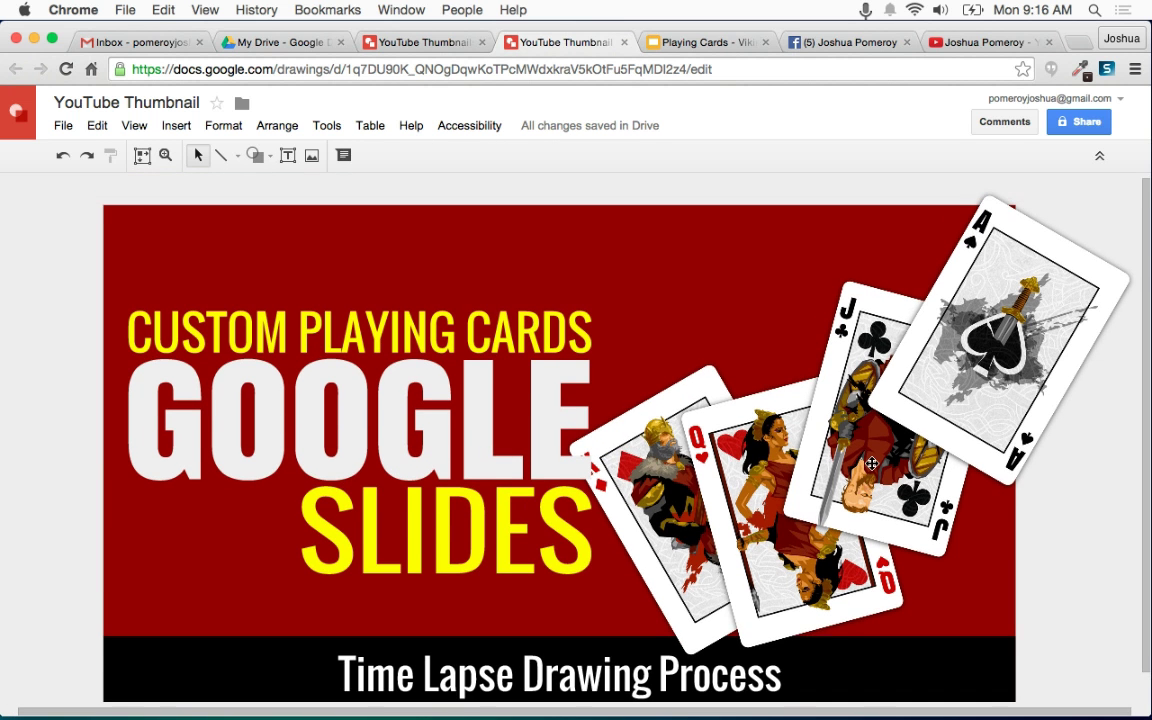
scroll(872, 463, down, 1)
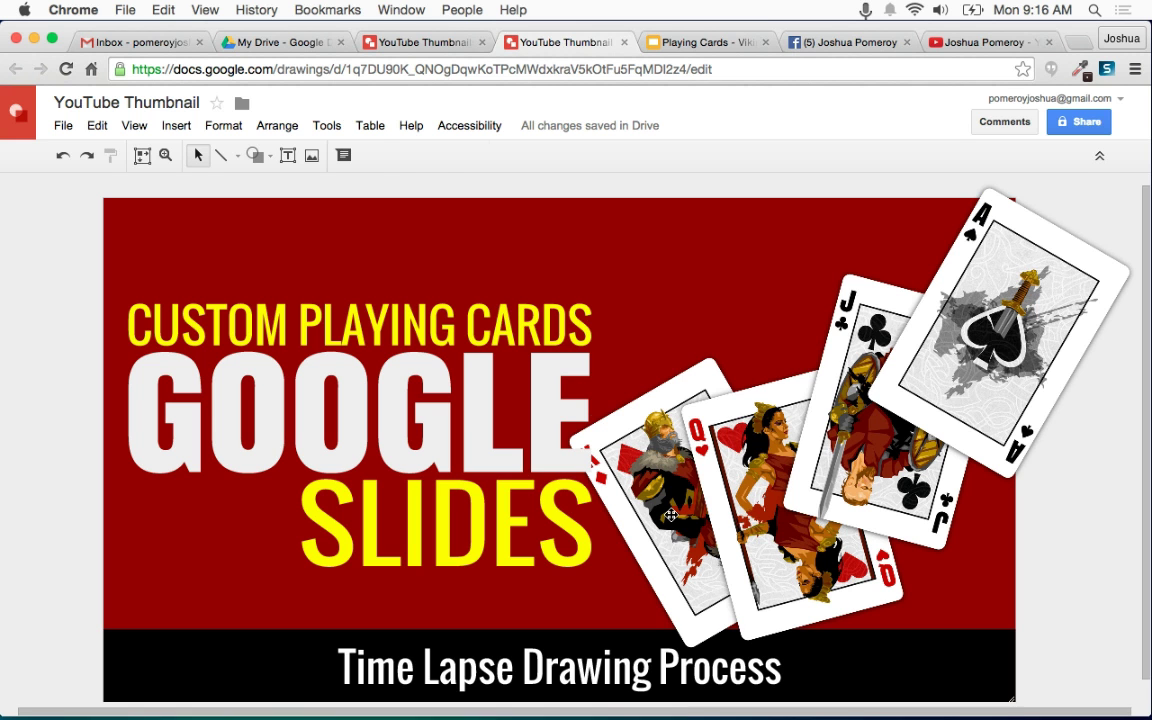
drag(607, 476, 669, 521)
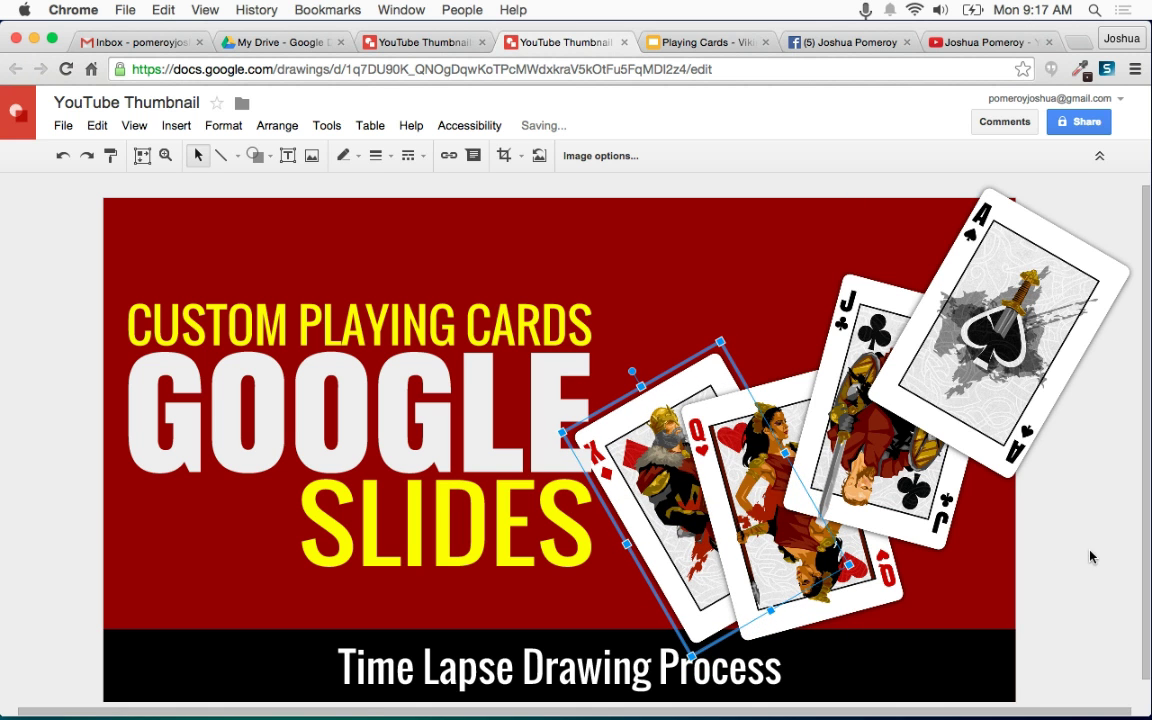
click(1066, 568)
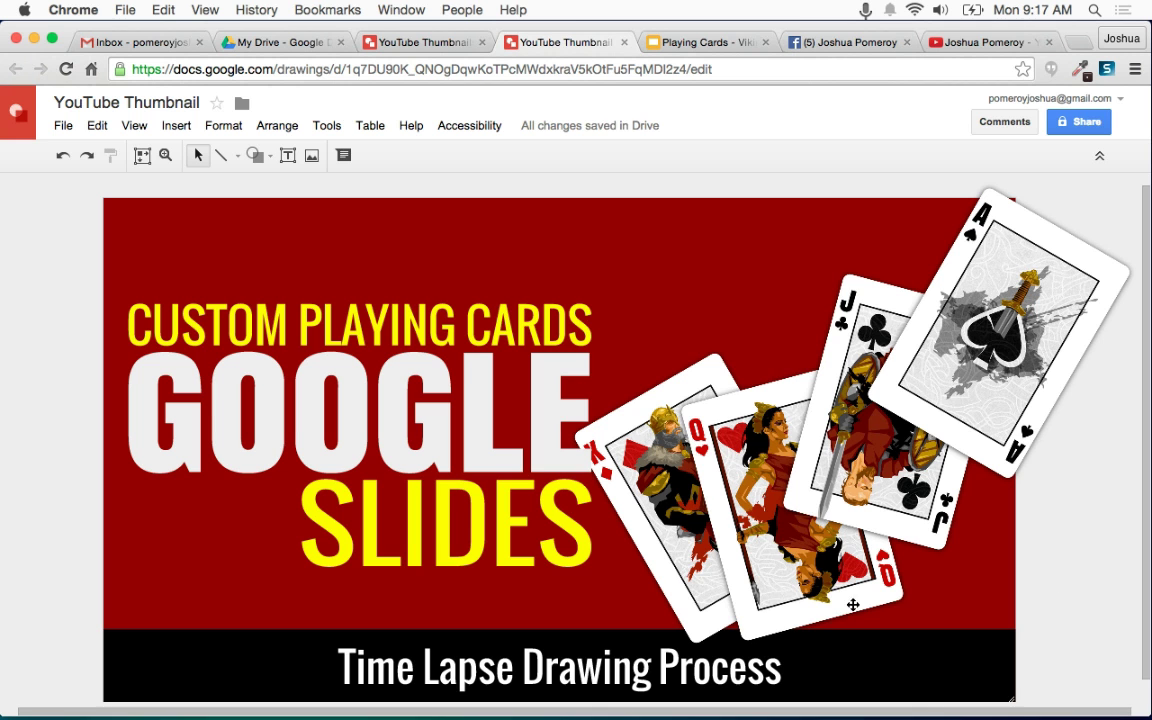
drag(832, 583, 836, 576)
click(1108, 542)
scroll(1096, 582, down, 1)
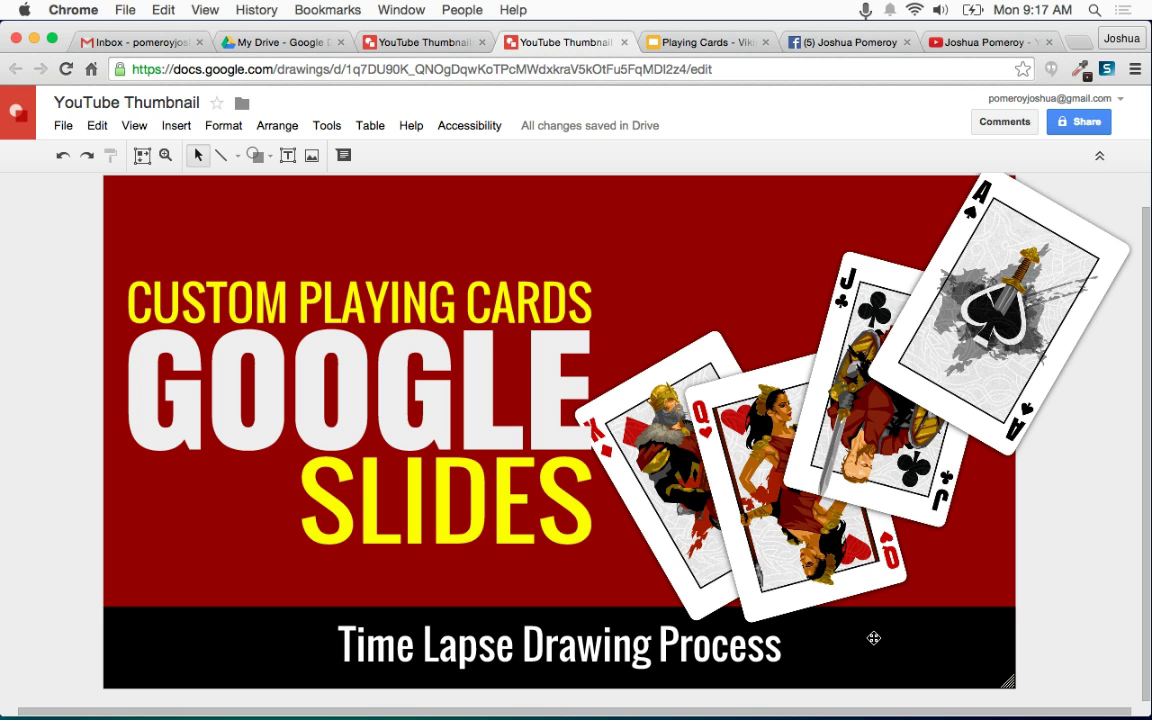
Replace the text on the black bar with "Behind The Scenes - Artwork Process".
click(599, 650)
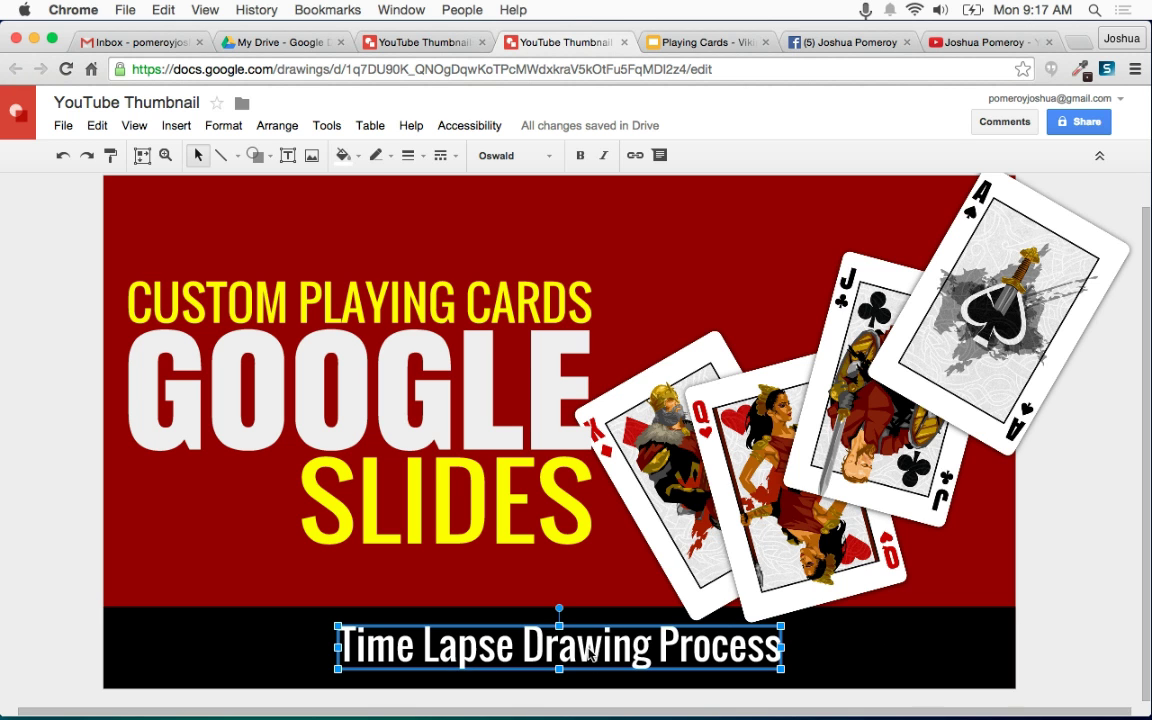
double_click(590, 655)
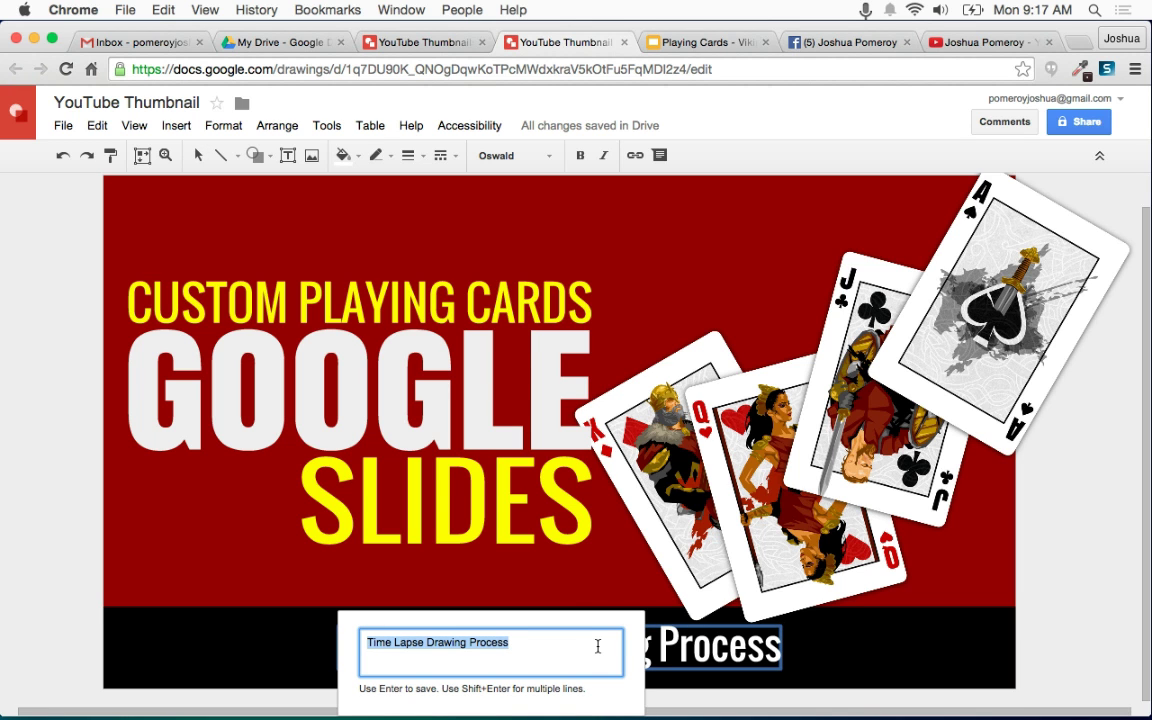
text(AR)
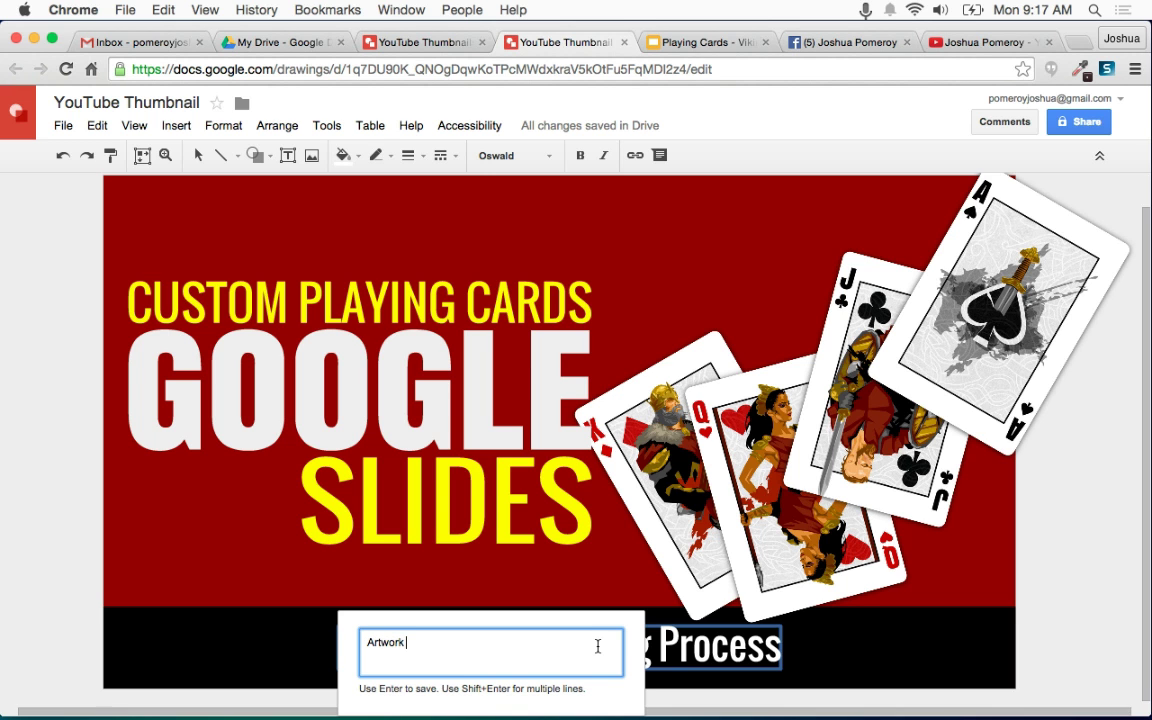
key(super+a)
text(B)
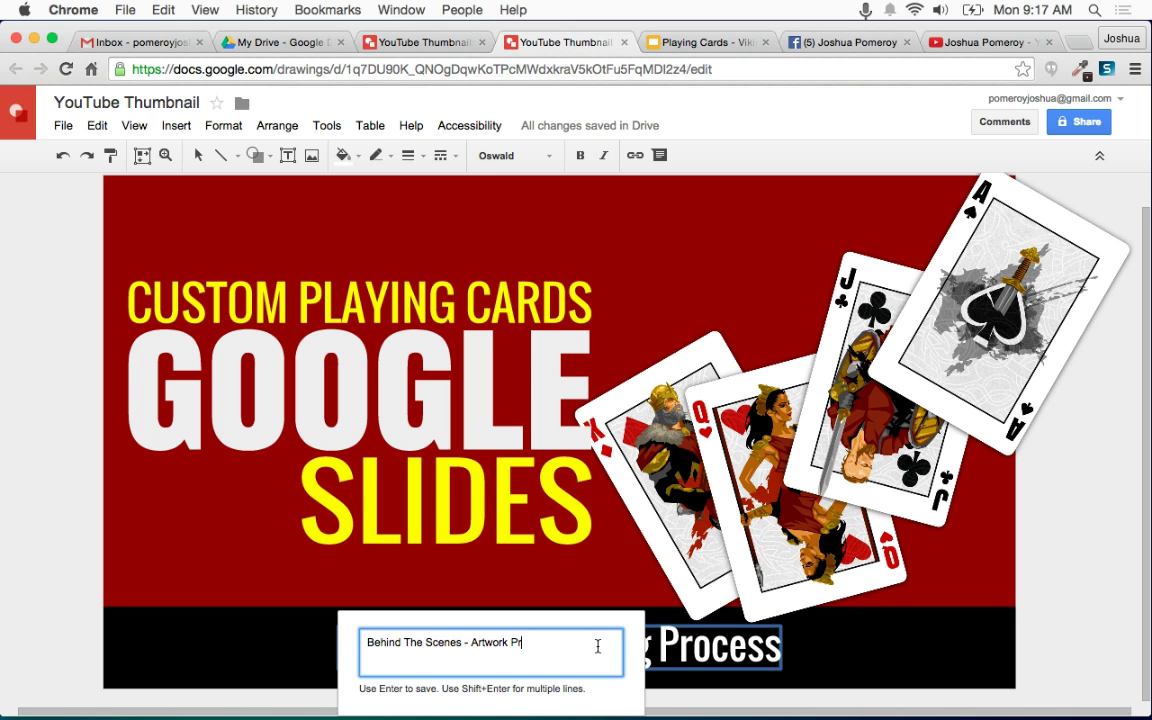
key(Return)
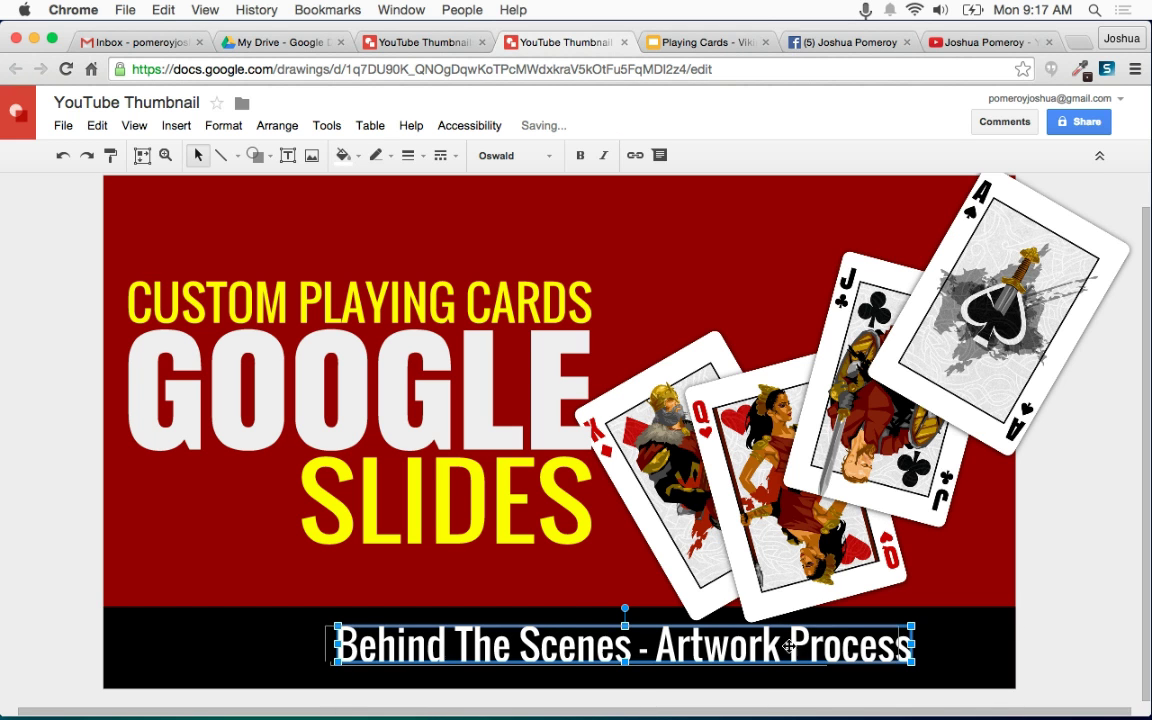
Shift the new caption left along the black bar and center it horizontally on the page.
drag(796, 646, 734, 648)
click(276, 125)
mouse_move(342, 241)
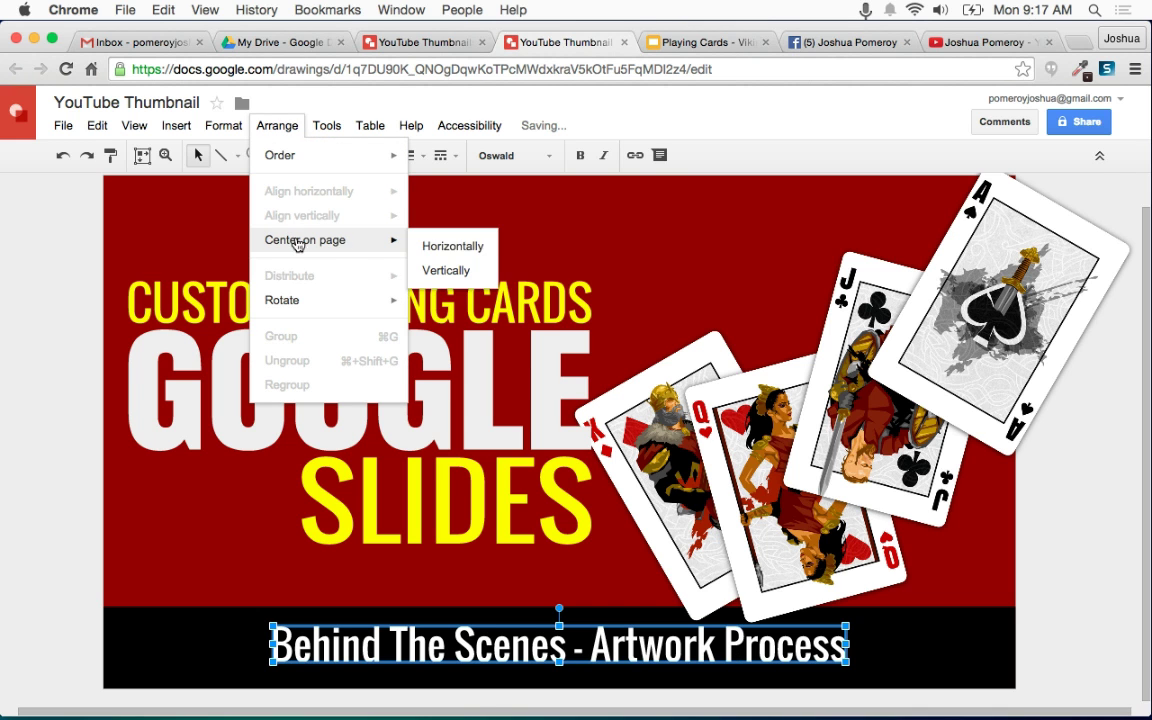
click(452, 247)
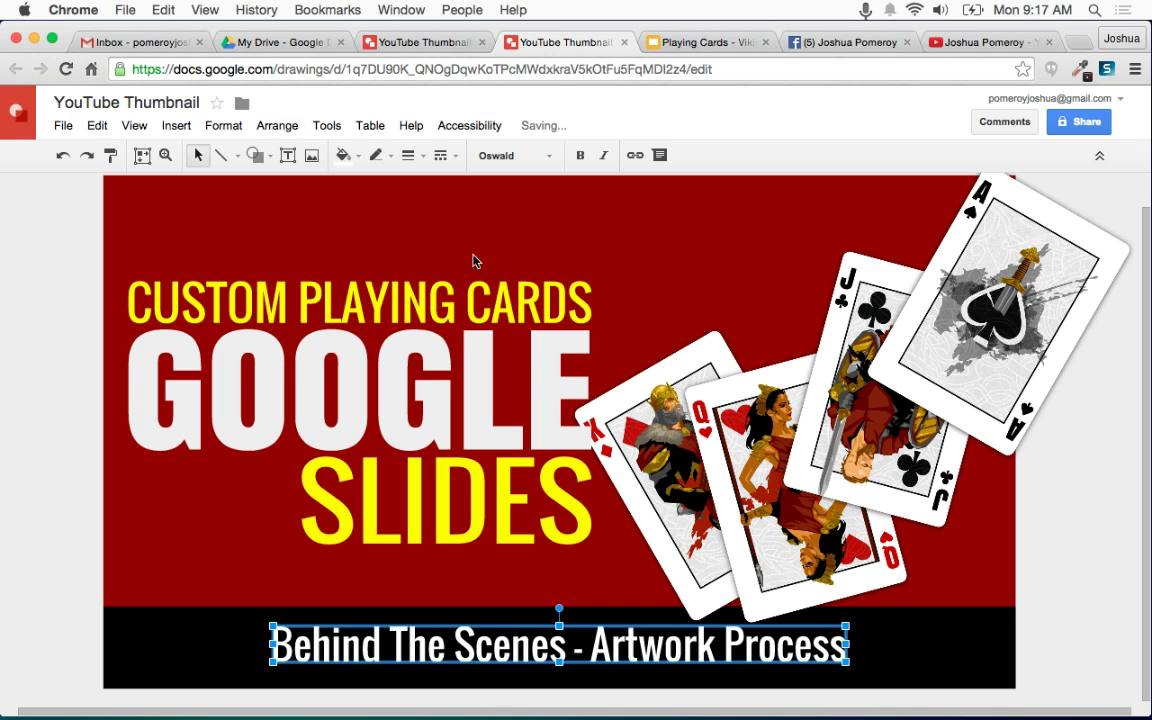
click(1090, 605)
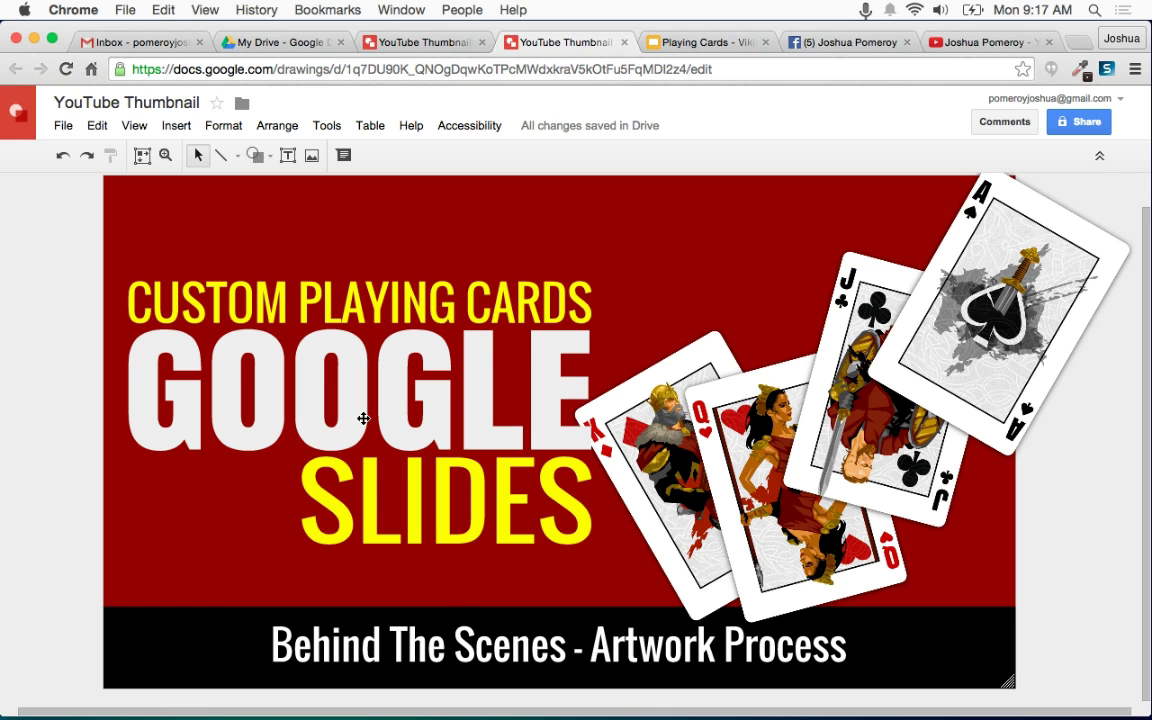
key(super+alt+minus)
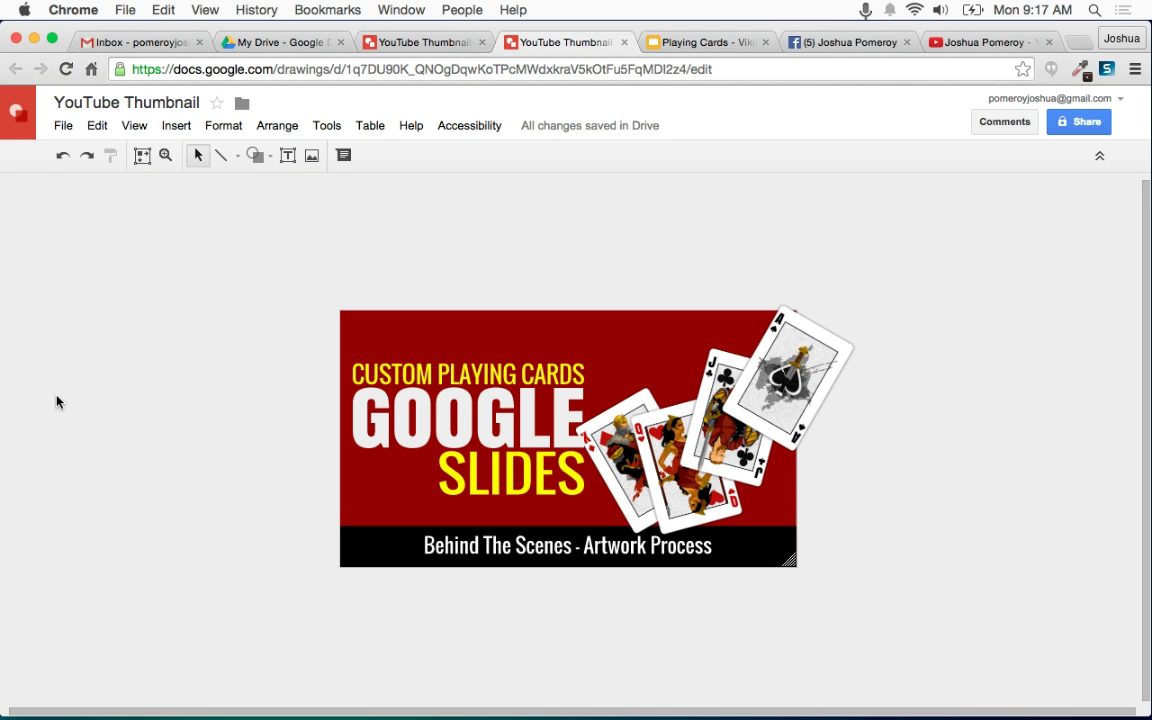
Switch to the YouTube channel page, examine the thumbnails of the existing videos for comparison, and return to the thumbnail drawing.
click(972, 42)
scroll(270, 473, up, 1)
scroll(270, 478, down, 3)
scroll(271, 482, down, 2)
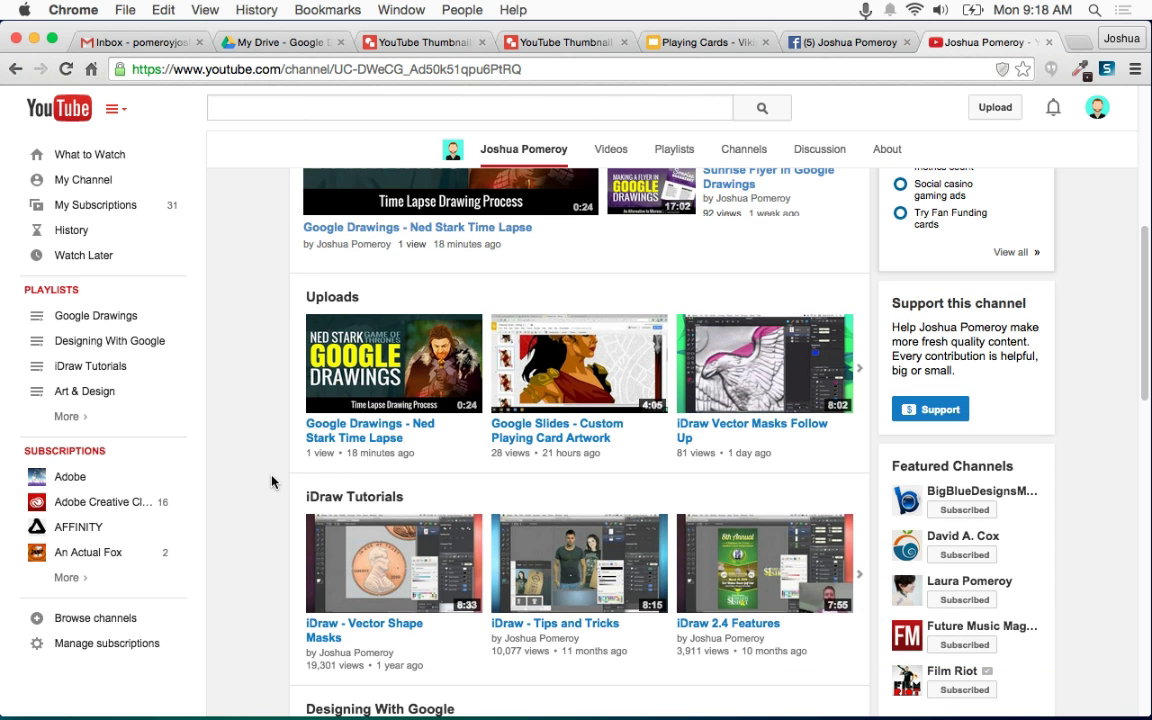
scroll(271, 482, up, 2)
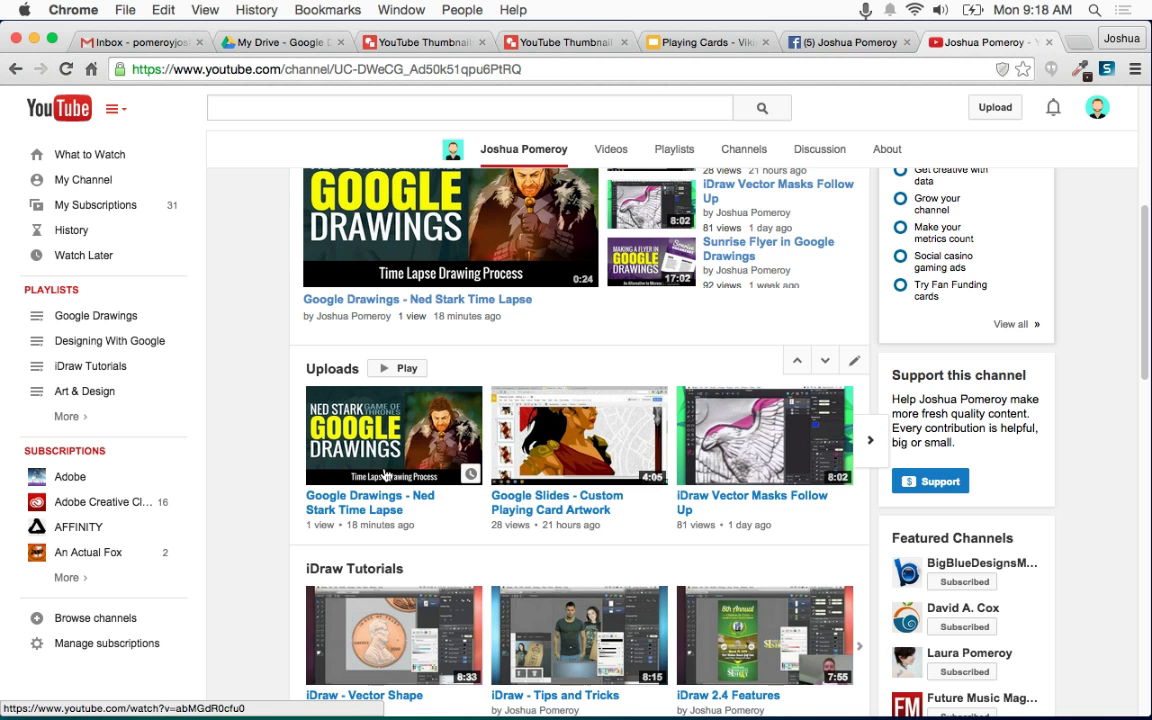
scroll(385, 475, down, 14)
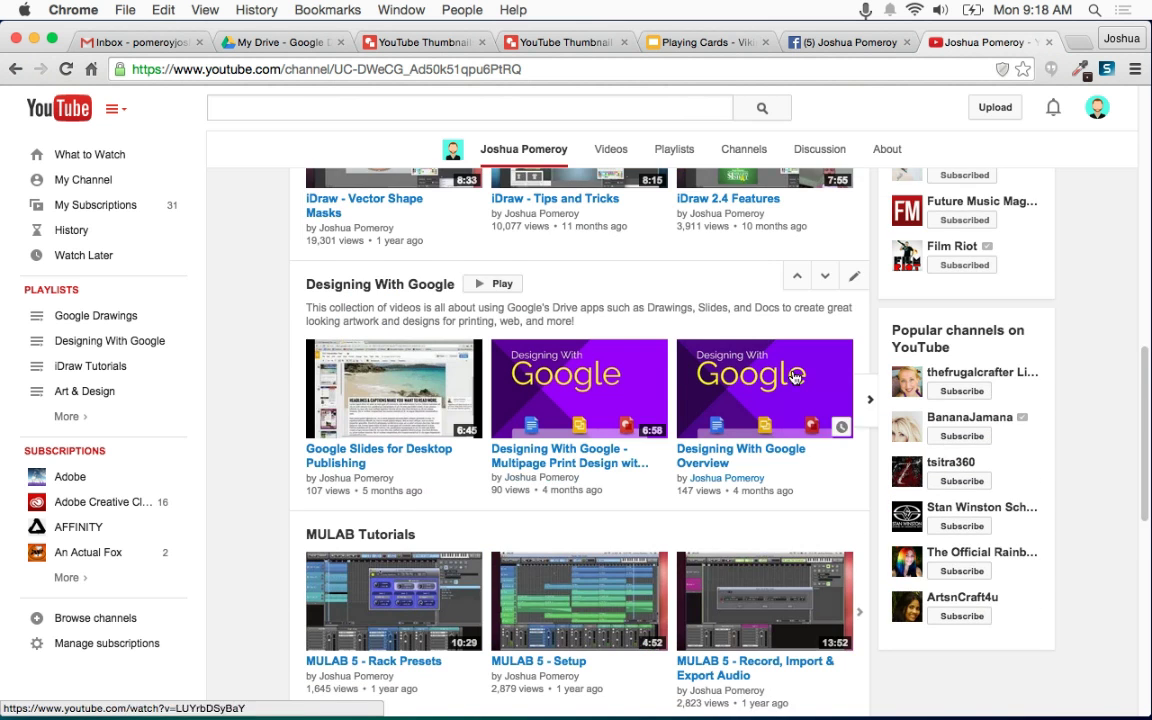
scroll(588, 443, up, 10)
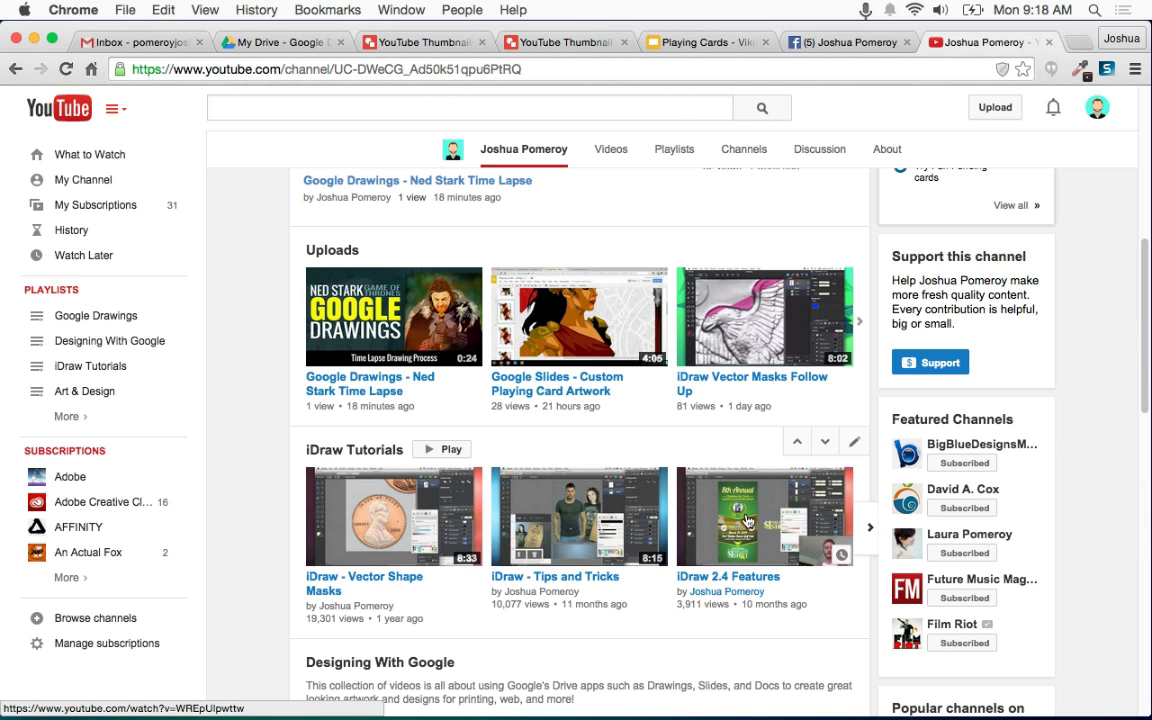
scroll(251, 440, down, 2)
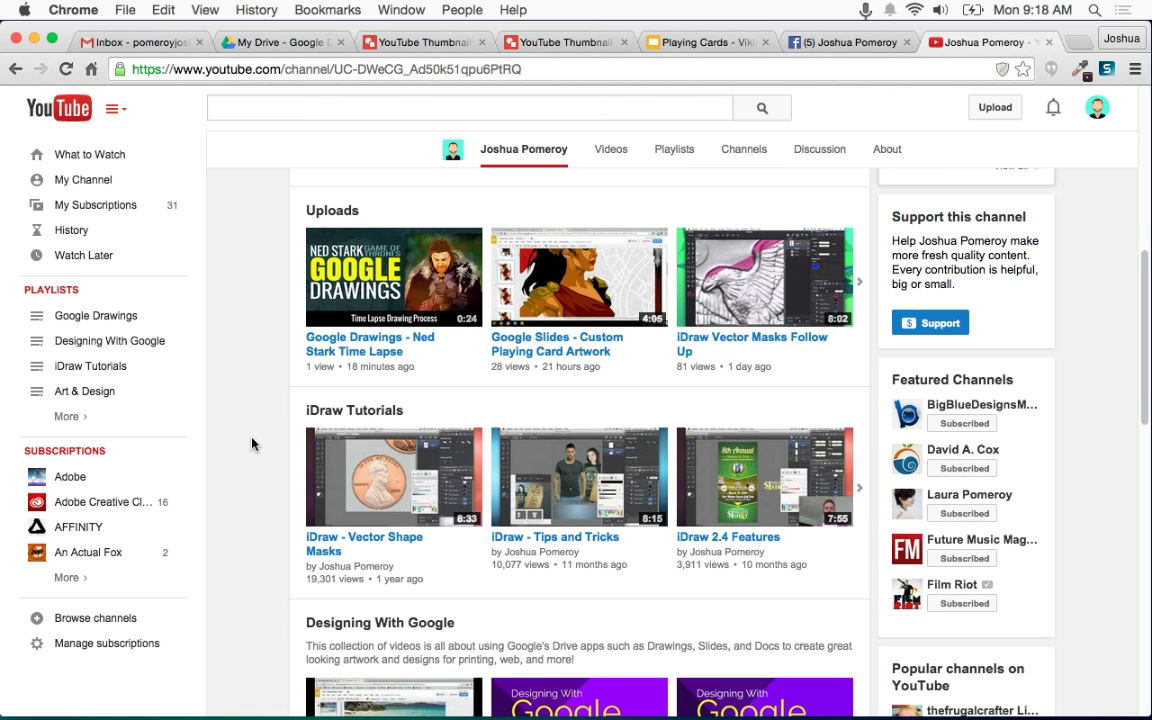
scroll(252, 443, down, 1)
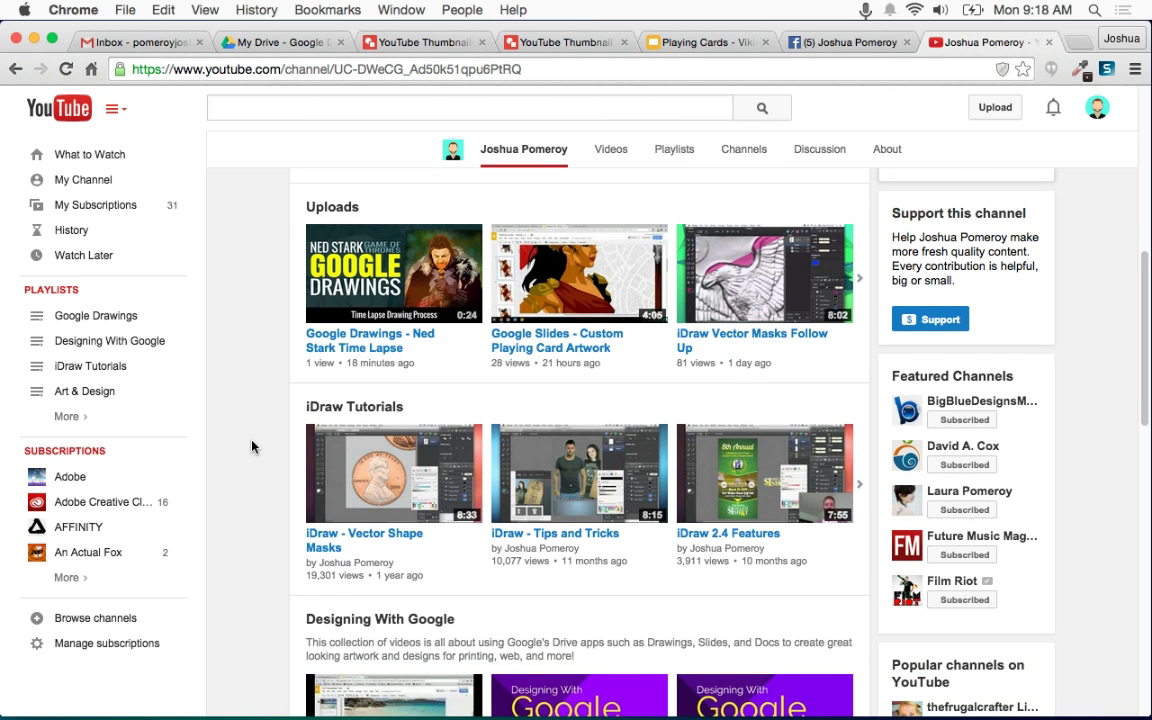
scroll(251, 446, down, 2)
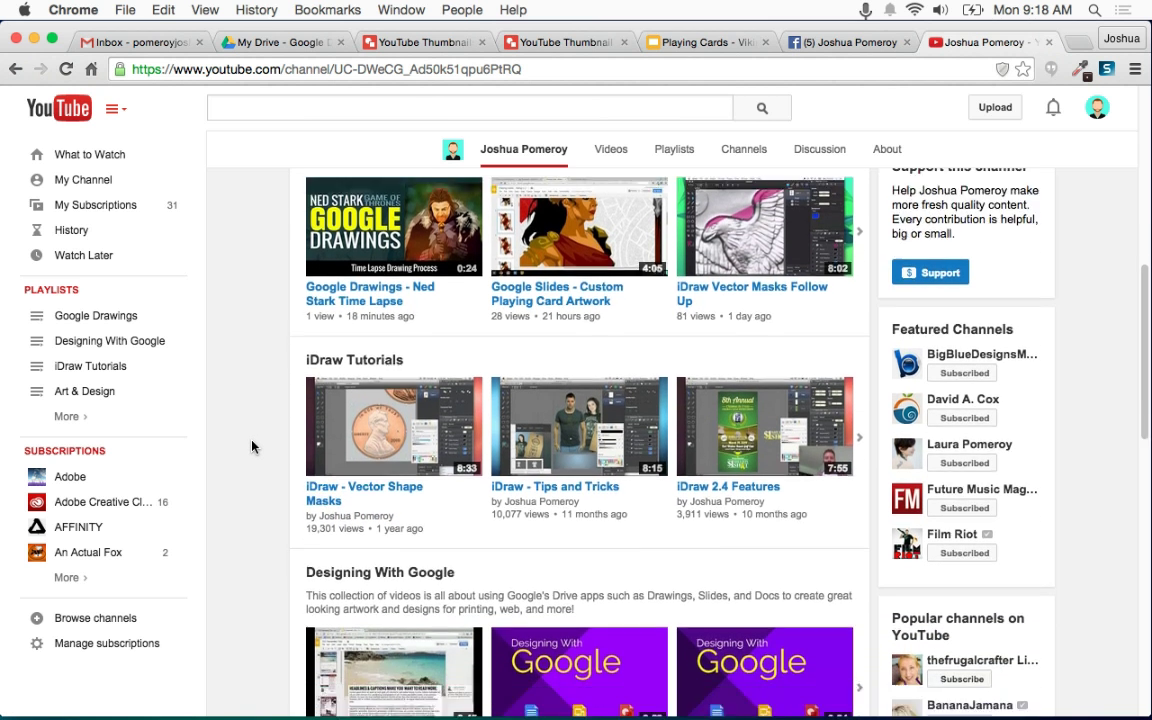
scroll(251, 446, down, 2)
scroll(252, 447, down, 10)
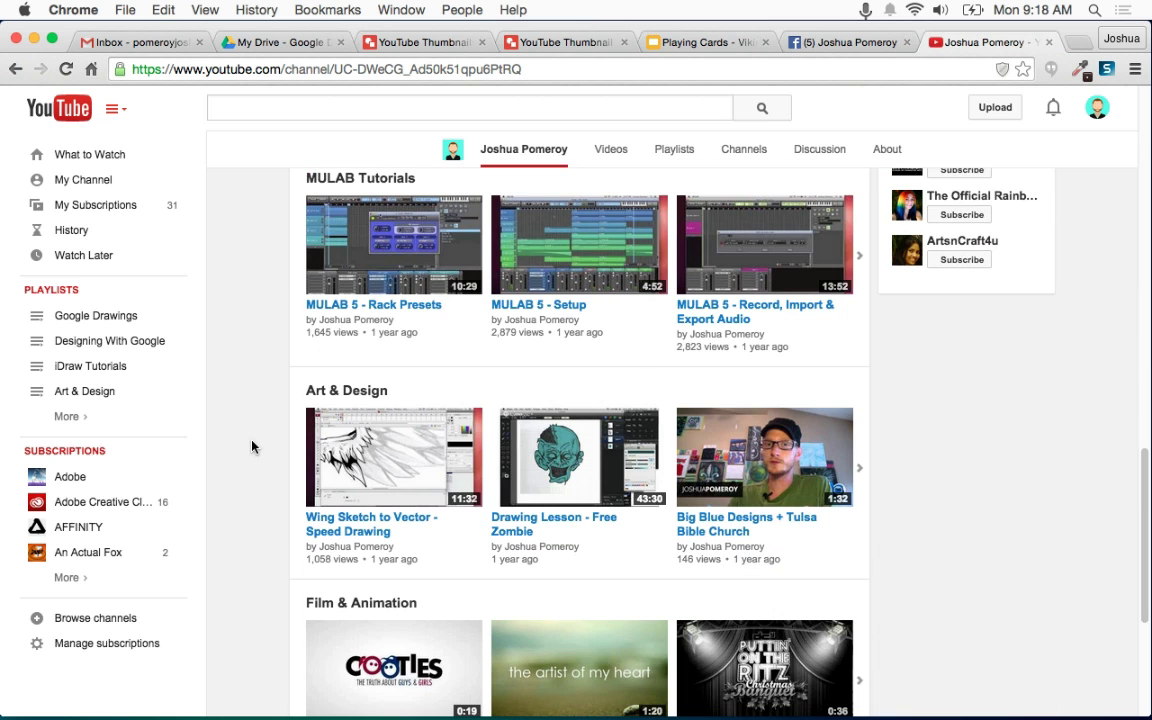
scroll(252, 447, down, 5)
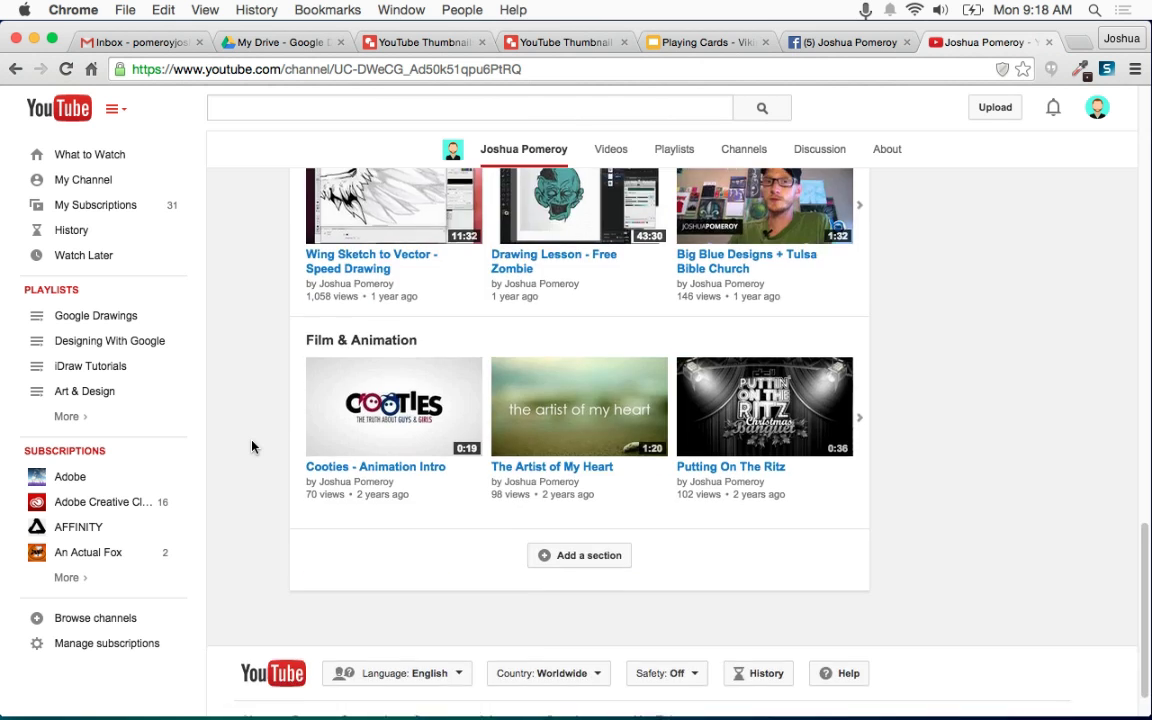
scroll(252, 447, up, 12)
scroll(252, 447, up, 11)
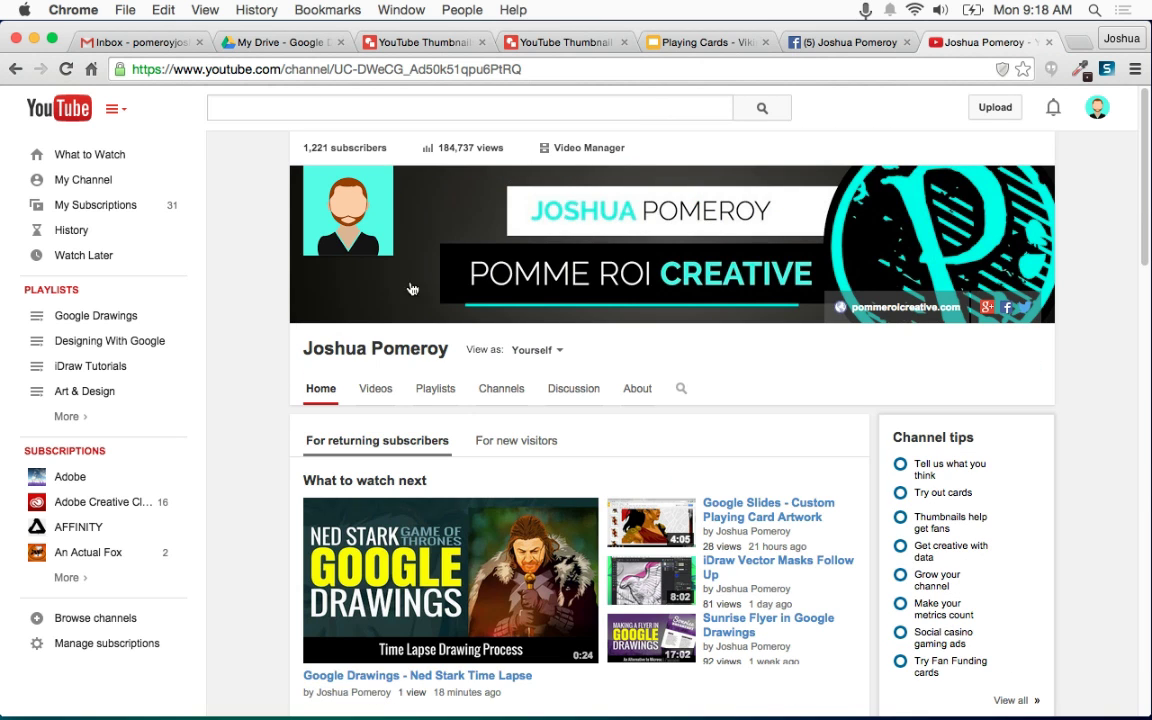
scroll(614, 395, down, 10)
scroll(614, 395, up, 4)
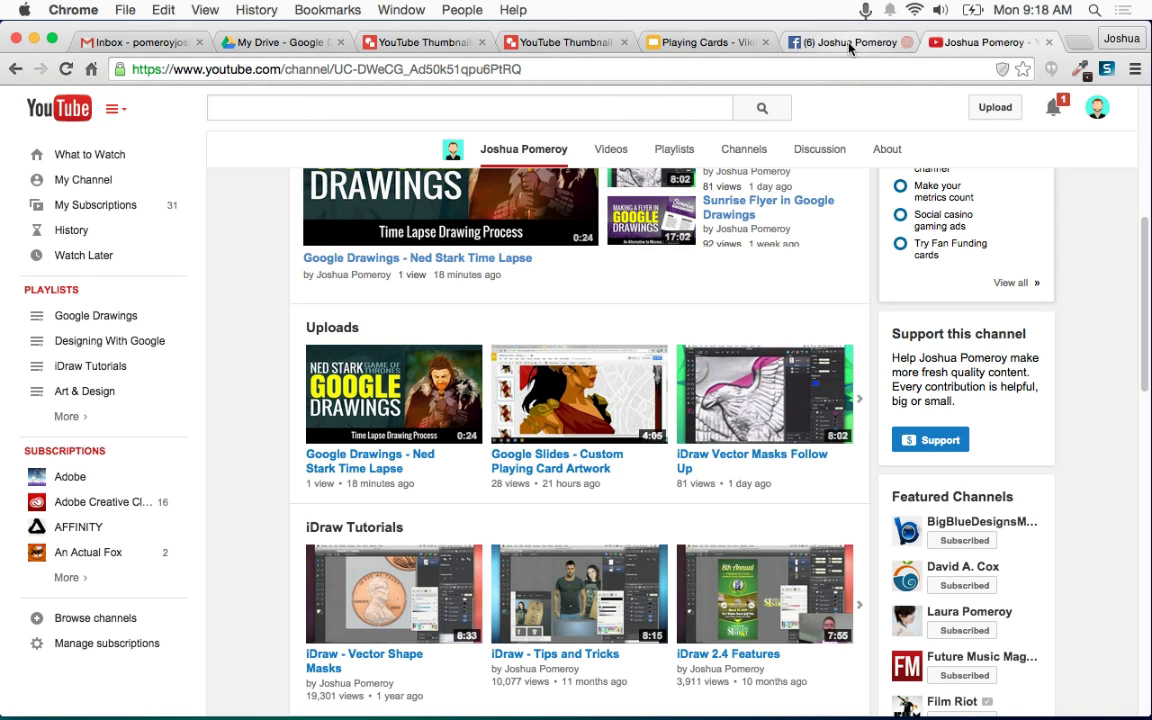
click(584, 44)
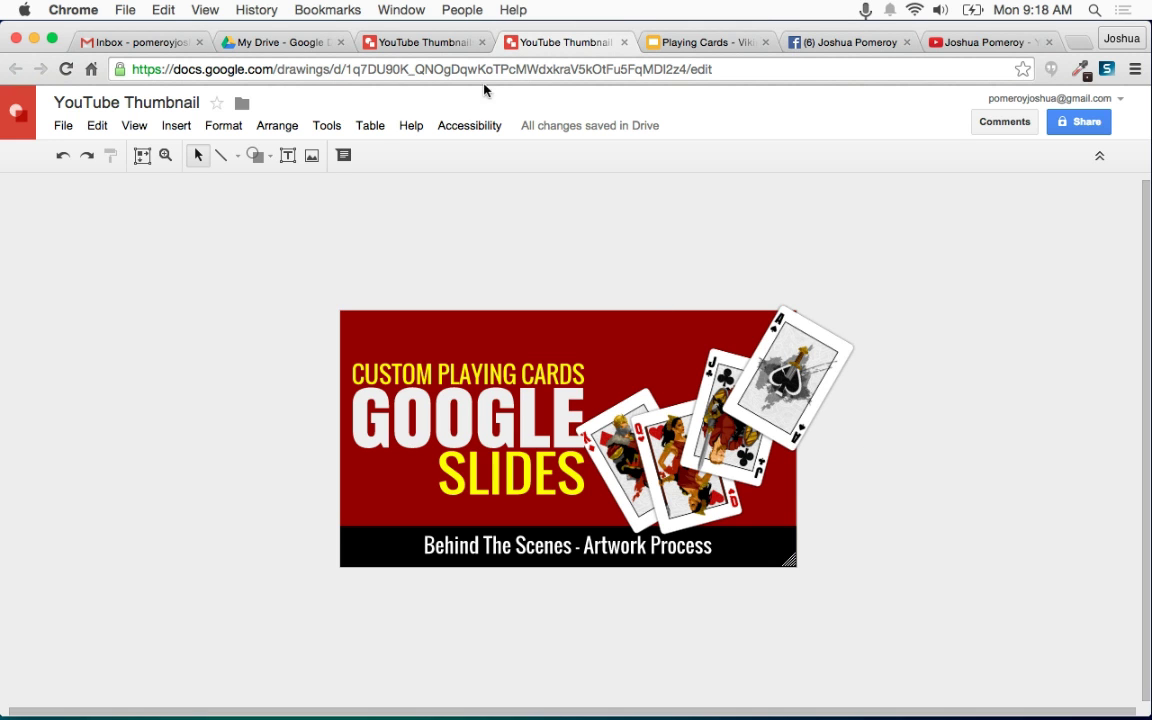
Switch to the Facebook profile and search its timeline for the playing card post with the Jack of Hearts artwork.
click(850, 42)
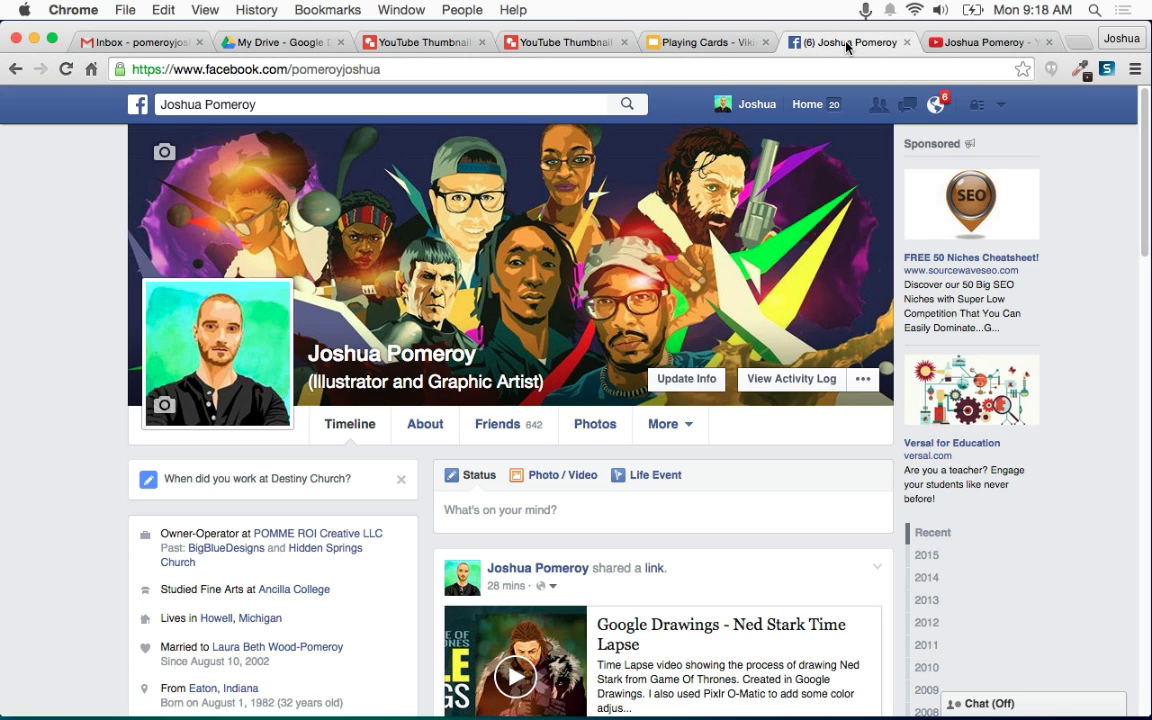
click(937, 106)
click(938, 113)
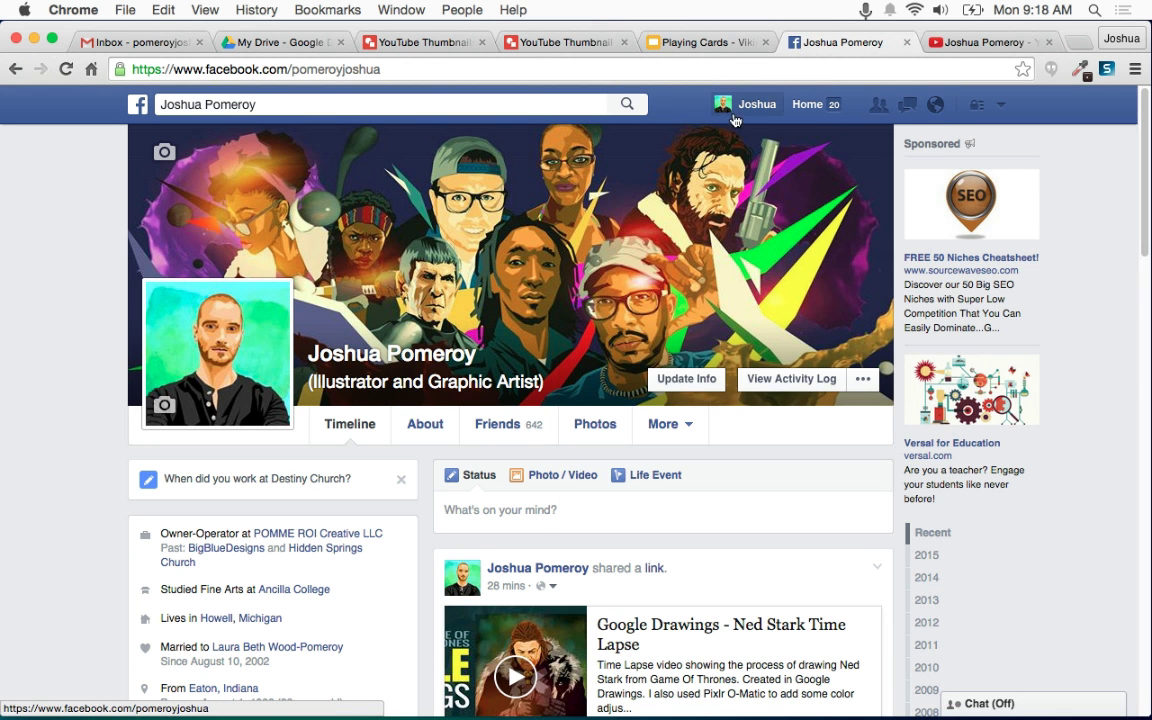
scroll(585, 404, down, 10)
scroll(585, 404, down, 15)
scroll(585, 404, down, 15)
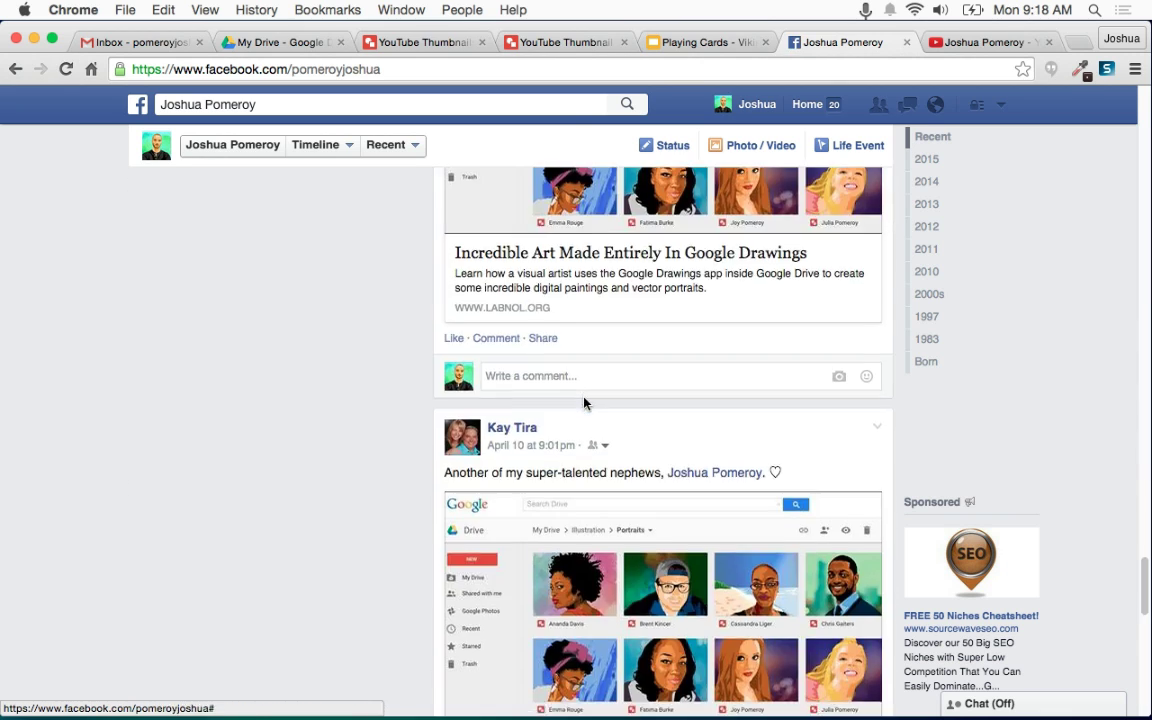
scroll(585, 404, down, 15)
scroll(585, 404, down, 12)
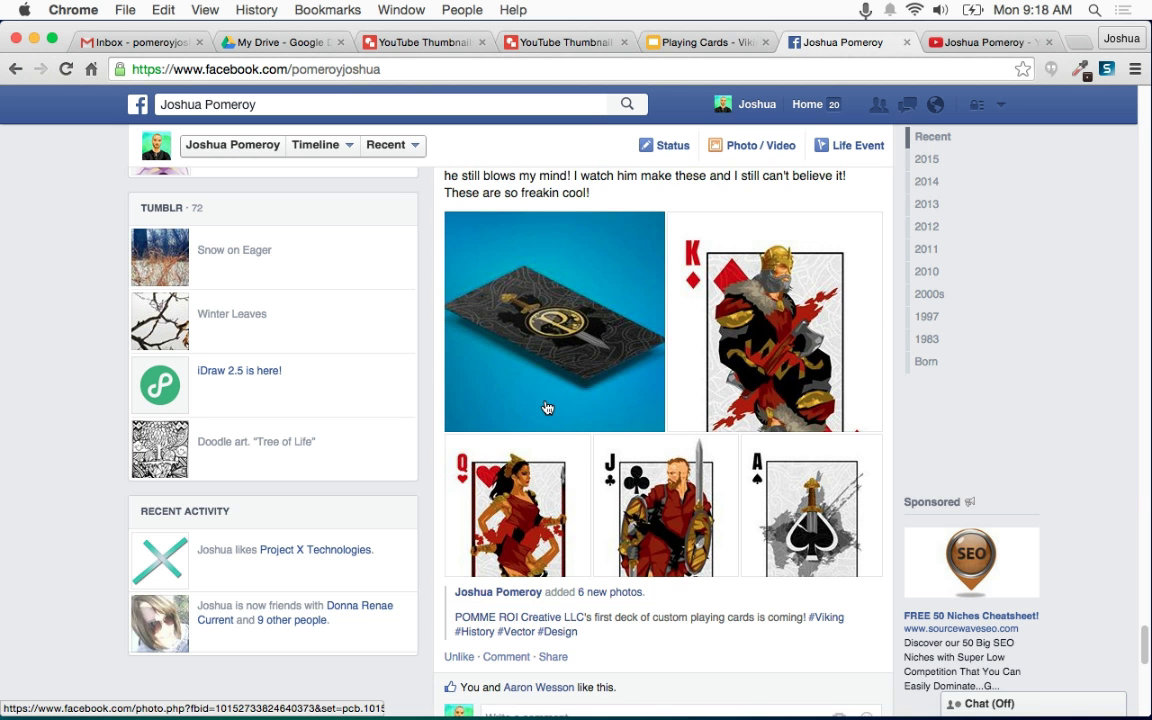
scroll(585, 404, down, 2)
scroll(547, 407, down, 12)
scroll(547, 407, down, 3)
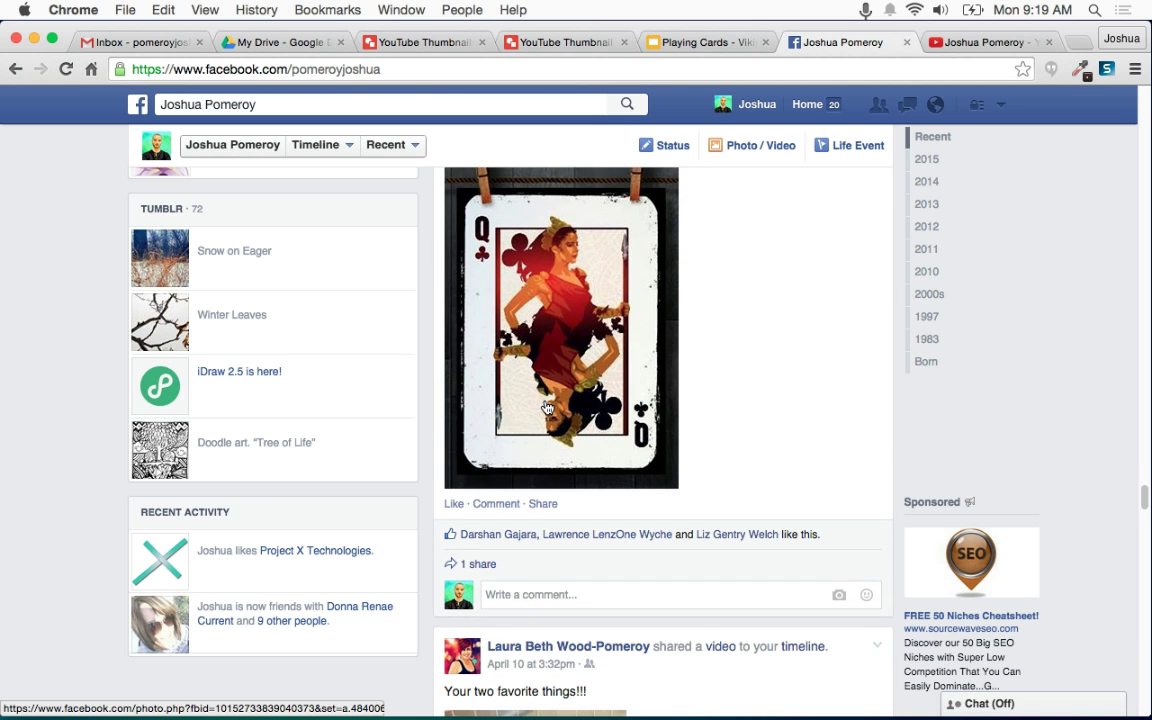
scroll(547, 407, down, 20)
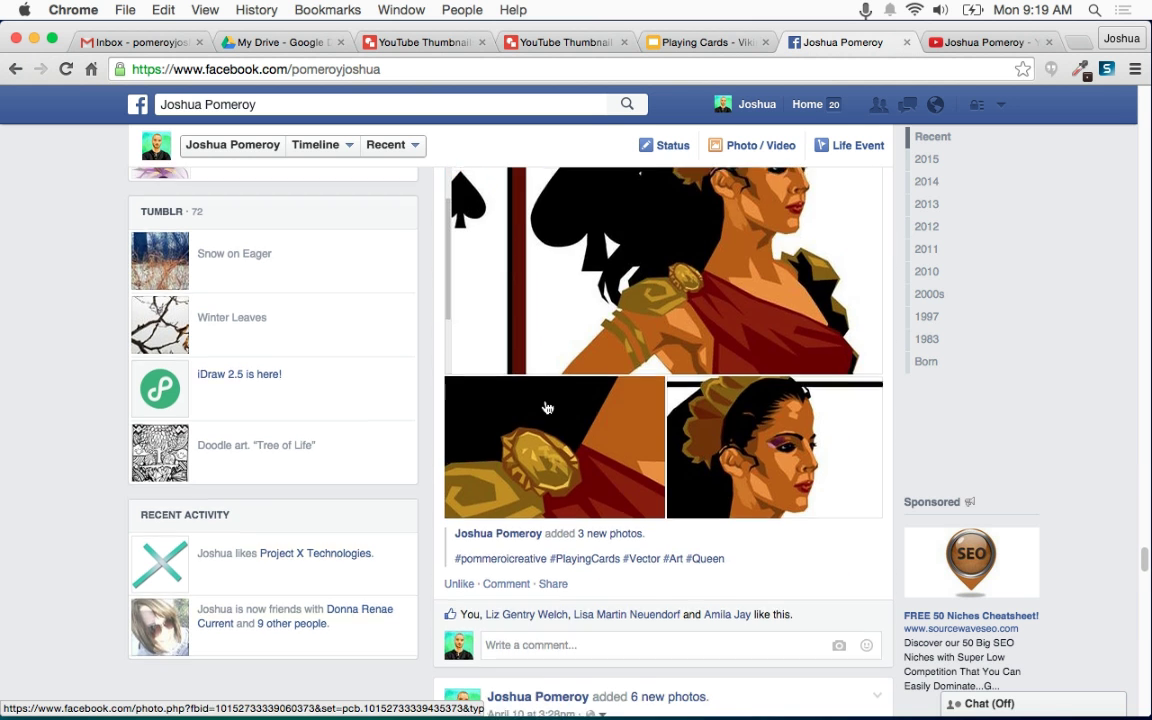
scroll(573, 437, down, 5)
scroll(573, 437, down, 20)
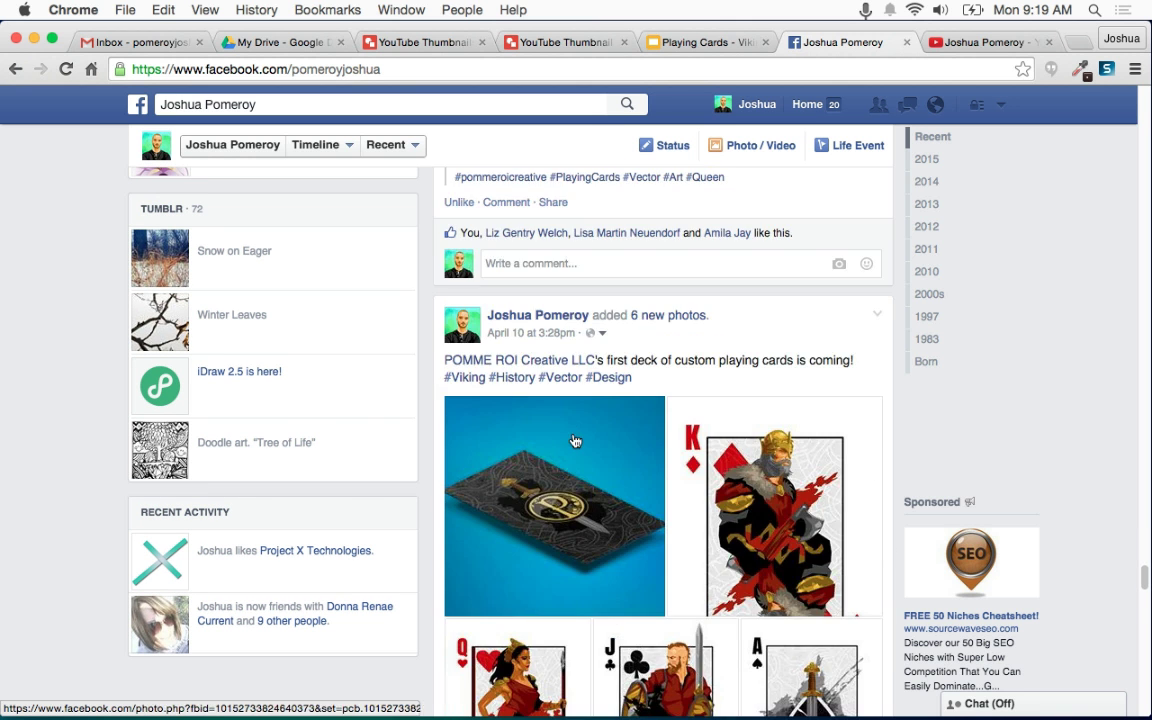
scroll(575, 441, down, 4)
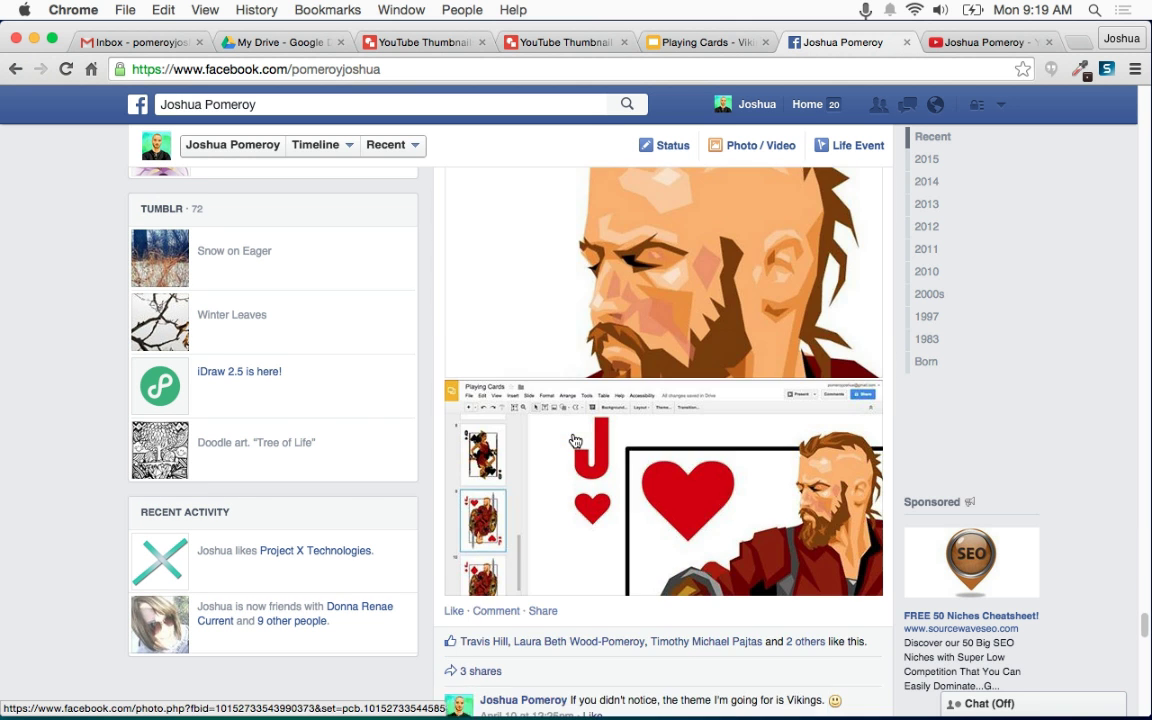
Open the post's Jack of Hearts screenshot in the photo viewer and copy the image.
click(758, 483)
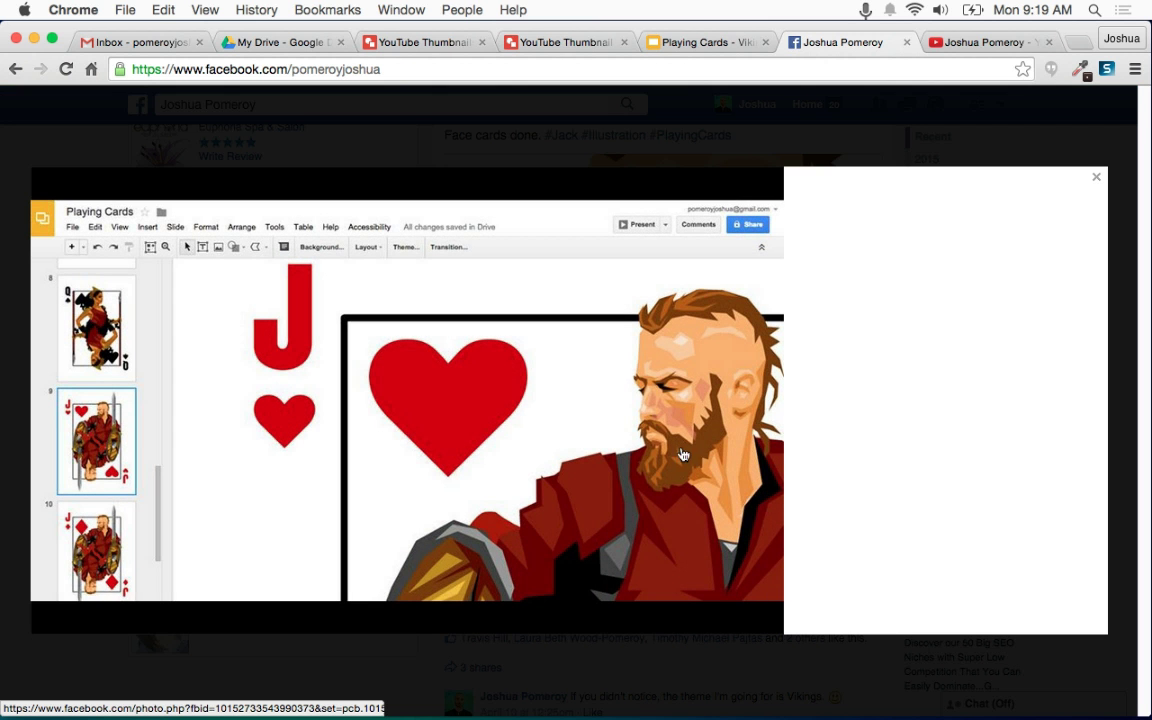
click(75, 400)
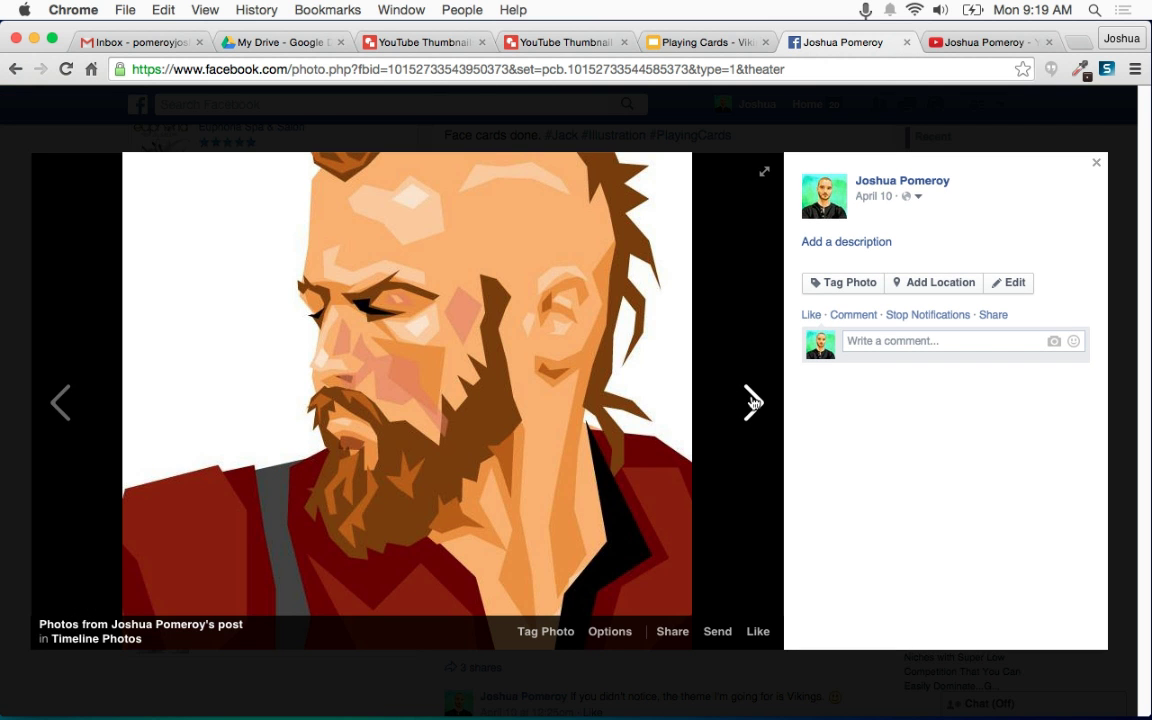
click(754, 402)
right_click(484, 378)
click(620, 418)
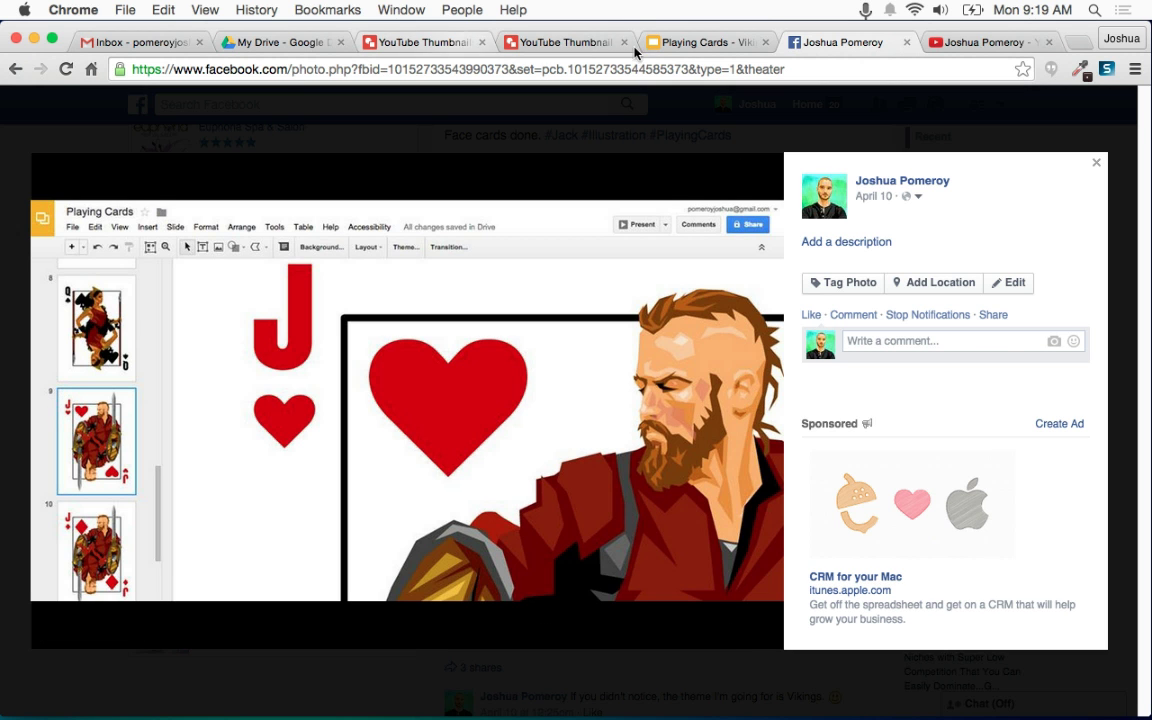
Switch back to the YouTube Thumbnail drawing with the playing cards and paste the copied Jack of Hearts screenshot.
click(424, 44)
click(563, 45)
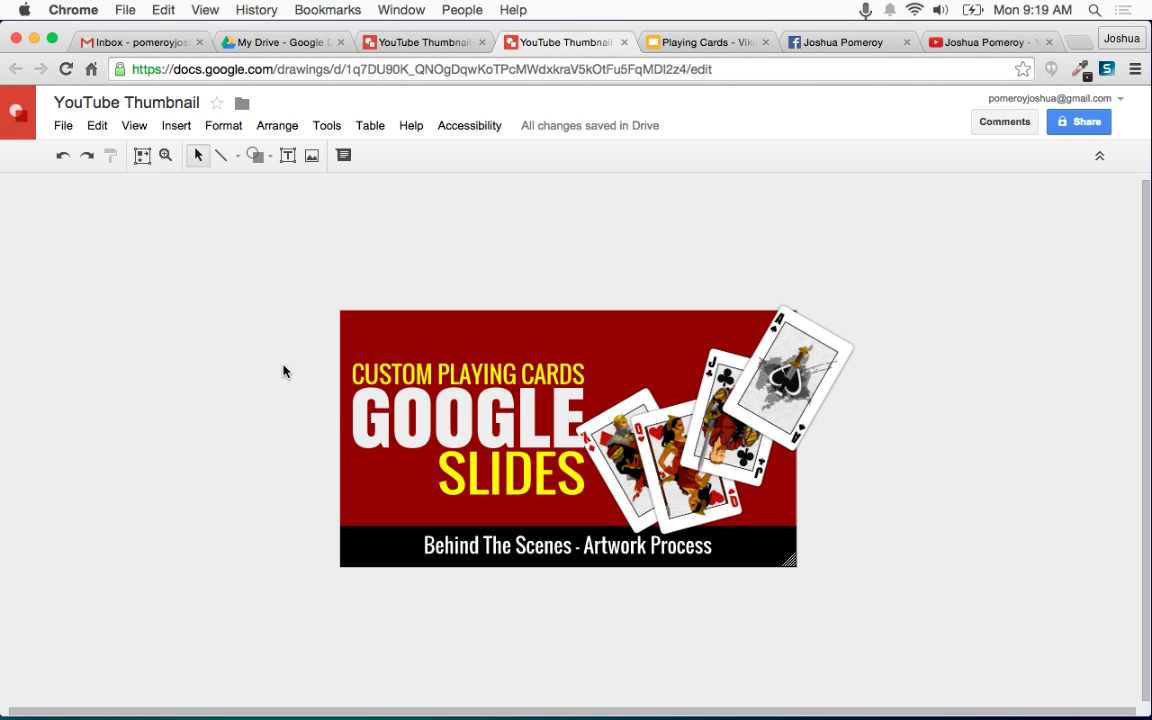
key(cmd+v)
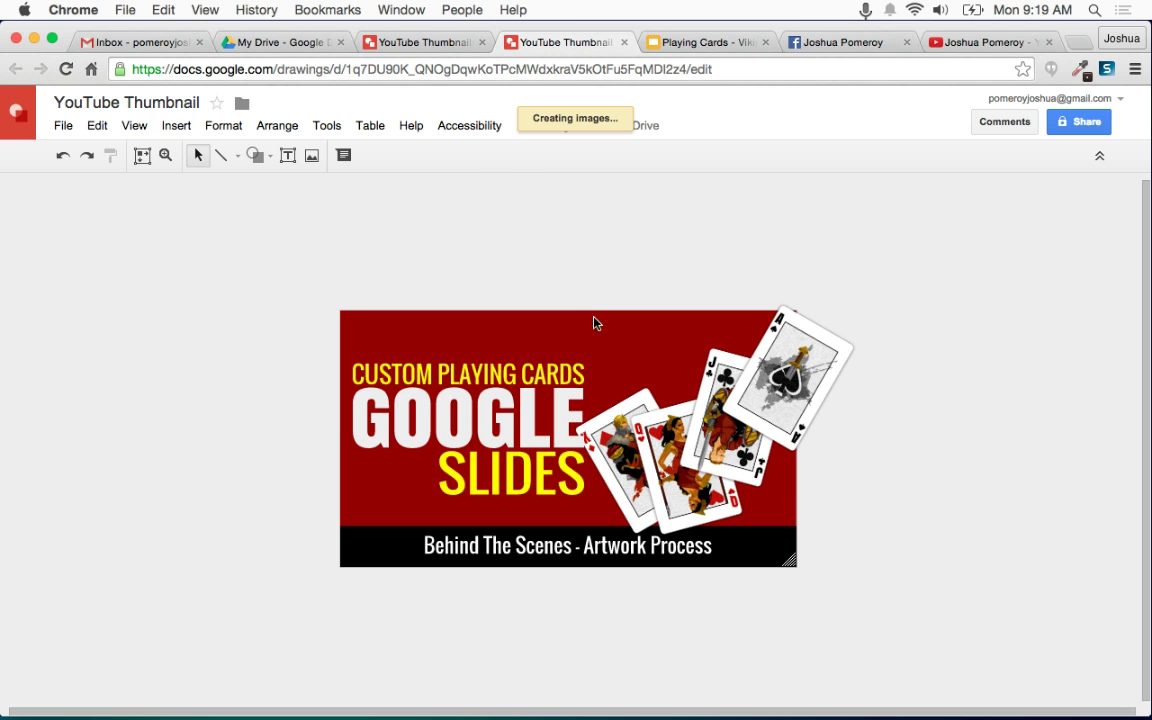
Move the pasted Jack of Hearts screenshot off the canvas and crop away its slide list and browser toolbar.
drag(504, 337, 517, 198)
drag(520, 245, 260, 275)
double_click(201, 259)
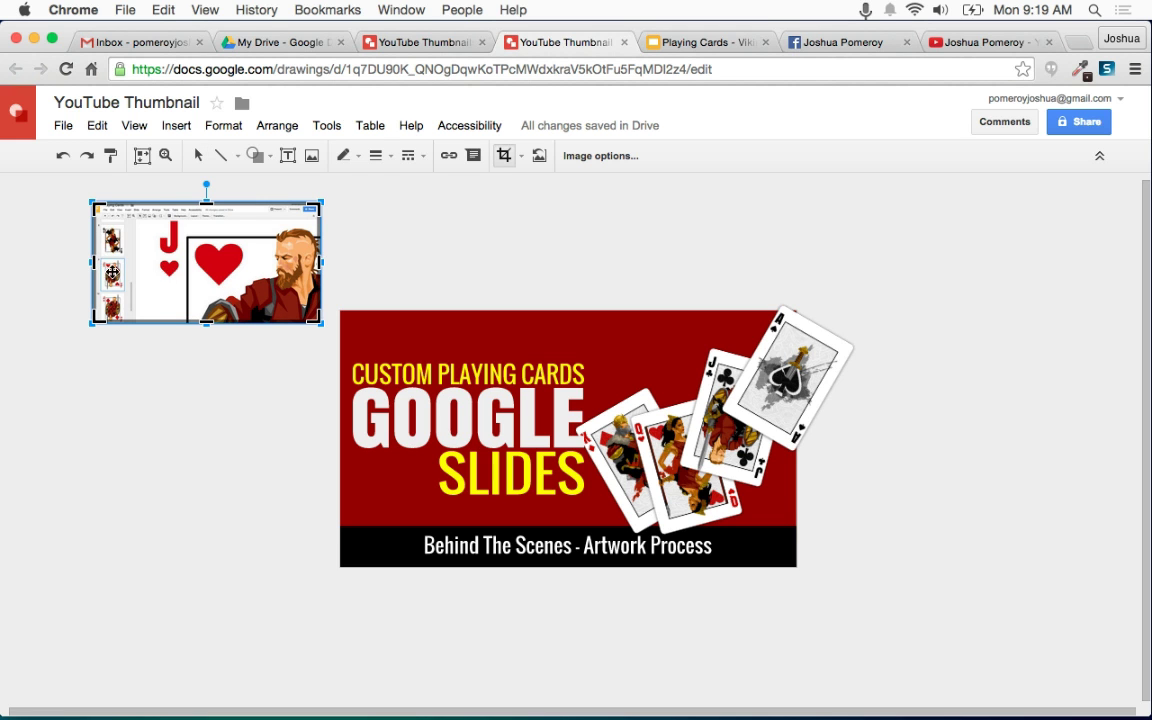
drag(93, 262, 139, 265)
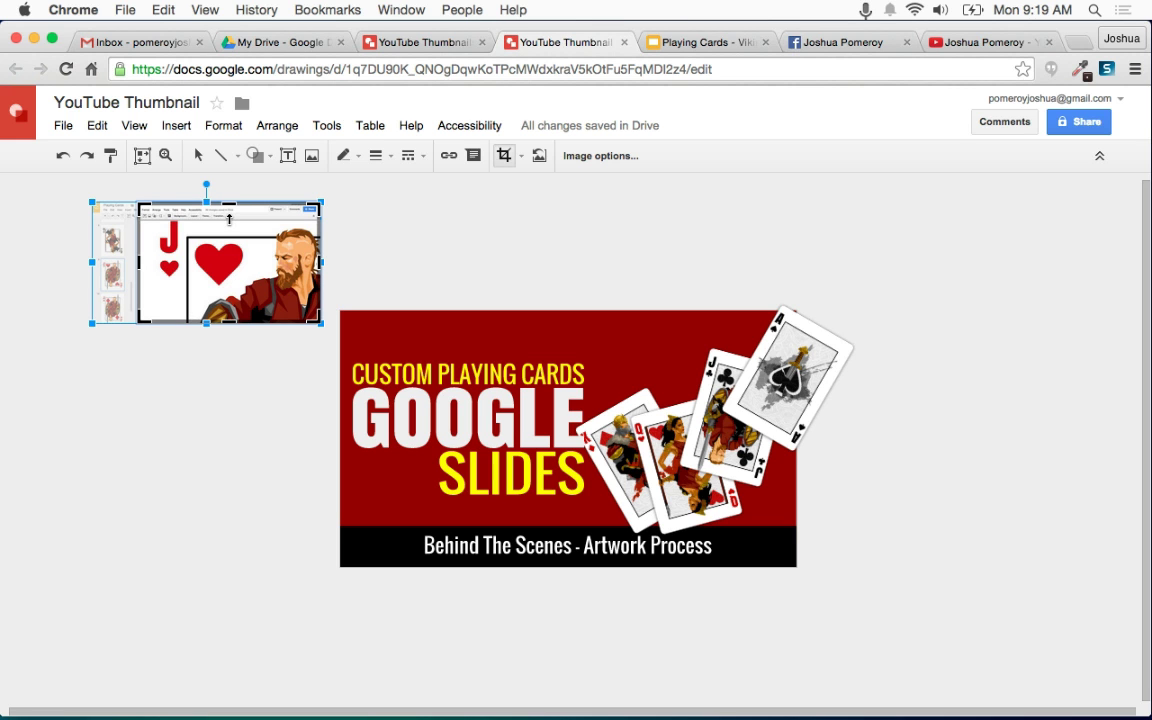
key(Return)
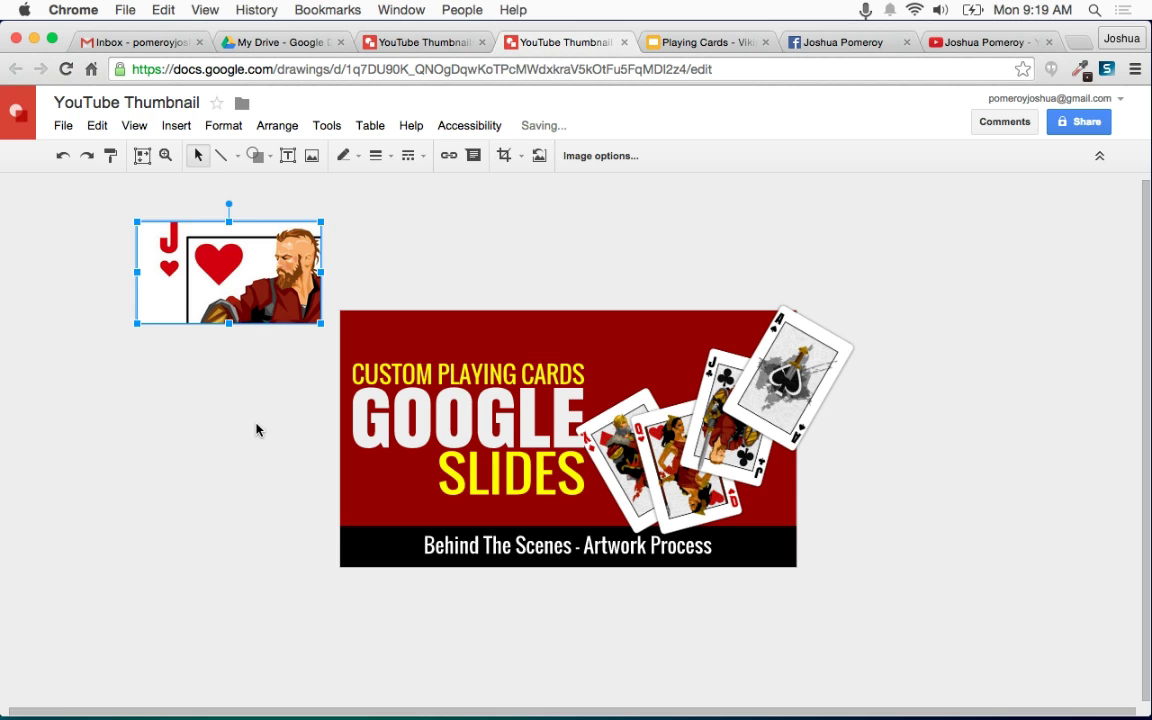
Align the cropped Jack of Hearts image with the canvas's upper-left corner and enlarge it to span the full canvas width.
click(257, 413)
click(231, 262)
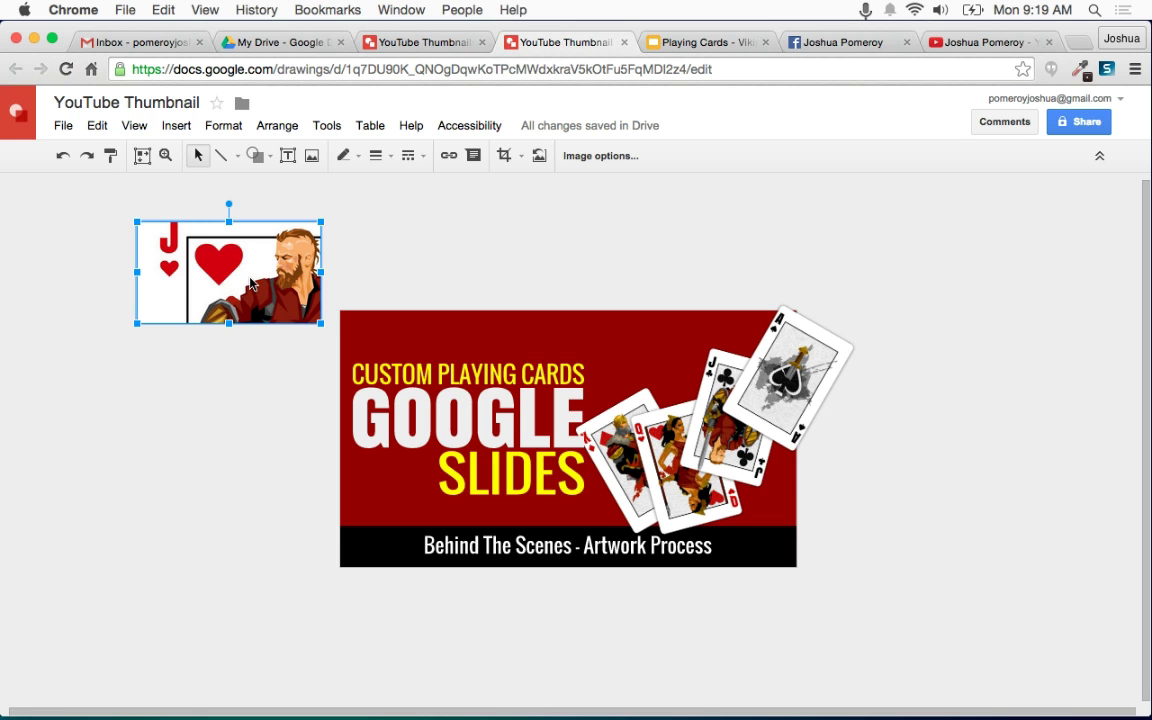
drag(231, 252, 434, 342)
drag(525, 414, 748, 565)
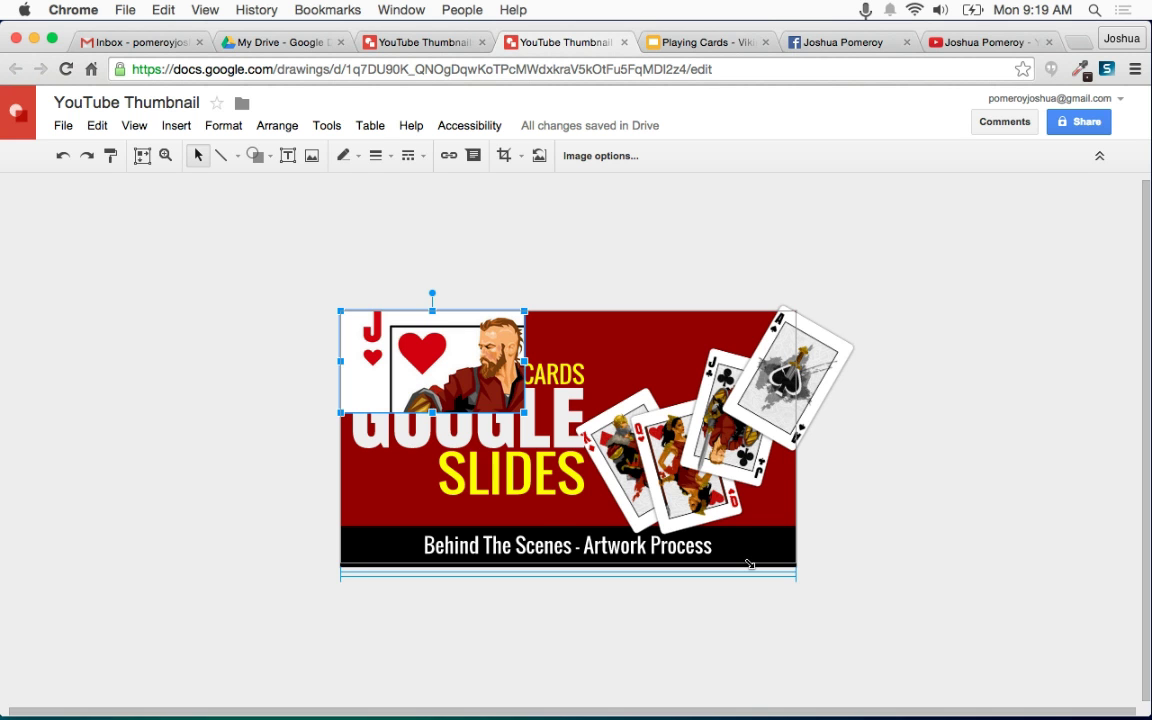
drag(748, 565, 748, 564)
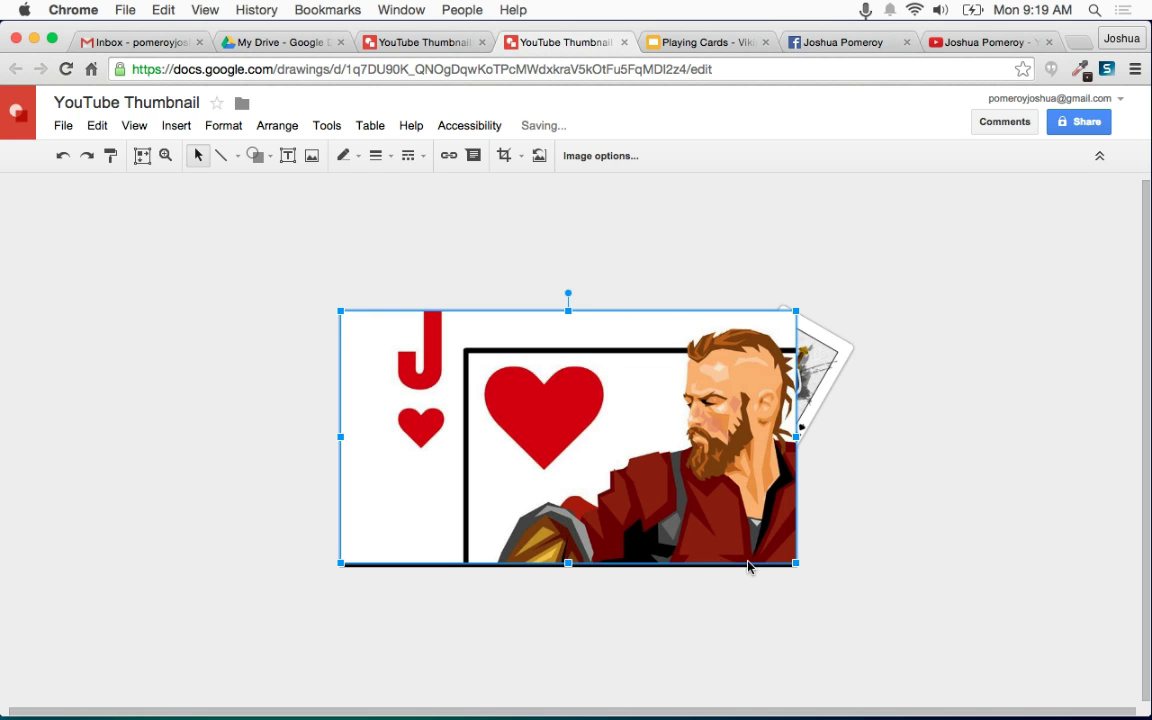
Enlarge the picture inside its crop to cover the canvas height and send it behind the title, cards and bar.
double_click(636, 482)
drag(797, 566, 814, 573)
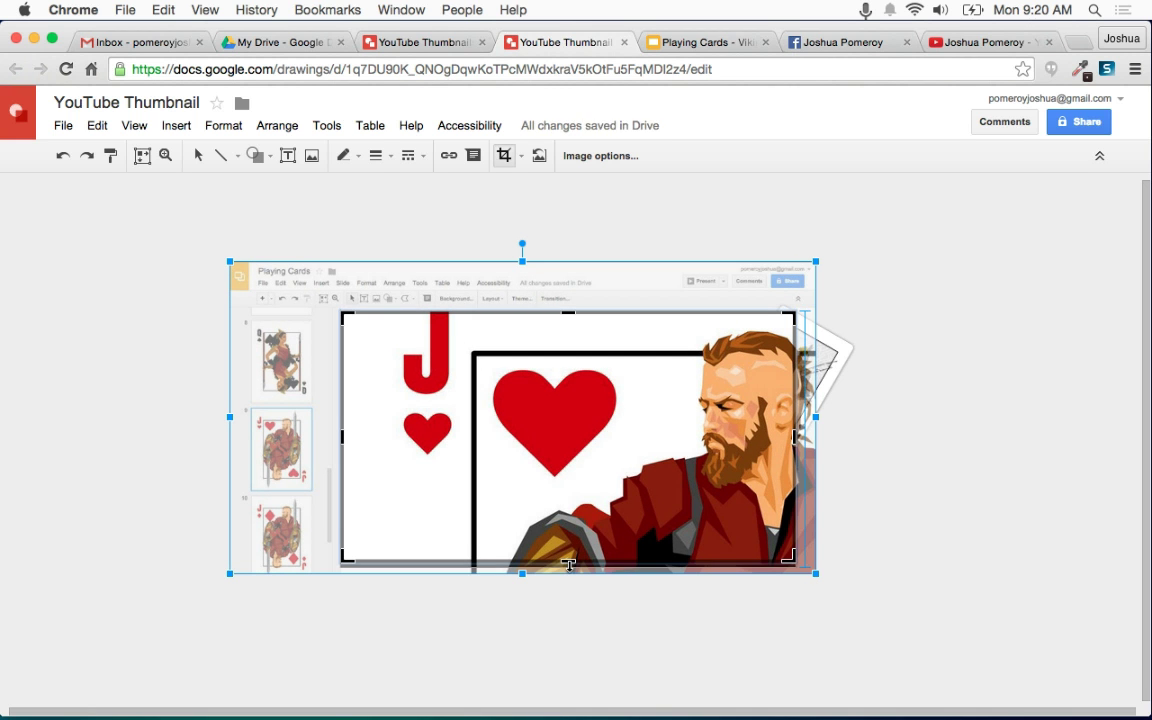
key(Return)
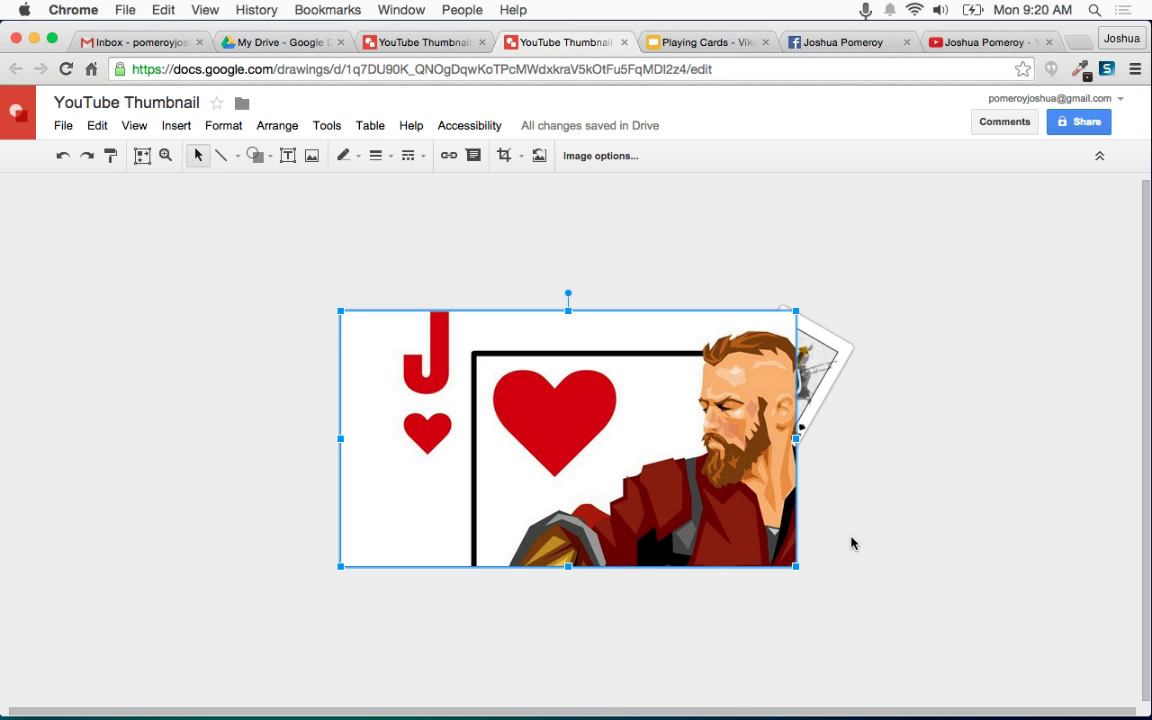
key(super+shift+Down)
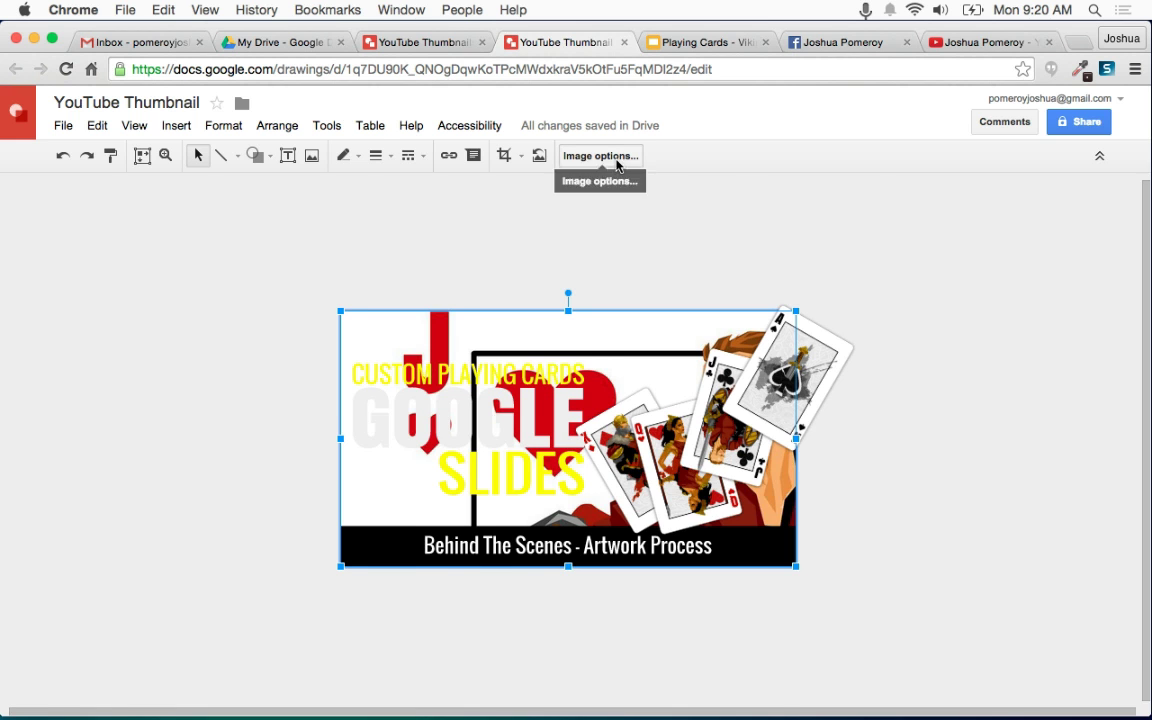
Open the image options for the Jack of Hearts background and raise its transparency until the red canvas shows through strongly.
click(600, 156)
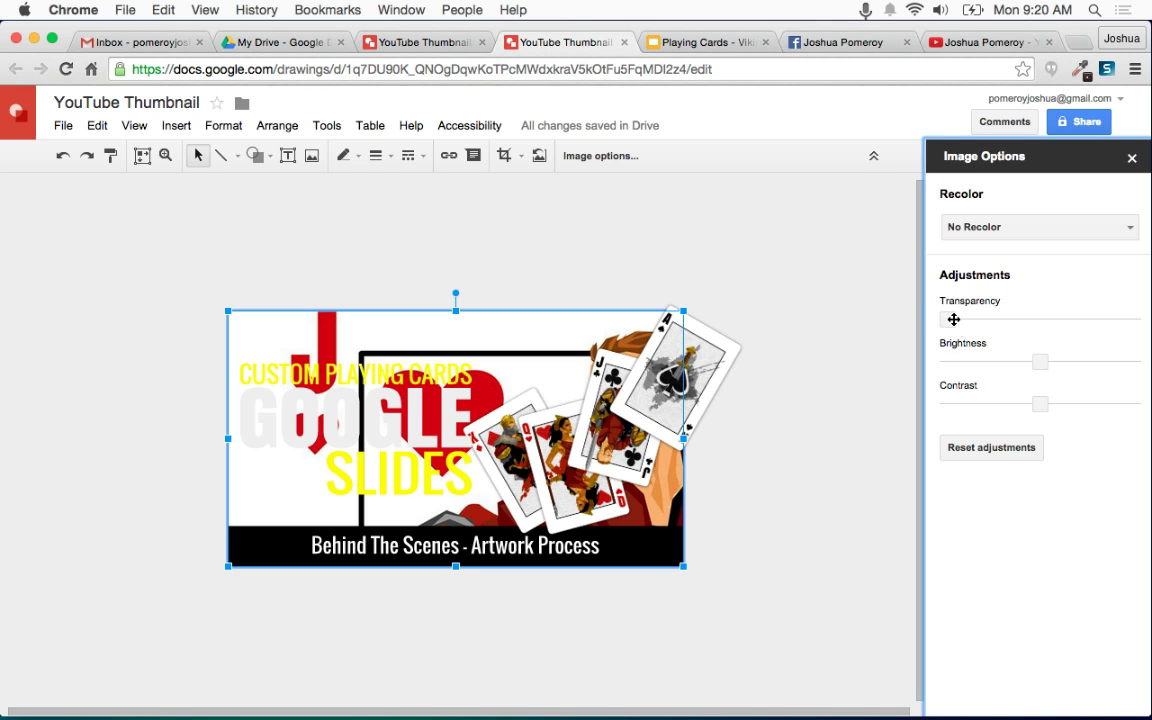
drag(950, 321, 1116, 323)
key(Left)
key(Left)
key(Left)
key(Left)
key(Left)
key(Left)
key(Left)
key(Left)
key(Left)
key(Left)
key(Left)
key(Left)
key(Left)
key(Left)
key(Left)
key(Left)
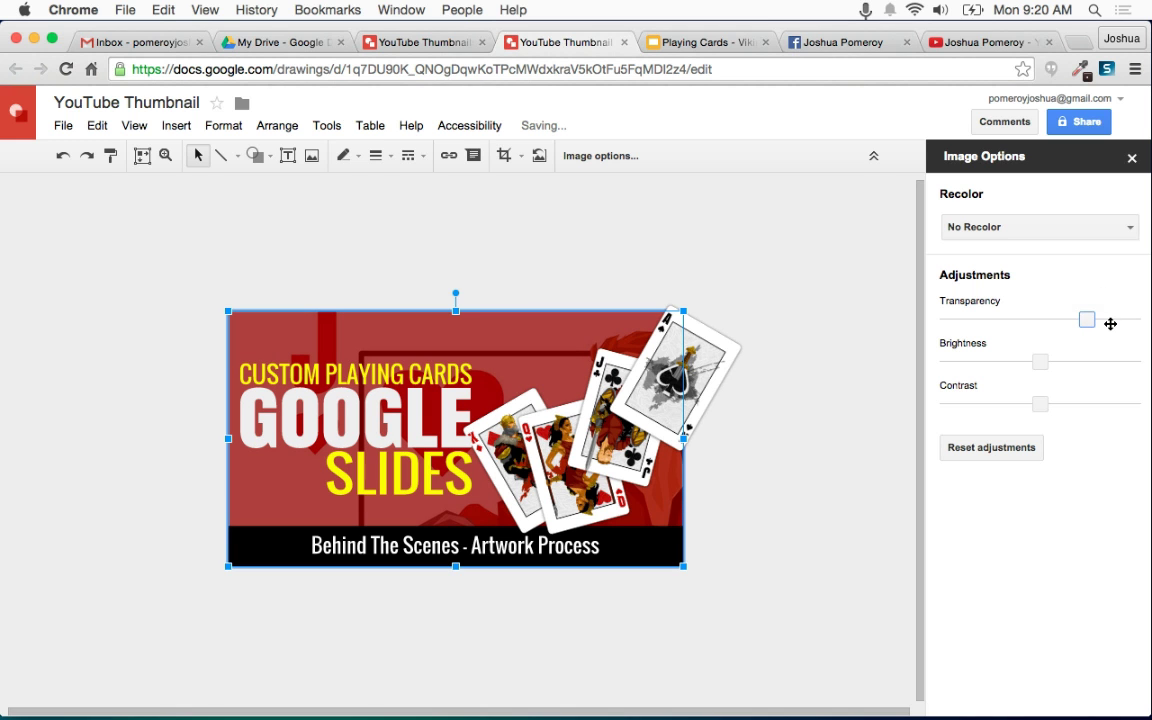
Lower the Jack of Hearts background image's brightness to about -50%.
click(1039, 361)
key(Left)
key(Left)
key(Left)
key(Left)
key(Left)
key(Left)
key(Left)
key(Left)
key(Left)
key(Left)
key(Left)
key(Left)
key(Left)
key(Left)
key(Left)
key(Left)
key(Left)
key(Left)
key(Left)
key(Left)
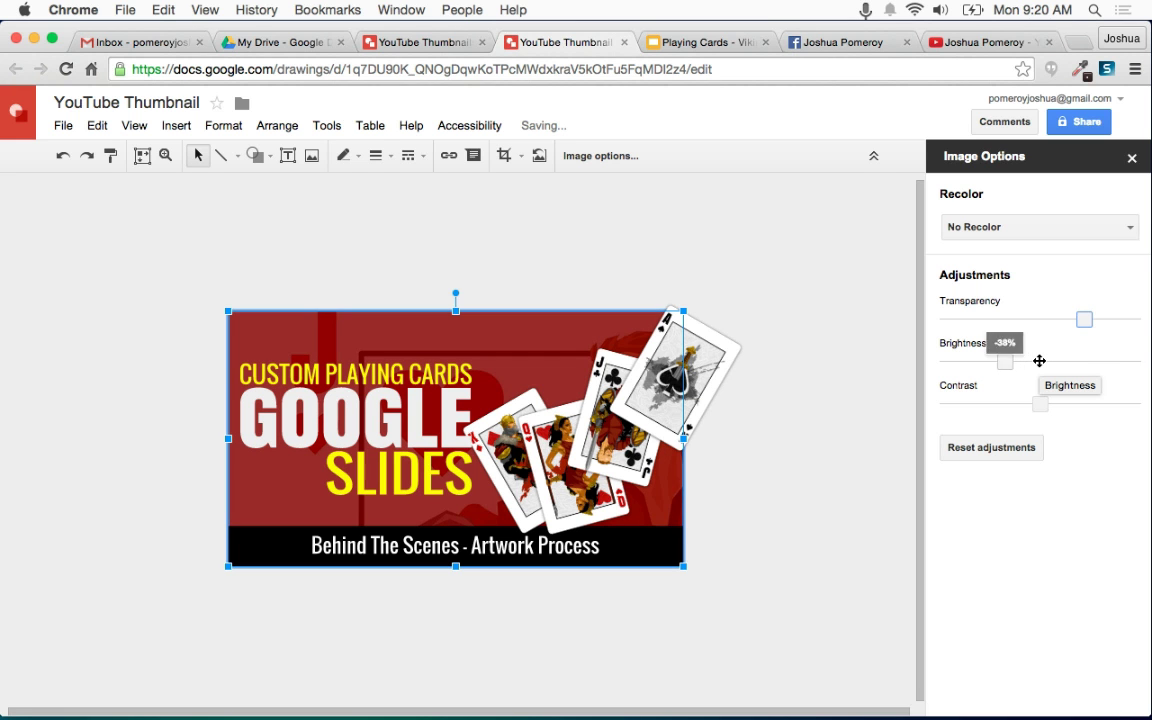
key(Left)
key(Left)
key(Left)
key(Left)
key(Left)
key(Left)
key(Left)
key(Left)
key(Left)
key(Left)
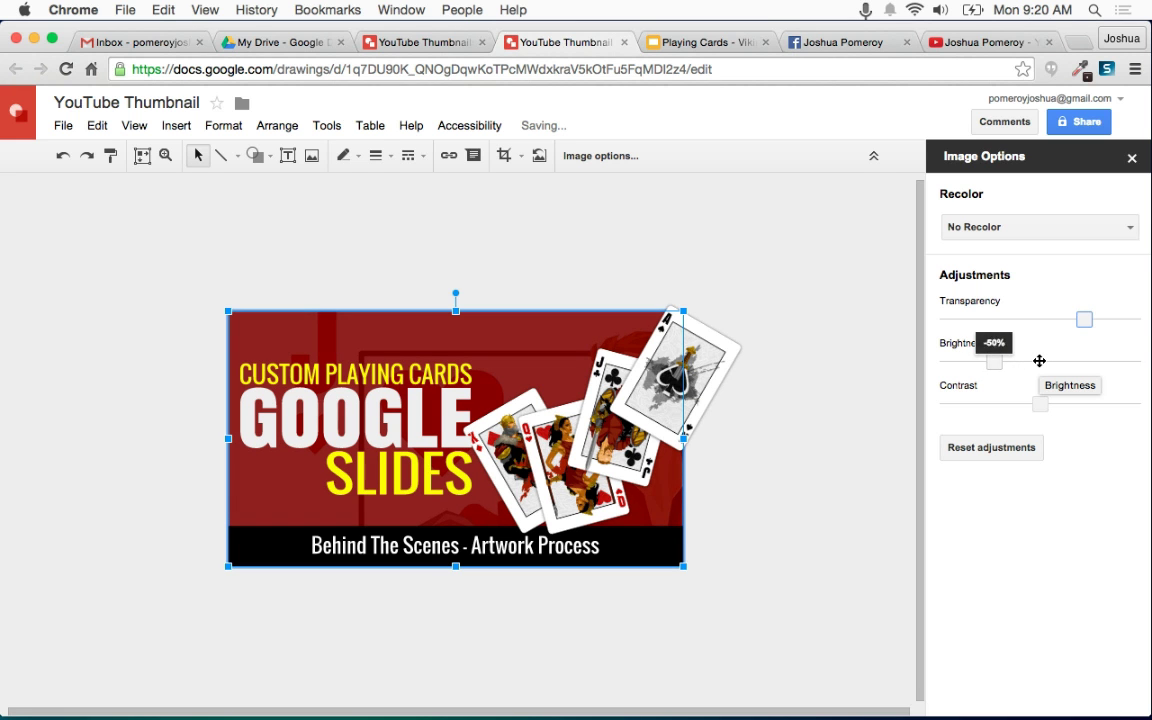
key(Left)
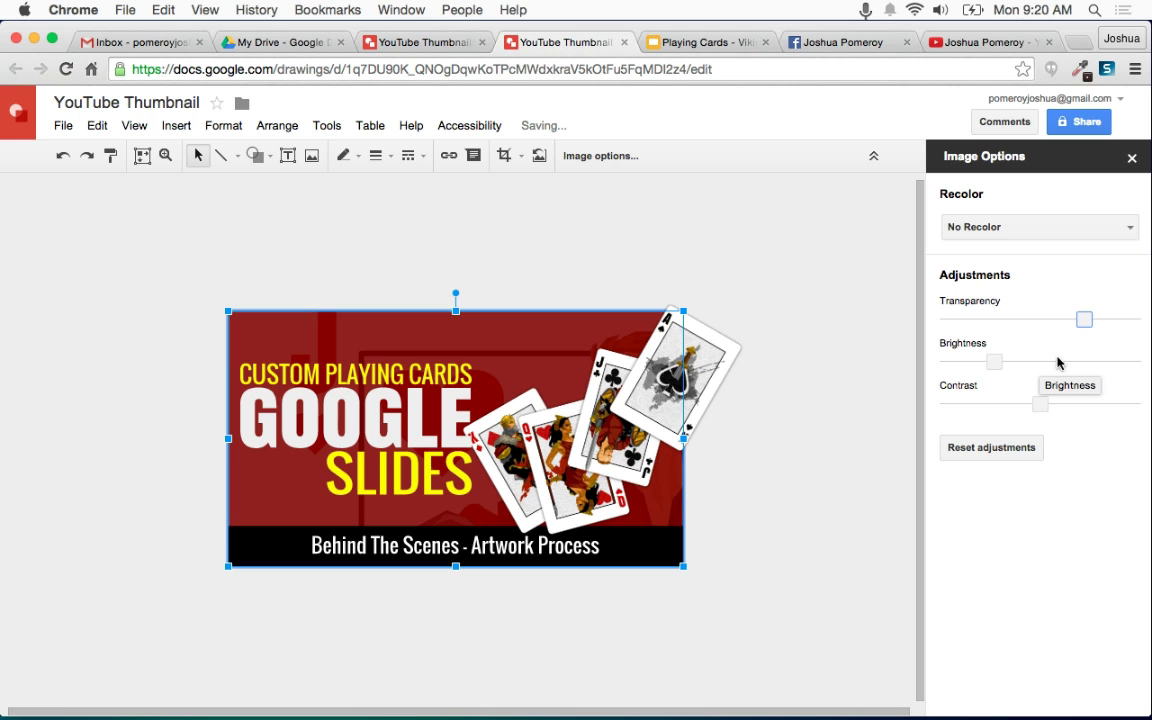
Reduce the Jack of Hearts background image's transparency slightly so its artwork stands out more, and deselect it.
click(1083, 319)
key(Left)
key(Left)
key(Left)
key(Left)
key(Left)
key(Left)
key(Left)
key(Left)
key(Left)
key(Left)
key(Left)
key(Left)
click(789, 406)
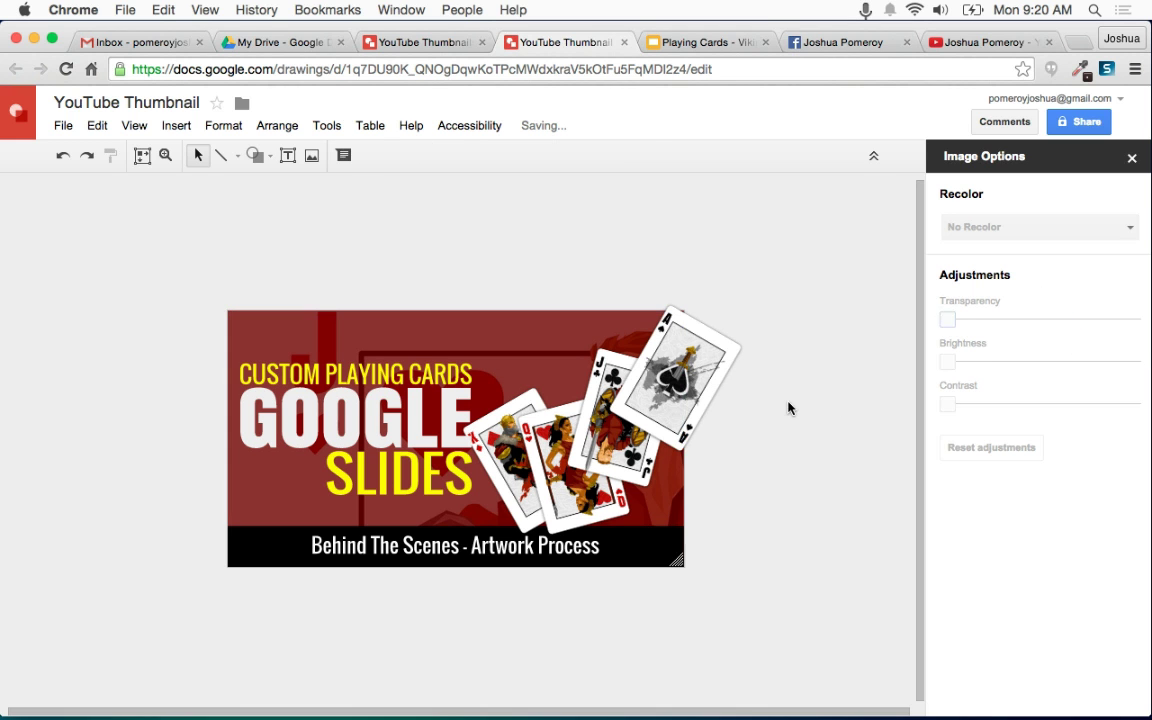
click(382, 380)
click(366, 436)
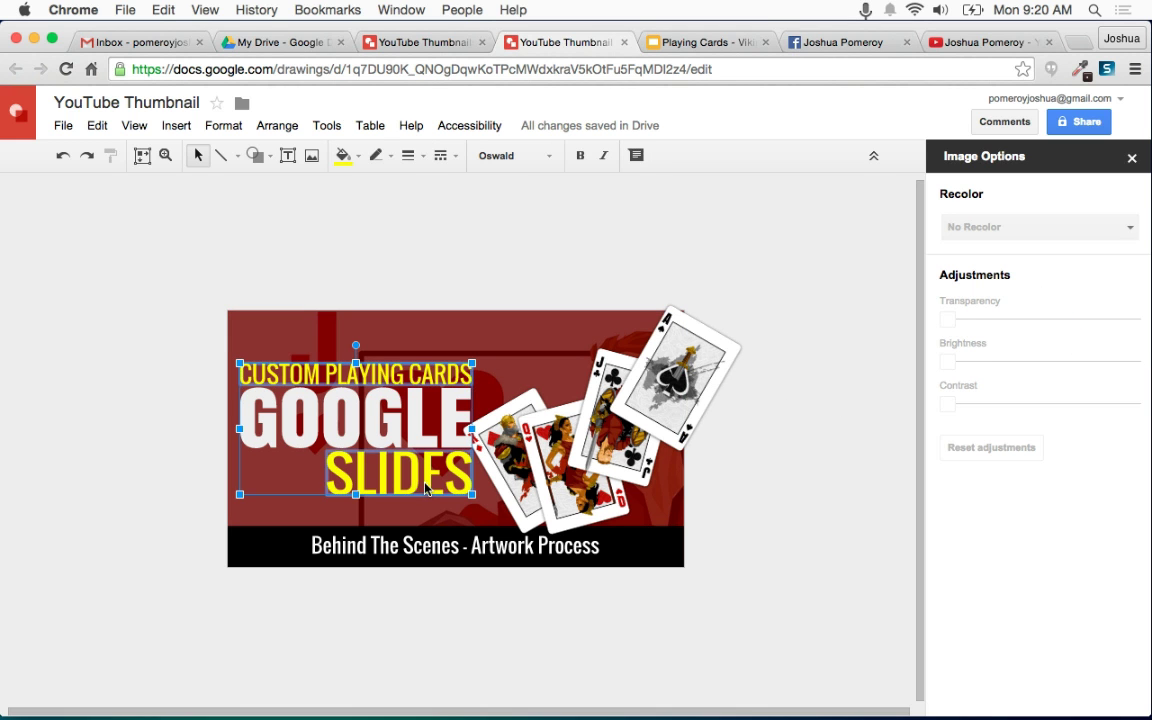
click(354, 156)
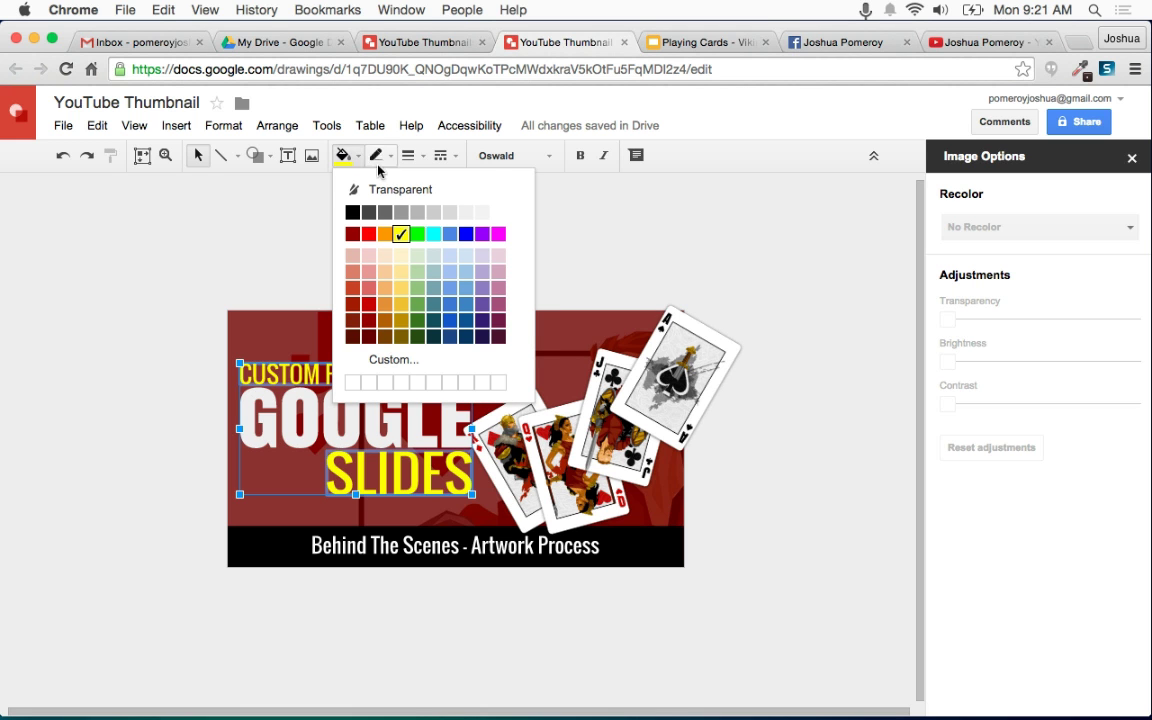
click(518, 189)
Enlarge the word "SLIDES" proportionally until it matches the width of the word "GOOGLE".
click(381, 478)
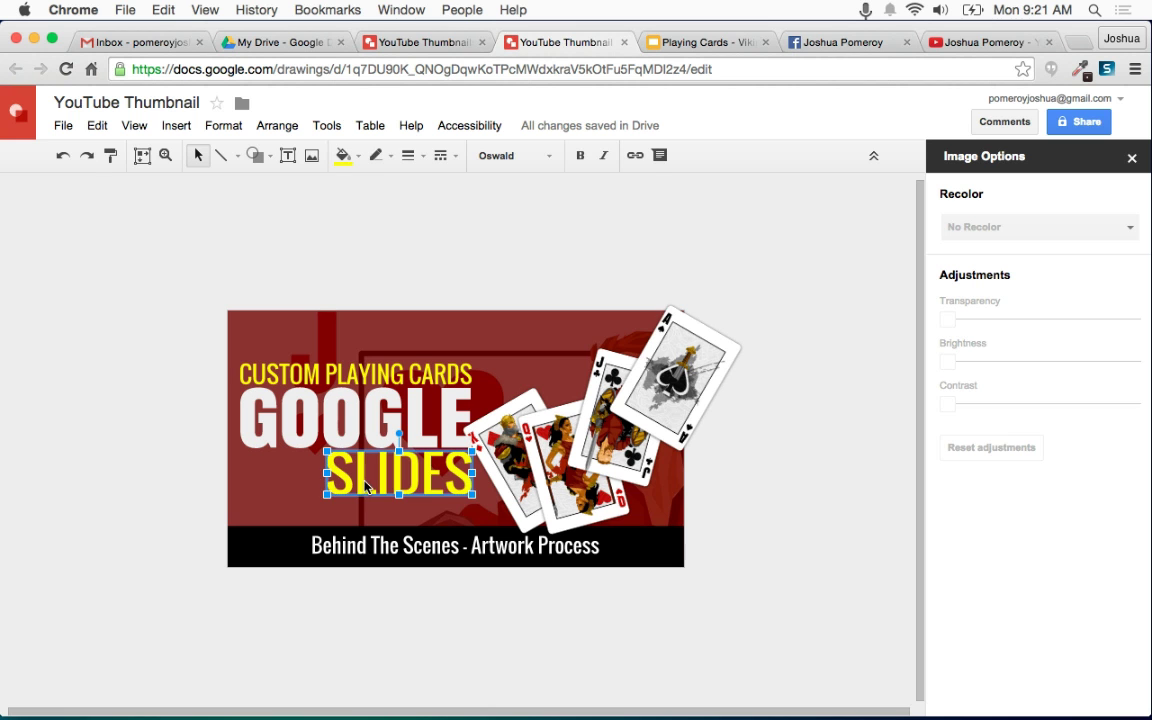
drag(324, 497, 240, 507)
click(281, 424)
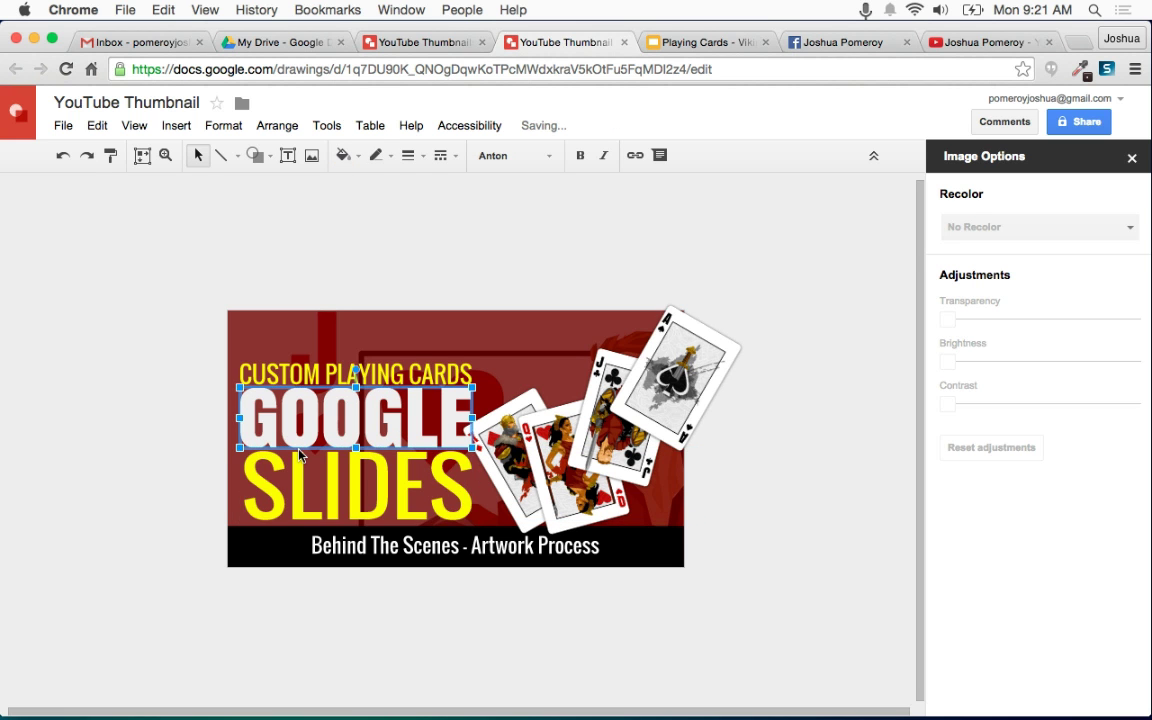
click(331, 477)
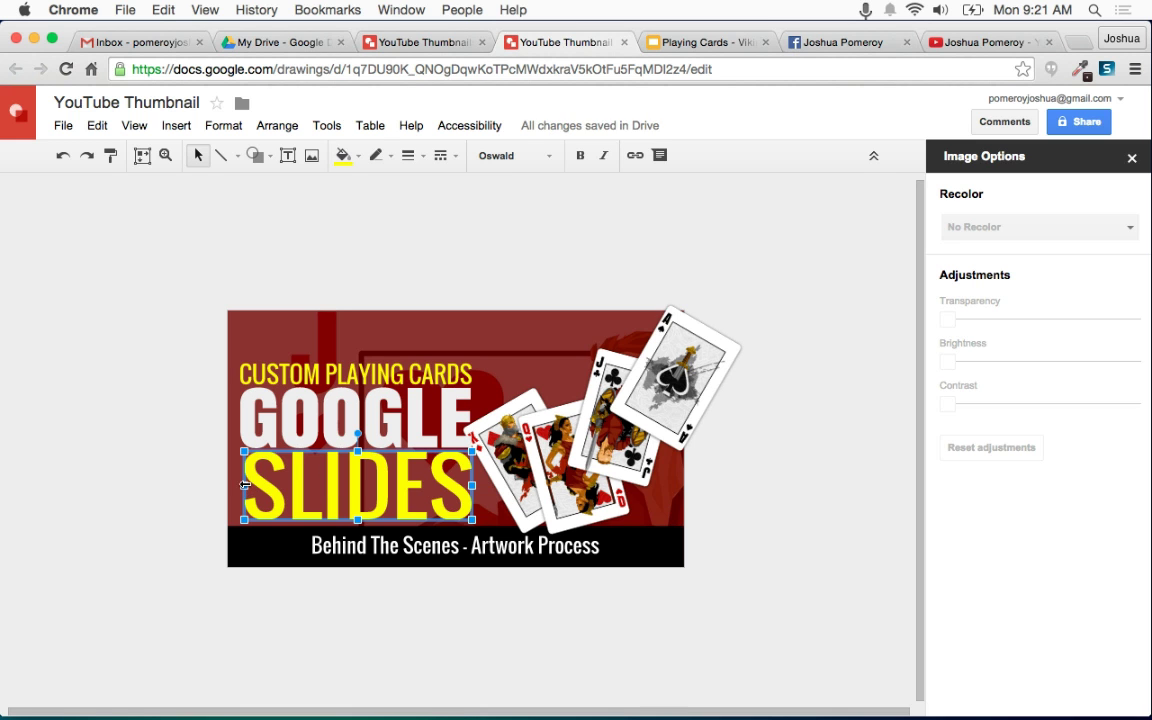
click(200, 478)
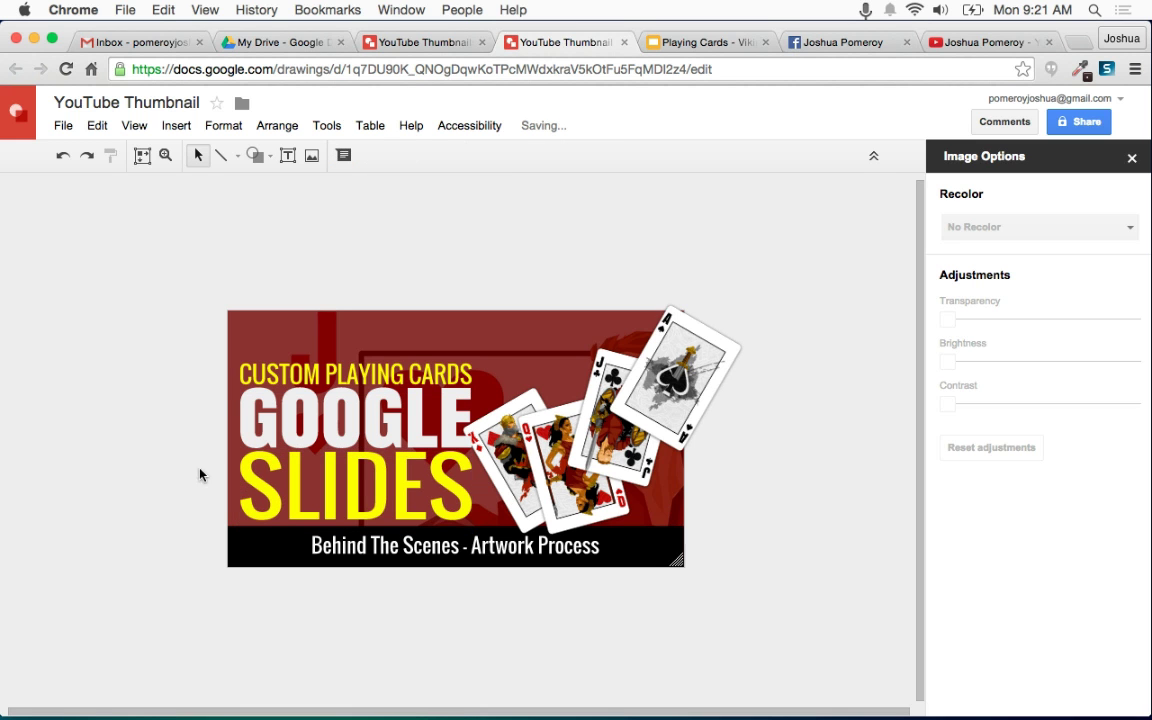
Move the "CUSTOM PLAYING CARDS", "GOOGLE" and "SLIDES" lines up together, centring them above the black bar.
click(383, 484)
shift+click(380, 415)
shift+click(380, 374)
drag(443, 479, 443, 467)
click(170, 411)
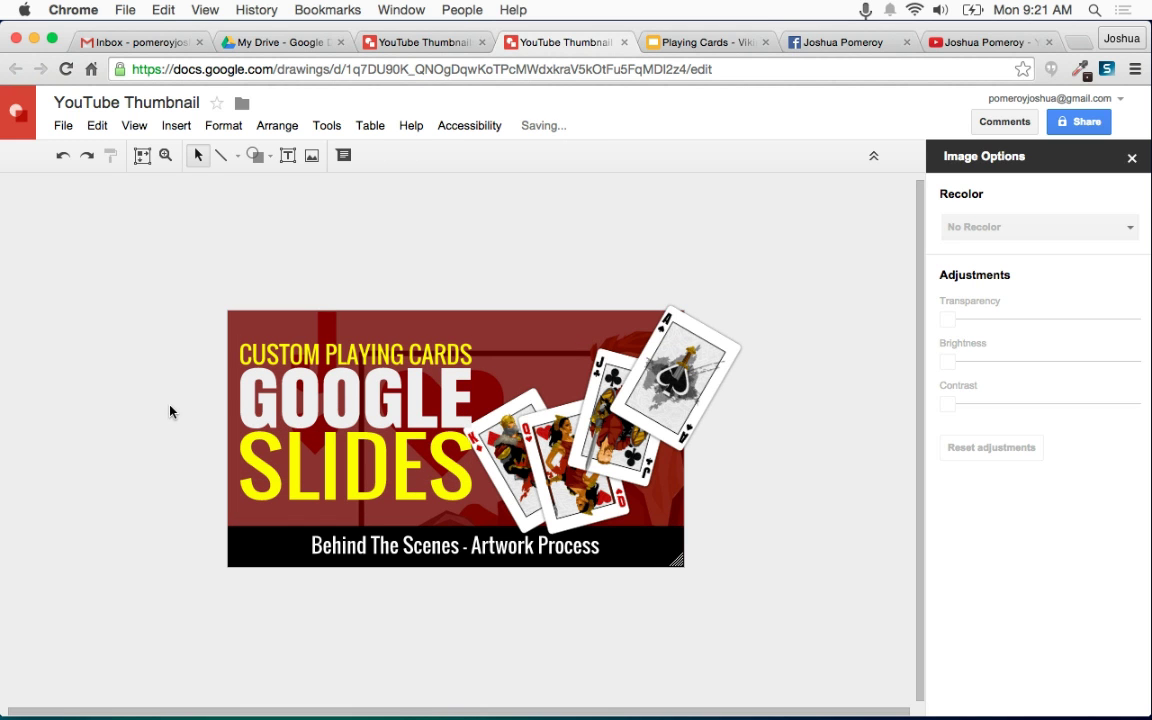
Group the three title lines and shift them slightly right, away from the canvas's left edge.
click(443, 462)
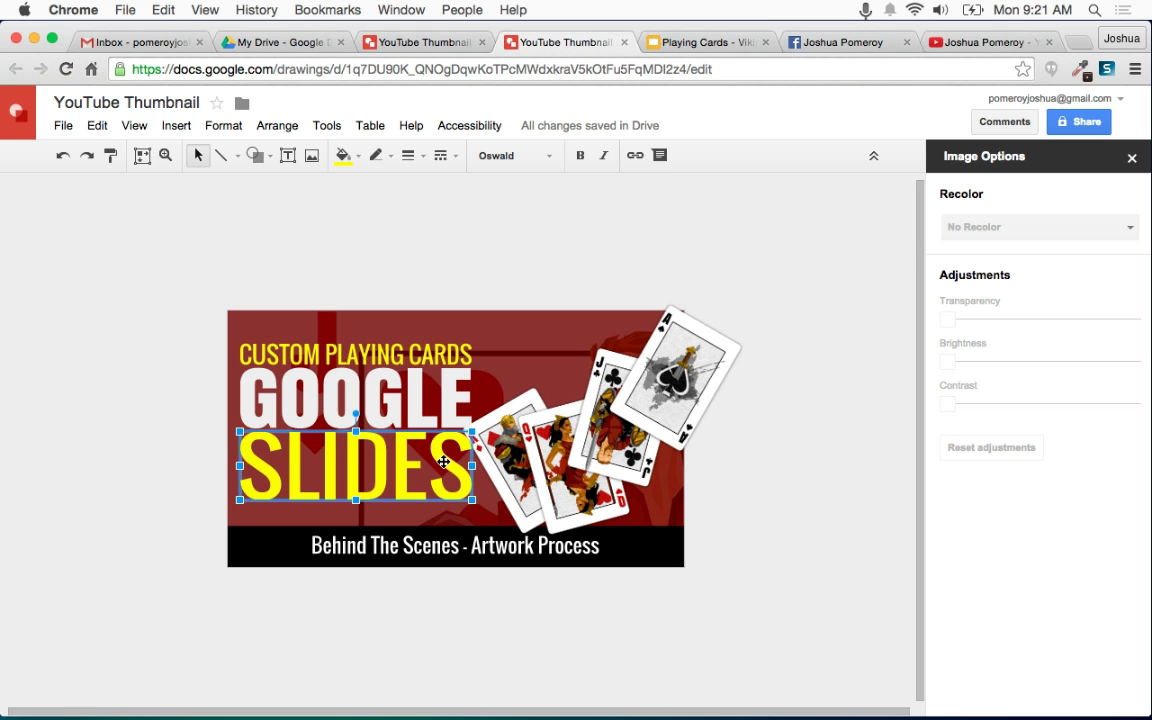
shift+click(445, 418)
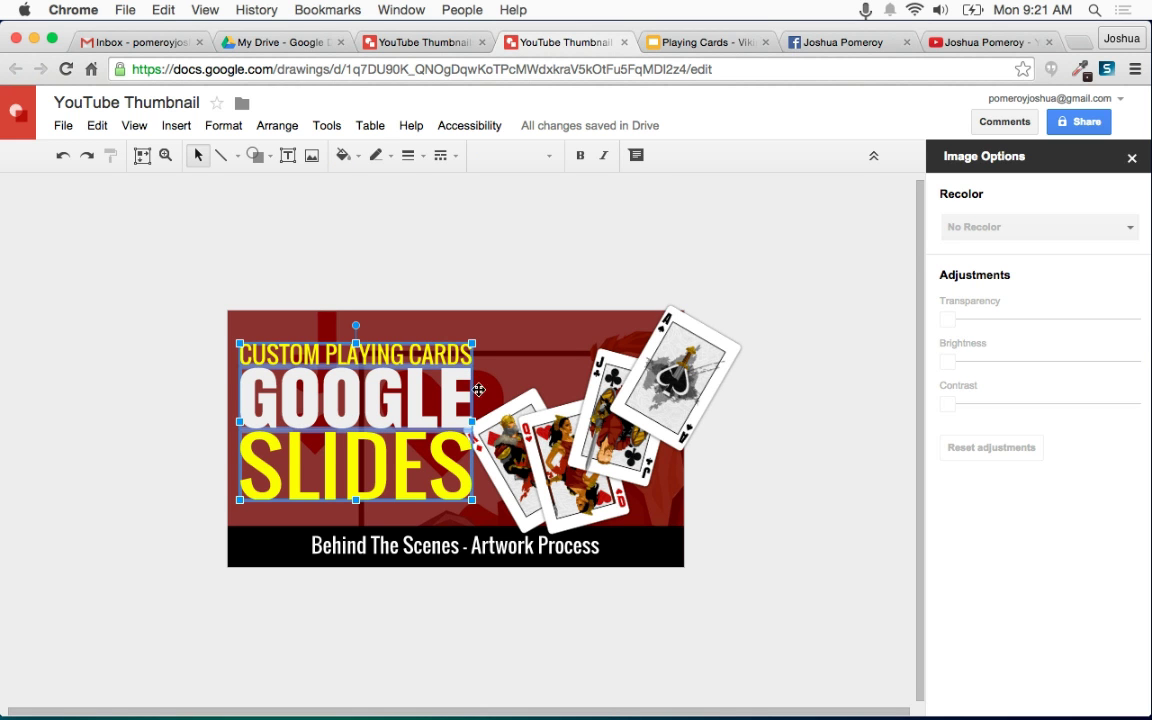
drag(456, 415, 461, 413)
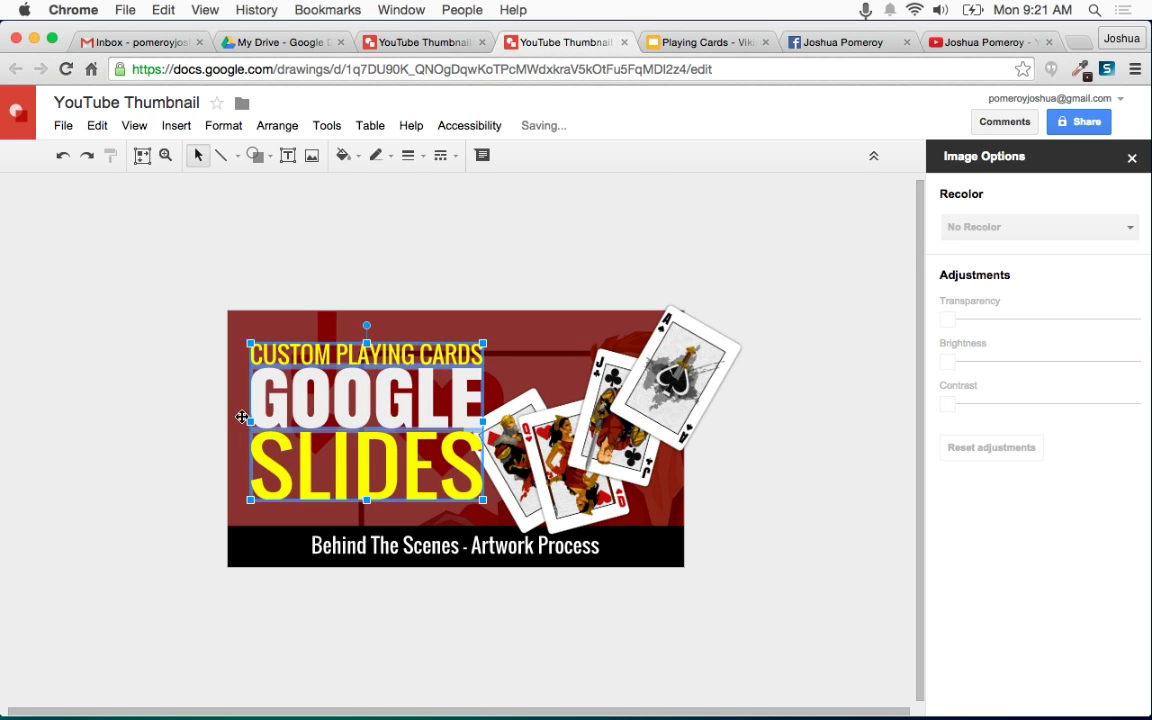
click(189, 402)
Try a black fill on the "CUSTOM PLAYING CARDS" line and replace it with white.
click(355, 340)
click(362, 330)
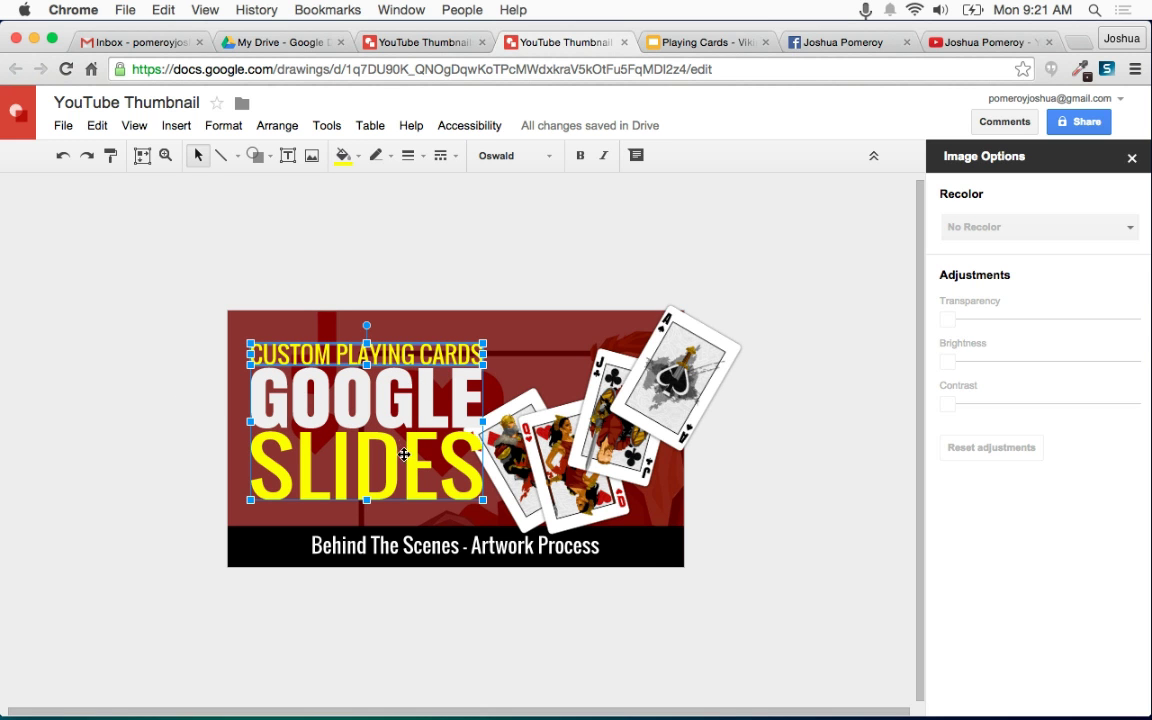
click(345, 157)
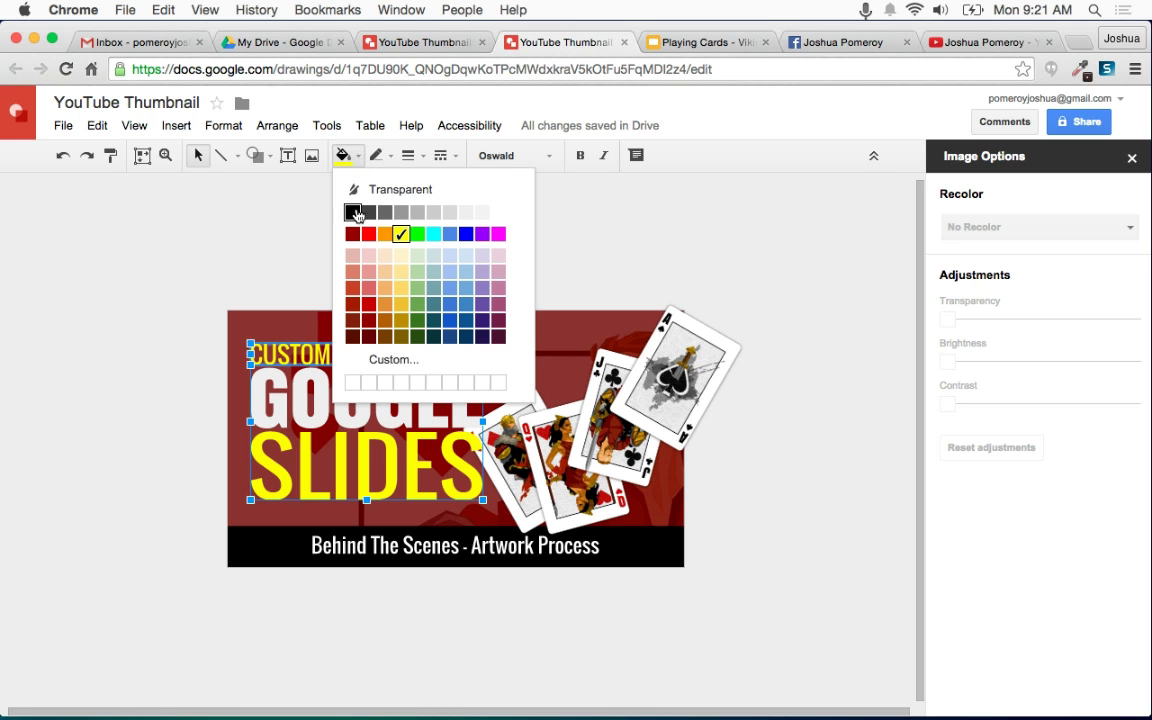
click(352, 212)
click(356, 158)
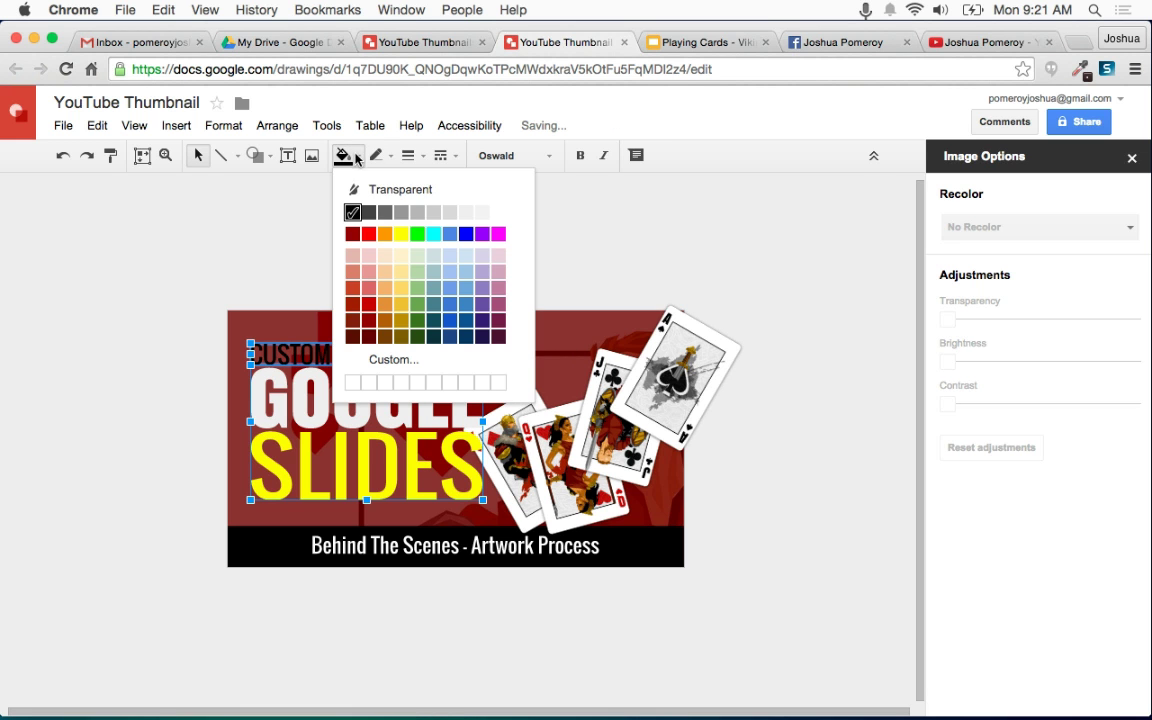
click(498, 213)
Change the fill colour of the word "SLIDES" to white.
click(368, 428)
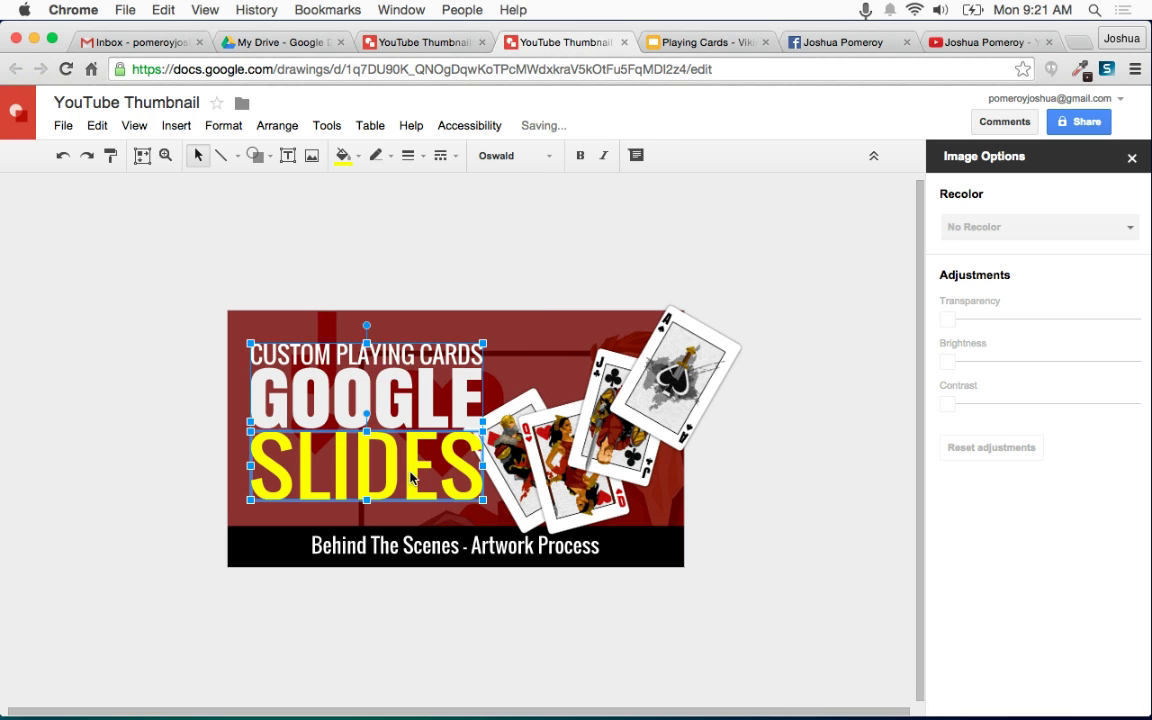
click(345, 157)
click(498, 213)
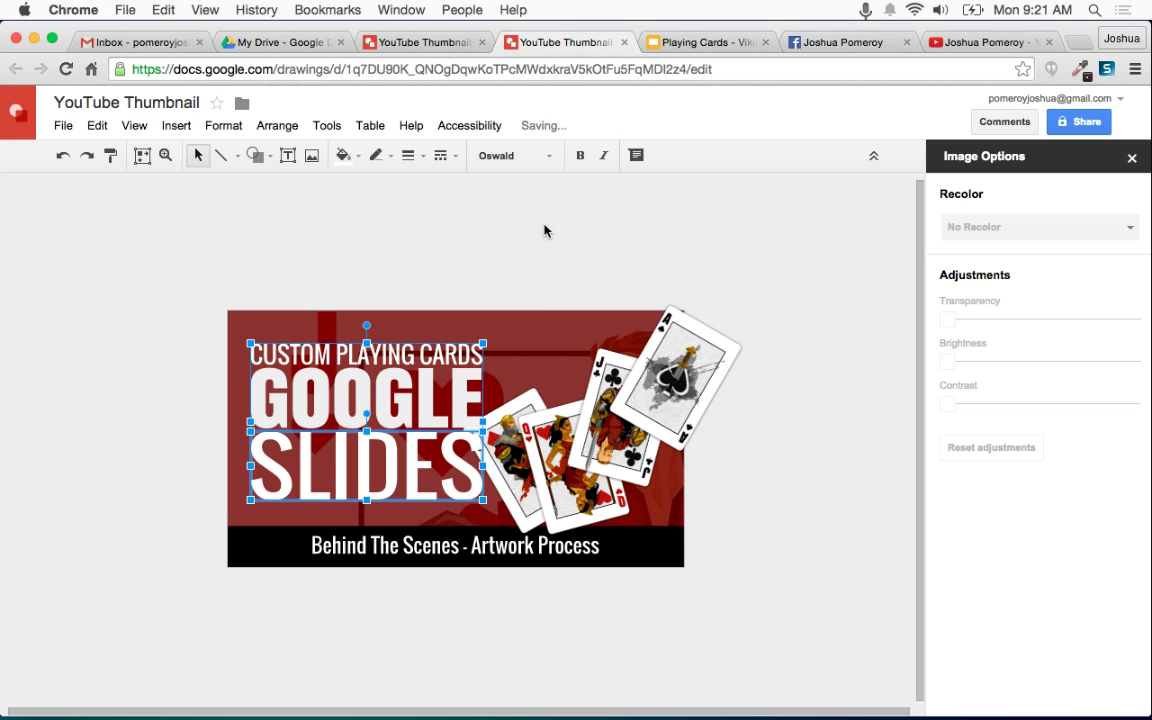
click(502, 250)
Change the fill colour of the word "GOOGLE" to bright red and deselect the title.
click(422, 405)
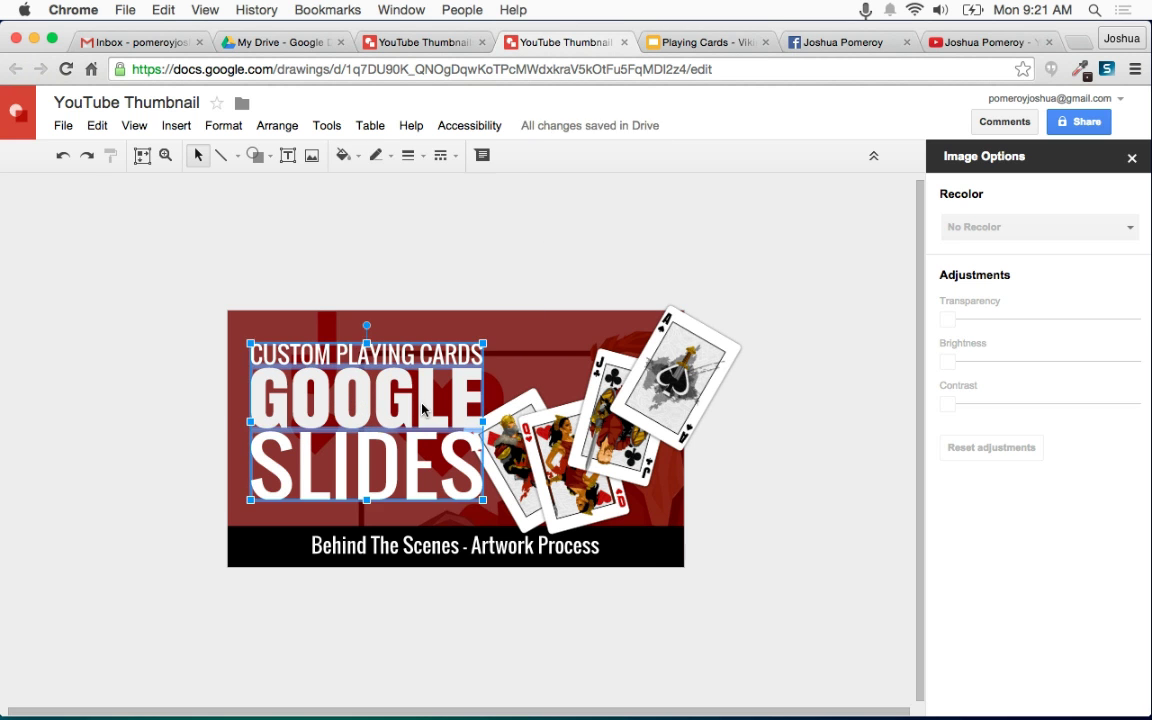
click(357, 160)
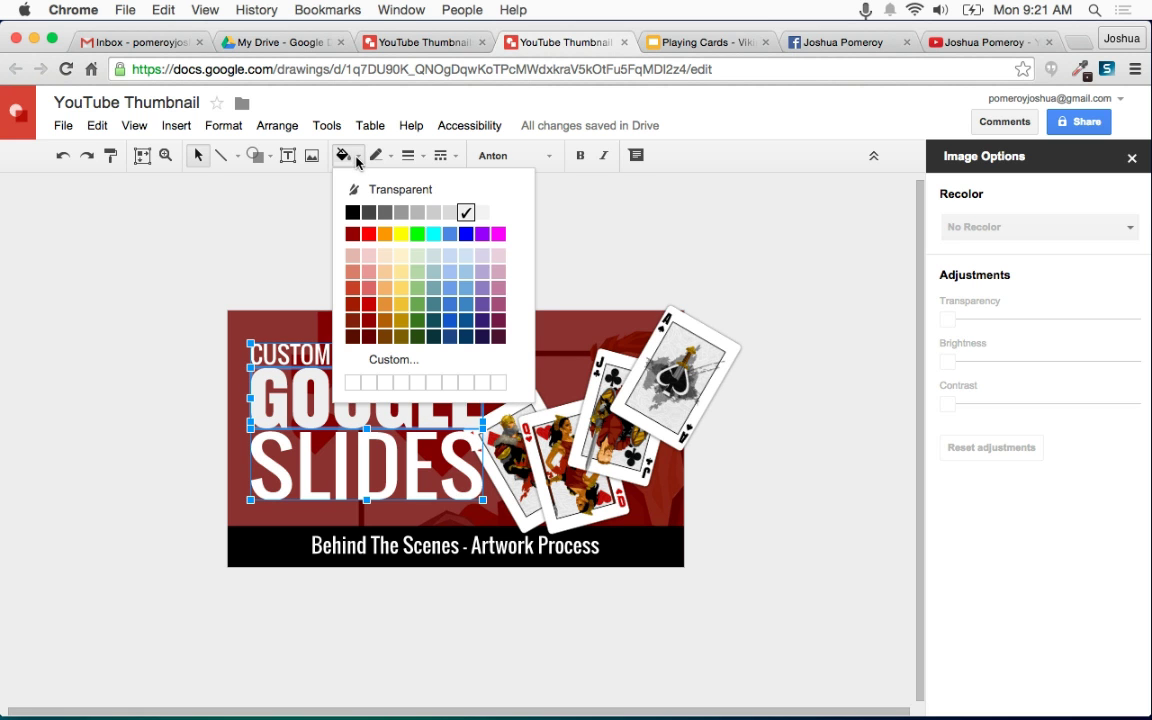
click(368, 233)
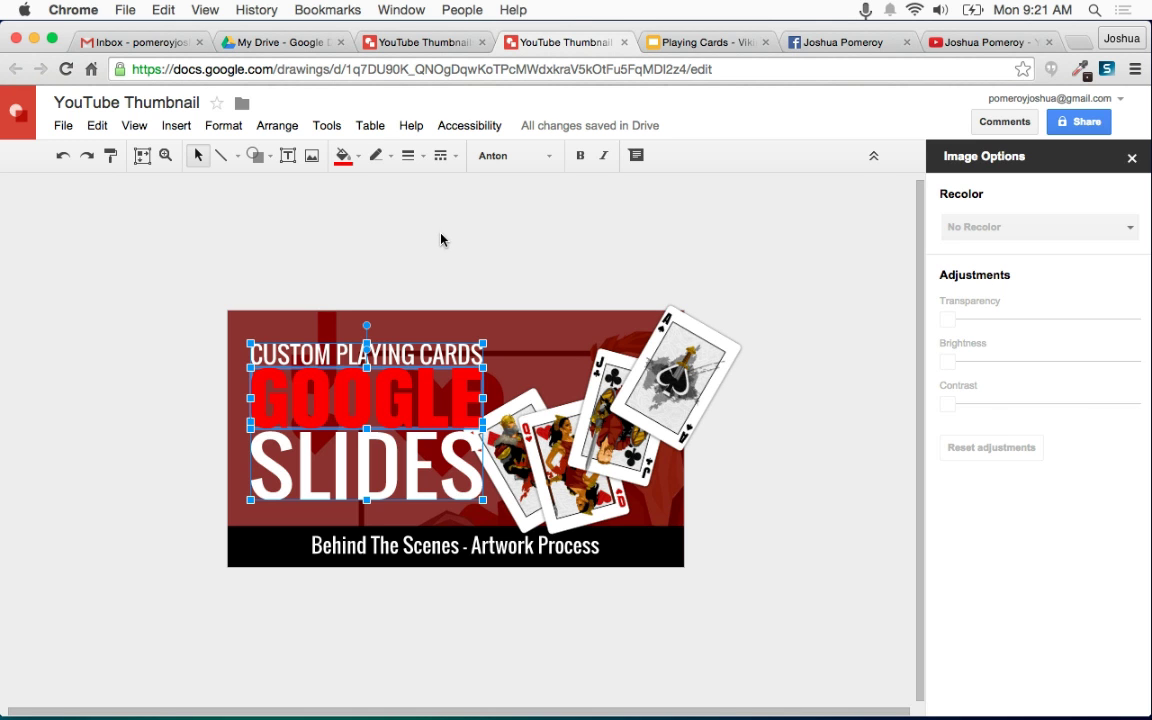
click(441, 239)
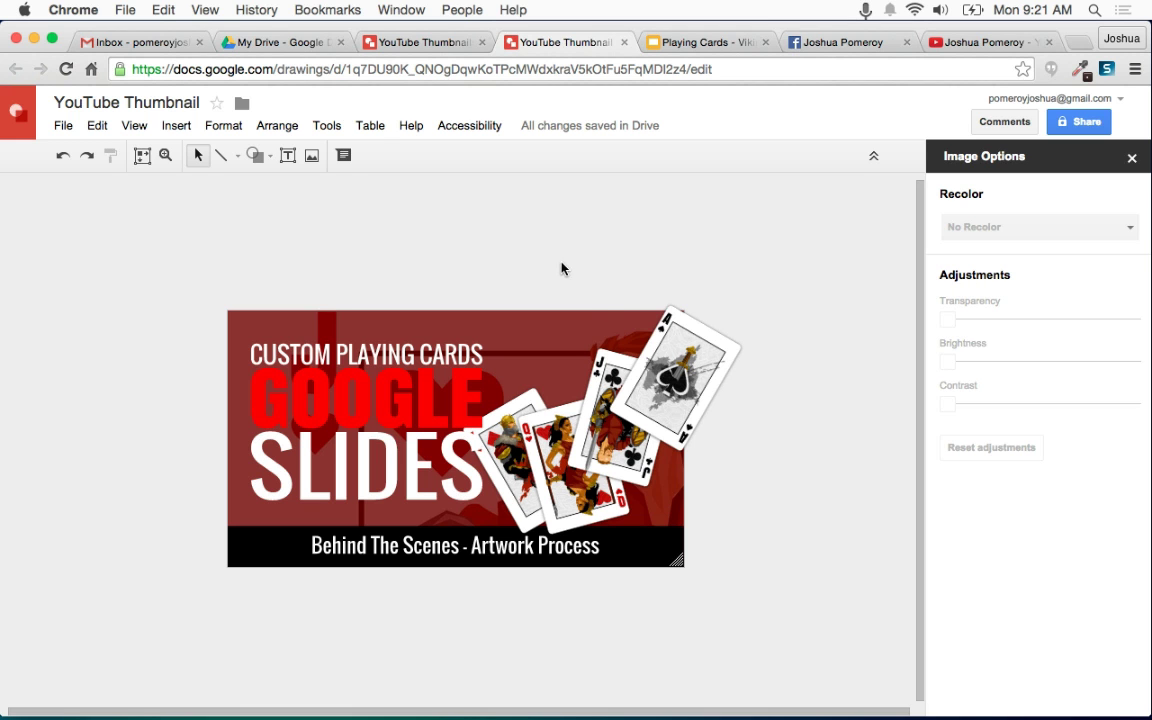
Raise the contrast of the Jack of Hearts background image and recolor it with the Negative option.
click(586, 317)
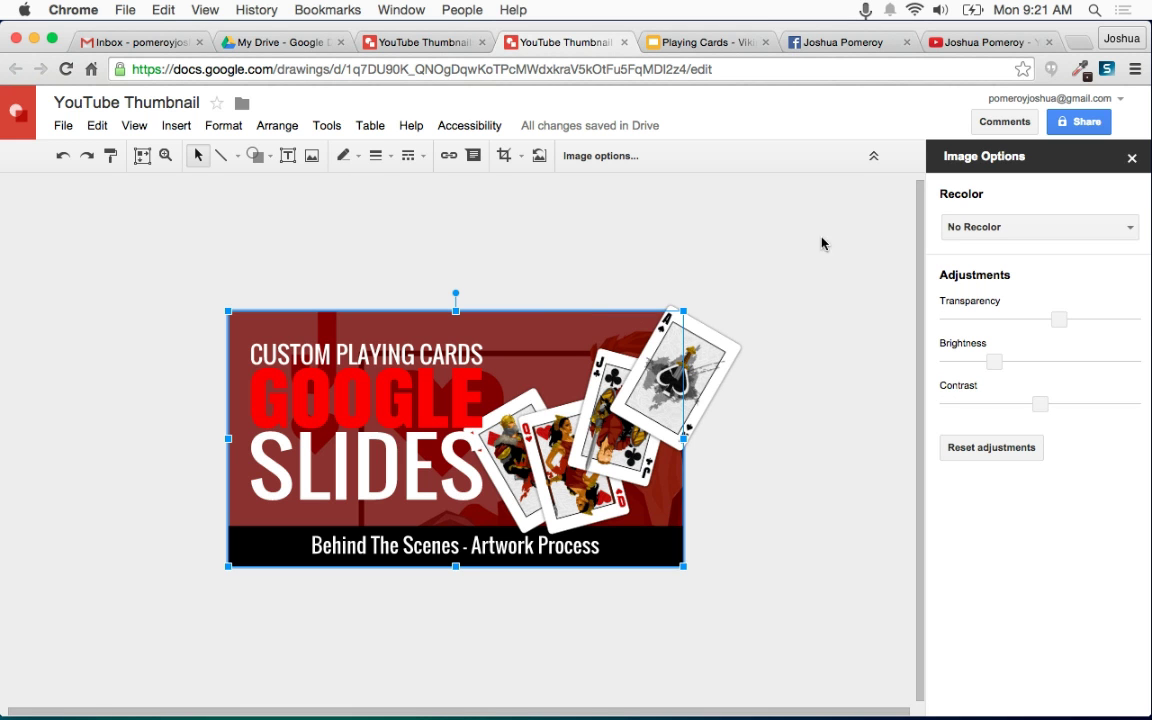
drag(1037, 405, 1077, 406)
click(1101, 241)
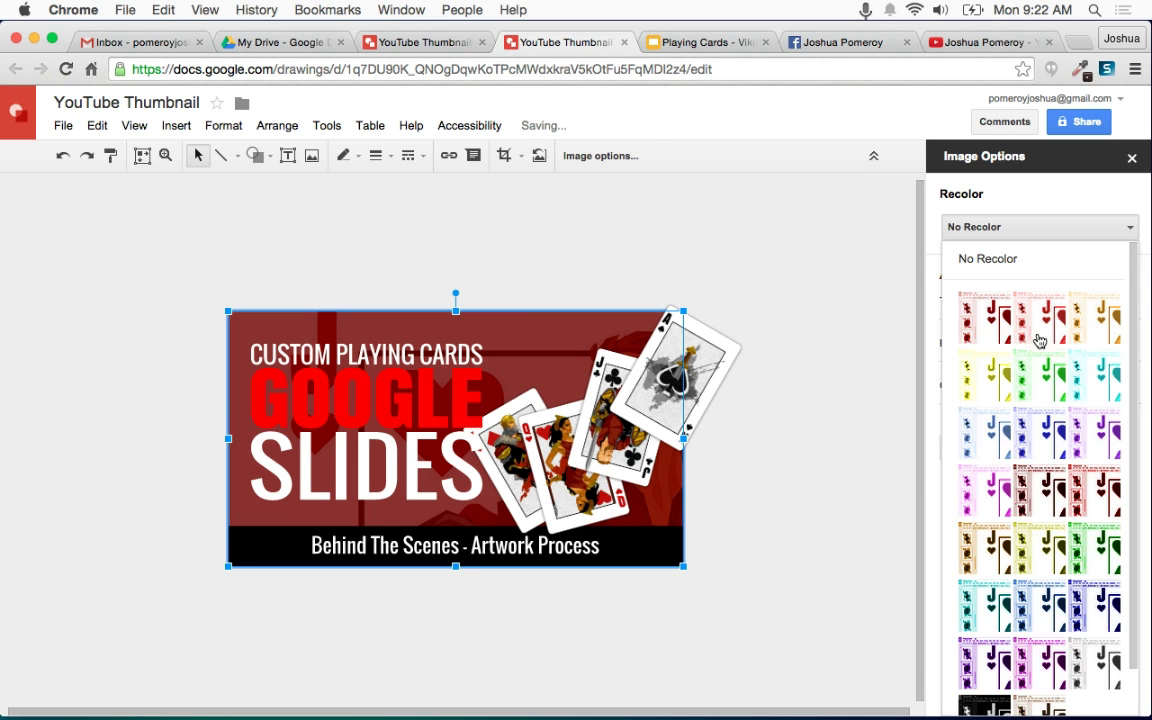
scroll(1005, 319, down, 2)
click(988, 675)
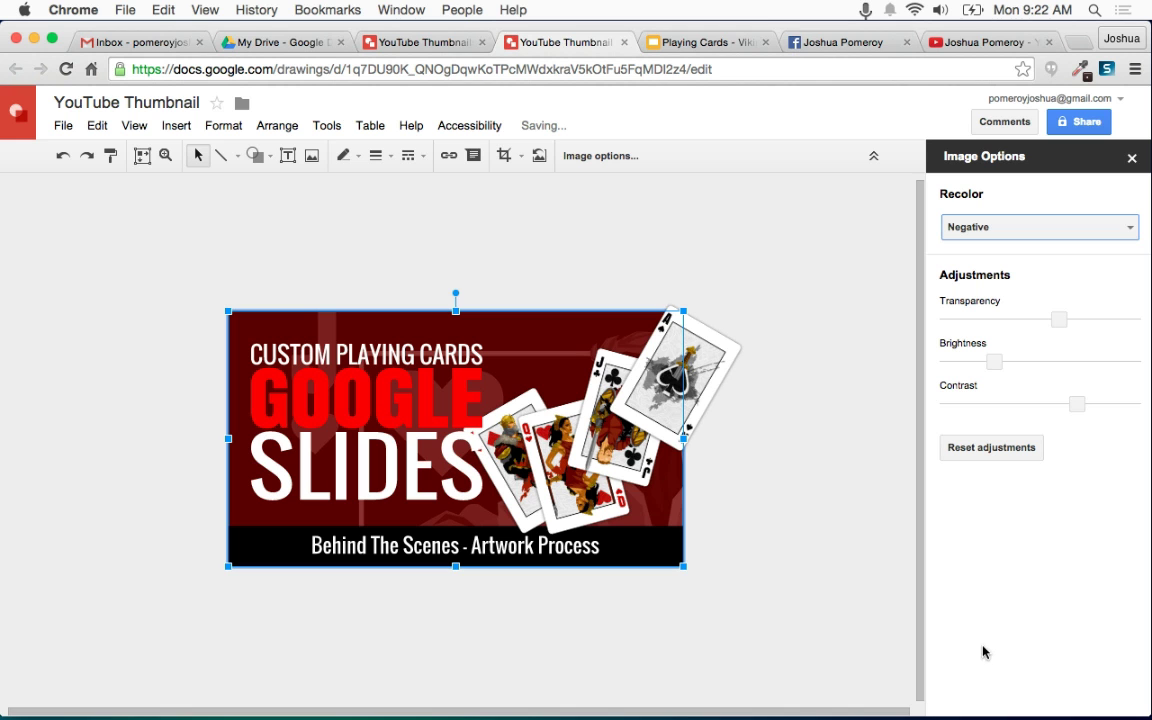
Try lower and higher transparency levels on the Jack of Hearts background image, ending at 60%.
drag(1059, 319, 1008, 318)
key(Left)
key(Left)
key(Left)
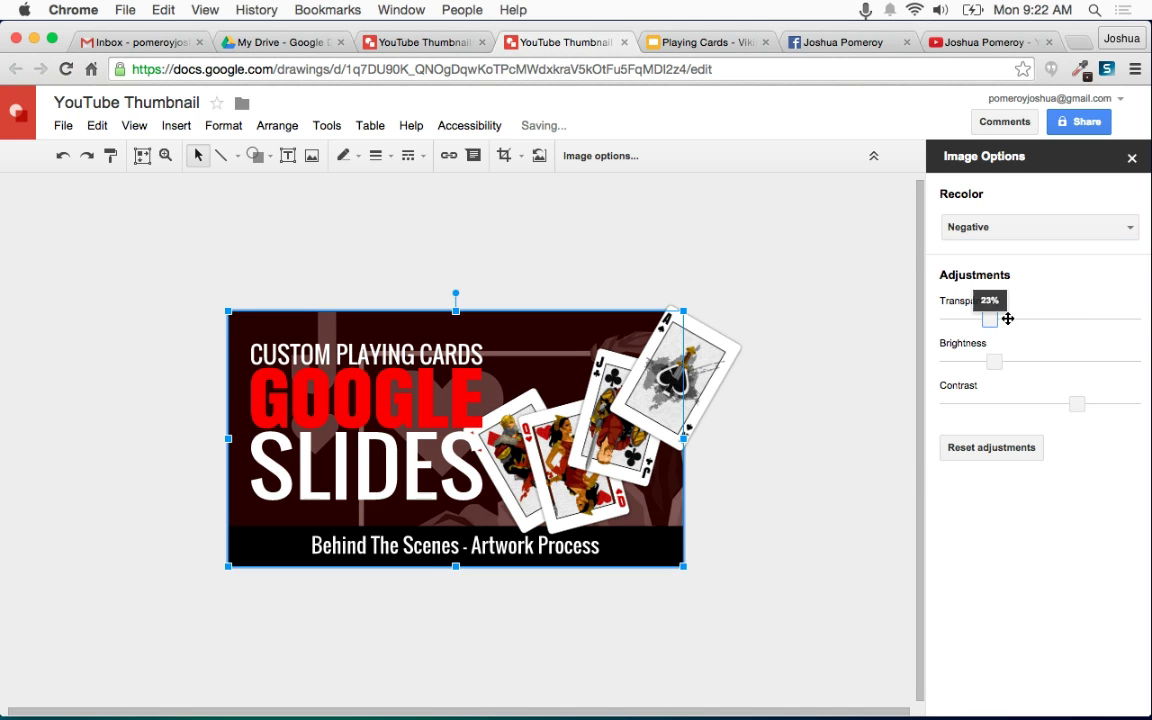
key(Left)
key(Left)
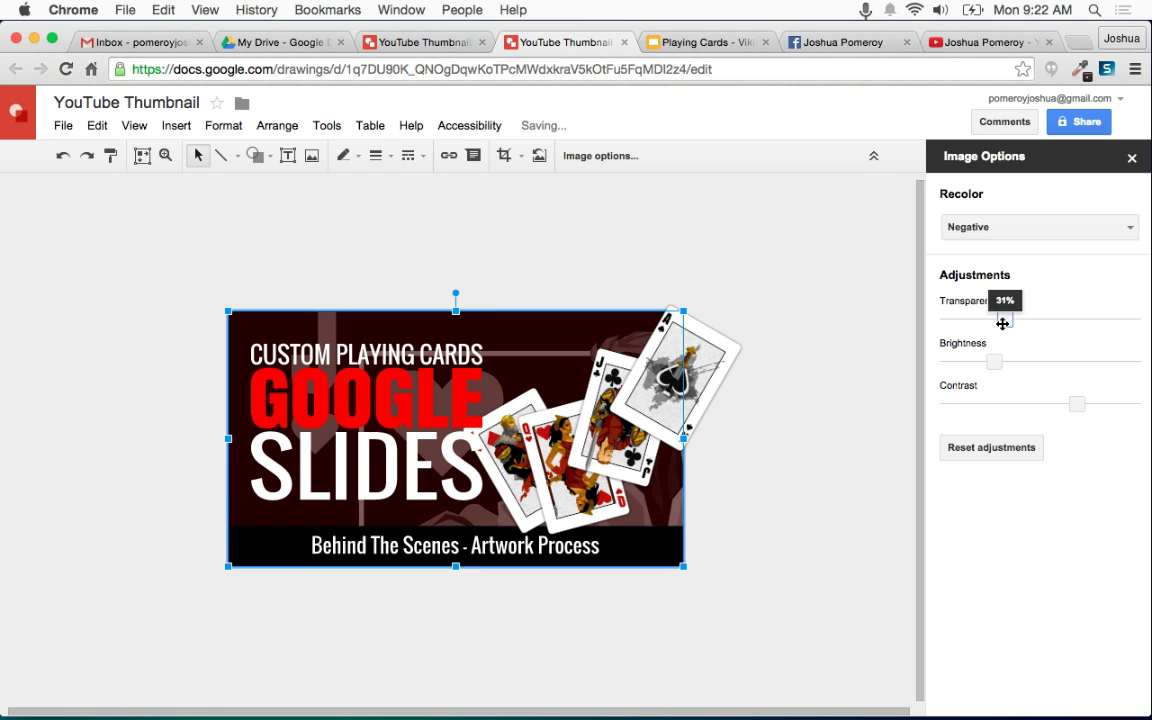
drag(1013, 319, 1093, 321)
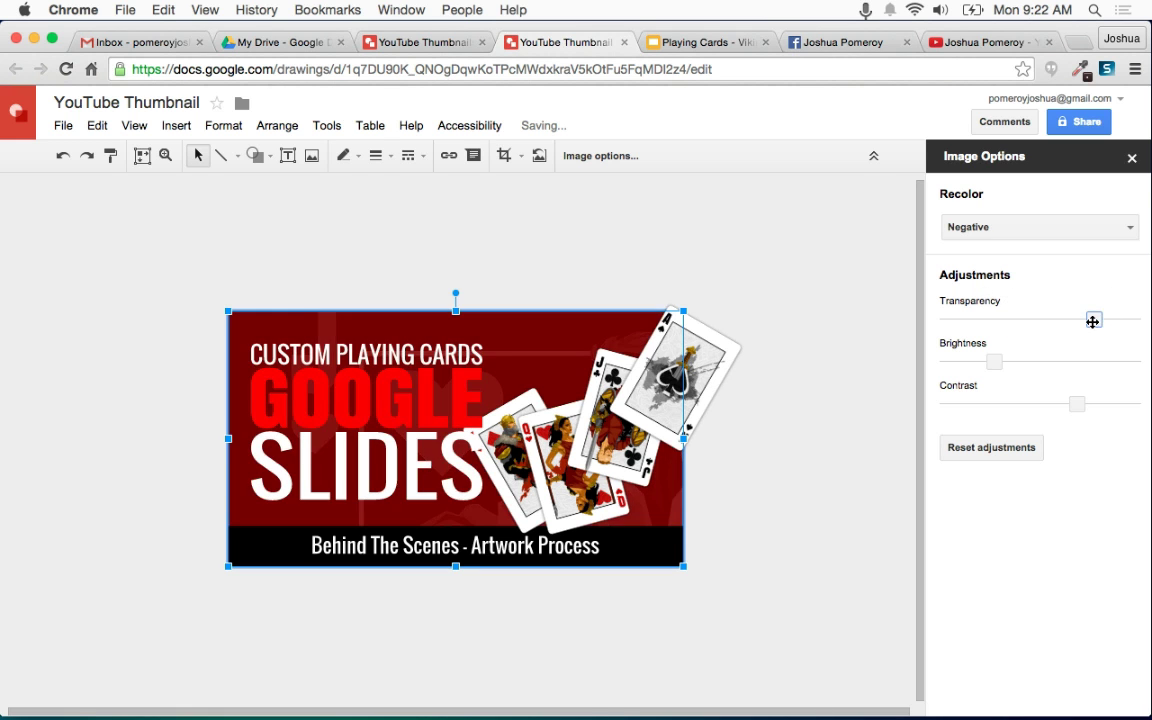
key(Left)
key(Left)
key(Left)
key(Left)
key(Left)
key(Left)
key(Left)
key(Left)
key(Left)
key(Left)
key(Left)
key(Left)
key(Left)
key(Left)
key(Left)
key(Left)
key(Left)
key(Left)
key(Left)
key(Left)
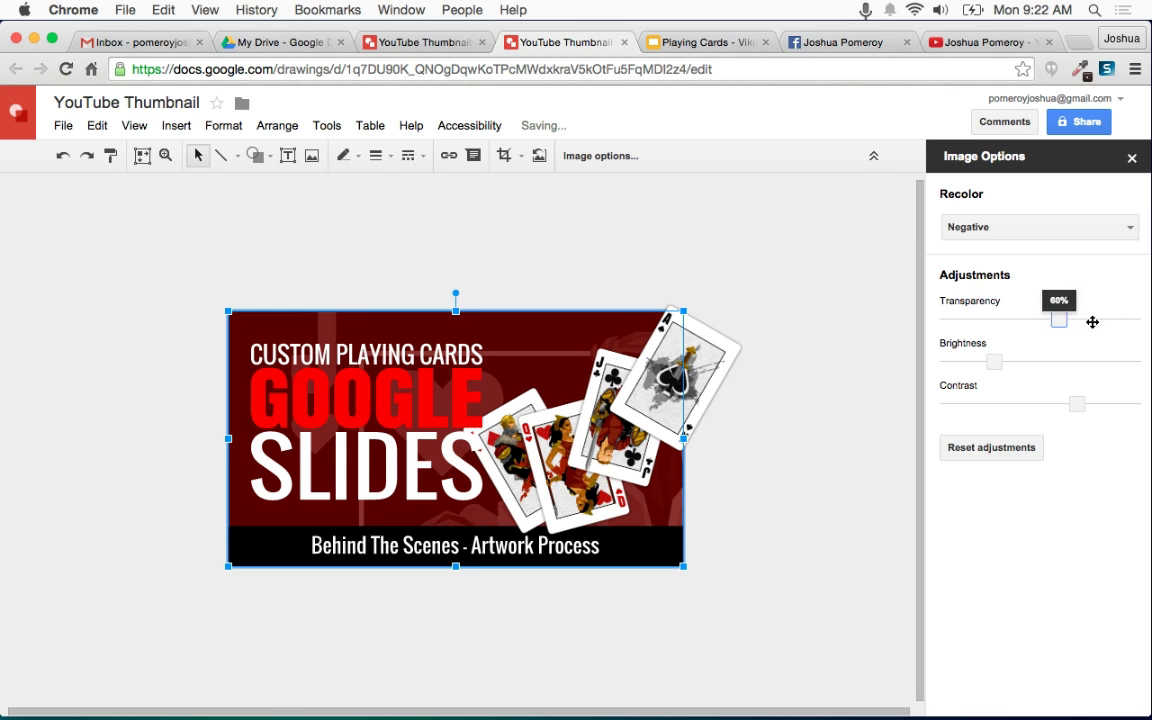
Change the canvas background color to black.
click(800, 339)
right_click(802, 293)
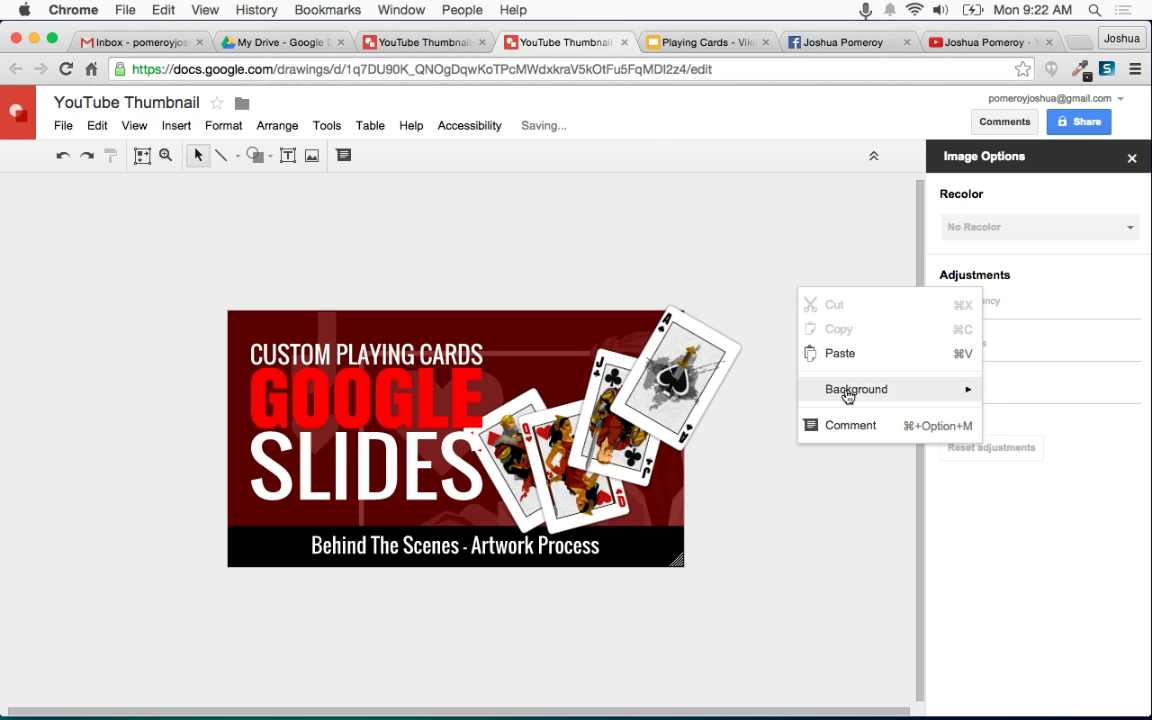
mouse_move(848, 391)
click(612, 419)
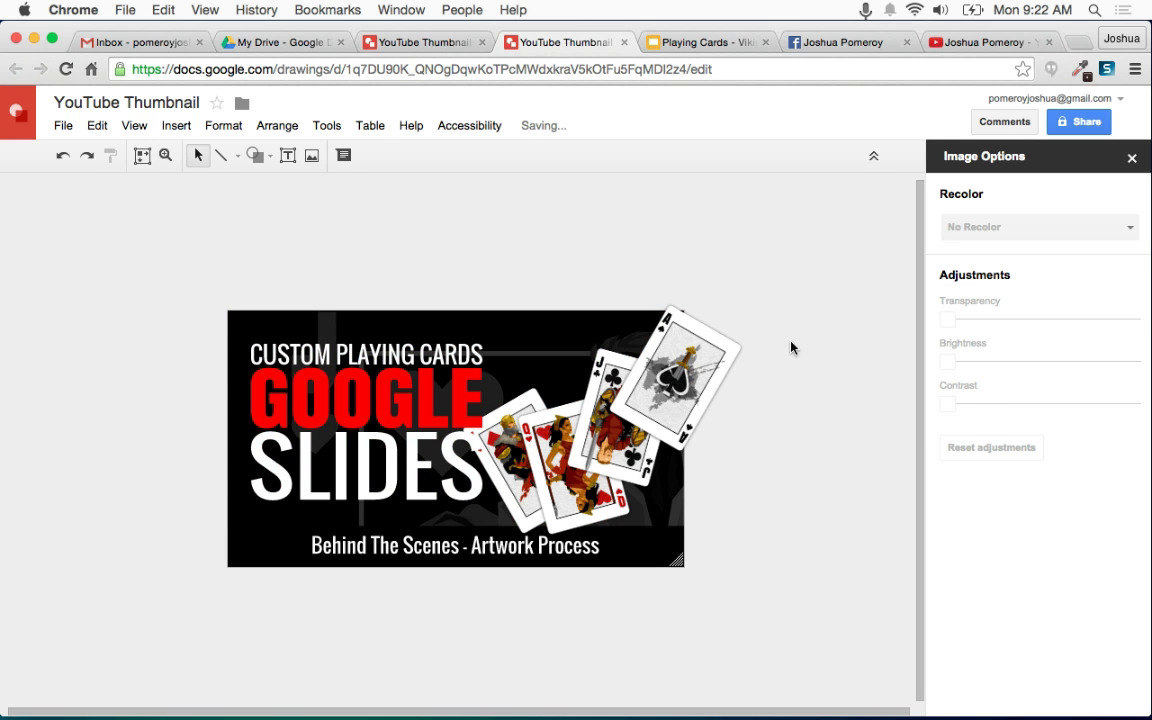
Lower the transparency of the Jack of Hearts background image so it stands out more against the canvas, and deselect it.
click(647, 326)
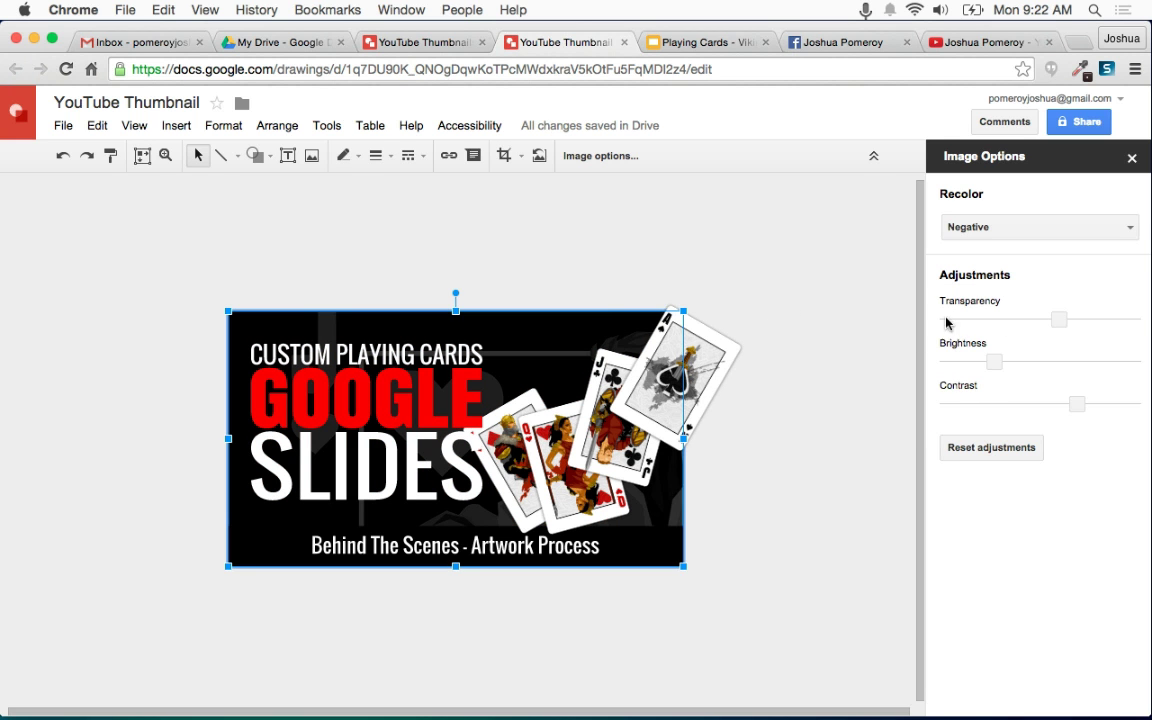
key(Left)
key(Left)
key(Left)
key(Left)
key(Left)
key(Left)
key(Left)
key(Left)
key(Left)
key(Left)
key(Left)
key(Left)
key(Left)
key(Left)
key(Left)
key(Left)
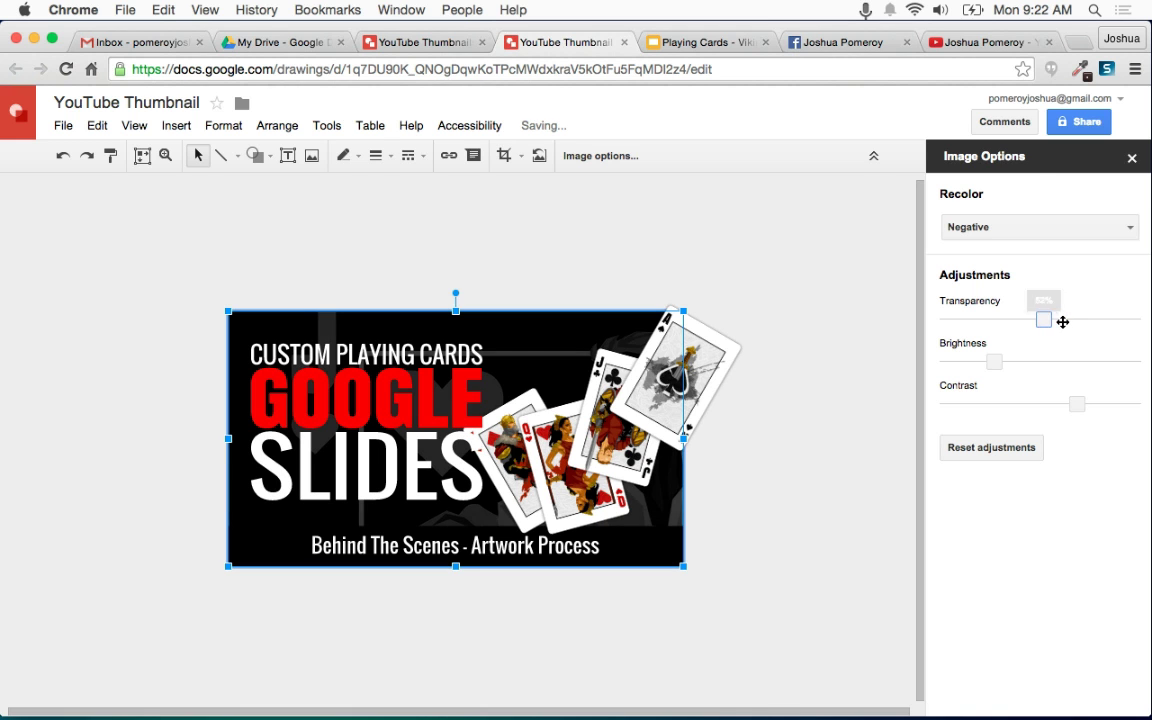
key(Left)
key(Left)
key(Left)
key(Left)
key(Left)
key(Left)
key(Left)
key(Left)
key(Left)
key(Left)
key(Left)
key(Left)
key(Left)
key(Left)
key(Left)
key(Left)
key(Left)
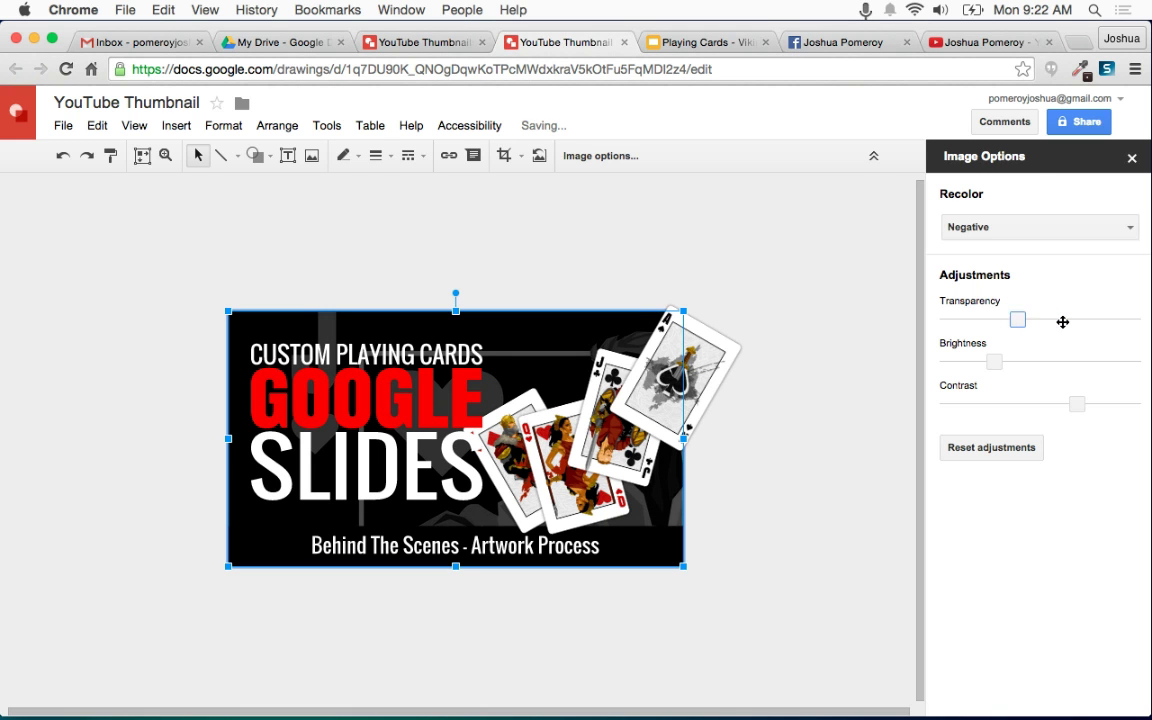
key(Right)
key(Right)
key(Right)
click(820, 527)
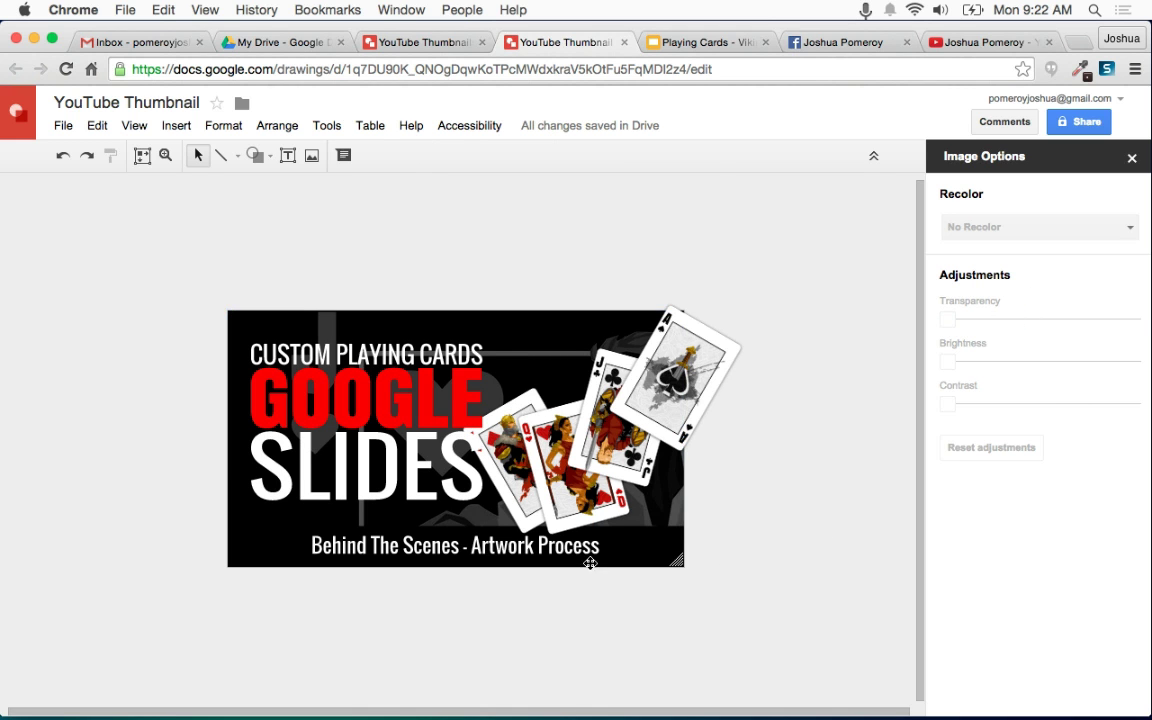
Fill the "Behind The Scenes - Artwork Process" bar with dark red and deselect it.
click(644, 553)
click(343, 155)
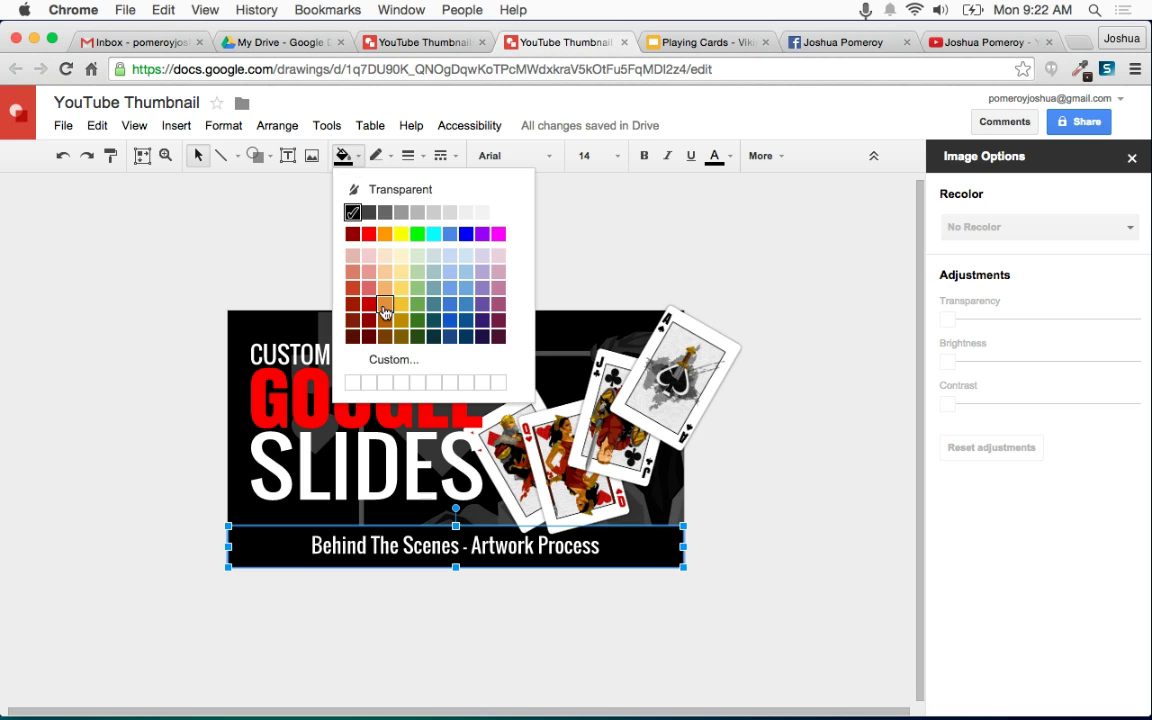
click(340, 276)
click(751, 241)
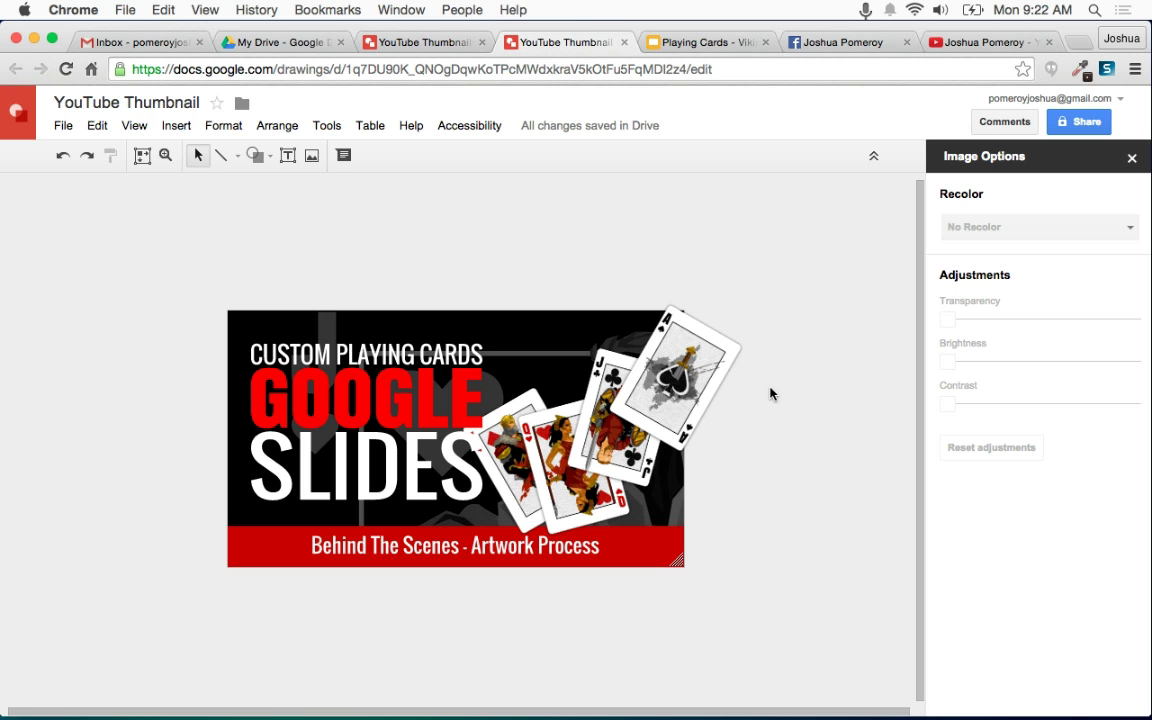
Close the image options and download the finished thumbnail as a PNG image.
click(1132, 159)
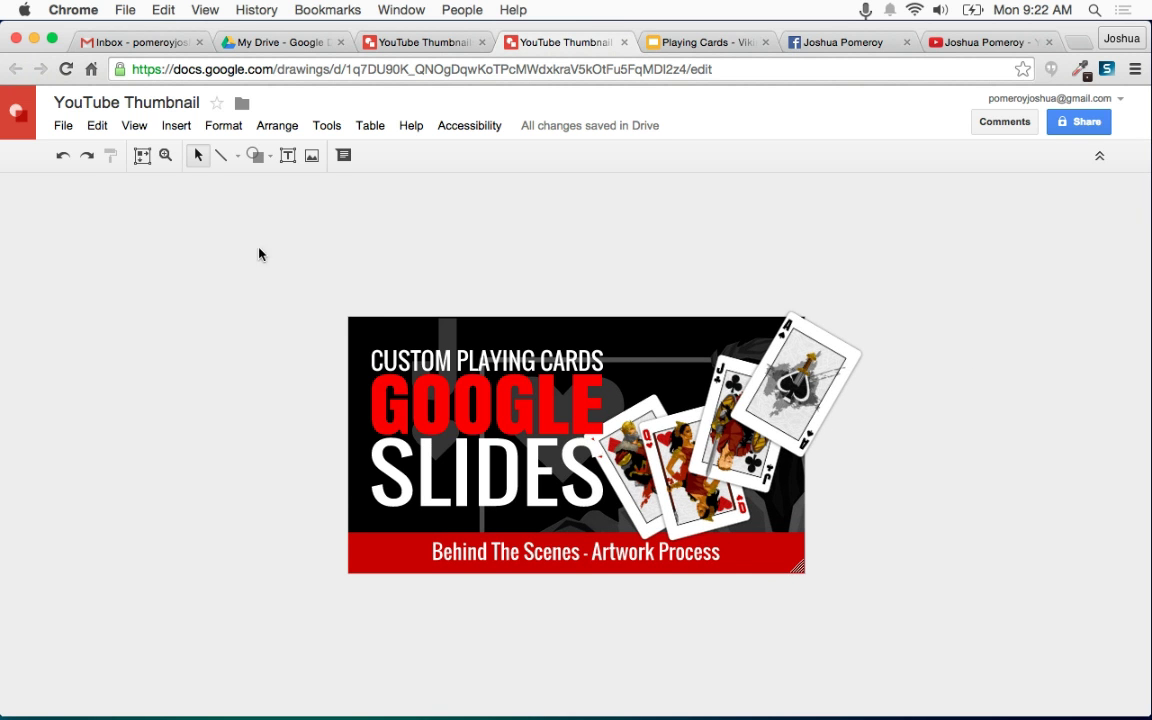
click(142, 155)
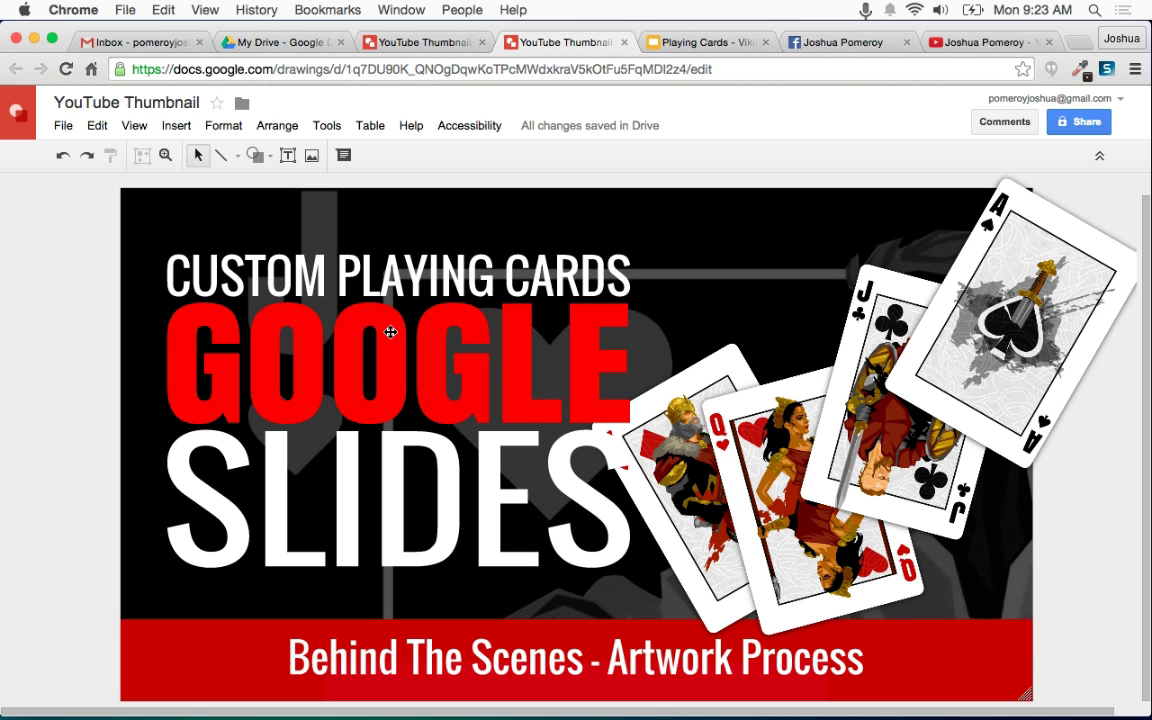
click(63, 125)
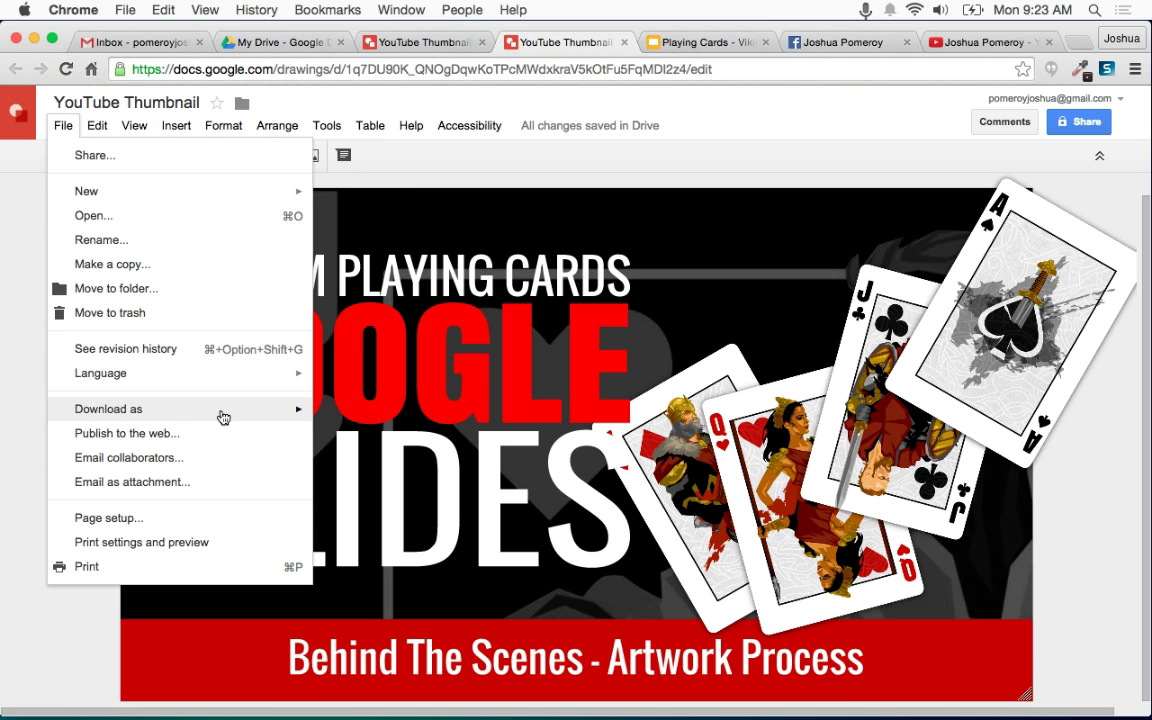
mouse_move(224, 417)
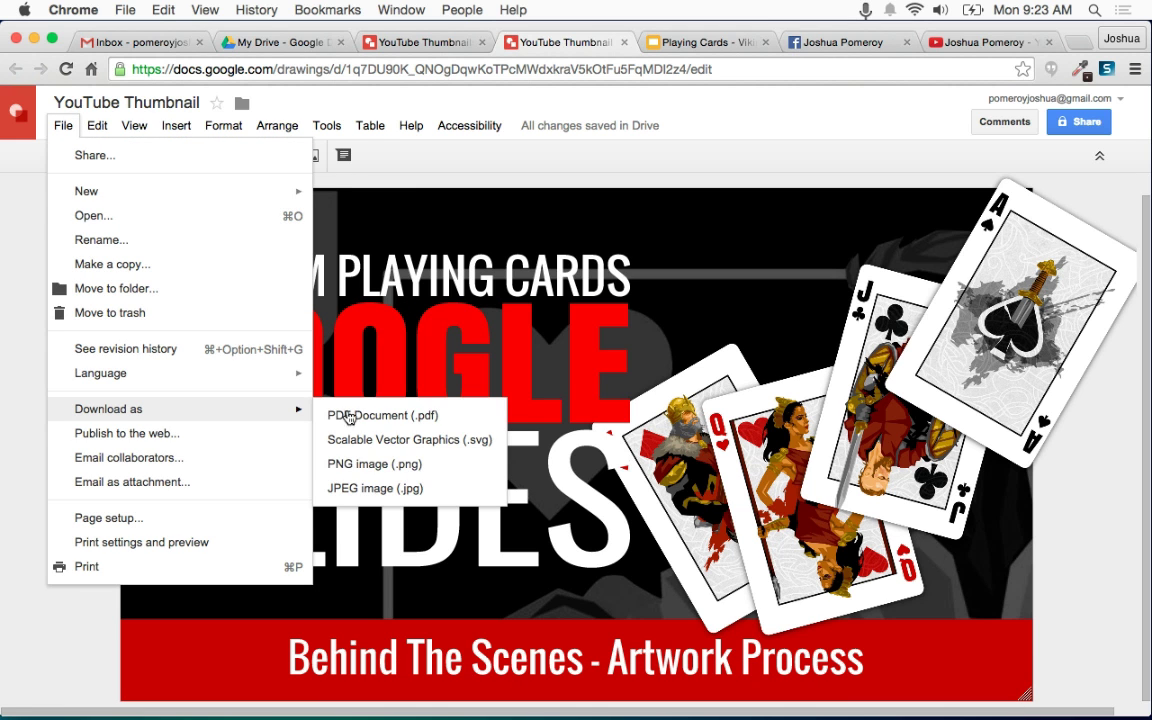
click(415, 466)
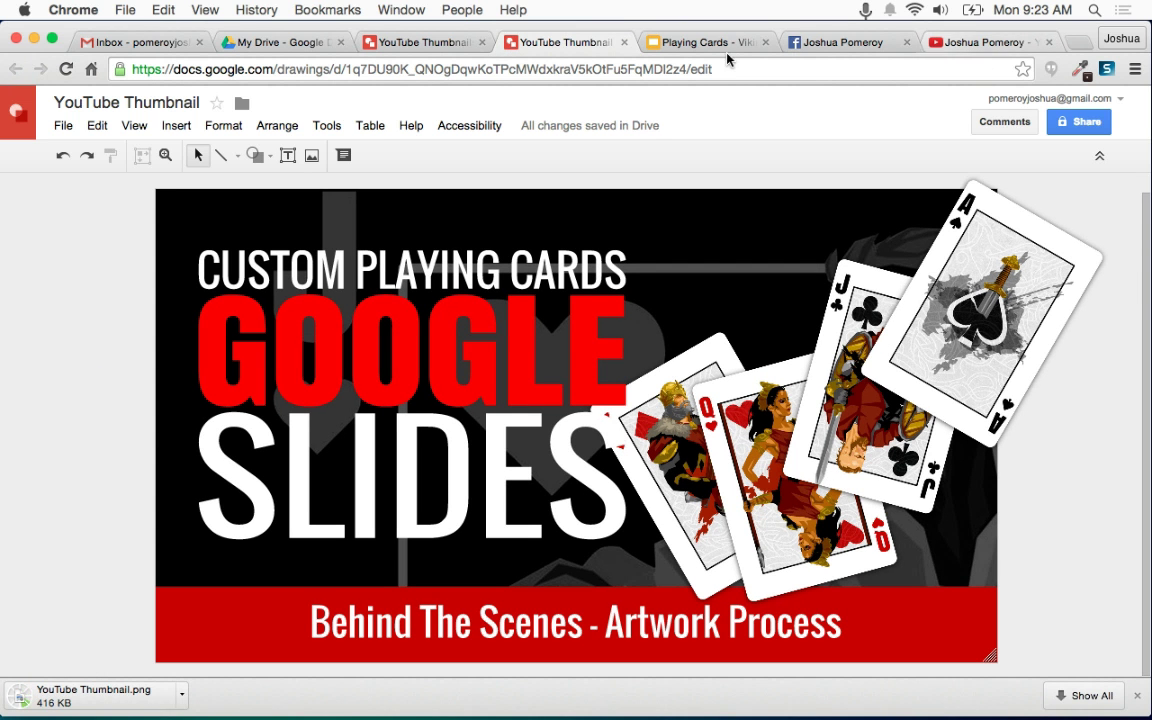
Switch to YouTube, open the "Google Slides - Custom Playing Card Artwork" video from the channel's uploads and pause it.
click(960, 44)
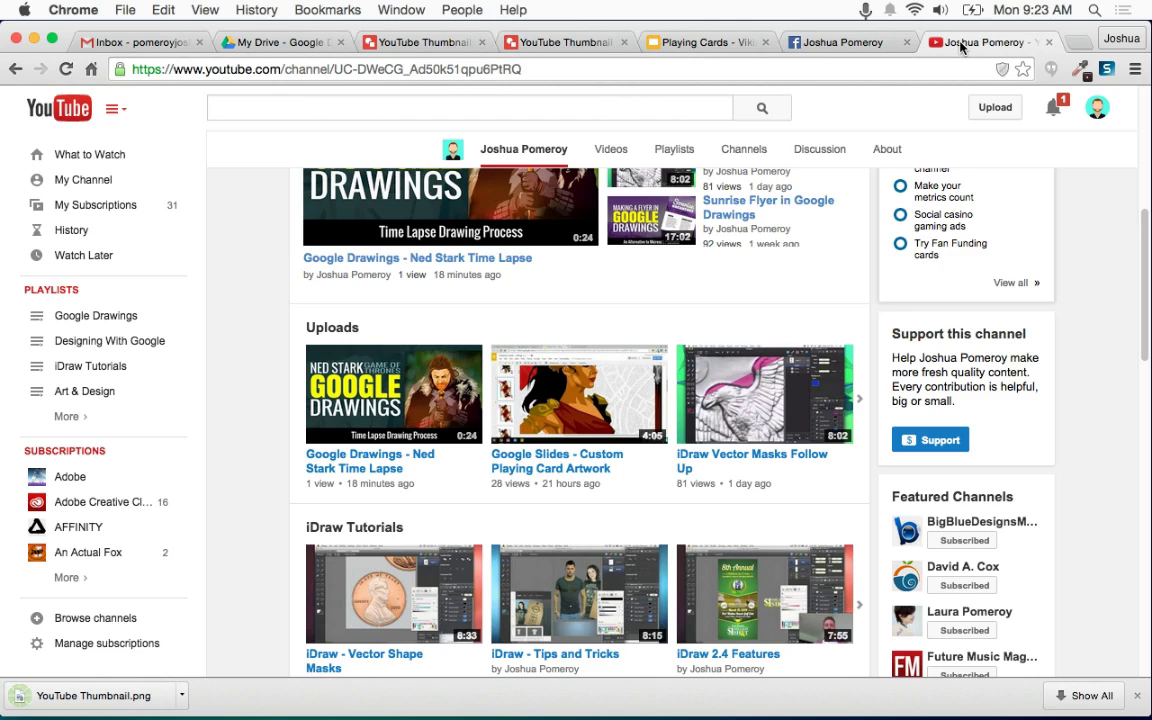
click(591, 467)
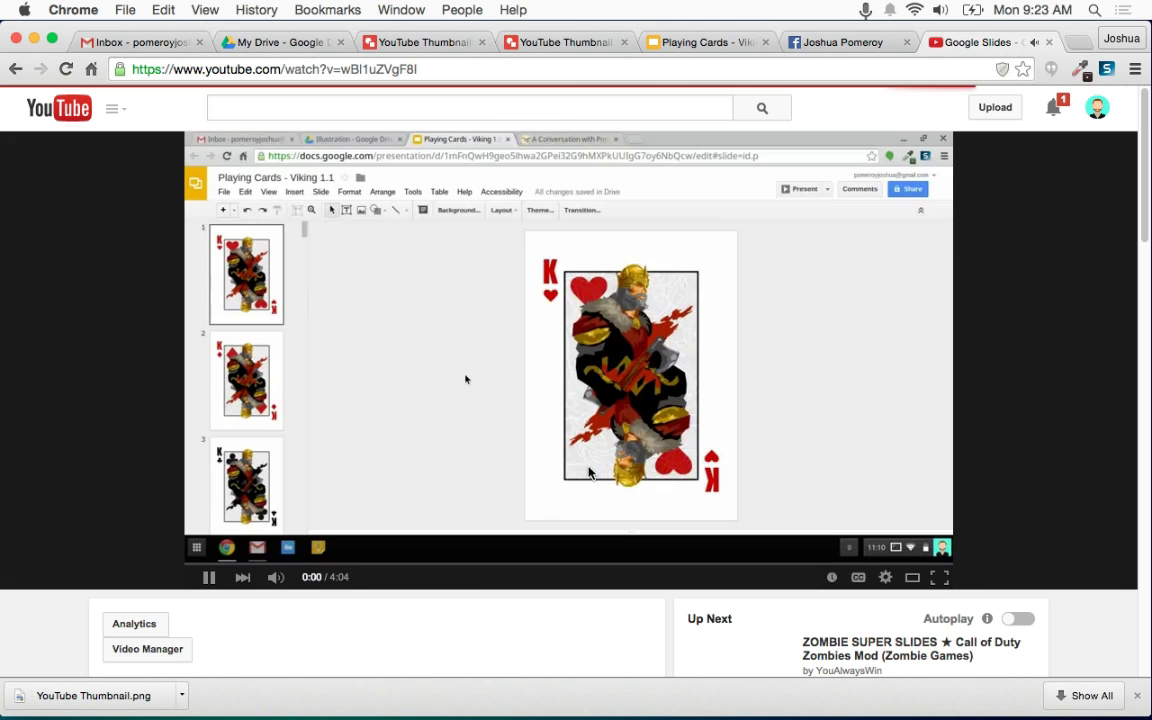
click(527, 511)
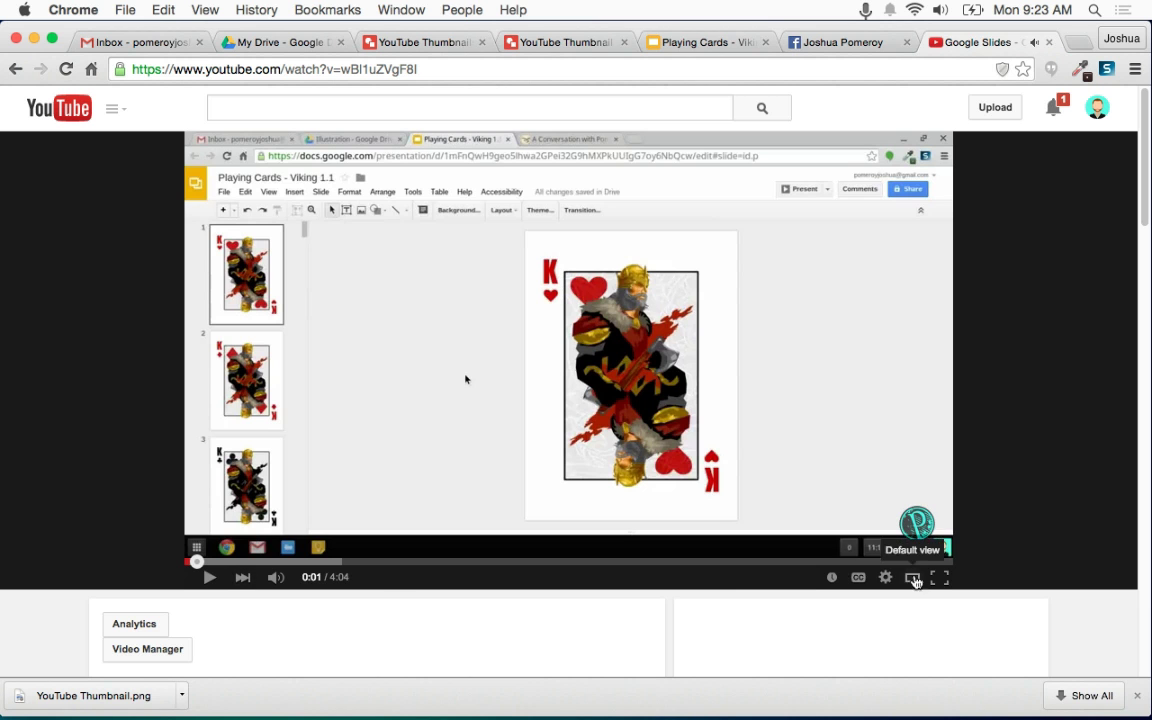
Go to the Video Manager and open the "Google Slides - Custom Playing Card Artwork" video for editing.
scroll(60, 474, down, 3)
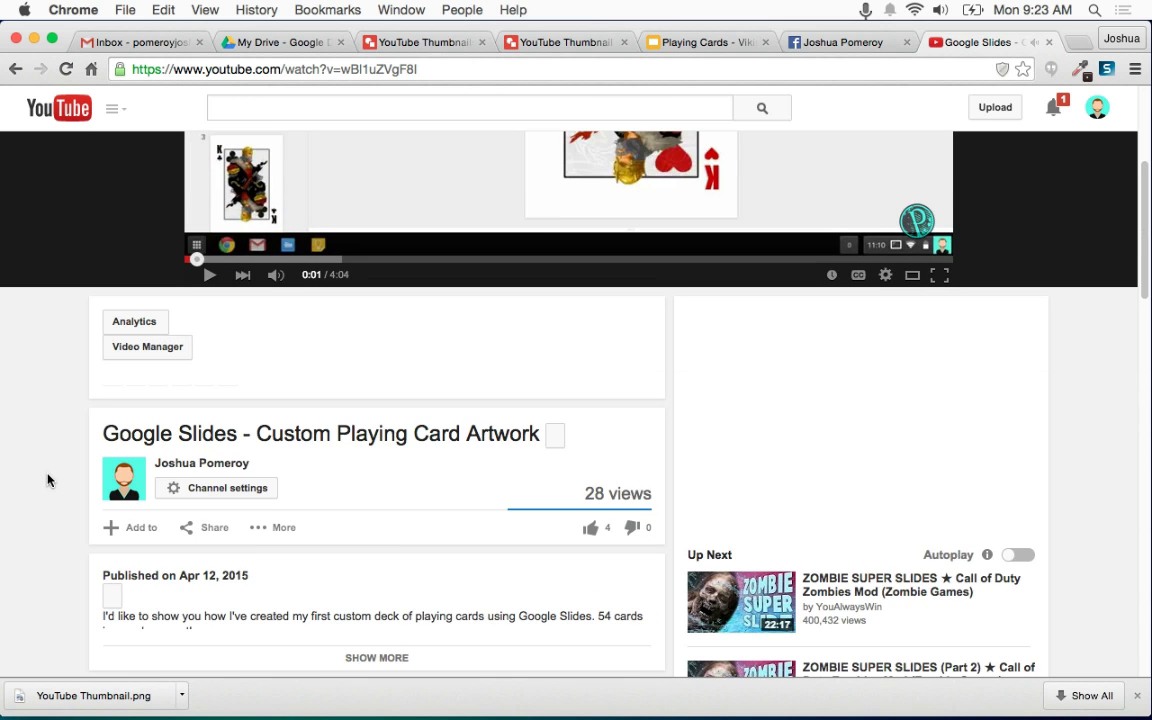
scroll(47, 480, down, 3)
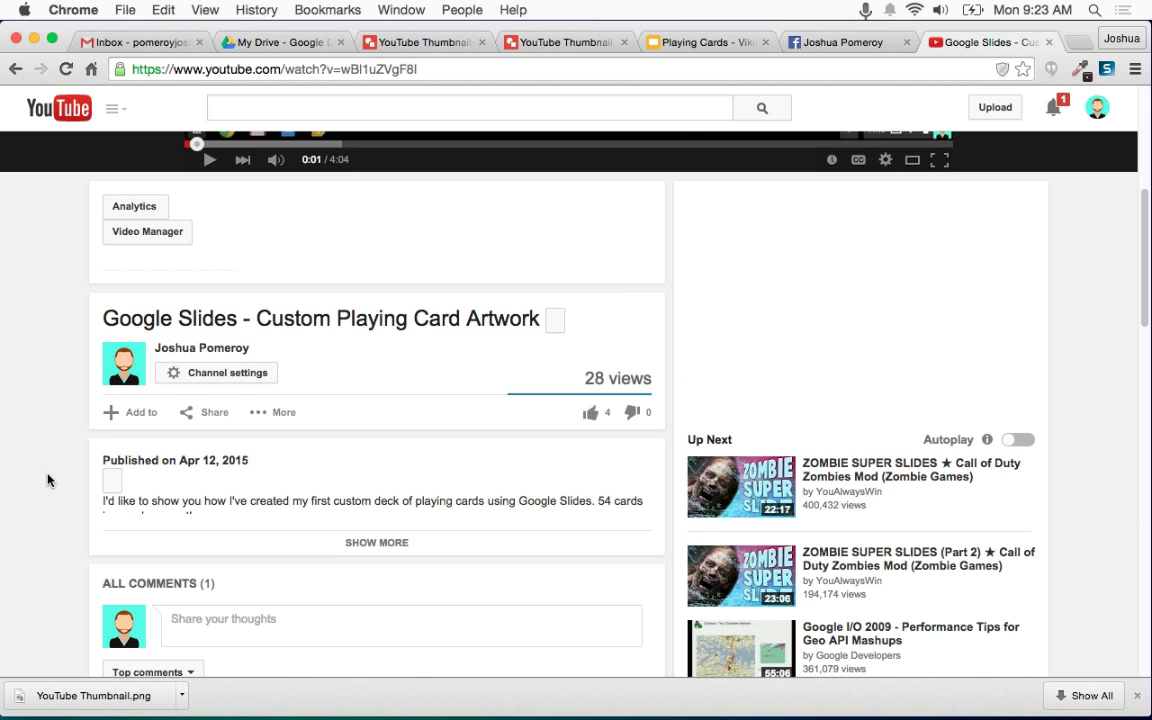
scroll(47, 480, up, 2)
scroll(47, 480, down, 1)
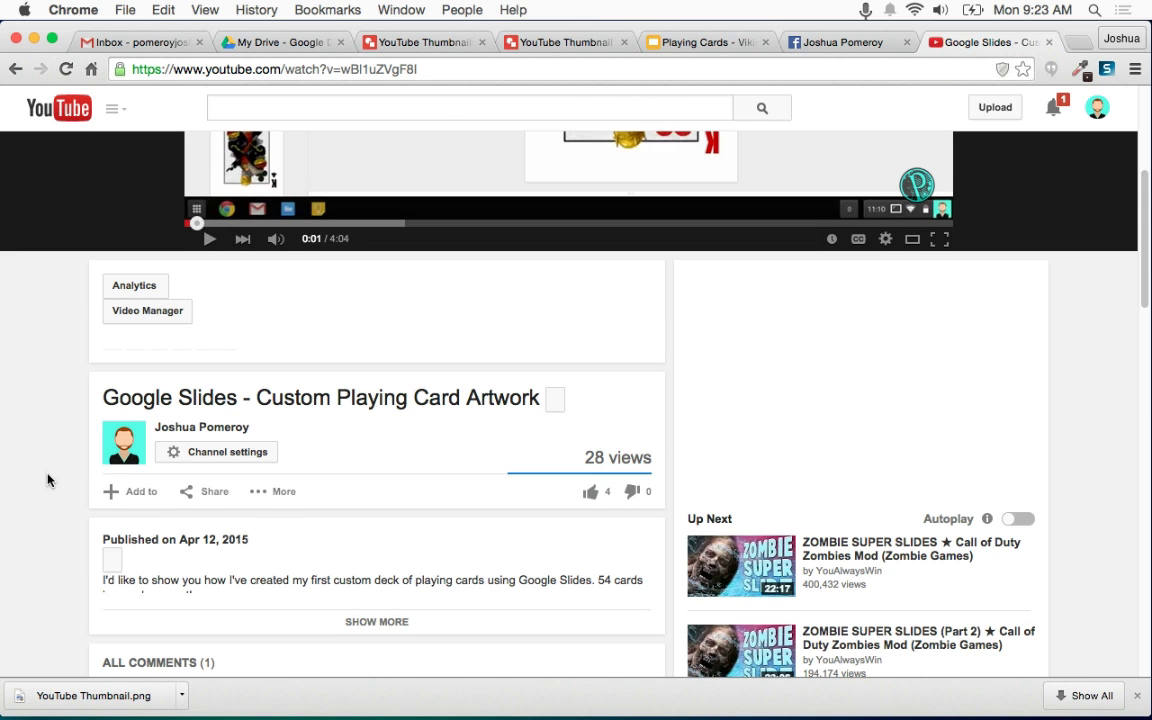
scroll(47, 480, up, 1)
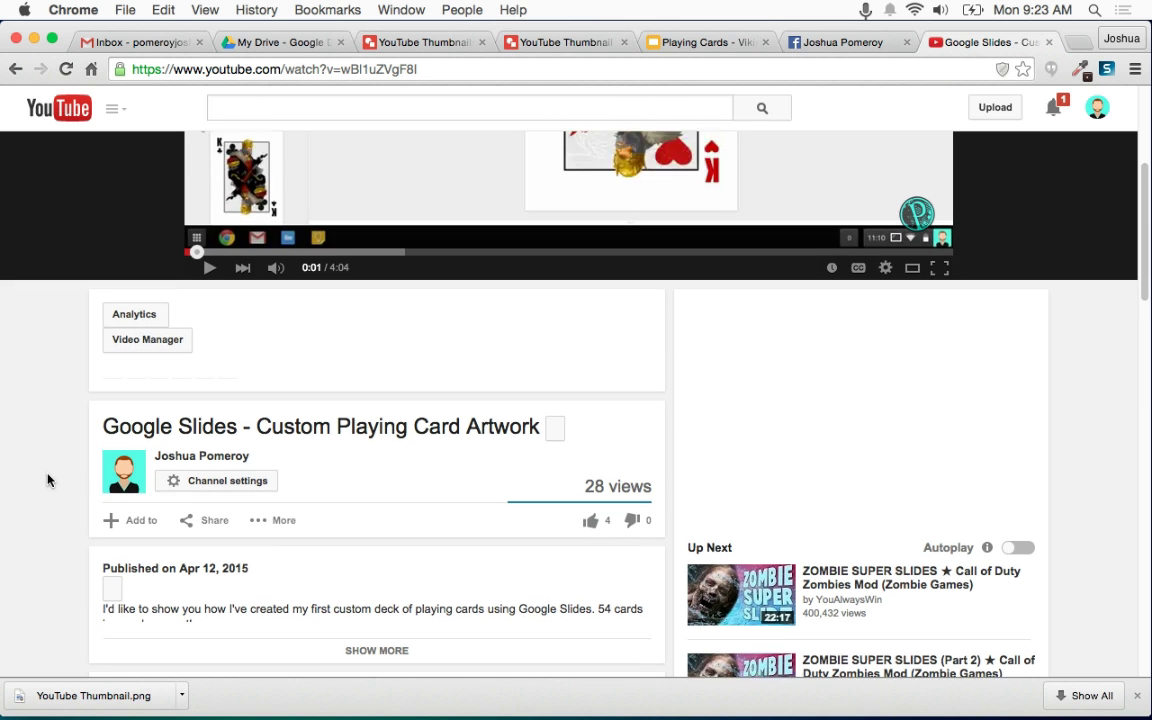
scroll(47, 480, down, 2)
scroll(47, 480, down, 3)
scroll(47, 480, up, 6)
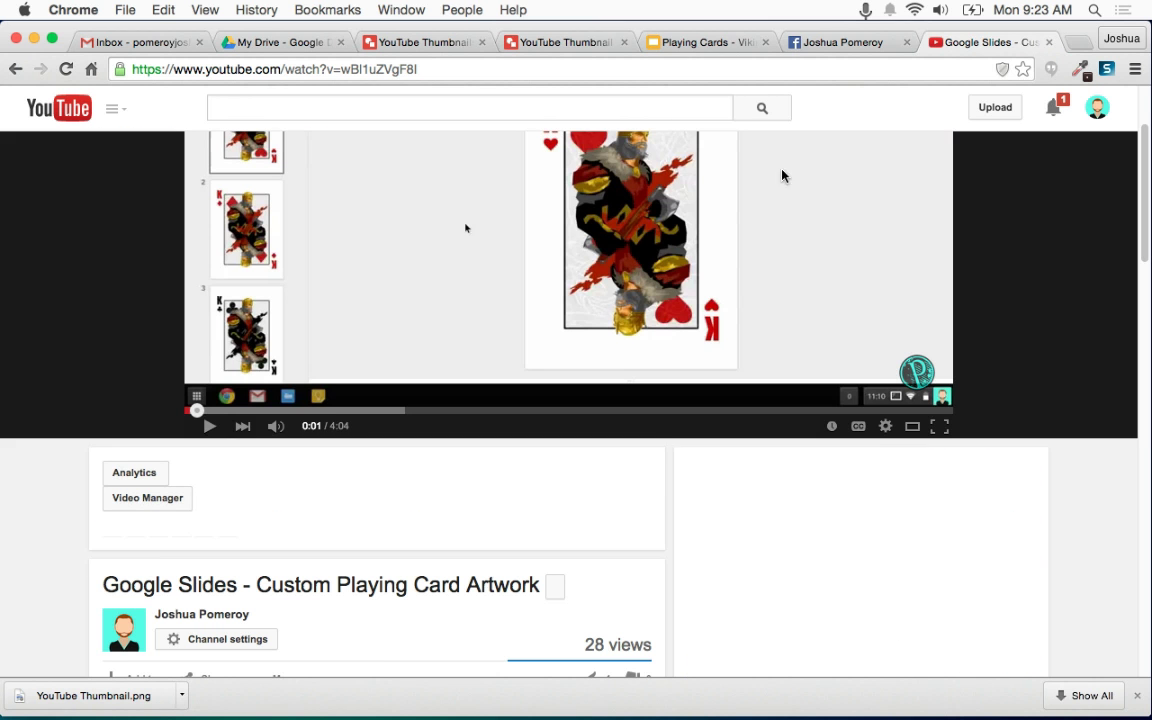
click(150, 494)
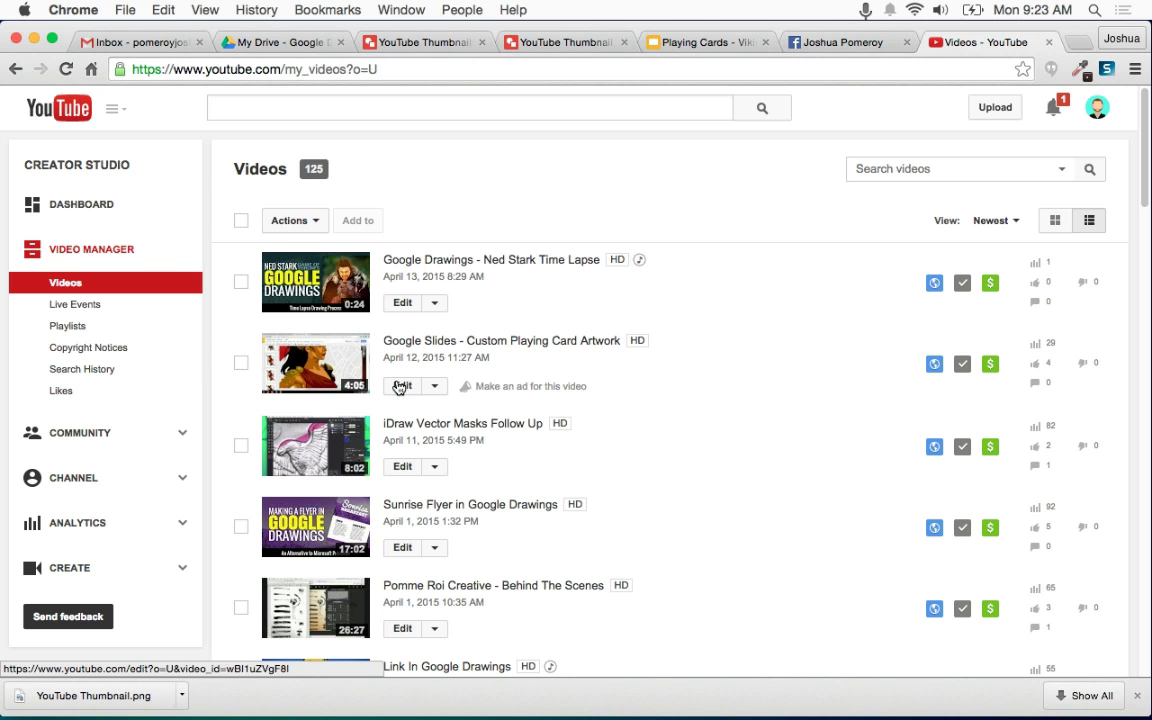
click(560, 388)
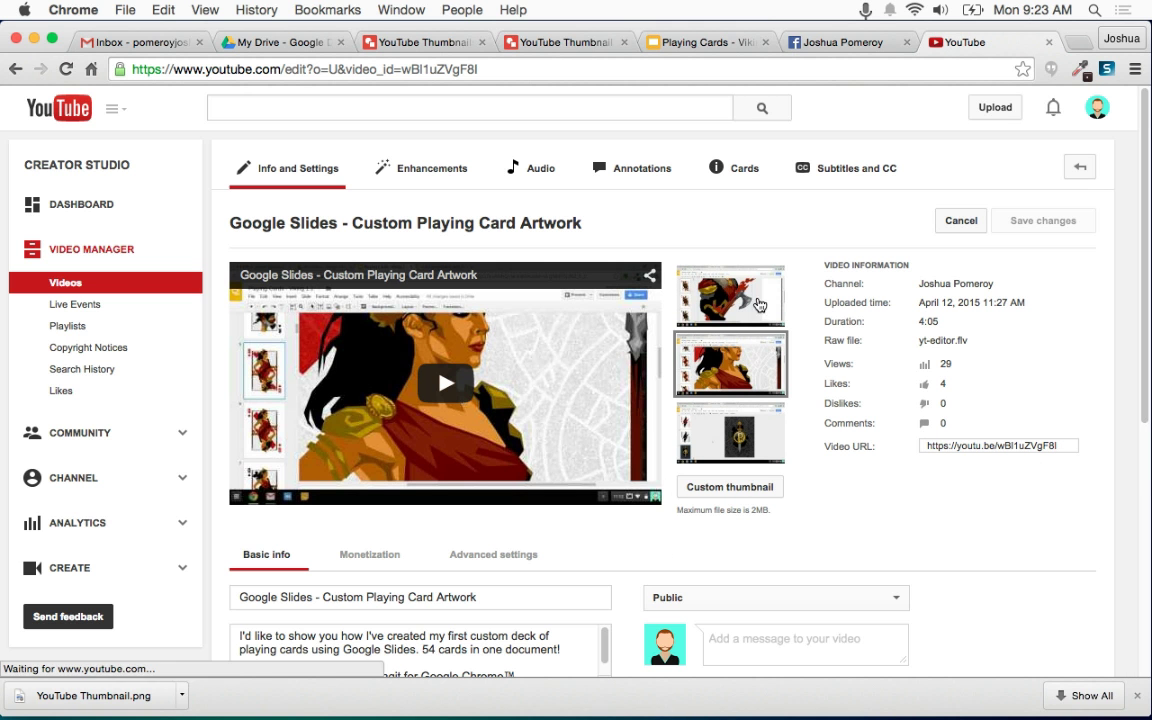
Upload "YouTube Thumbnail.png" from the Downloads folder as the video's custom thumbnail.
mouse_move(755, 287)
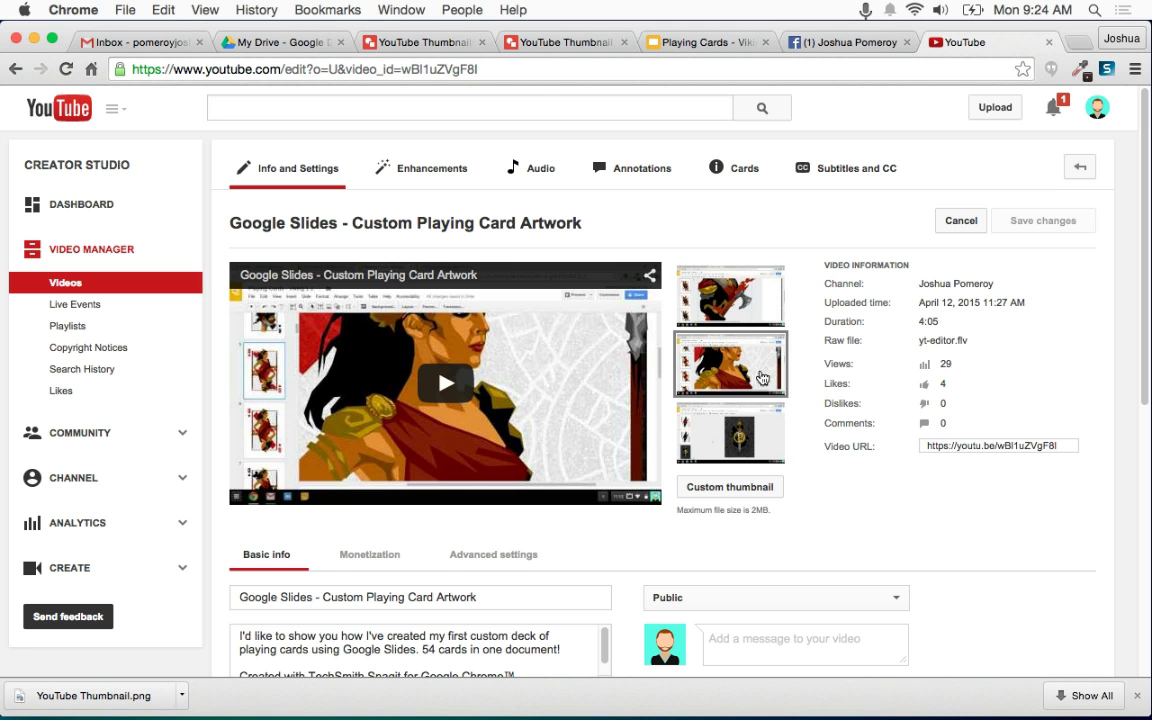
scroll(846, 514, down, 3)
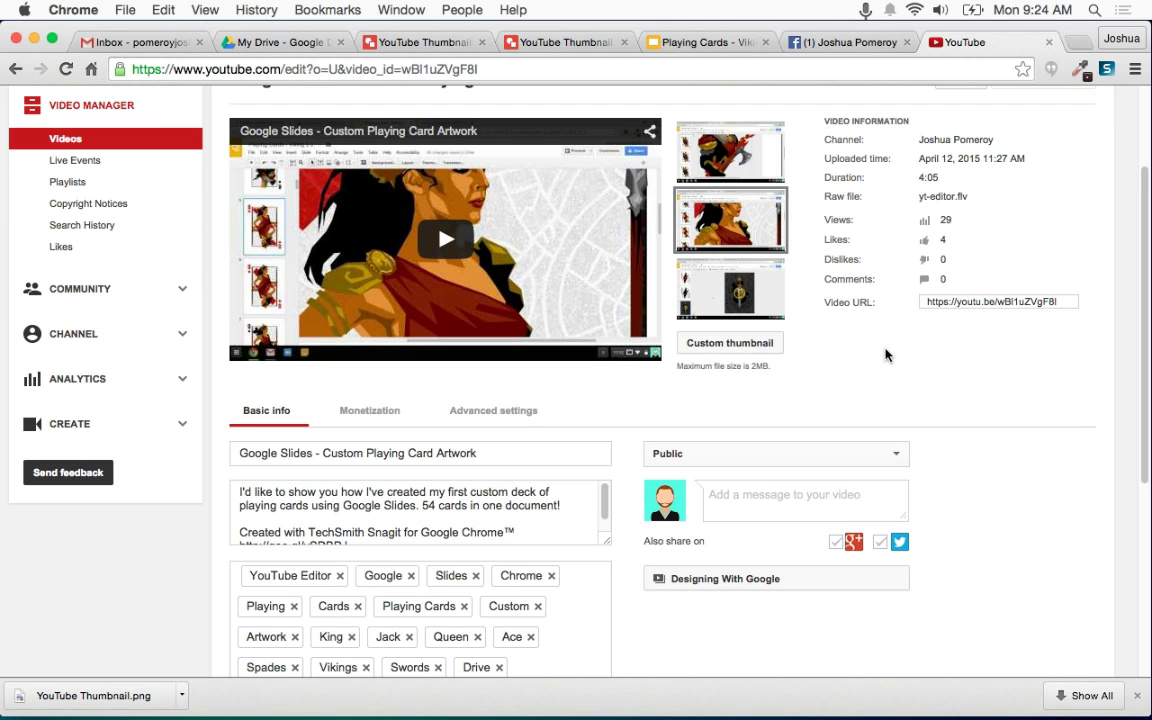
click(748, 348)
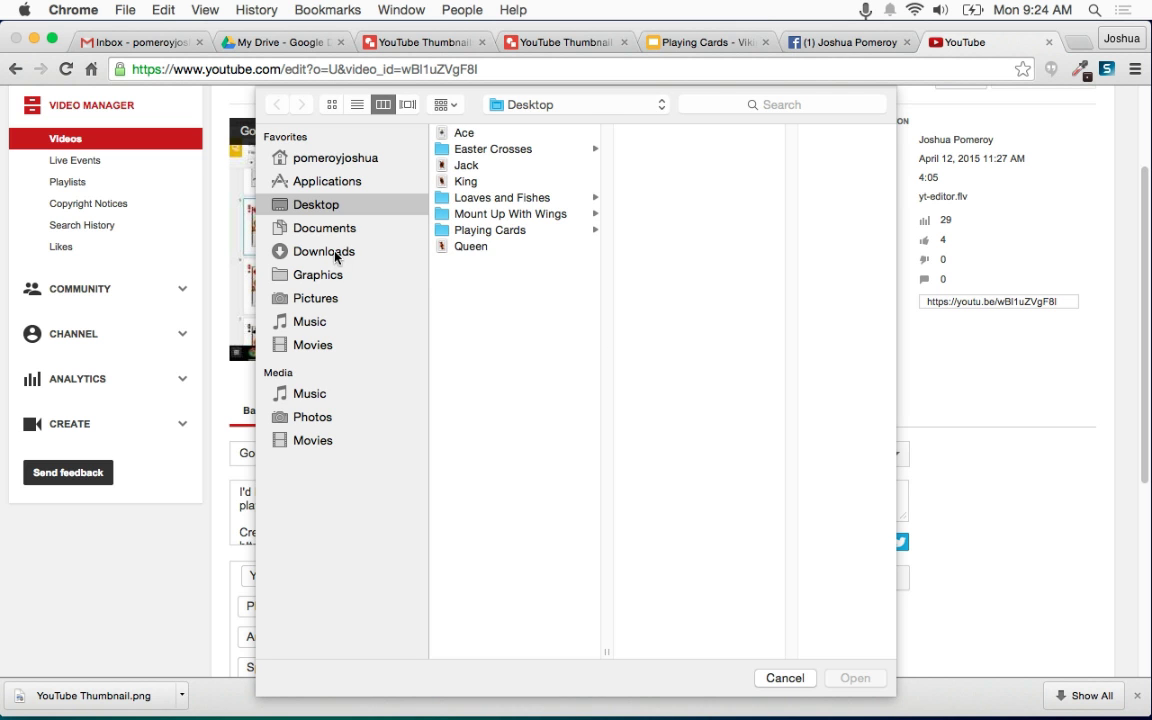
click(331, 252)
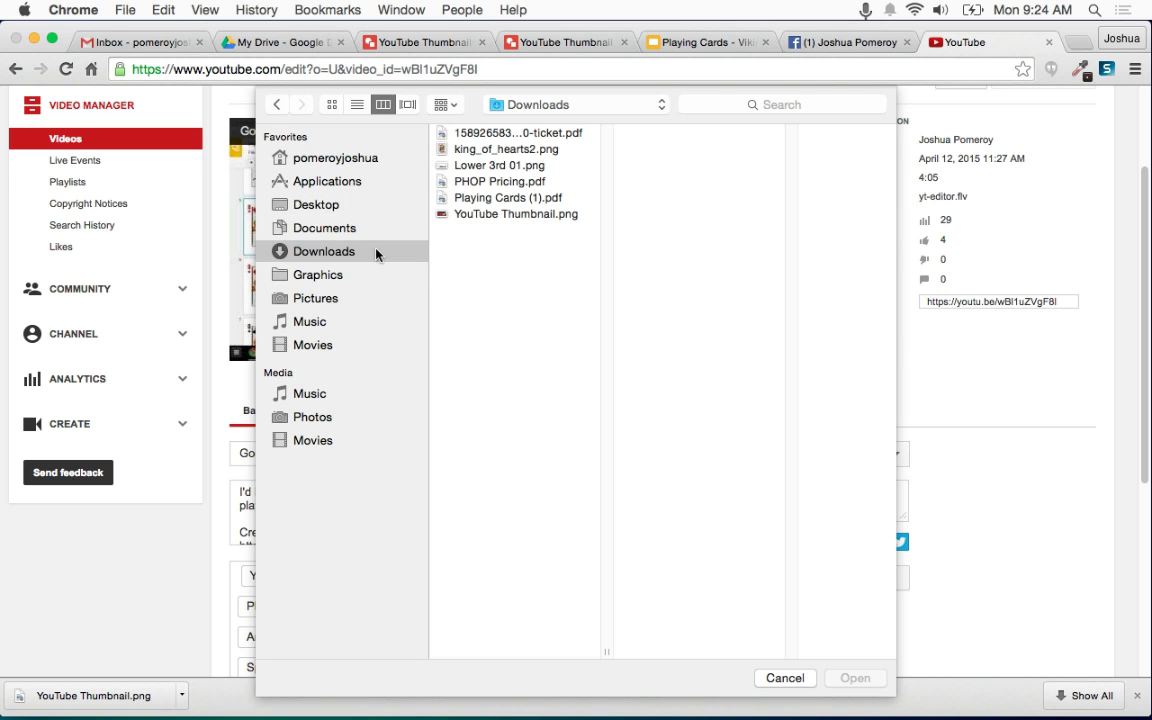
click(496, 215)
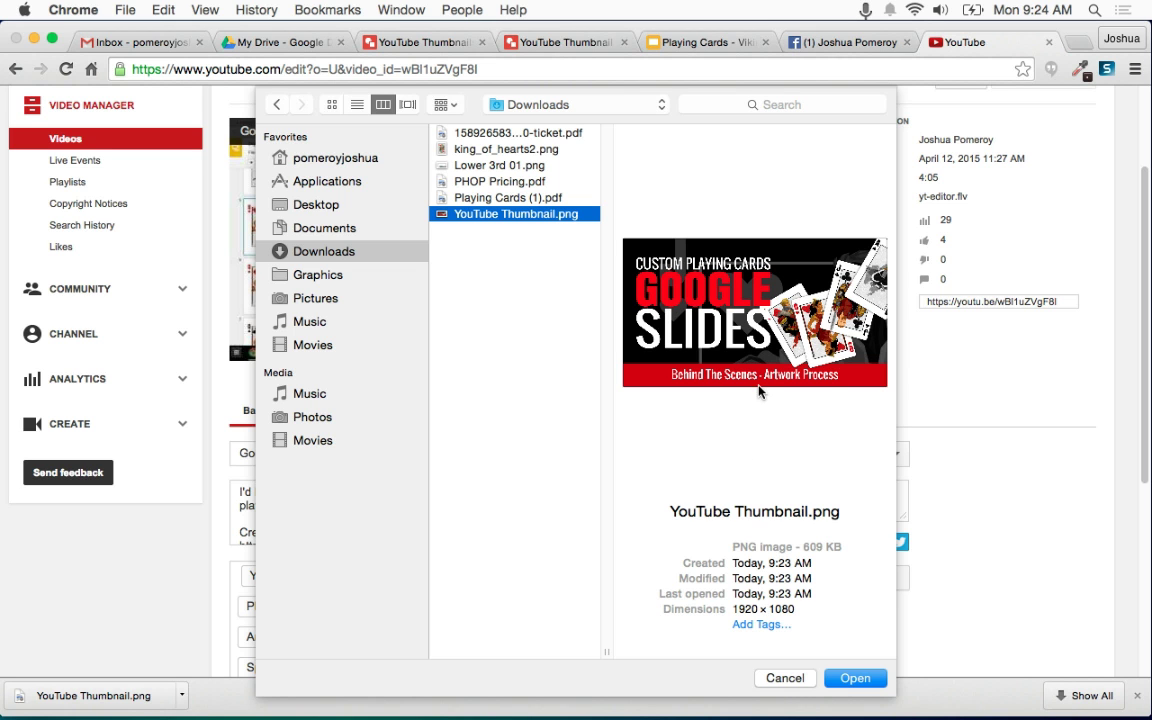
click(860, 681)
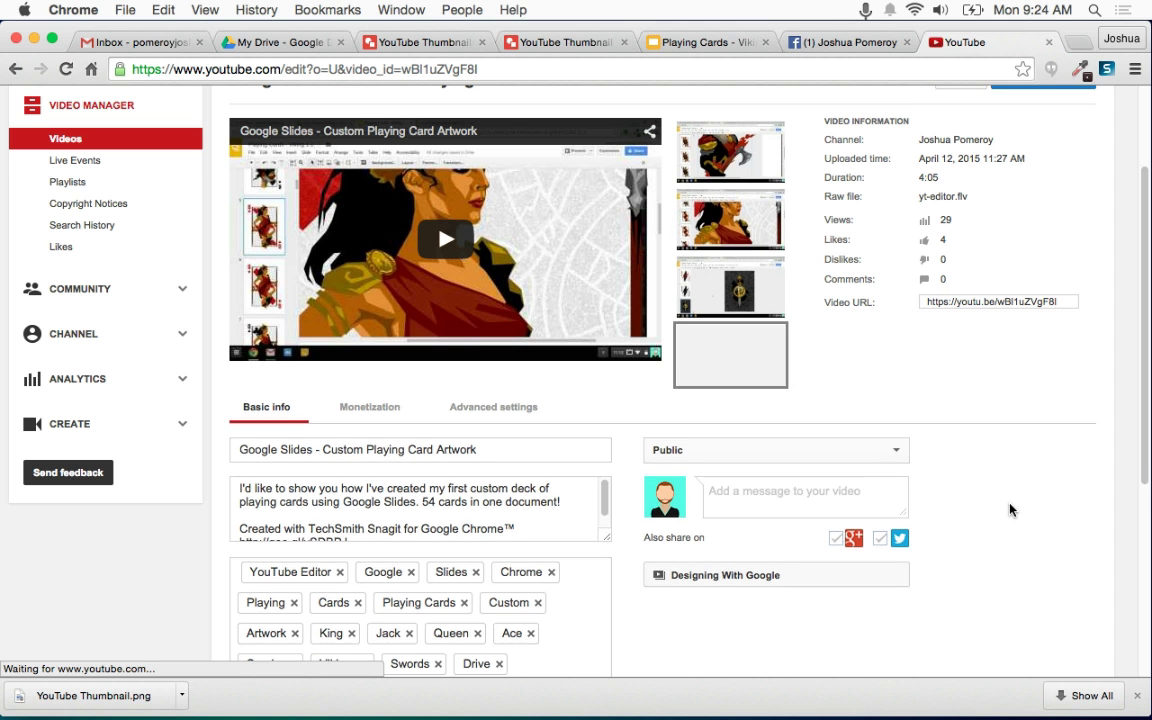
scroll(1063, 531, up, 2)
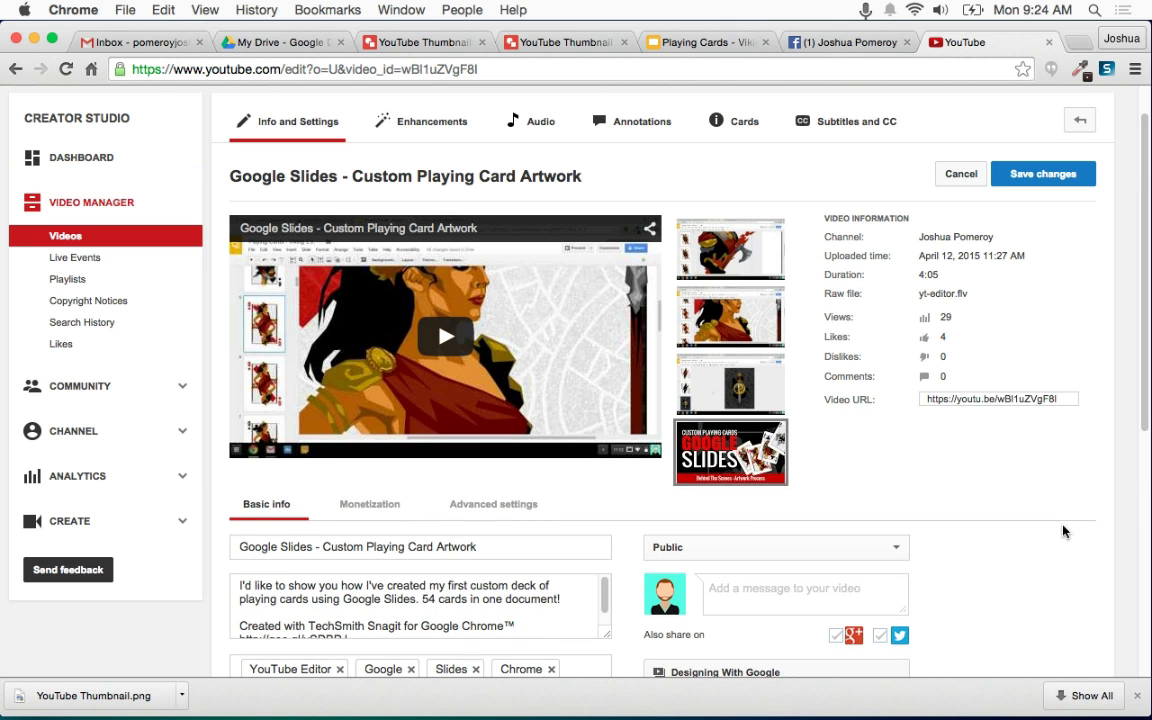